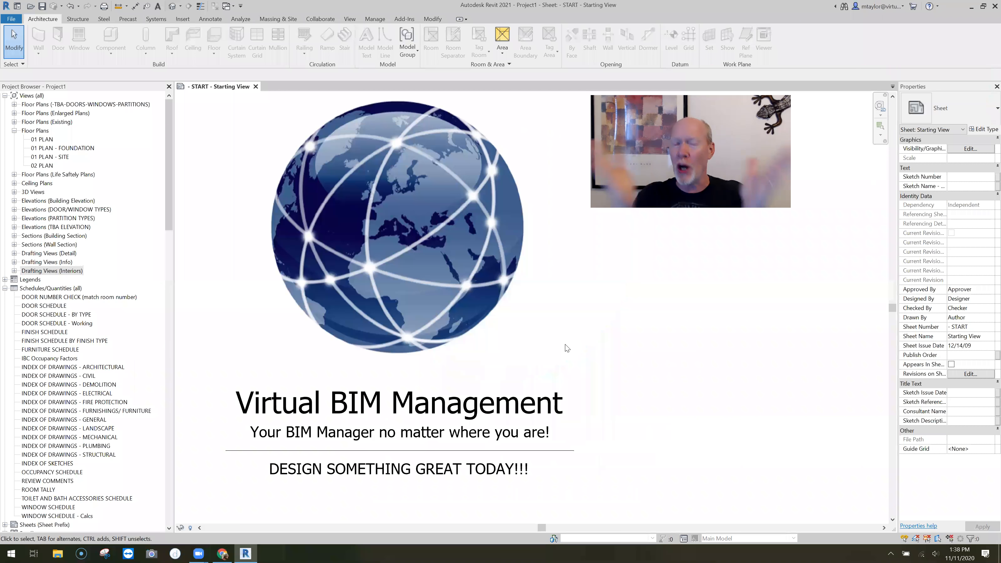
# Open the 01 PLAN floor plan view and examine the building layout
pyautogui.click(42, 139)
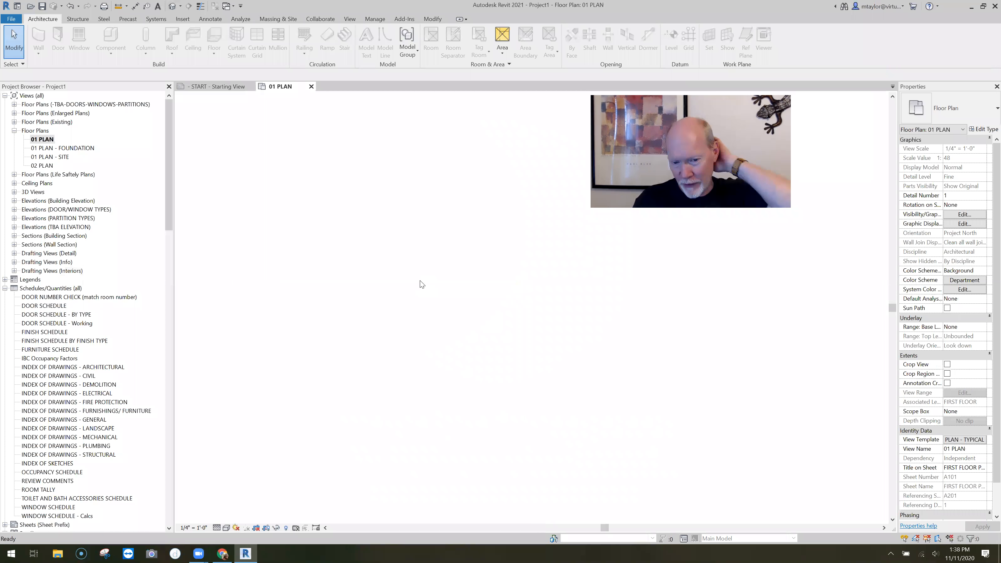
pyautogui.moveTo(485, 421)
pyautogui.mouseDown(button='middle')
pyautogui.moveTo(421, 412)
pyautogui.moveTo(368, 384)
pyautogui.mouseUp(button='middle')
pyautogui.scroll(1, 369, 385)
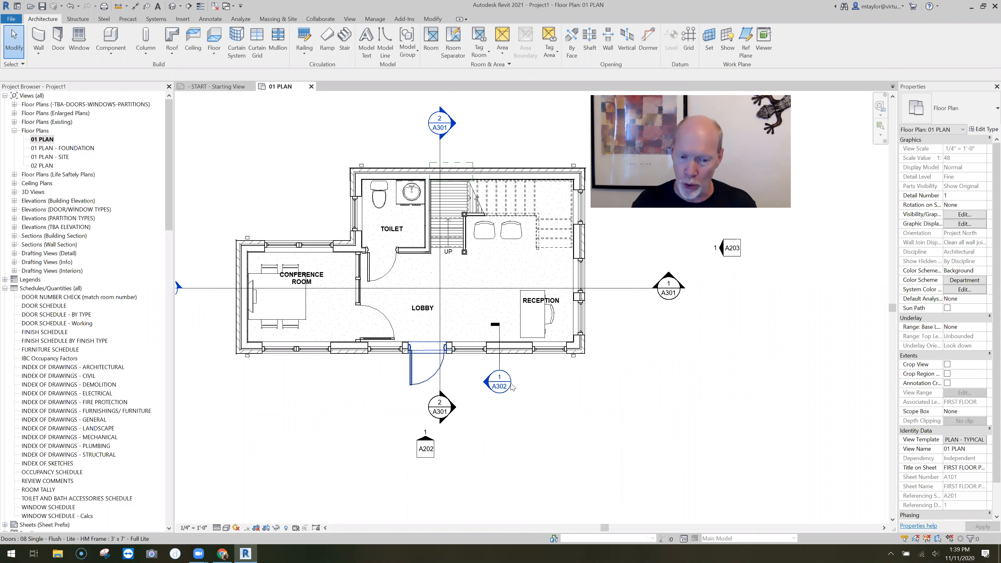
pyautogui.moveTo(592, 309); pyautogui.dragTo(554, 321, button='middle')
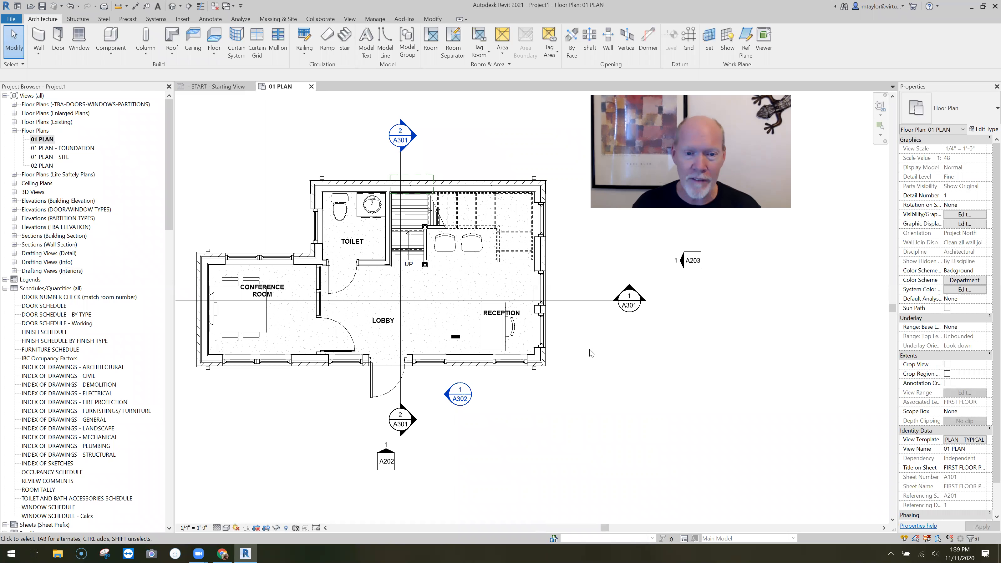
pyautogui.moveTo(594, 351); pyautogui.dragTo(586, 350, button='middle')
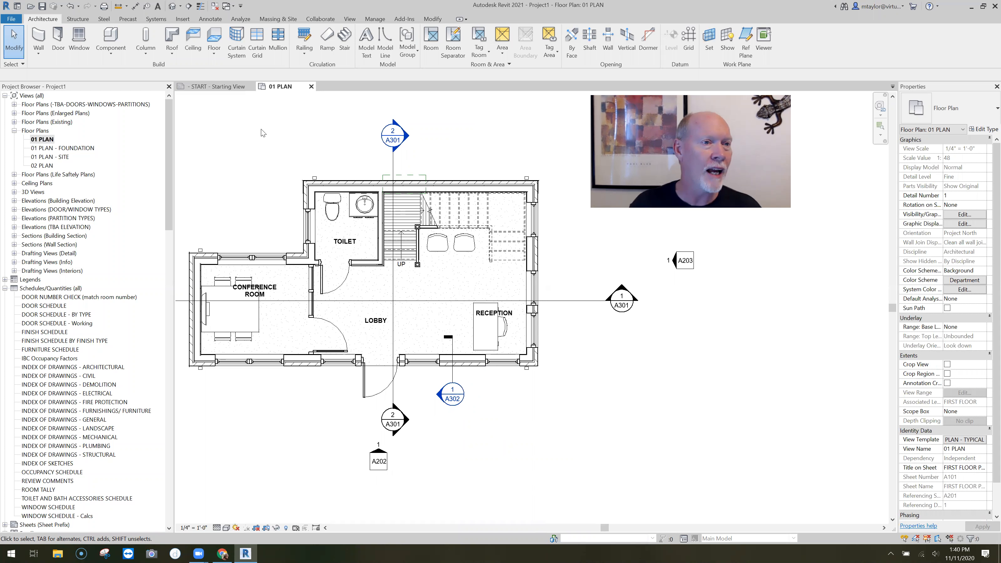
# Create a new family from the Generic Annotation.rft template in the Annotations template folder
pyautogui.click(15, 19)
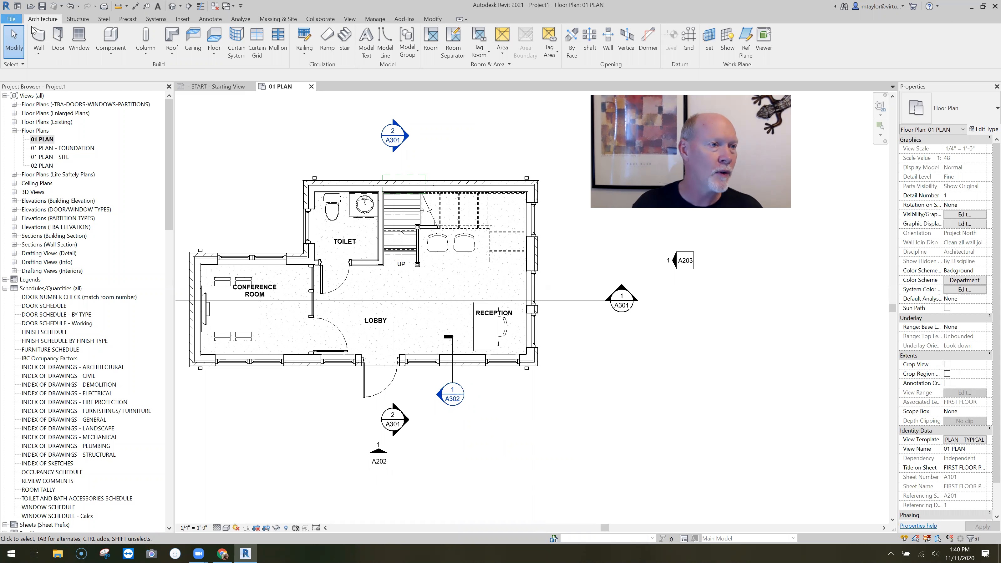
pyautogui.moveTo(33, 59)
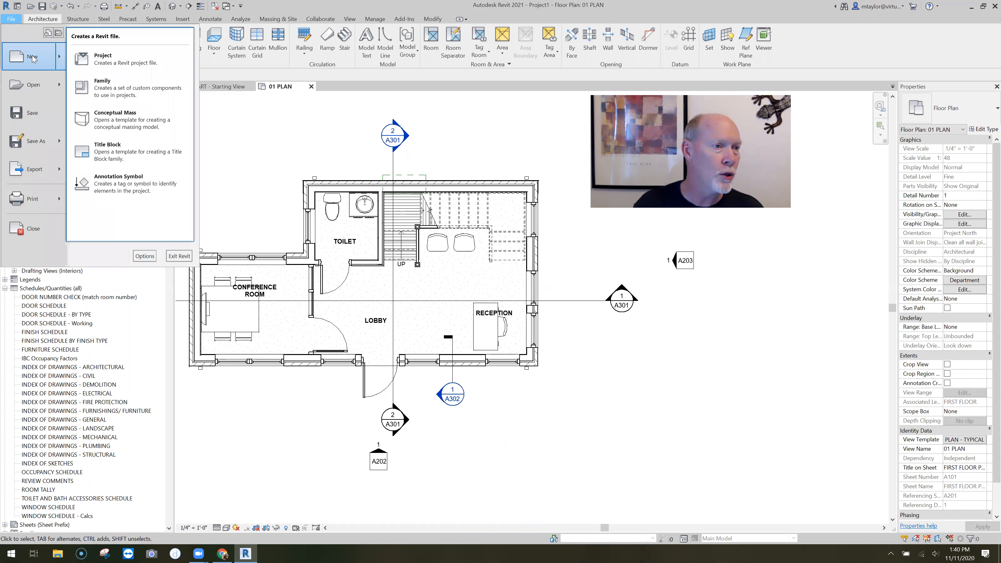
pyautogui.click(120, 89)
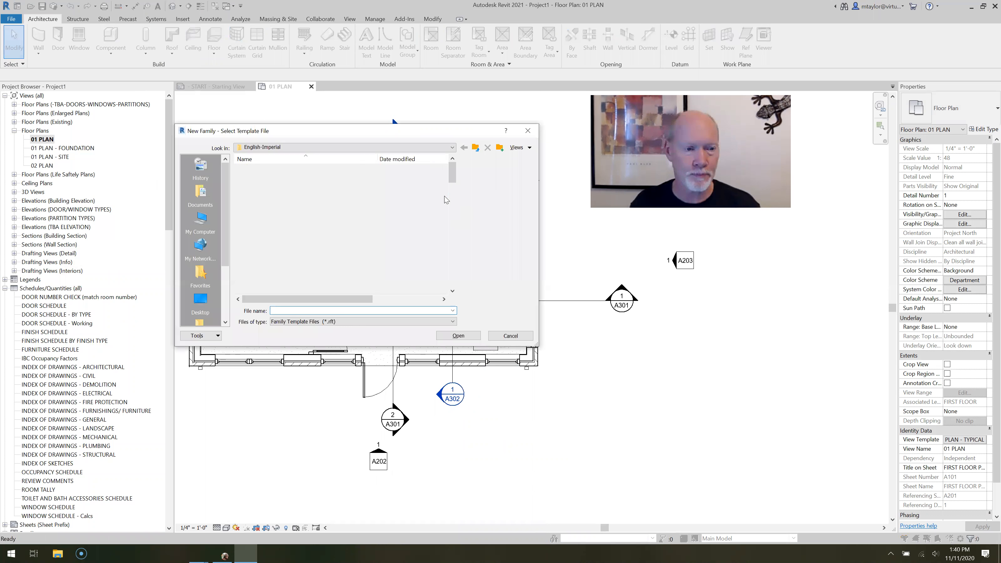
pyautogui.moveTo(454, 175)
pyautogui.mouseDown()
pyautogui.moveTo(455, 221)
pyautogui.moveTo(454, 172)
pyautogui.mouseUp()
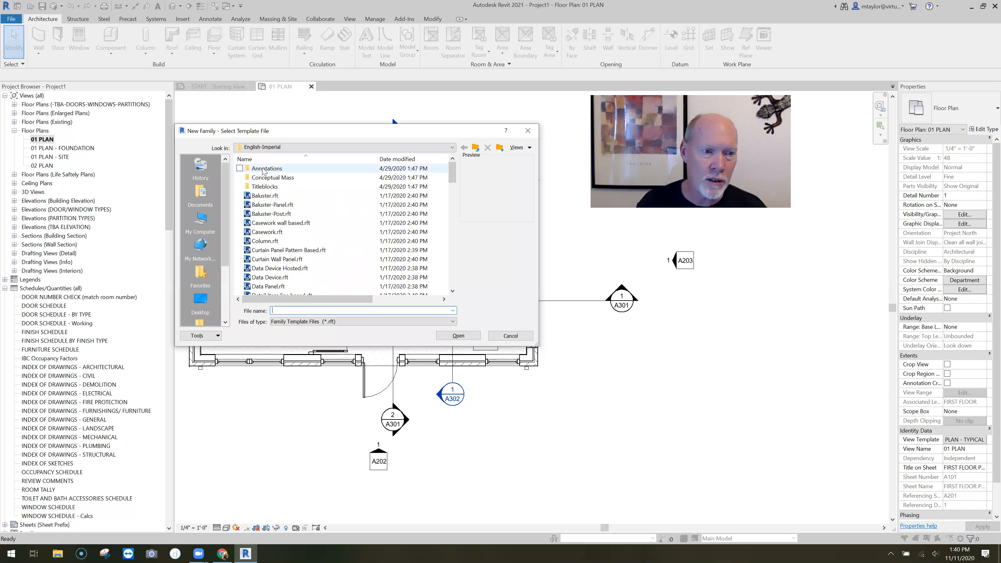
pyautogui.doubleClick(264, 171)
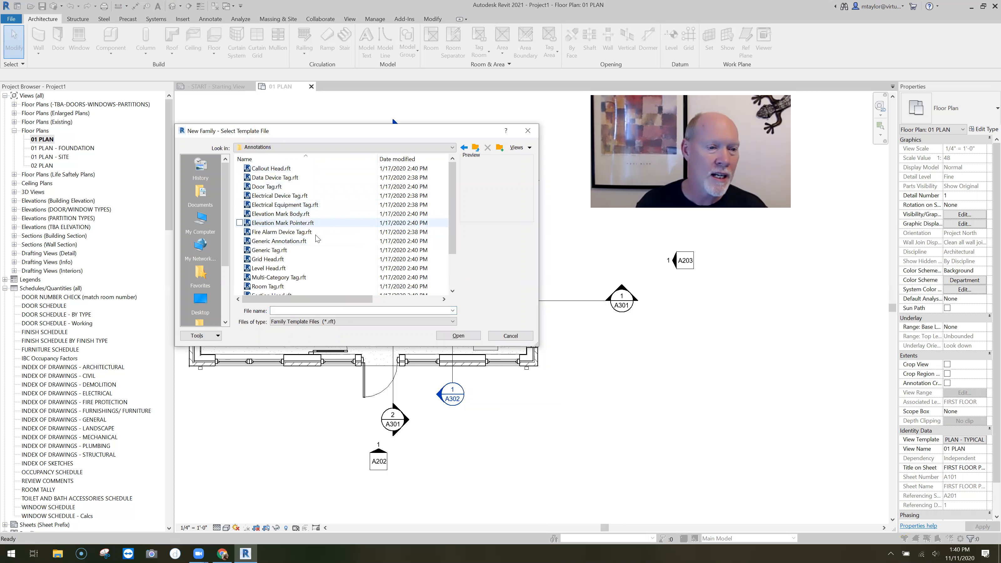
pyautogui.scroll(-2, 315, 242)
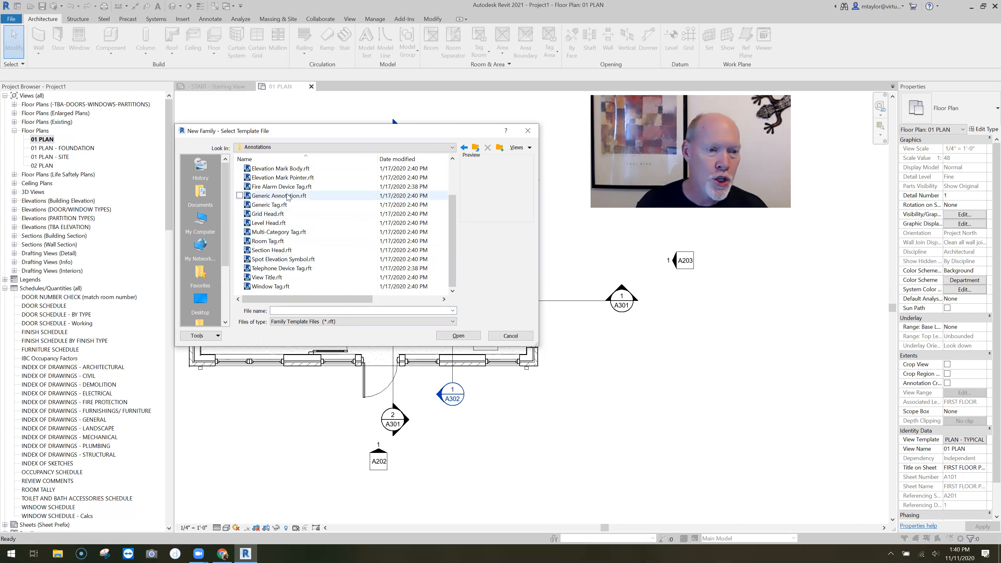
pyautogui.click(287, 196)
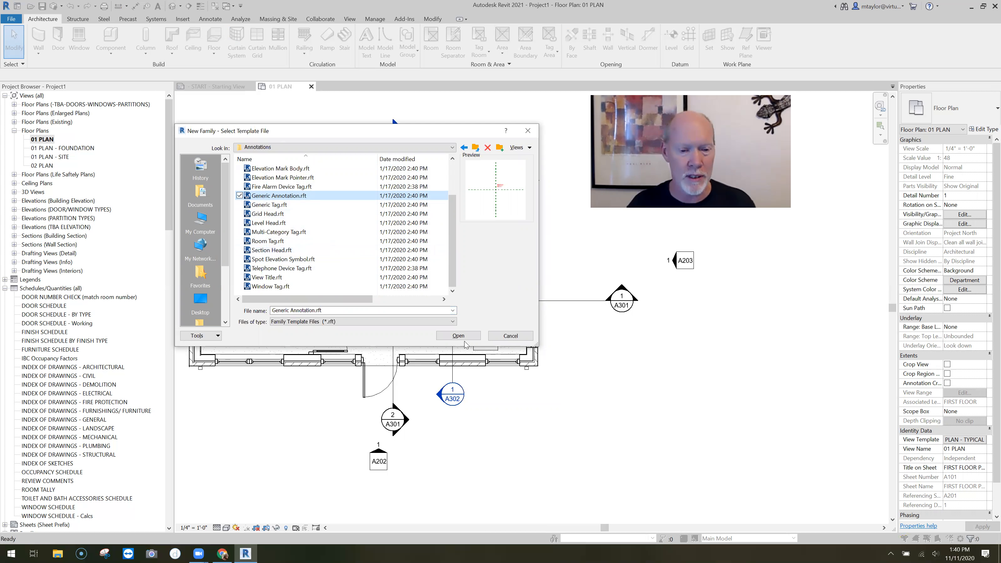
pyautogui.click(465, 336)
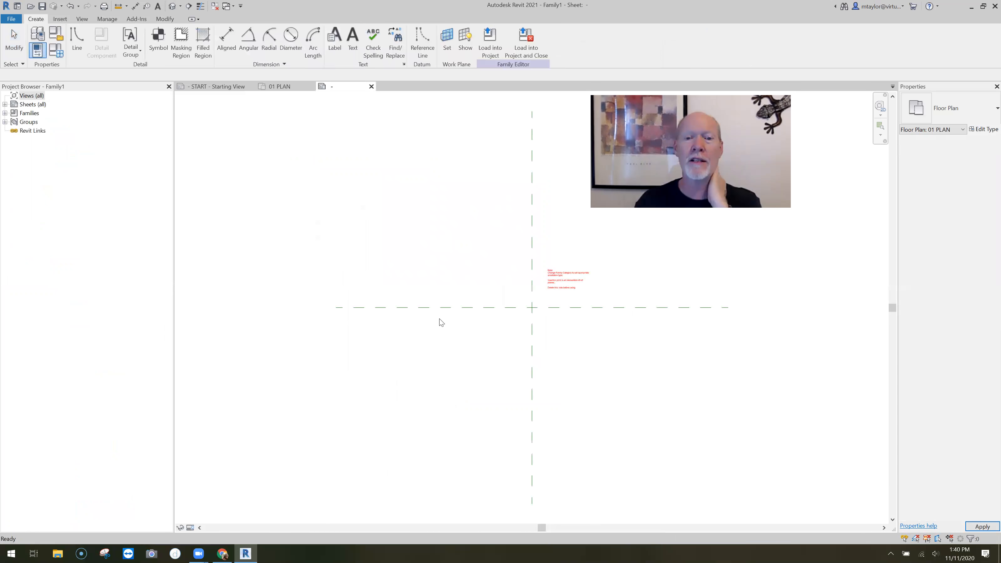
# Delete the red instruction note beside the reference planes in the new annotation family
pyautogui.moveTo(472, 331); pyautogui.dragTo(373, 309, button='middle')
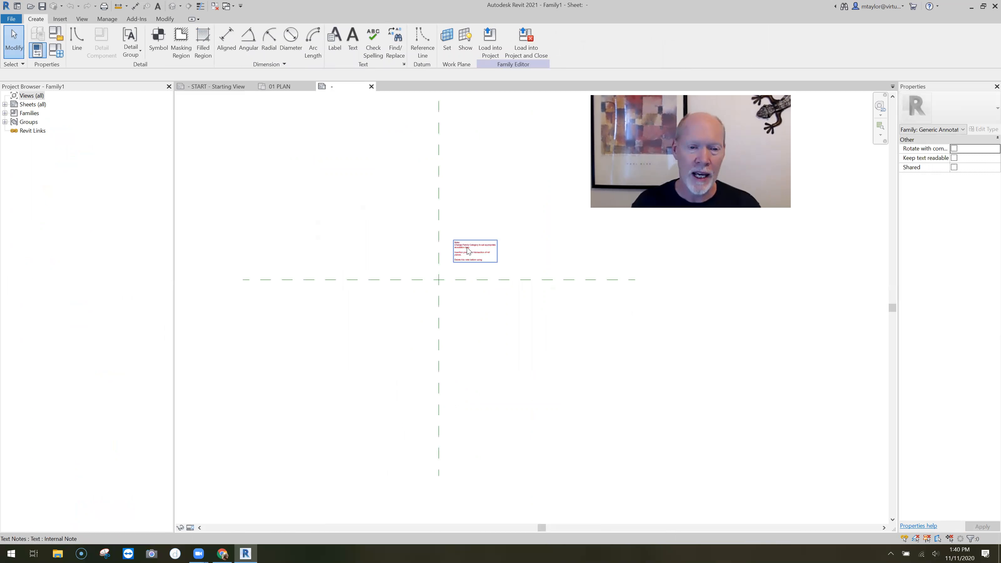
pyautogui.click(485, 256)
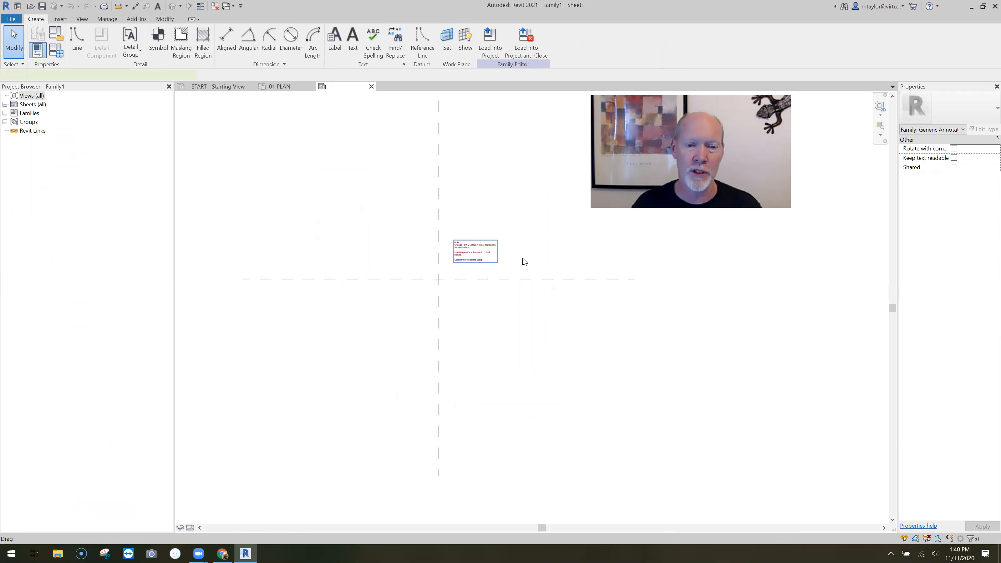
pyautogui.press('Delete')
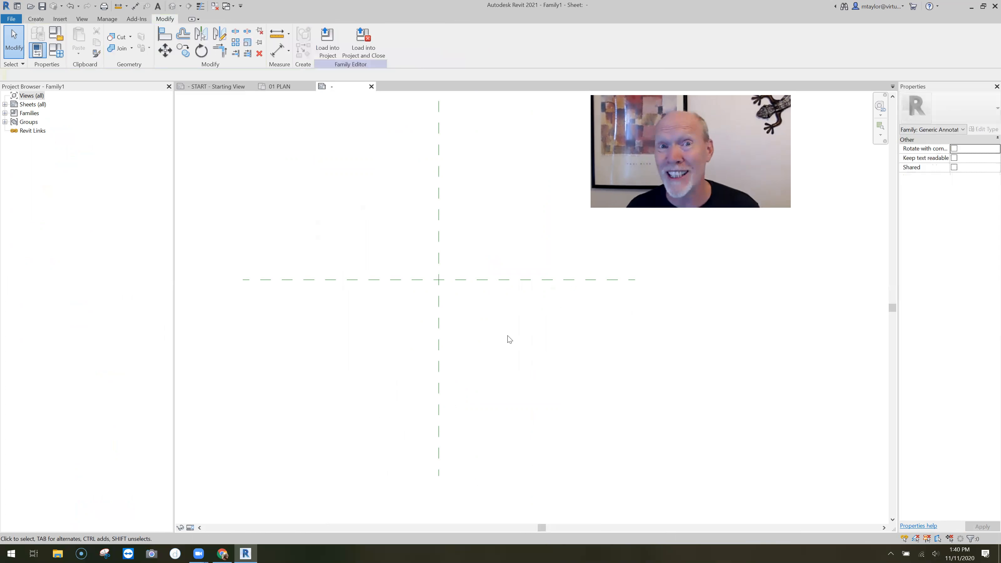
# Place a new 3/32" label at the intersection of the two reference planes
pyautogui.scroll(3, 449, 293)
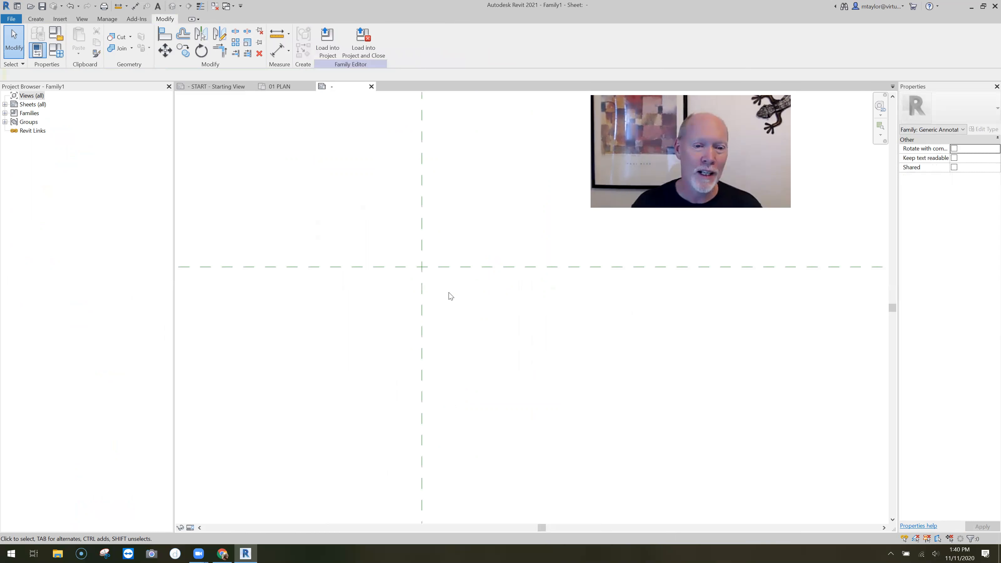
pyautogui.moveTo(443, 287); pyautogui.dragTo(451, 327, button='middle')
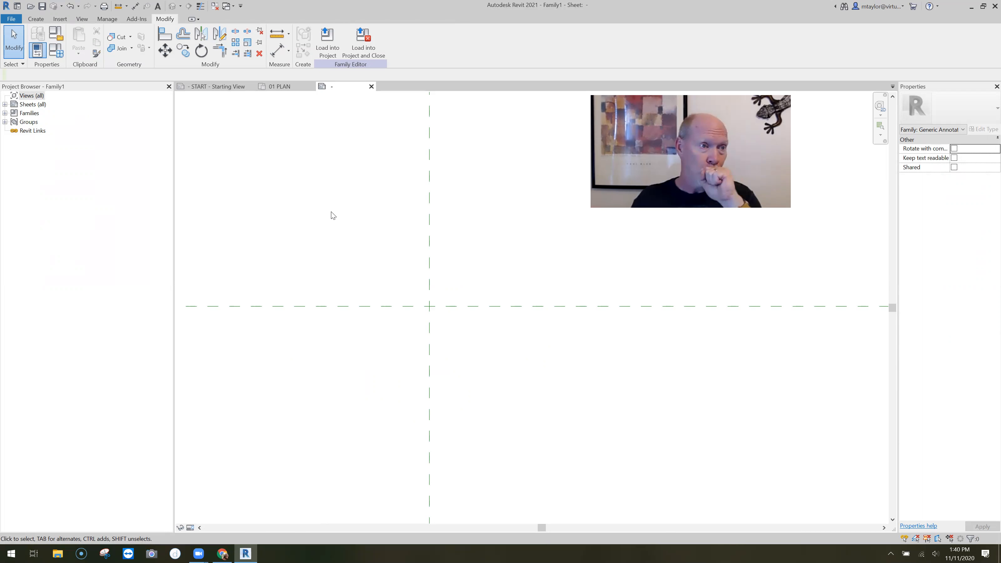
pyautogui.click(36, 19)
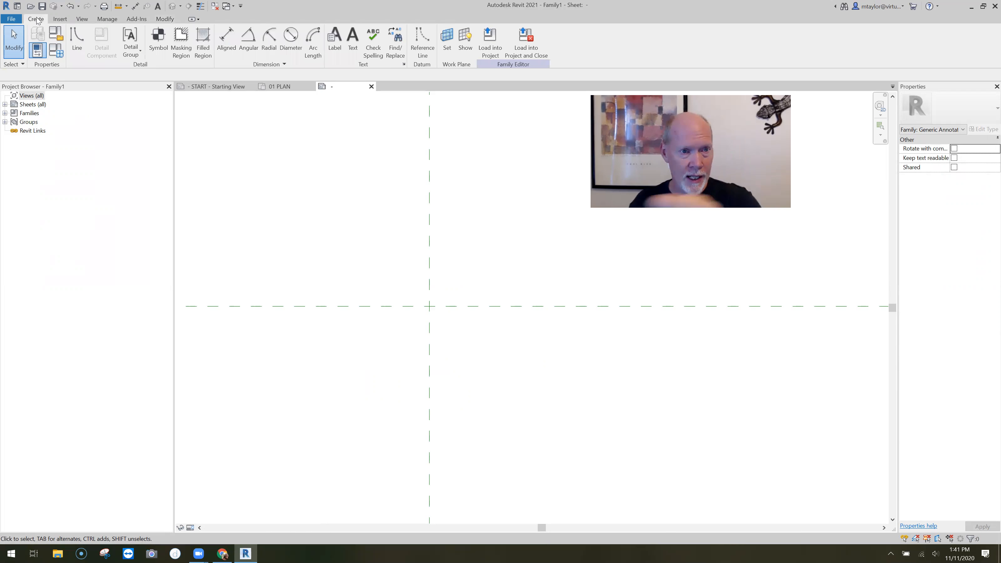
pyautogui.click(335, 39)
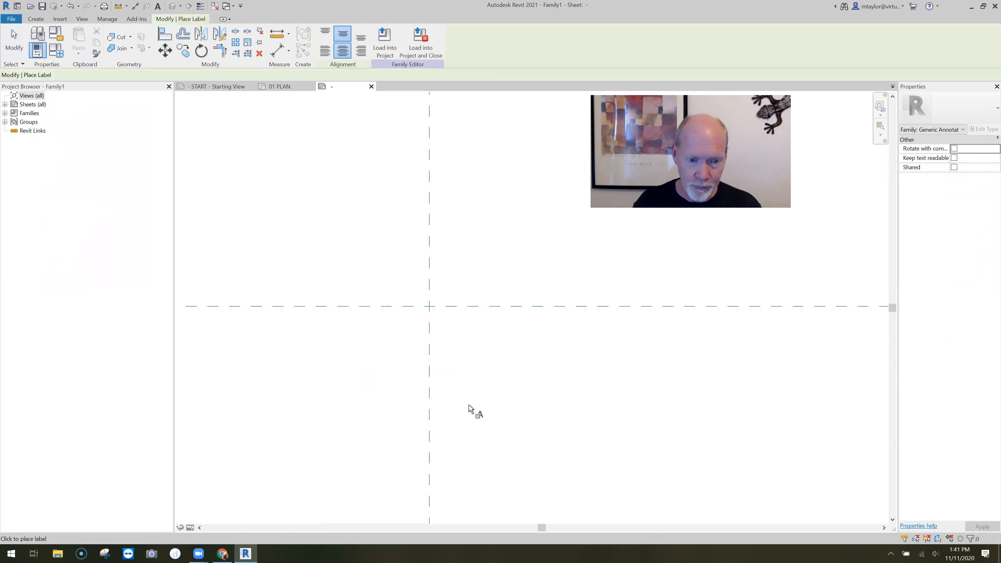
pyautogui.click(429, 310)
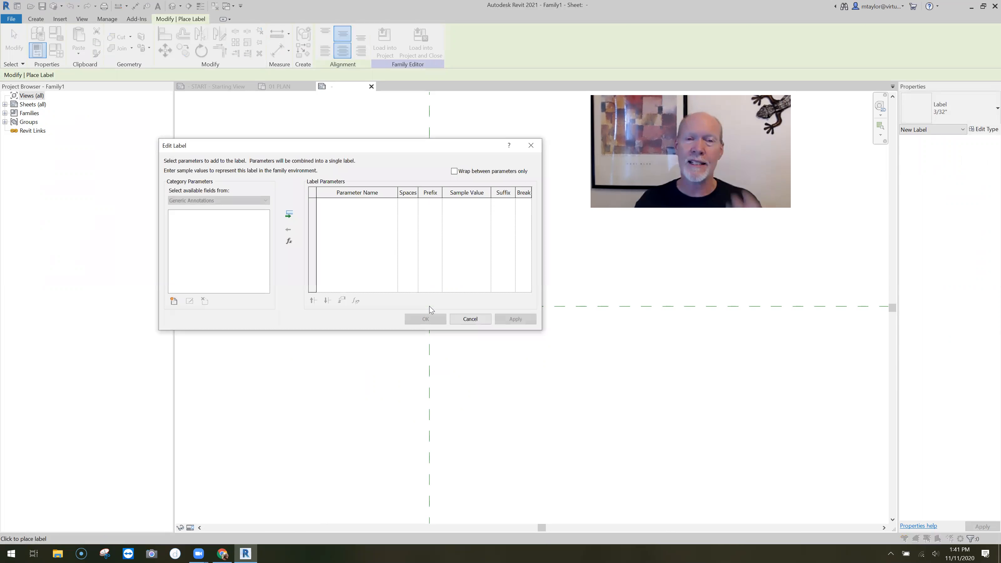
pyautogui.moveTo(369, 147); pyautogui.dragTo(389, 151)
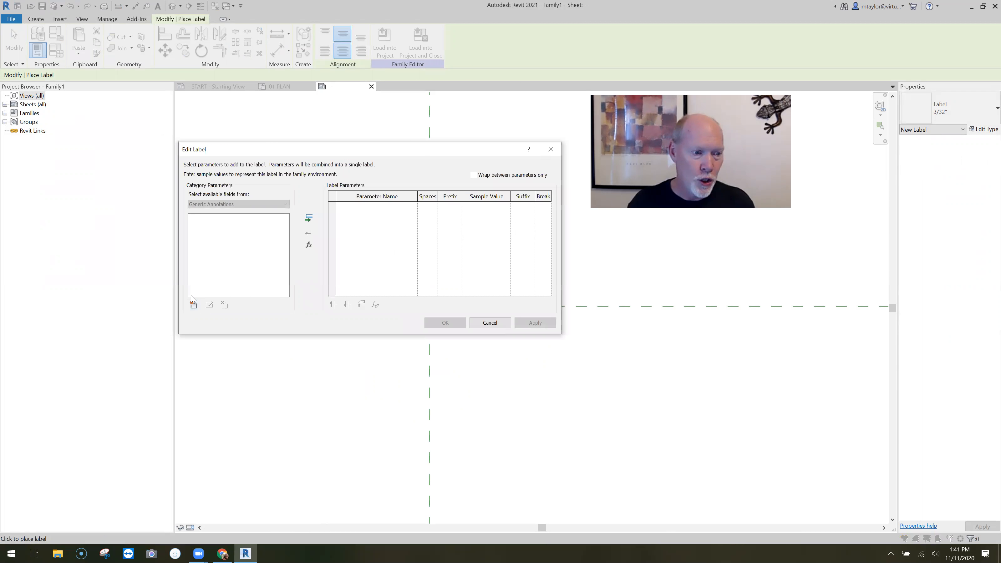
# Add a family parameter named NOTE NUMBER, set as an instance parameter of type Text
pyautogui.click(193, 305)
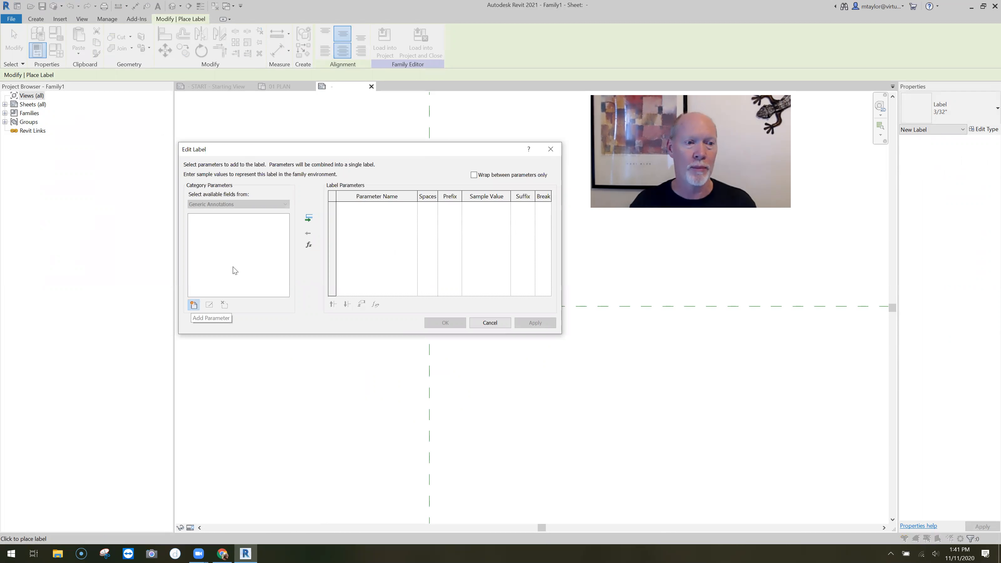
pyautogui.write('no')
pyautogui.press('BackSpace')
pyautogui.write('NOTE NUMBER')
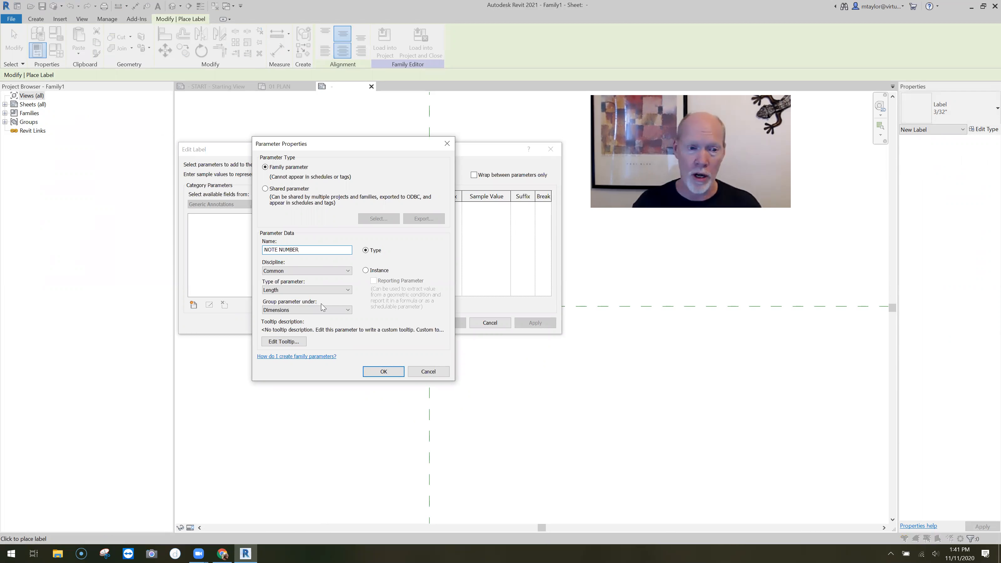
pyautogui.click(367, 271)
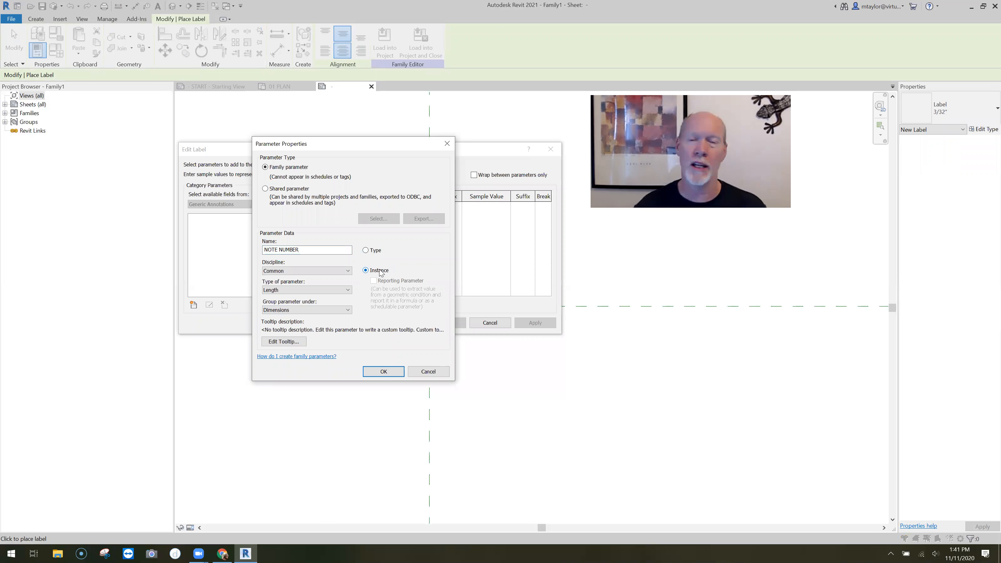
pyautogui.click(292, 292)
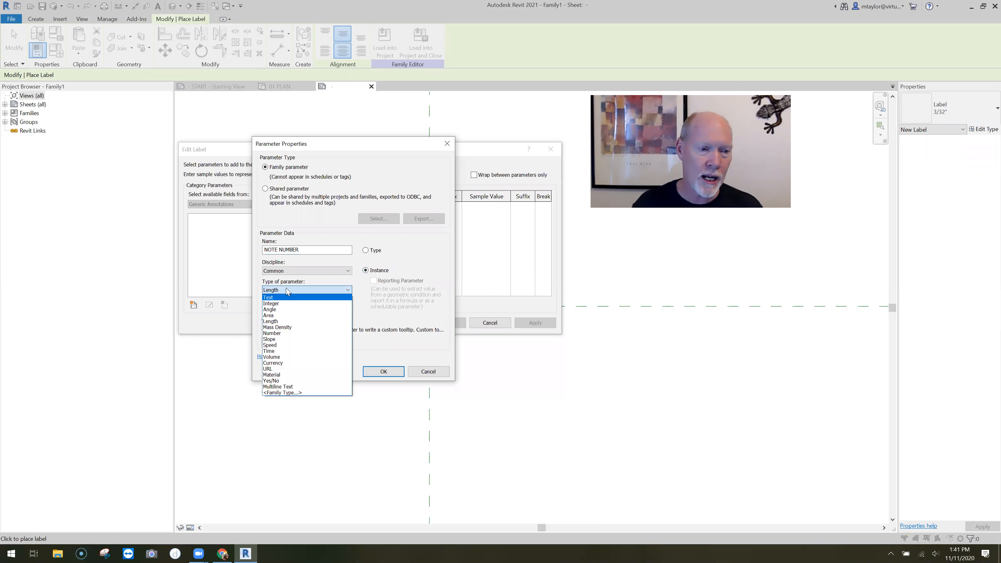
pyautogui.click(278, 298)
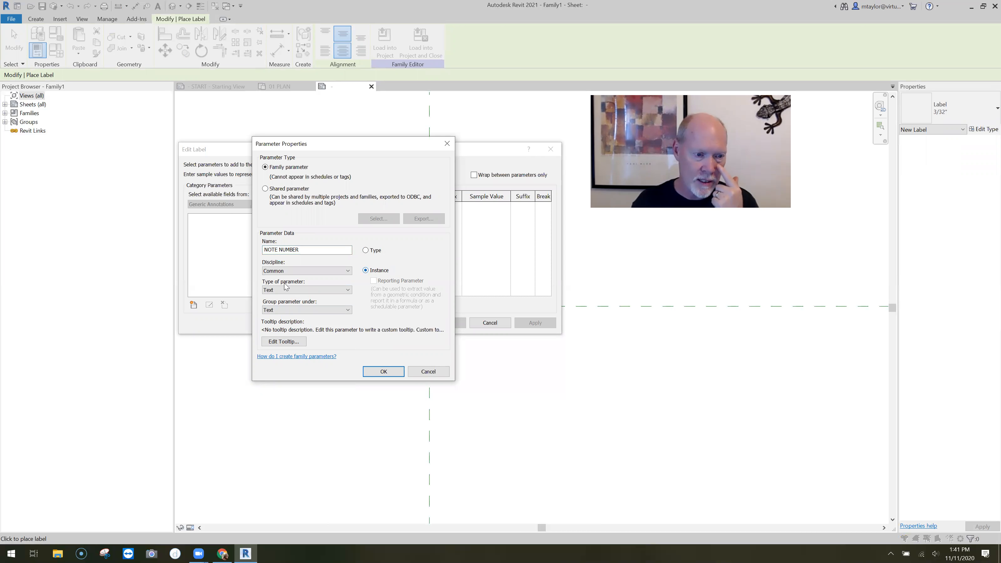
pyautogui.click(383, 372)
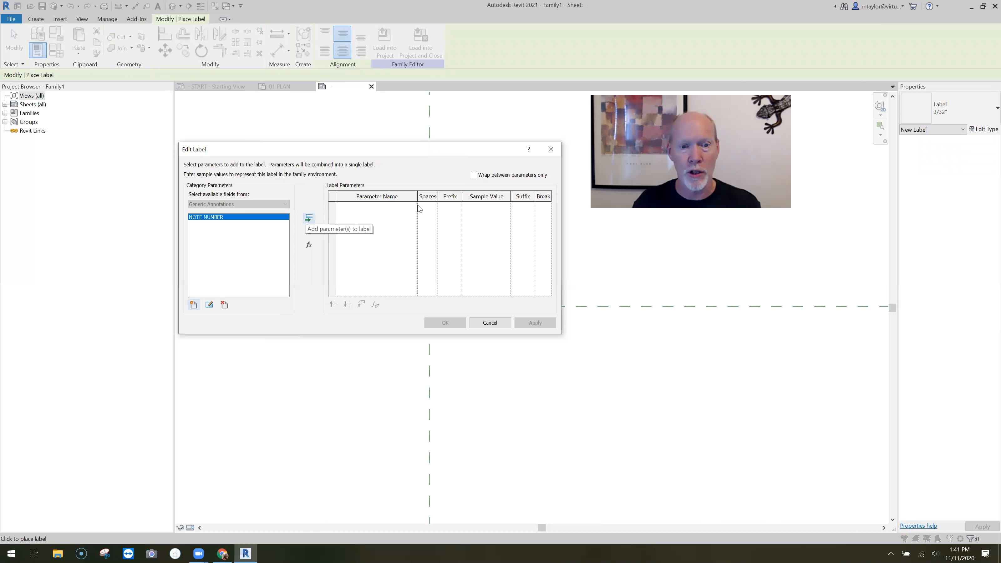
# Add the NOTE NUMBER parameter to the label with the sample value 88 and accept the label
pyautogui.click(309, 220)
pyautogui.click(482, 206)
pyautogui.moveTo(502, 206); pyautogui.dragTo(419, 208)
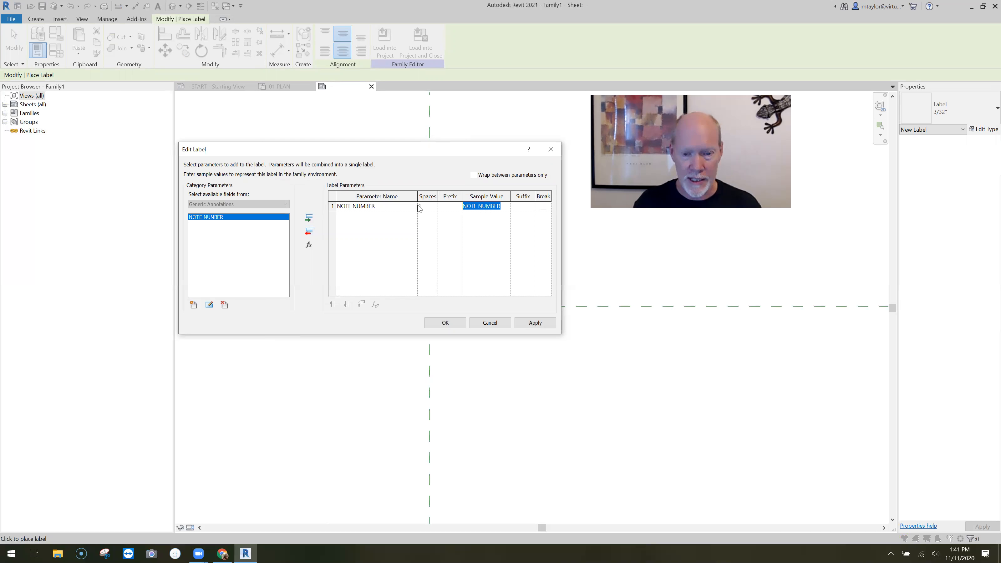
pyautogui.write('88')
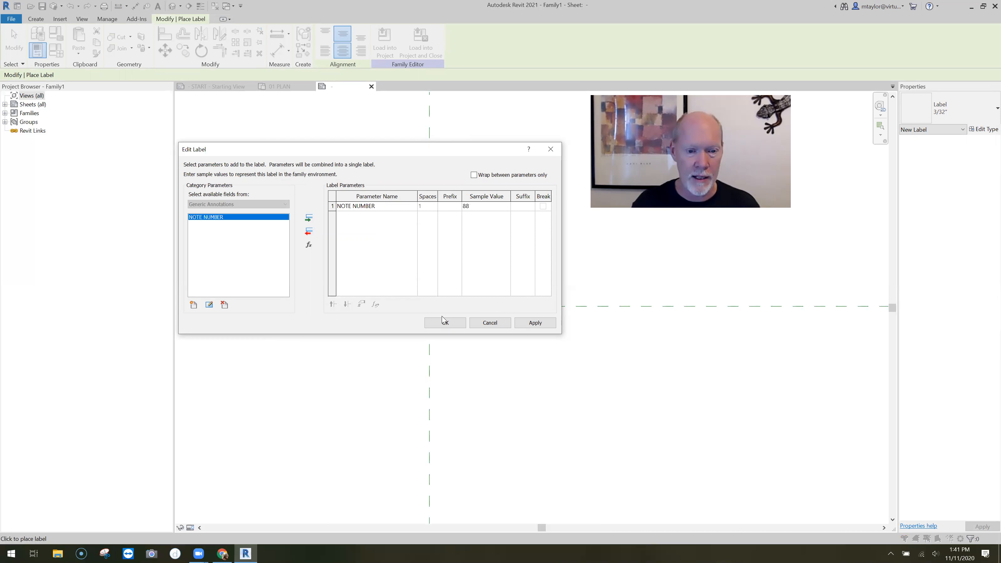
pyautogui.click(457, 324)
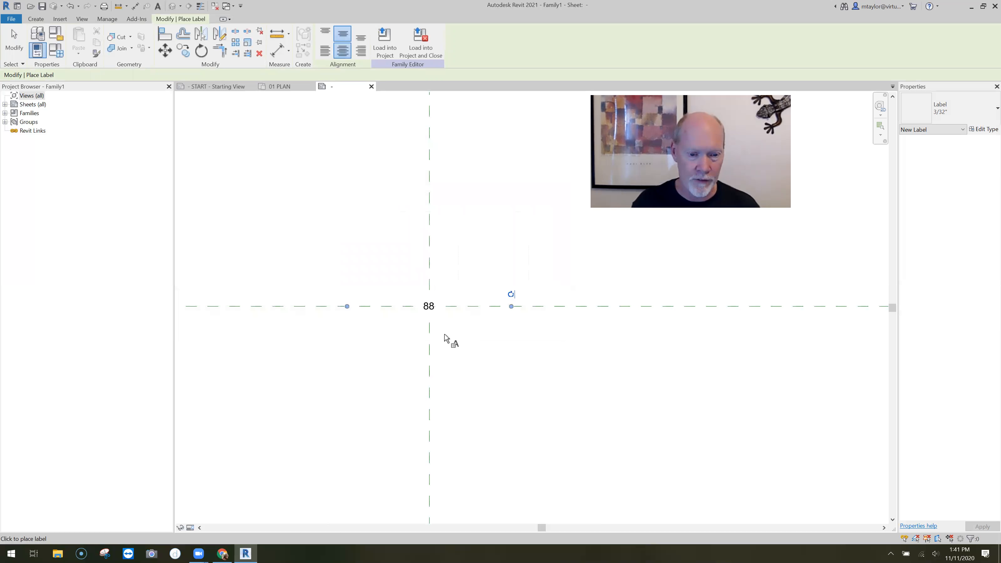
# Finish placing labels and narrow the label's text box so it fits more closely around the 88
pyautogui.scroll(3, 444, 335)
pyautogui.press('Escape')
pyautogui.press('Escape')
pyautogui.click(563, 285)
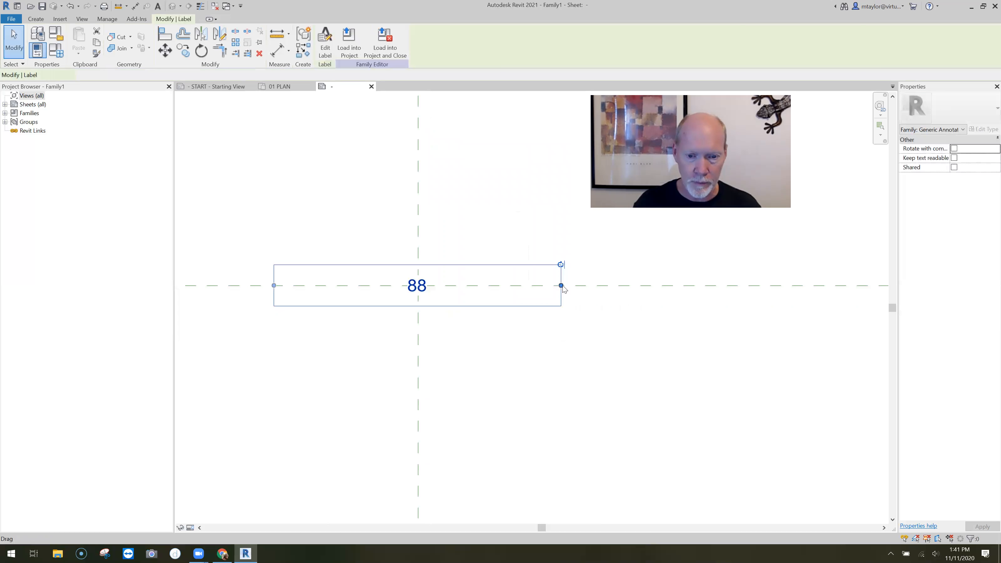
pyautogui.moveTo(446, 287); pyautogui.dragTo(424, 296)
pyautogui.scroll(7, 424, 296)
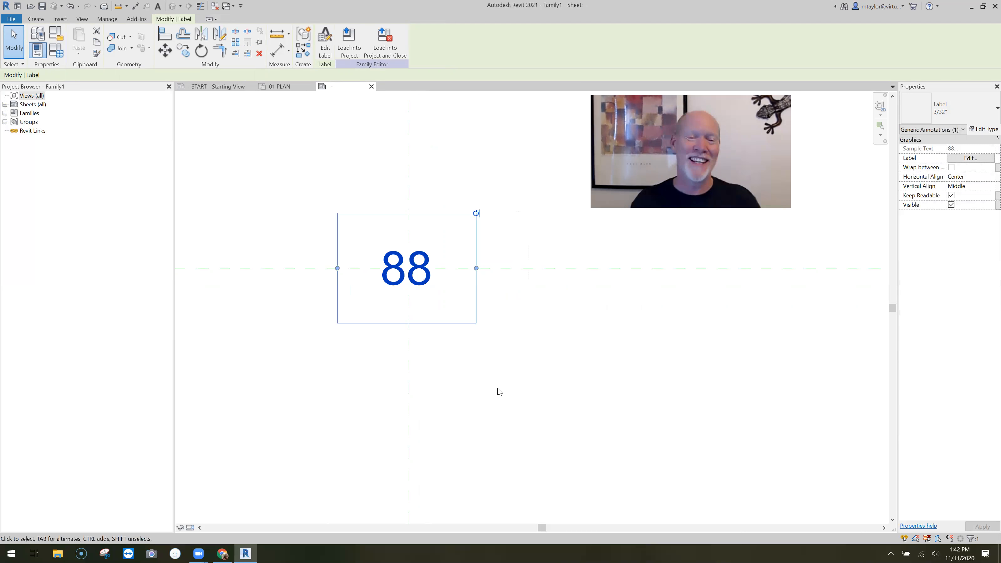
pyautogui.click(512, 389)
# Draw a 1/4" by 1/4" square with the rectangle line tool, above and to the right of the 88 label
pyautogui.scroll(-2, 512, 389)
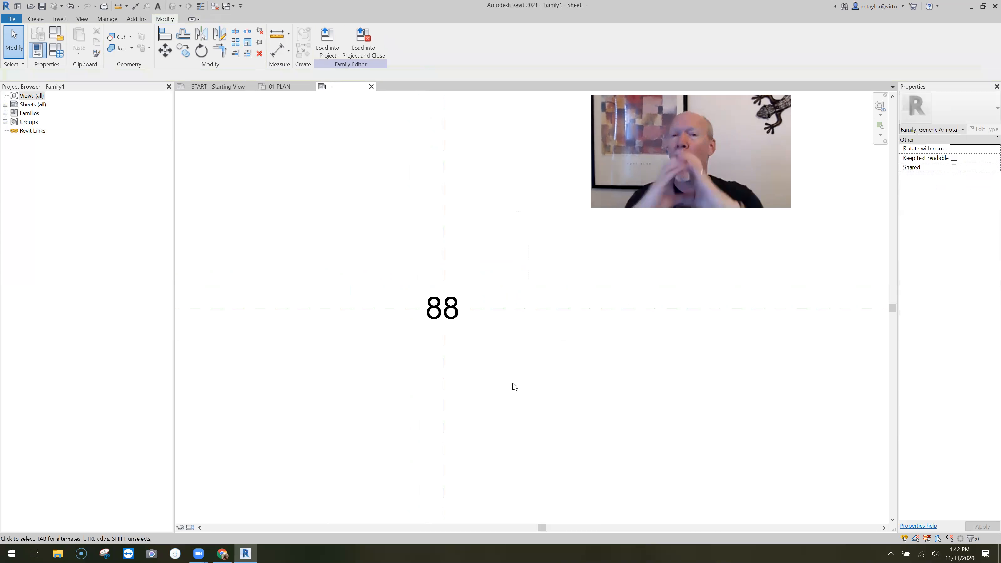
pyautogui.moveTo(512, 383); pyautogui.dragTo(478, 392, button='middle')
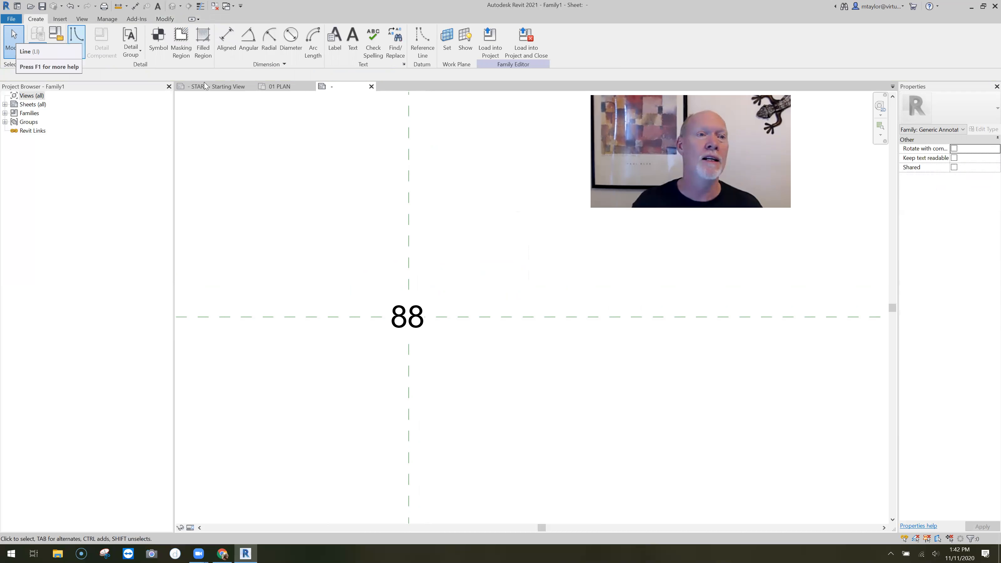
pyautogui.click(460, 206)
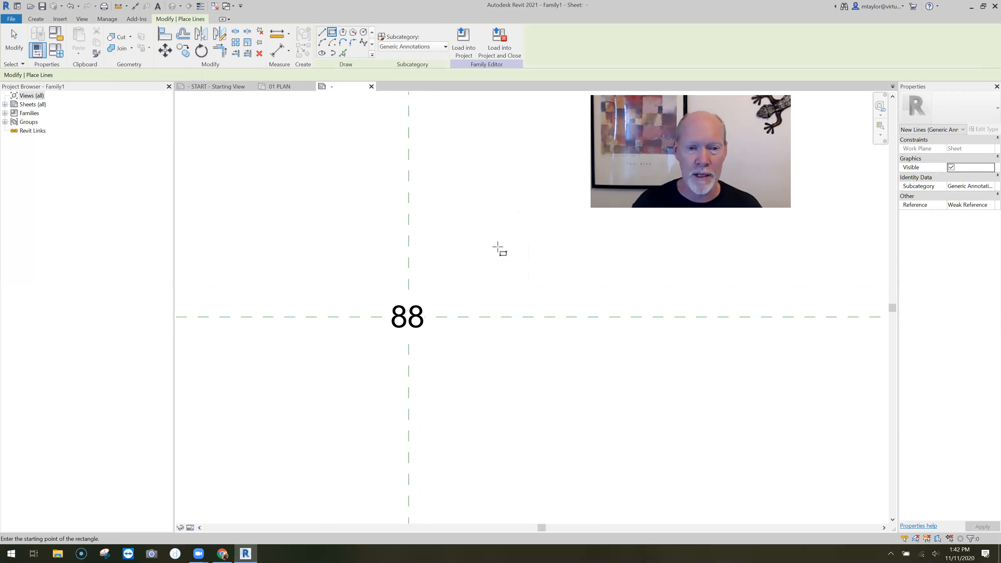
pyautogui.click(516, 265)
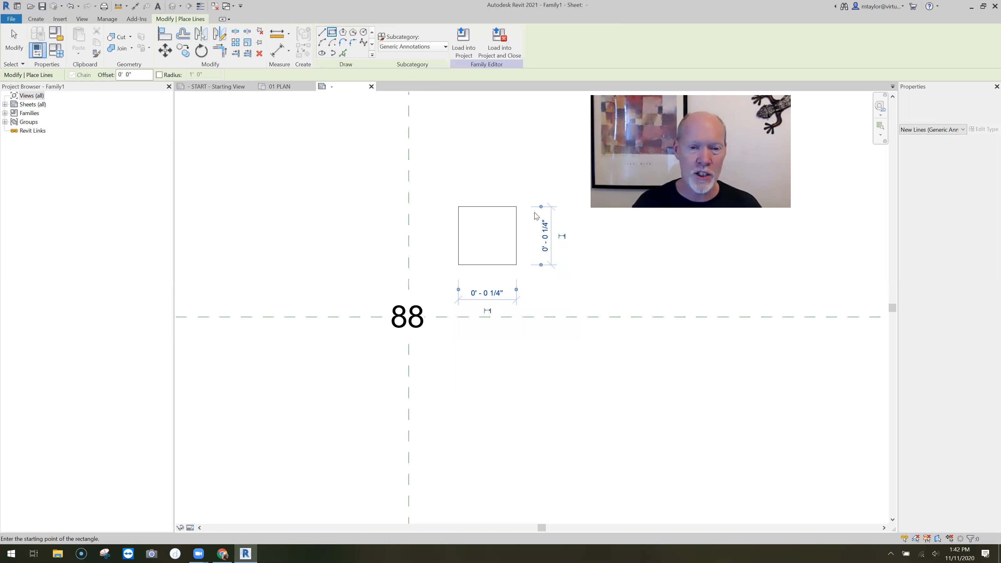
pyautogui.press('Escape')
pyautogui.press('Escape')
pyautogui.scroll(4, 535, 215)
pyautogui.scroll(-2, 493, 218)
pyautogui.click(470, 217)
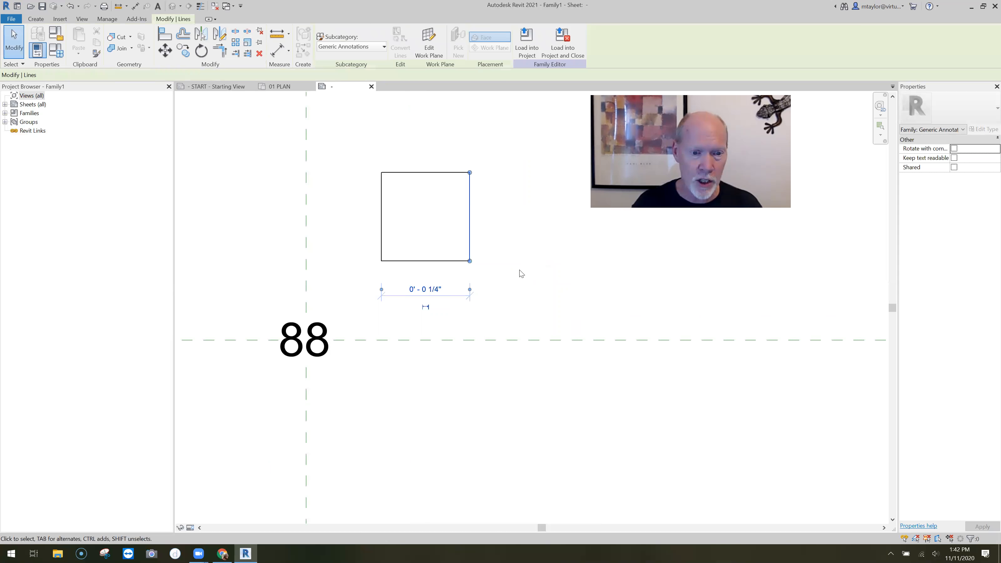
pyautogui.click(437, 174)
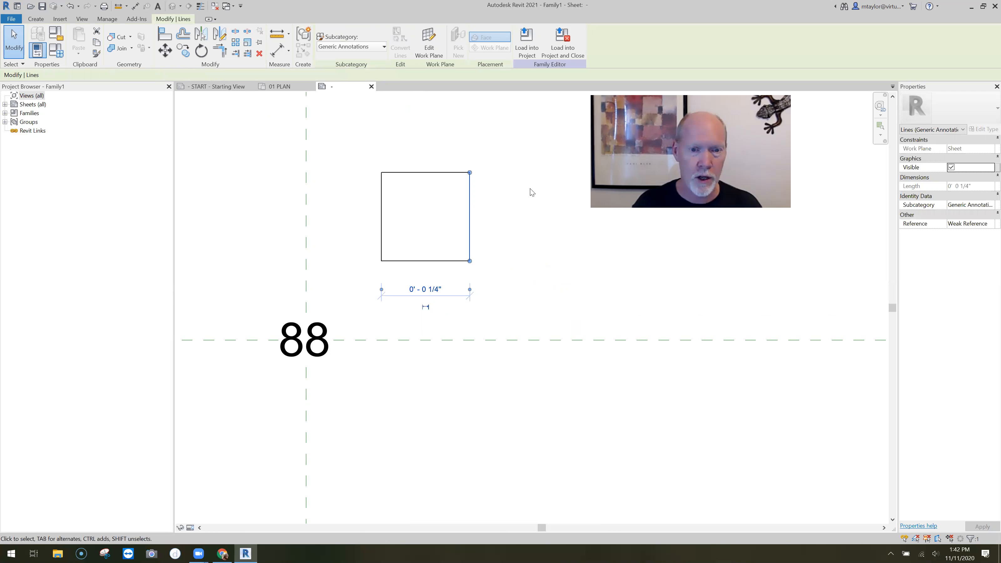
pyautogui.click(534, 218)
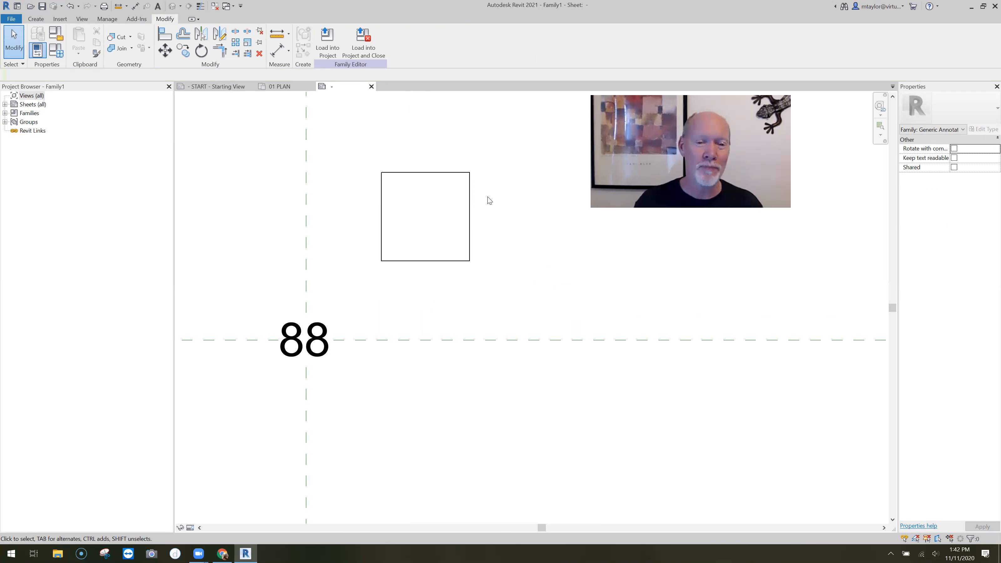
# Move all four lines of the square horizontally, from the top edge's midpoint onto the vertical reference plane
pyautogui.moveTo(364, 149); pyautogui.dragTo(495, 288)
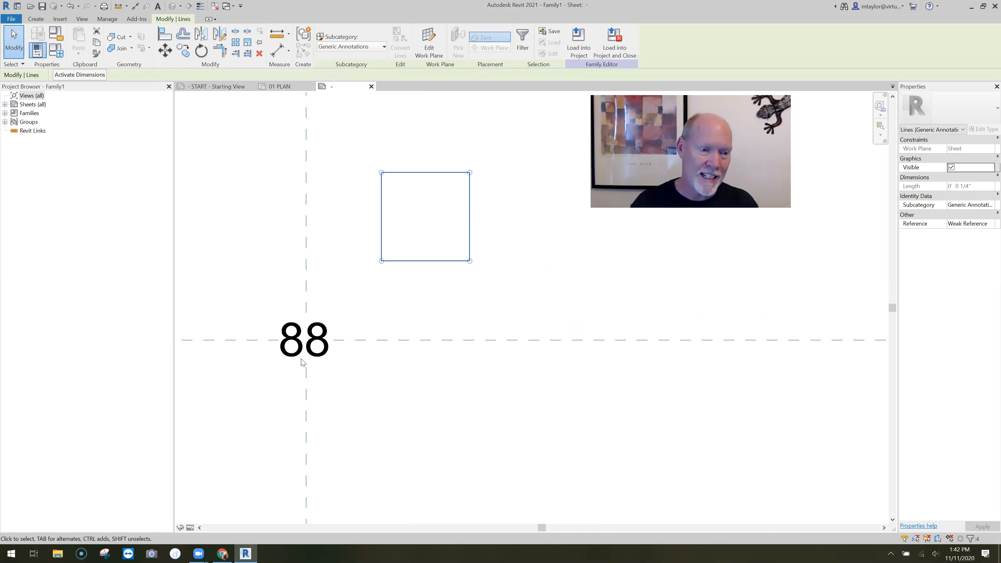
pyautogui.press('m')
pyautogui.press('v')
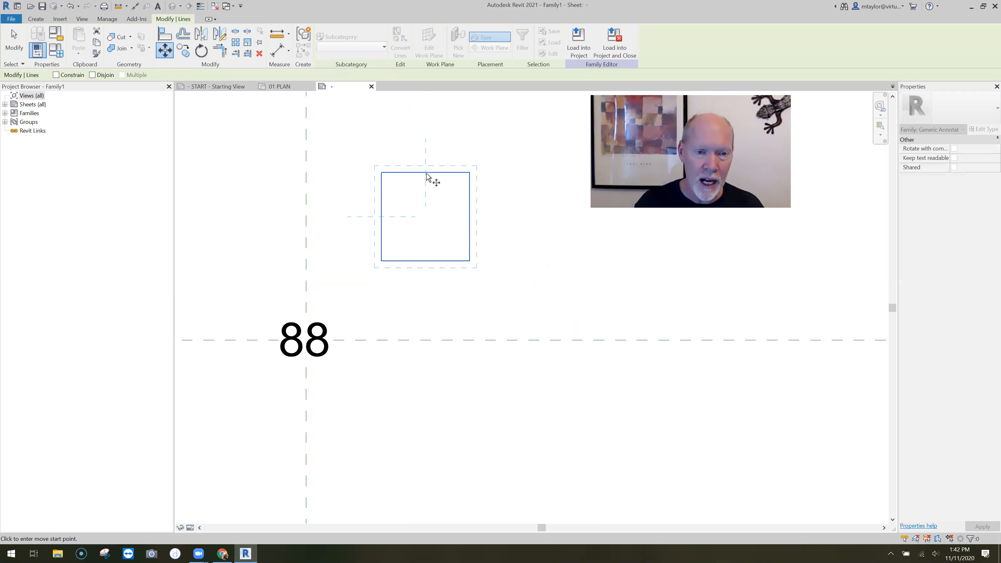
pyautogui.click(425, 172)
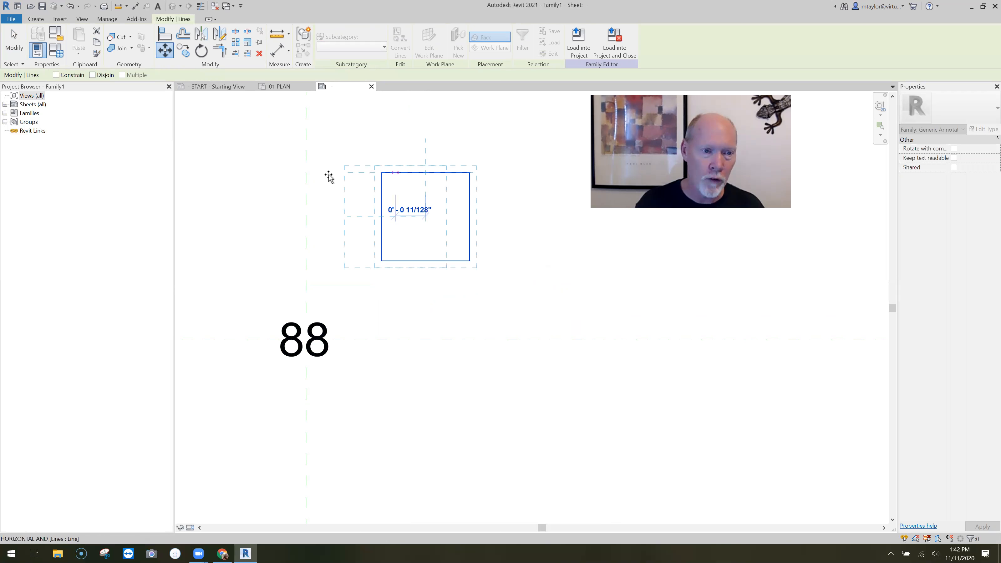
pyautogui.click(307, 173)
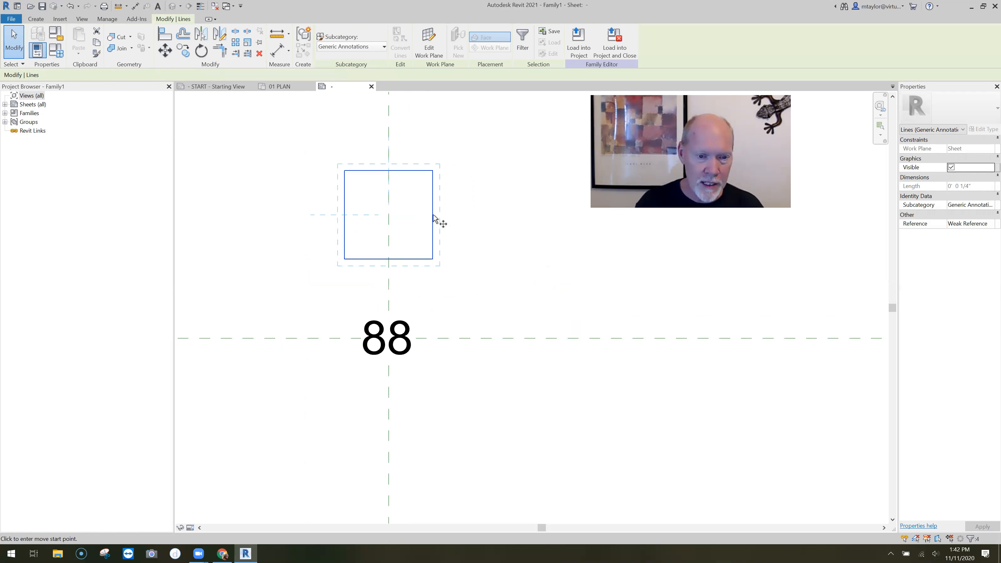
# Move the square straight down from its right edge's midpoint to the horizontal reference plane, so it is centered around the 88
pyautogui.click(433, 216)
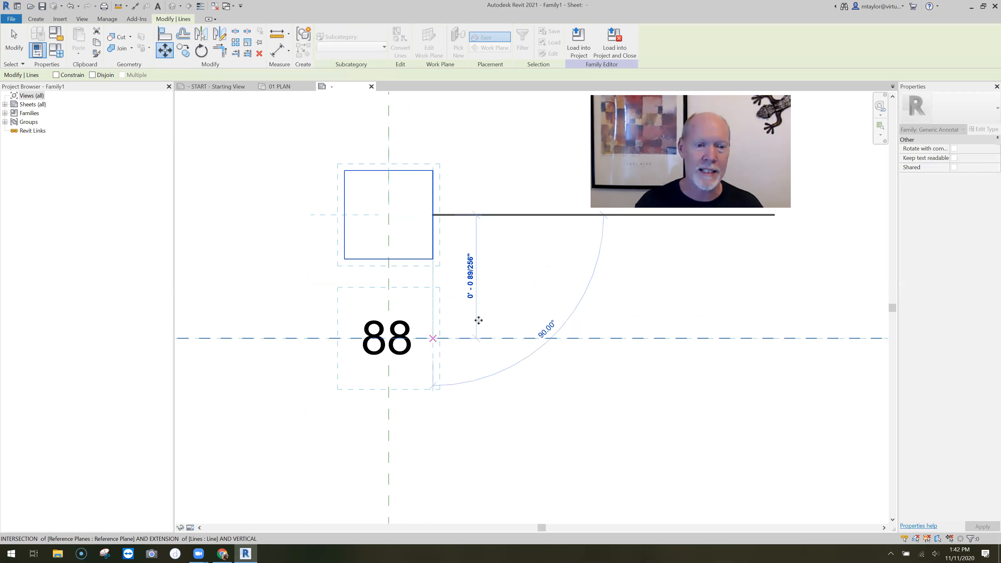
pyautogui.click(520, 338)
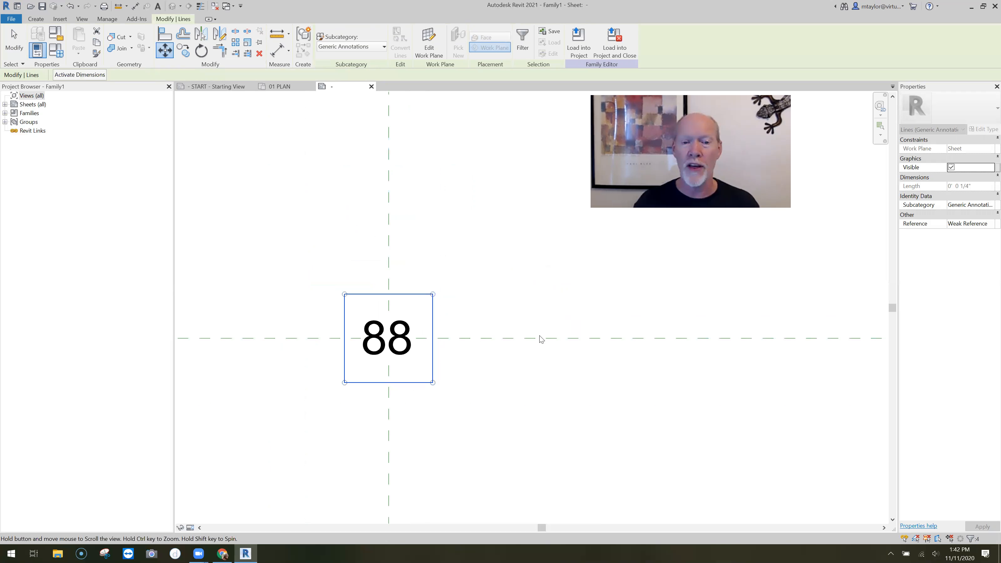
pyautogui.click(465, 291)
pyautogui.scroll(-3, 465, 290)
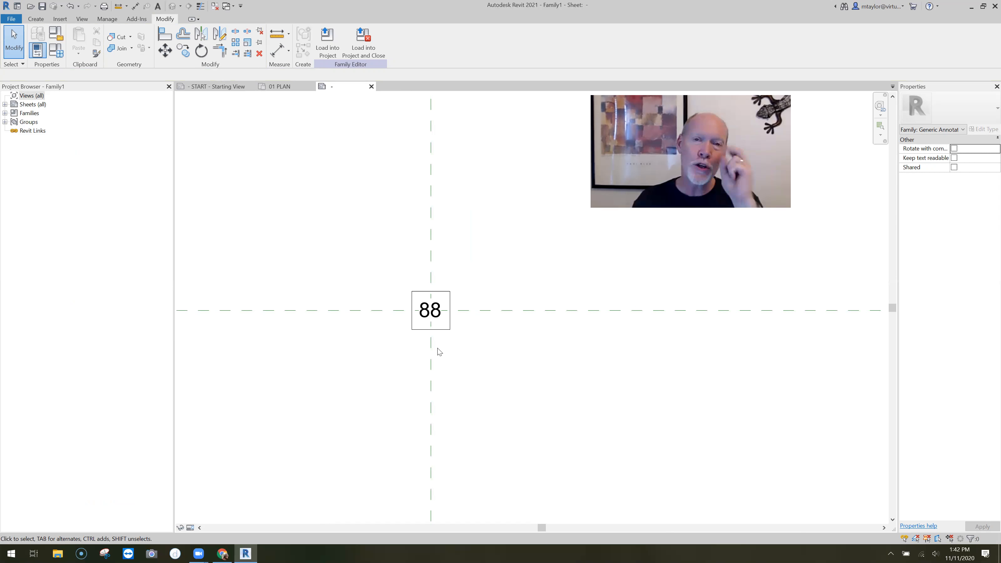
pyautogui.scroll(-2, 439, 351)
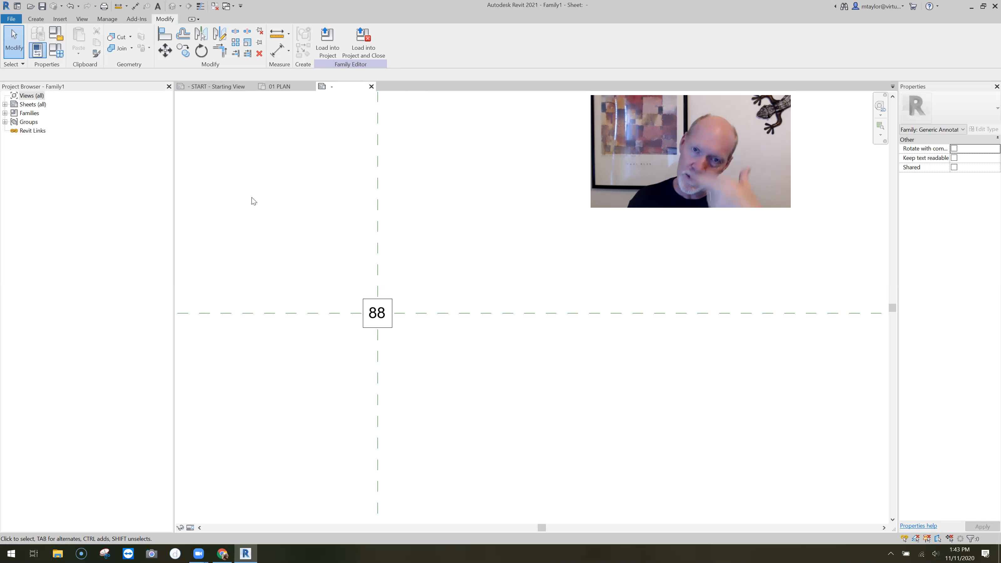
# Place a second 3/32" label in open space near the boxed 88
pyautogui.click(35, 19)
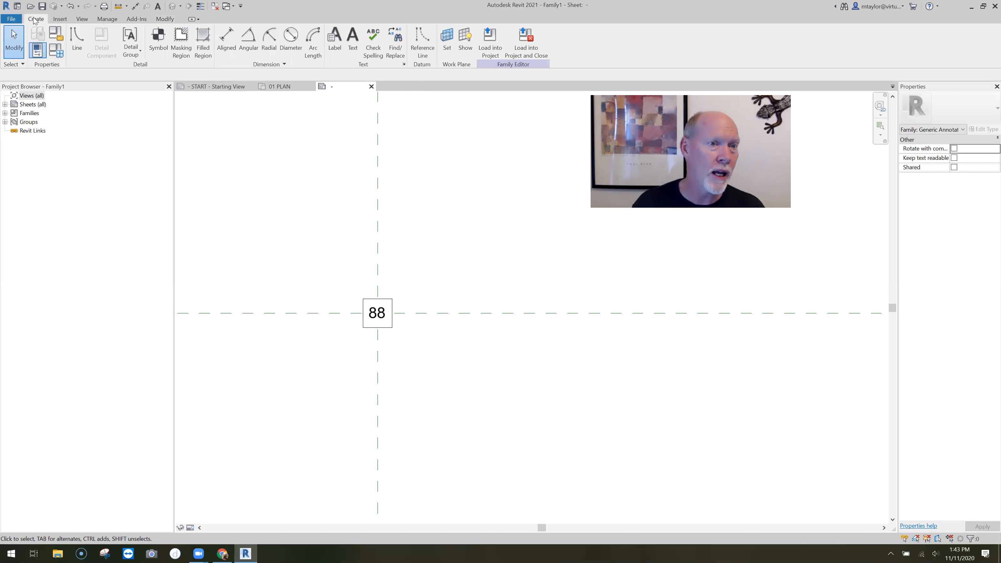
pyautogui.click(334, 41)
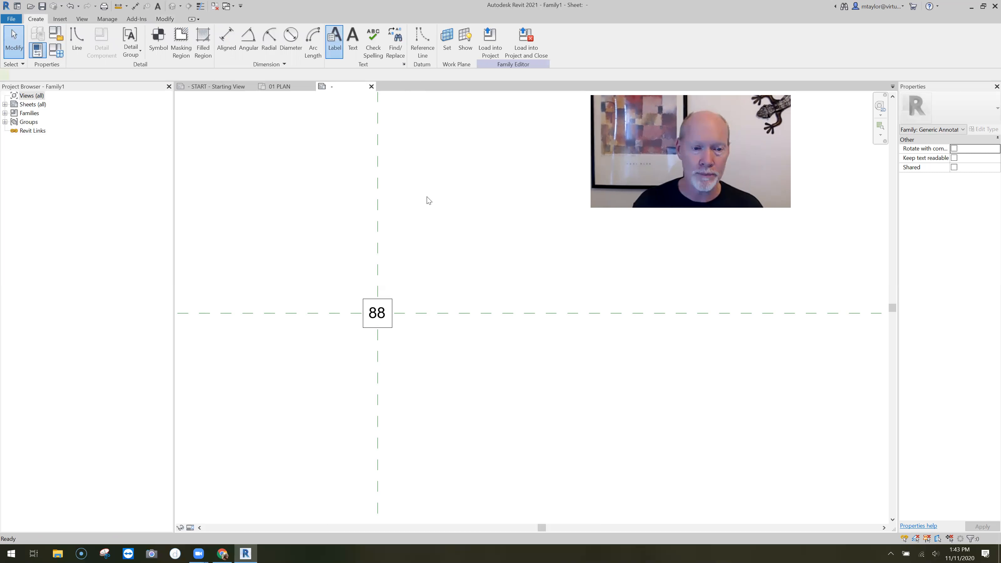
pyautogui.click(410, 318)
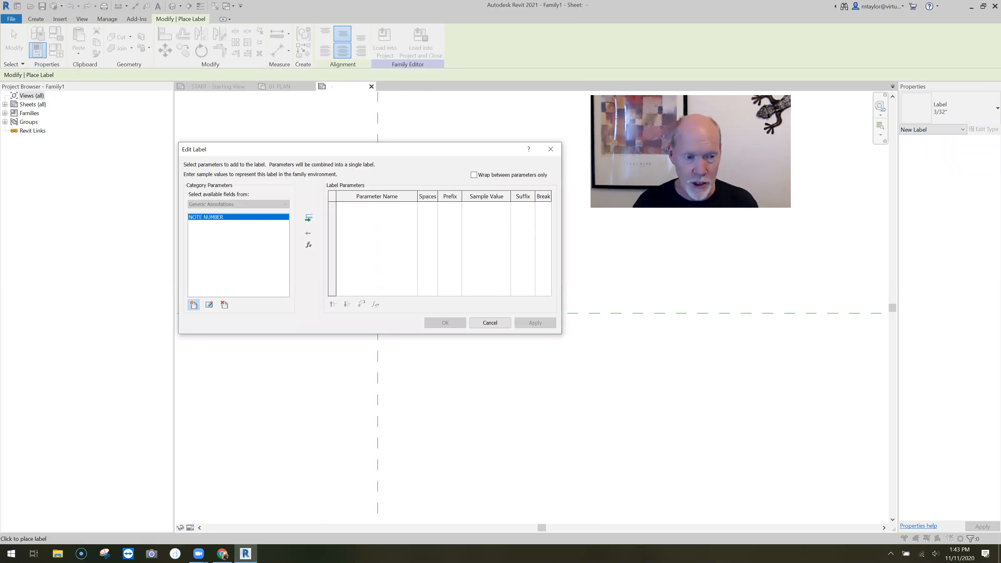
# Add a family parameter named NOTE, set as an instance parameter of type Text
pyautogui.click(193, 305)
pyautogui.write('NOTE')
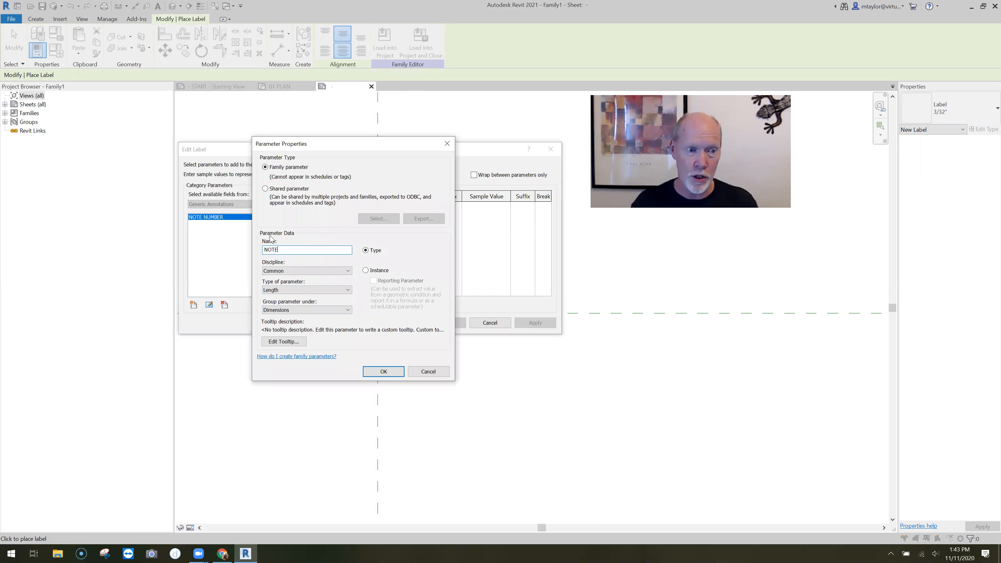
pyautogui.click(365, 270)
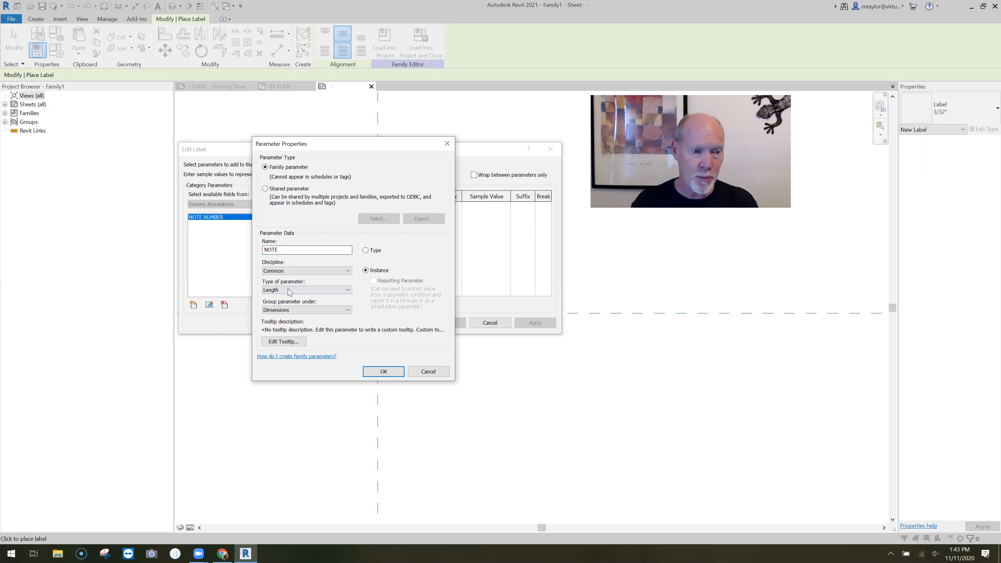
pyautogui.click(322, 288)
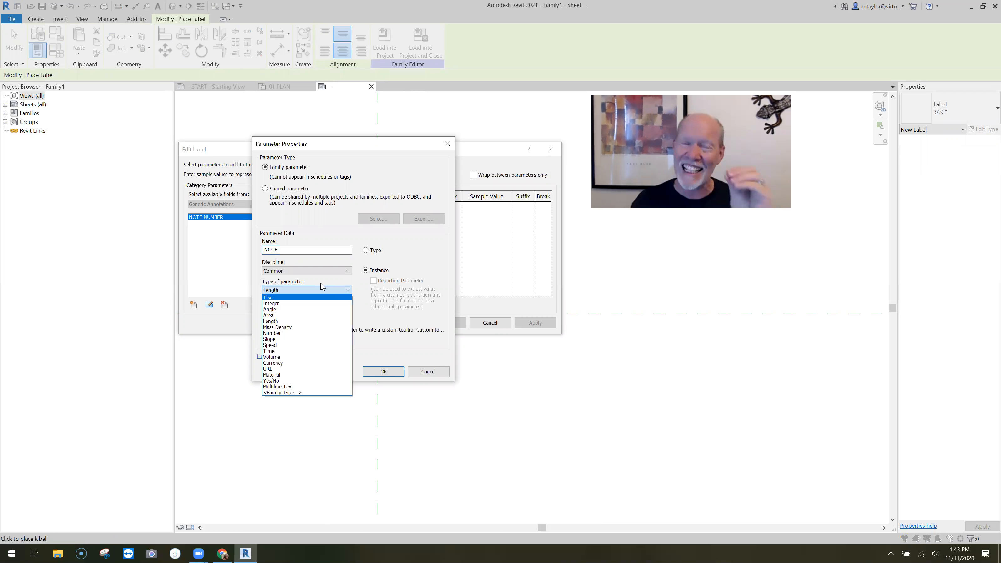
pyautogui.click(322, 288)
pyautogui.click(384, 372)
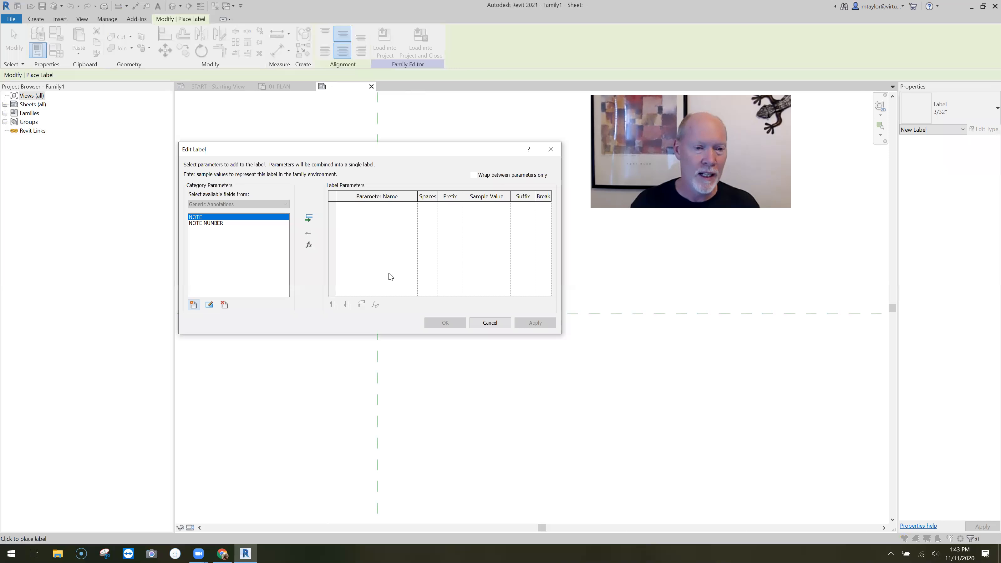
# Add the NOTE parameter to the label with the sample value ADD NOTE HERE, accept it and finish placing labels
pyautogui.click(309, 218)
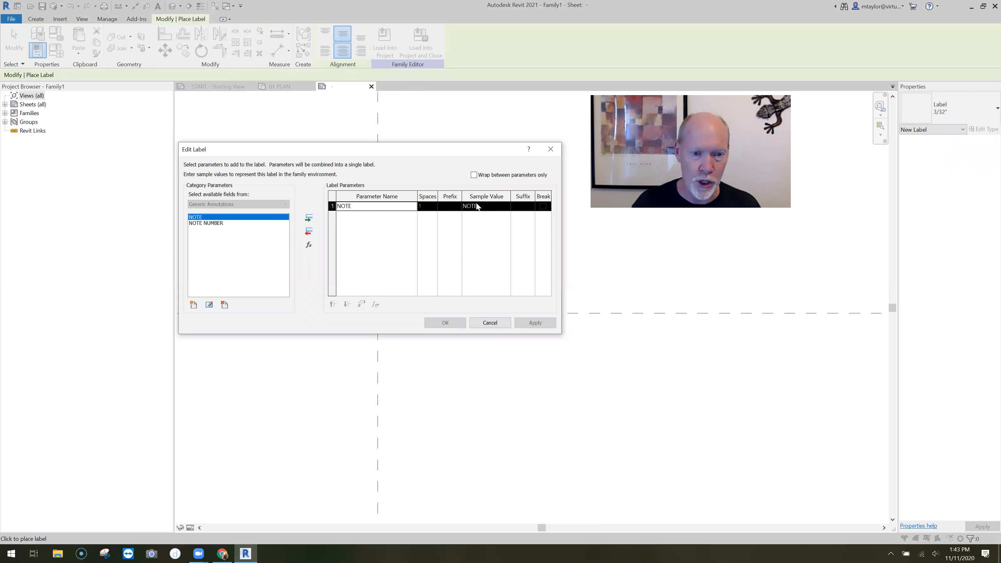
pyautogui.click(466, 206)
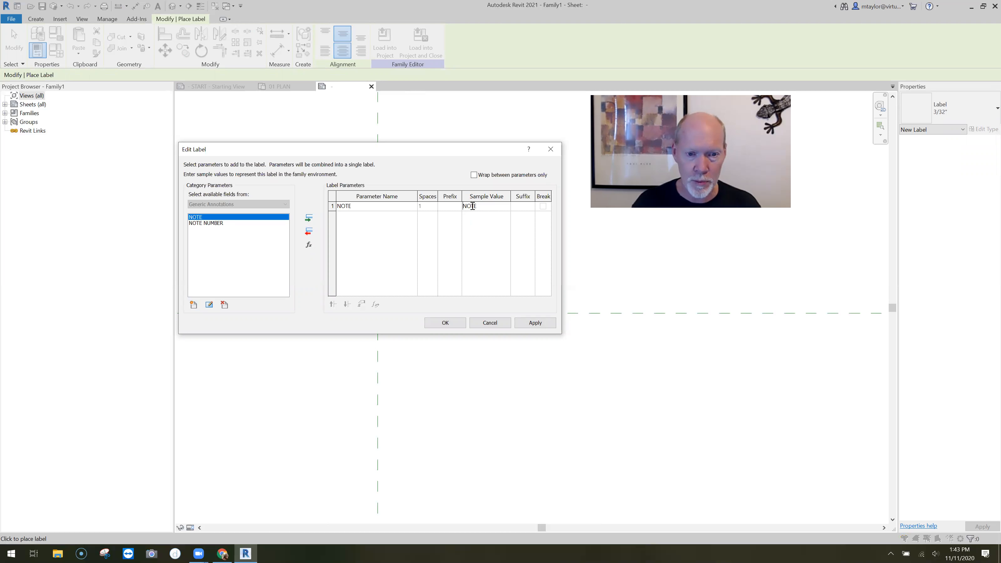
pyautogui.write('ADD NOTE')
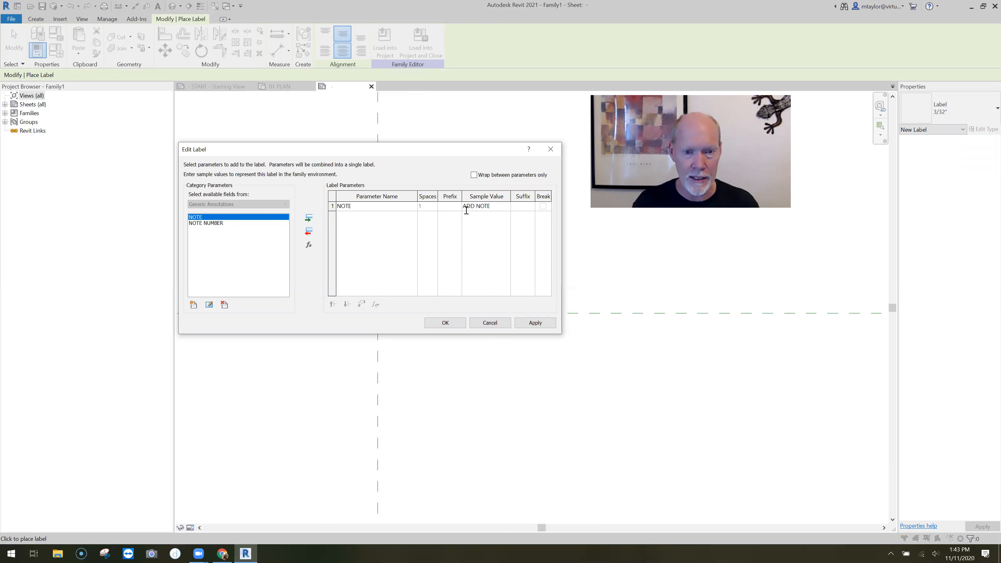
pyautogui.write(' HERE')
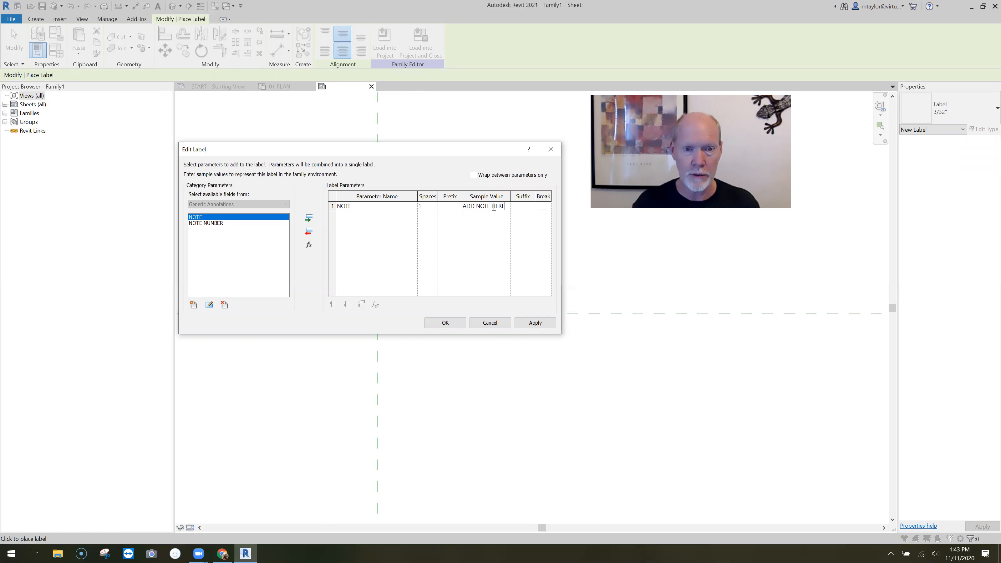
pyautogui.click(446, 323)
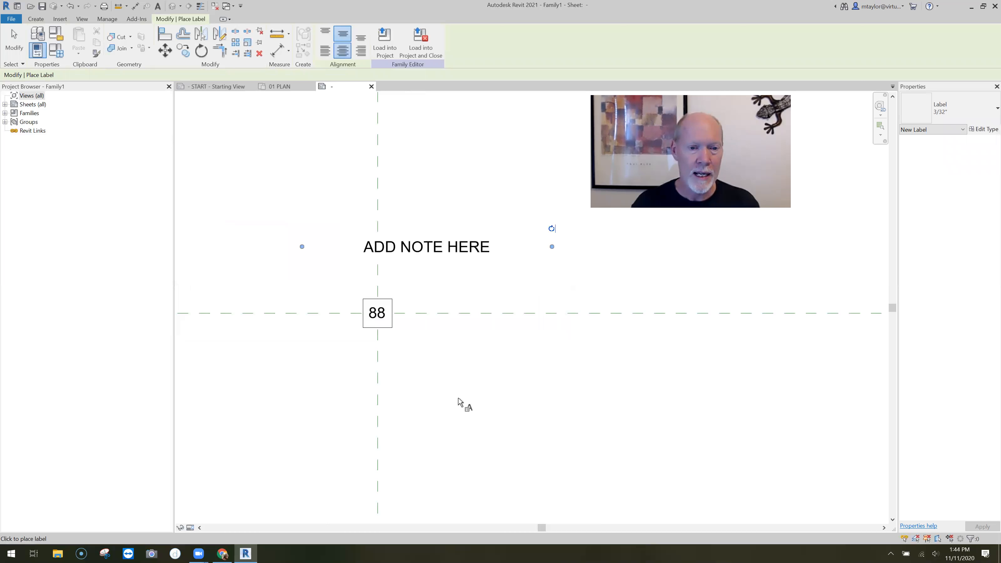
pyautogui.press('Escape')
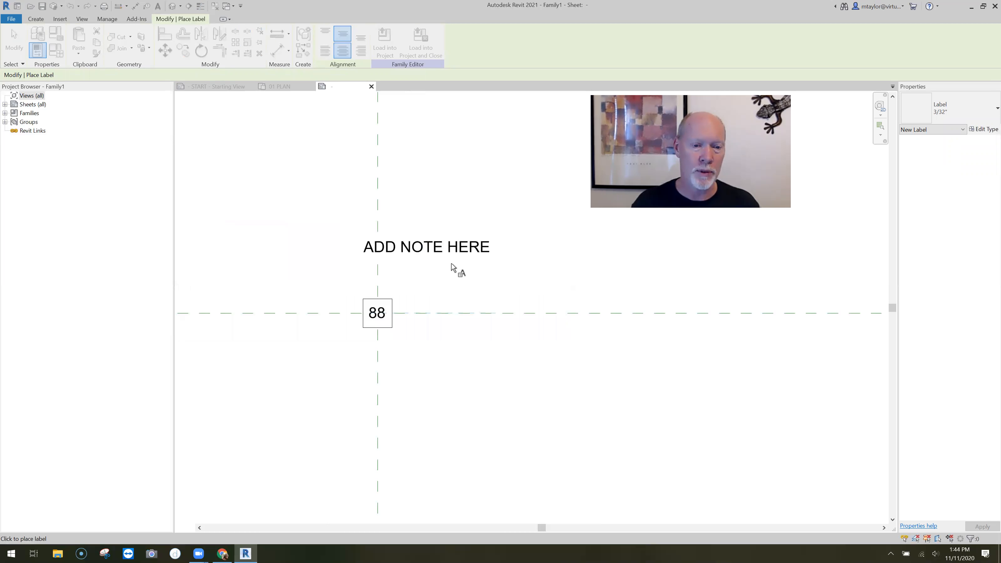
pyautogui.click(493, 398)
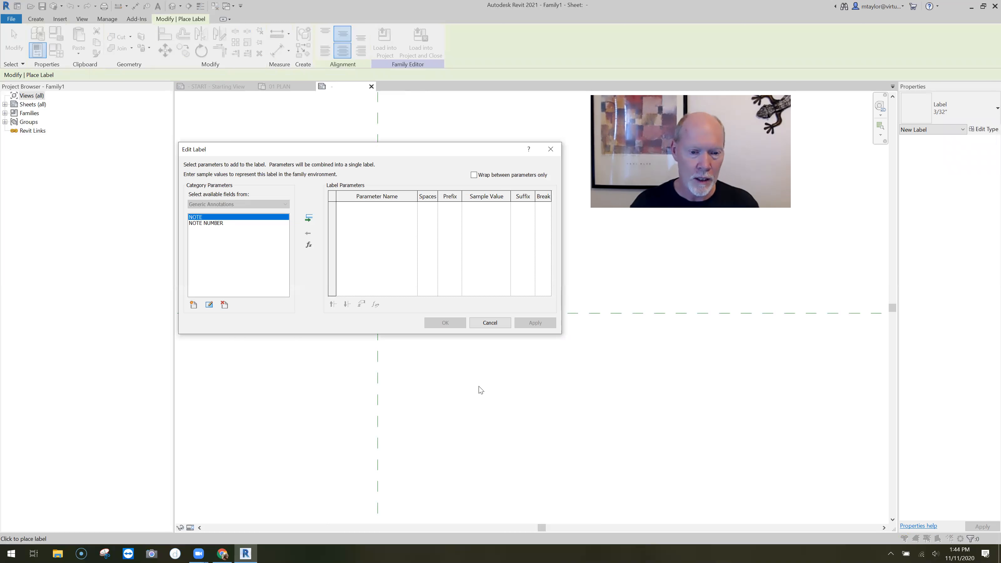
pyautogui.press('Escape')
pyautogui.press('Escape')
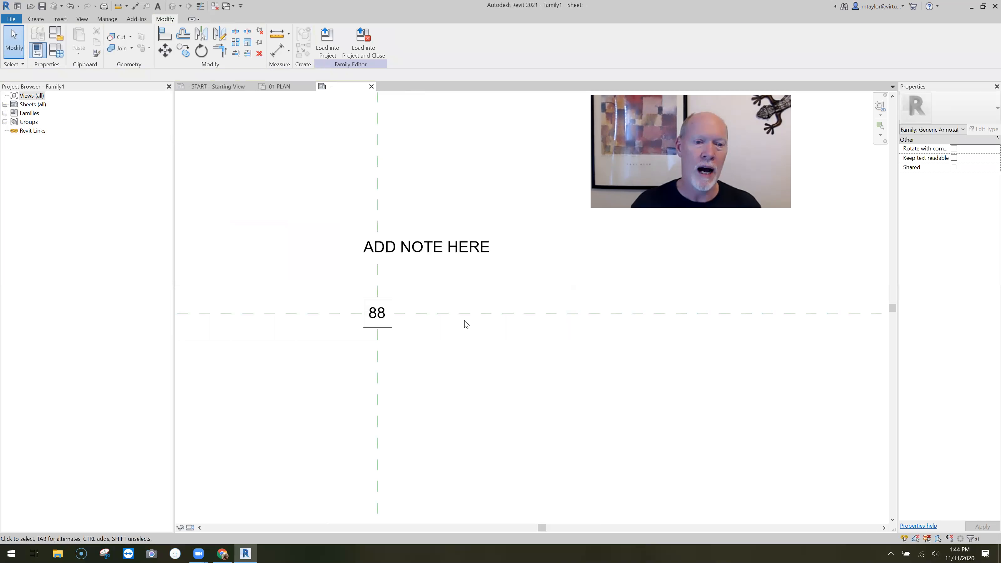
# Set the ADD NOTE HERE label's horizontal alignment to Left and move it onto the horizontal reference plane, just right of the boxed 88
pyautogui.click(465, 250)
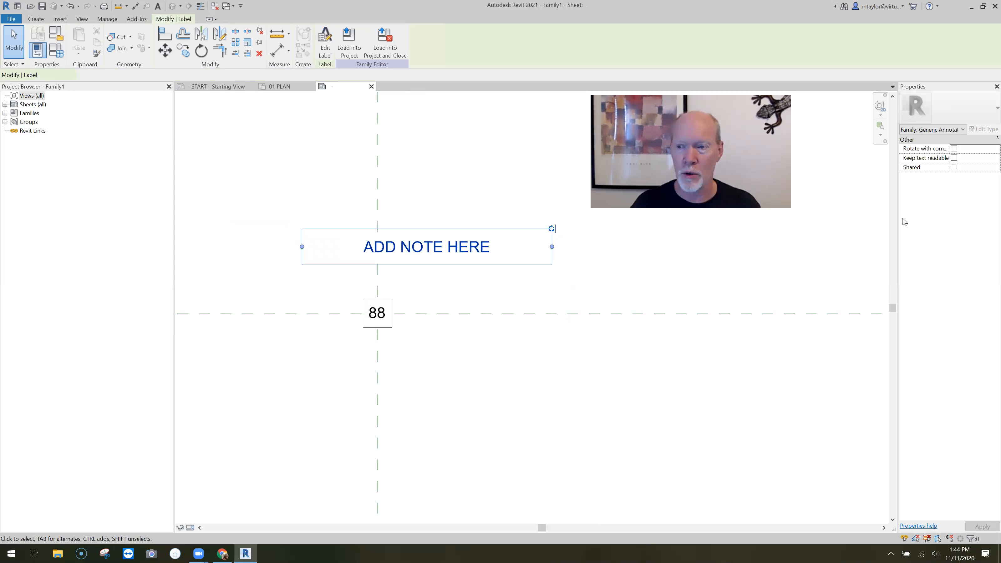
pyautogui.click(962, 176)
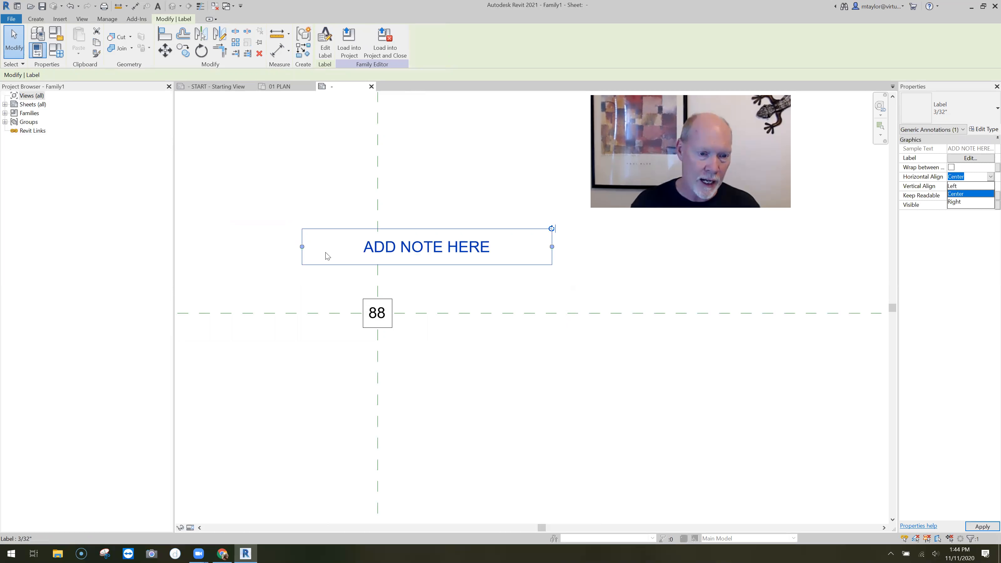
pyautogui.moveTo(471, 312); pyautogui.dragTo(469, 313)
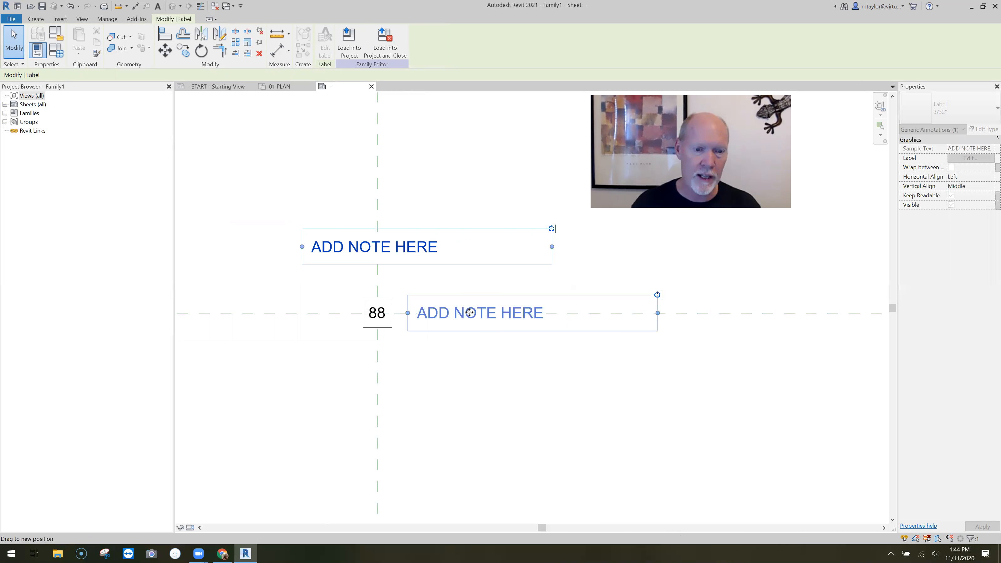
pyautogui.click(478, 396)
pyautogui.scroll(-1, 473, 392)
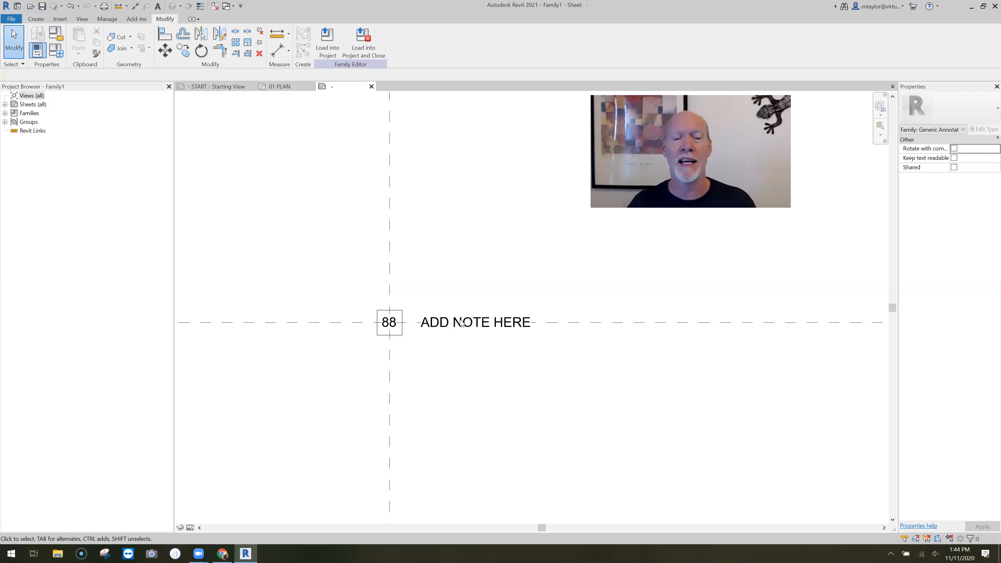
# Place a third 3/32" label in open space above the boxed 88
pyautogui.click(36, 19)
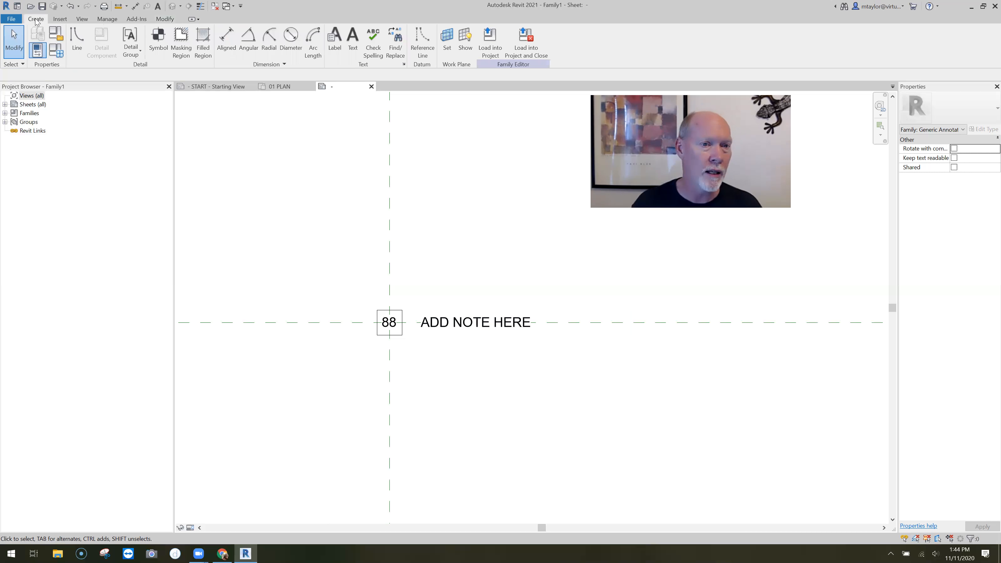
pyautogui.click(333, 50)
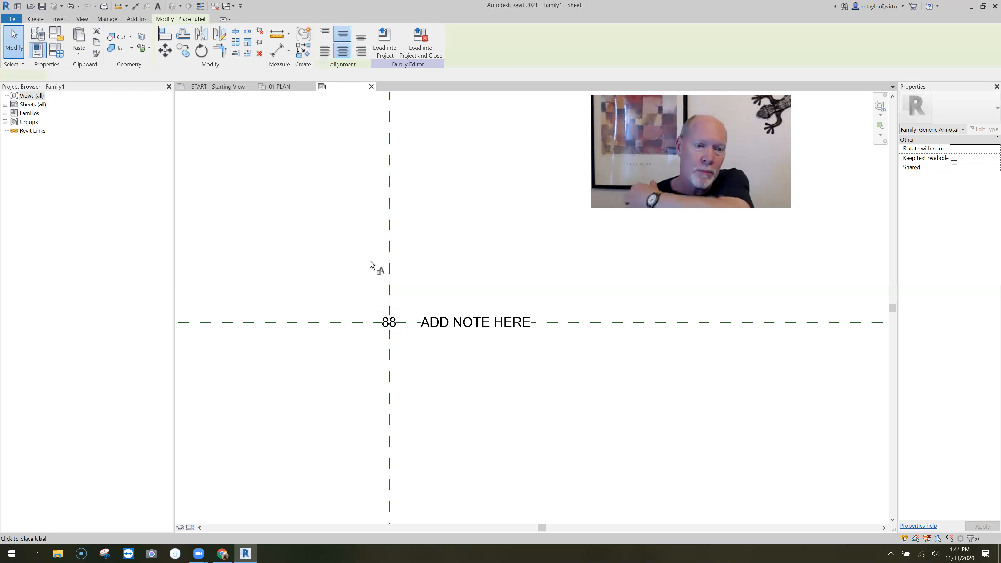
pyautogui.click(366, 232)
# Add a family parameter named CATEGORY, set as an instance parameter of type Text
pyautogui.click(193, 305)
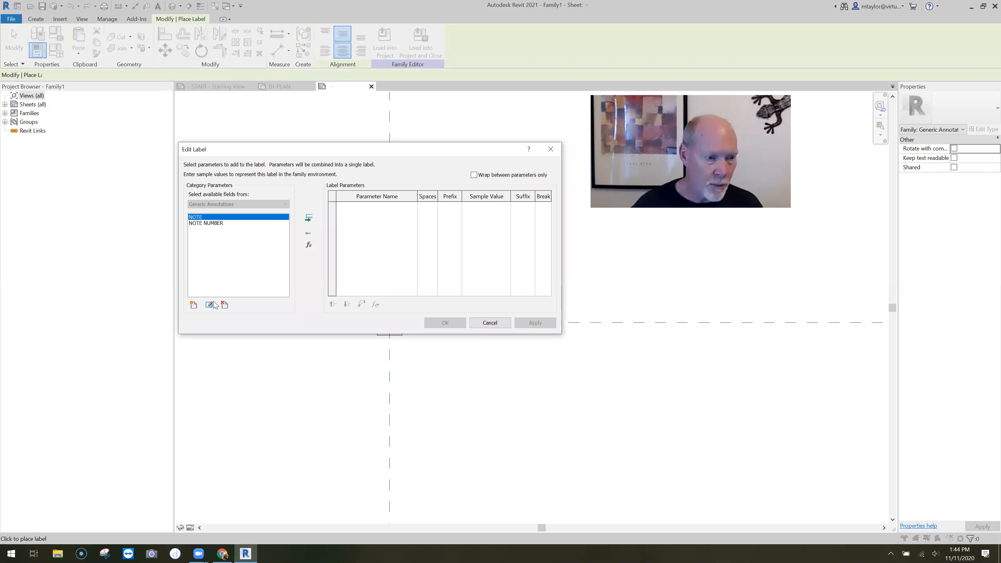
pyautogui.write('CA')
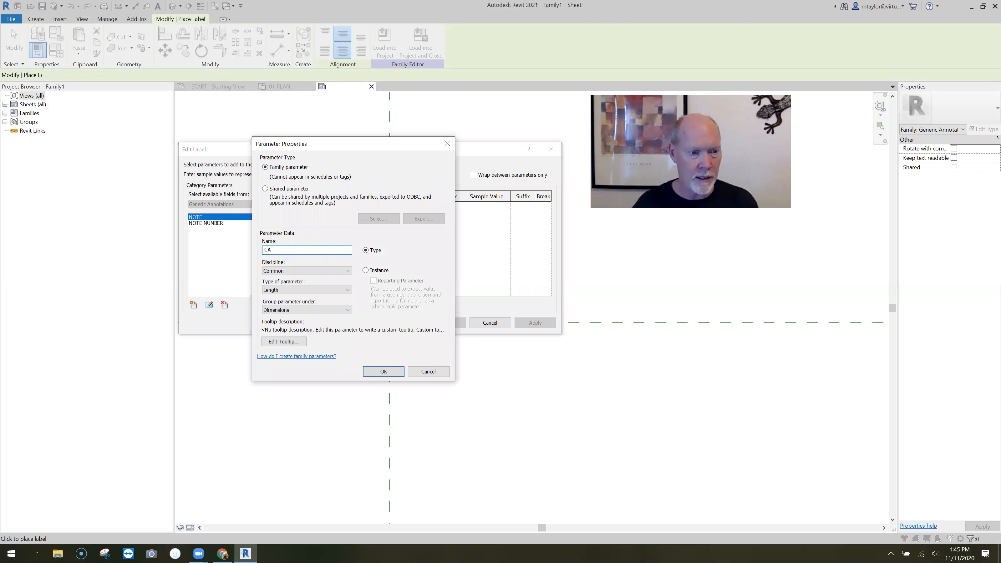
pyautogui.write('TEGORY')
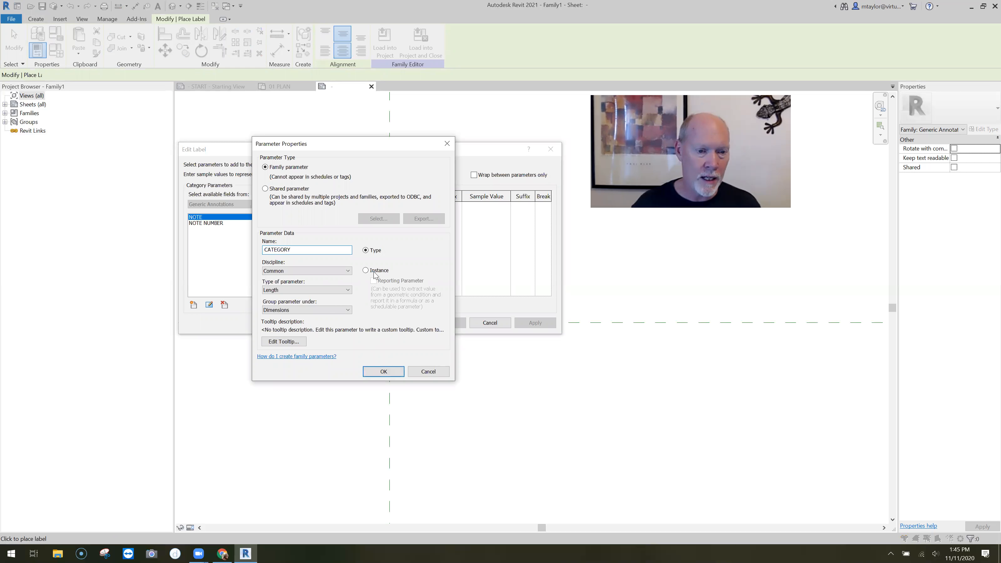
pyautogui.click(365, 270)
pyautogui.click(272, 294)
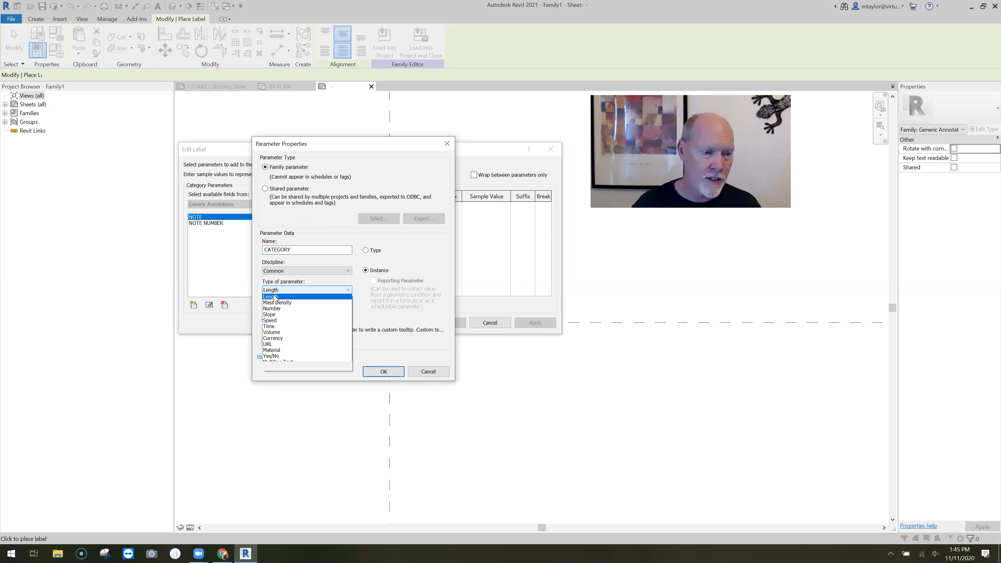
pyautogui.click(303, 288)
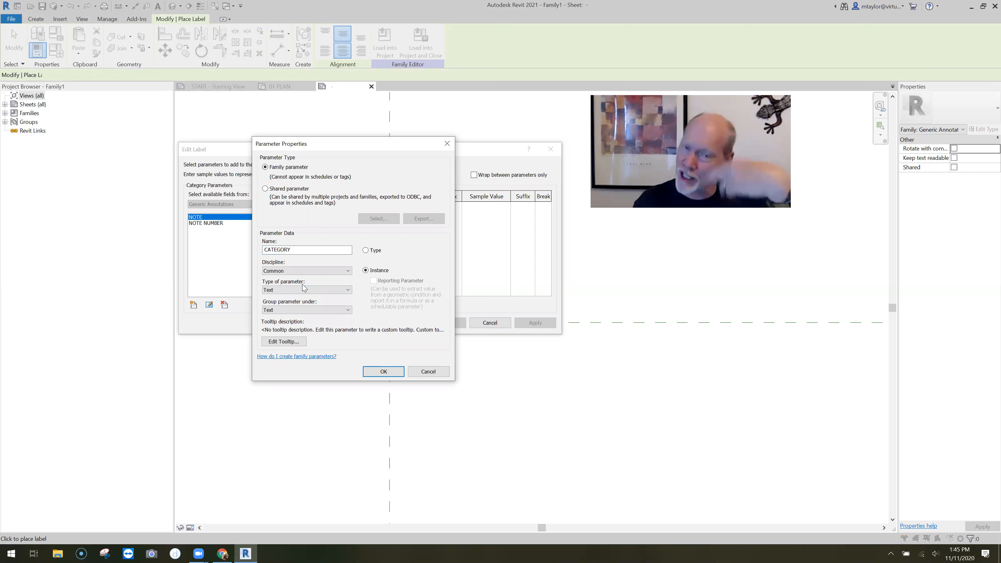
pyautogui.click(378, 367)
# Add the CATEGORY parameter to the label, accept it and finish placing labels
pyautogui.click(309, 217)
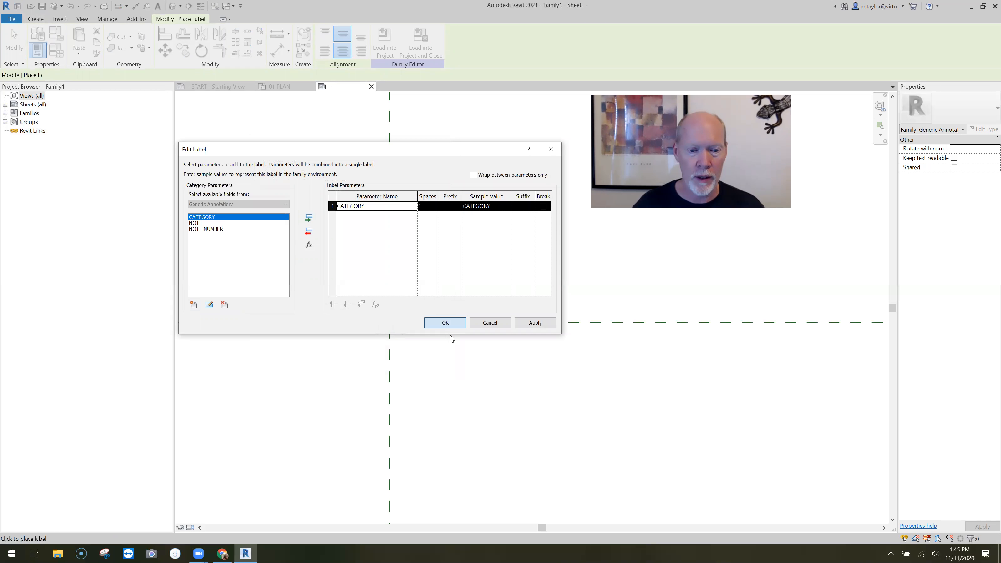
pyautogui.click(445, 323)
pyautogui.press('Escape')
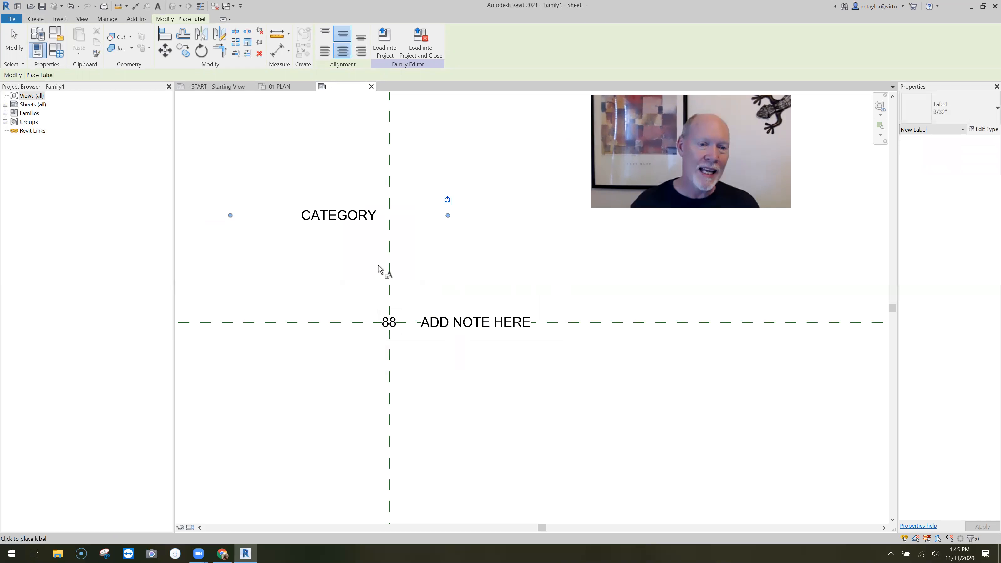
pyautogui.press('Escape')
# Set the CATEGORY label's horizontal alignment to Right and move it onto the horizontal reference plane, left of the boxed 88
pyautogui.click(385, 265)
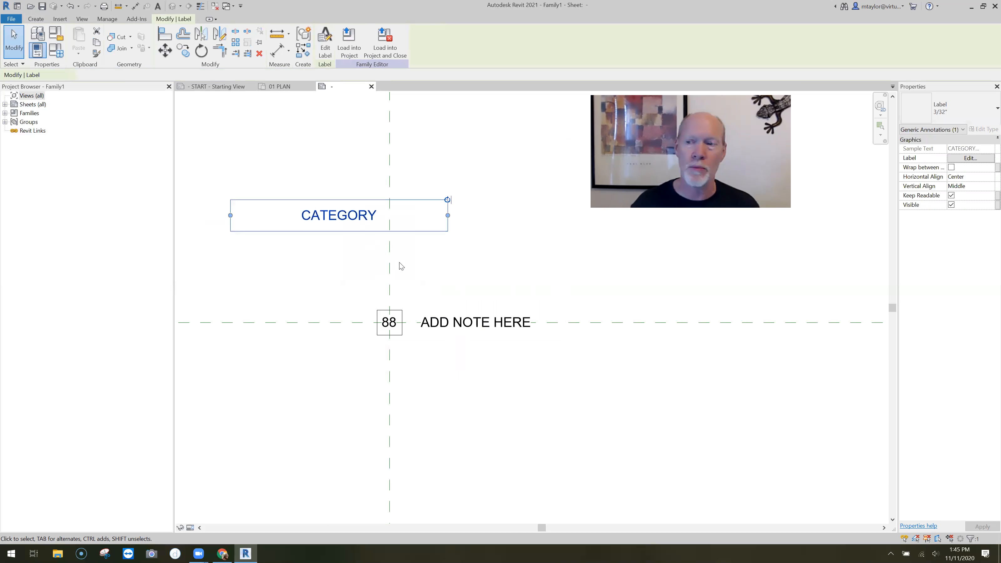
pyautogui.click(965, 176)
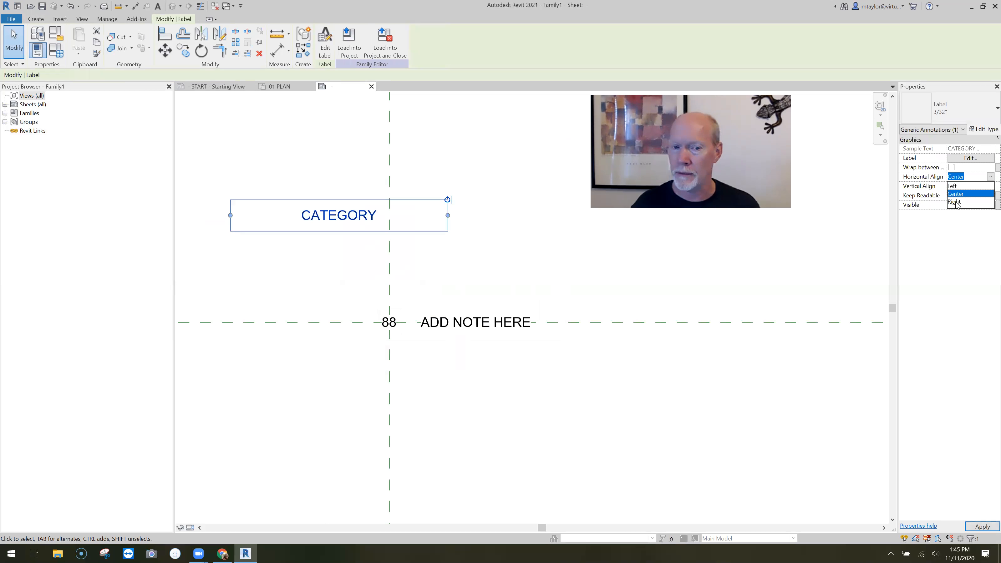
pyautogui.click(953, 202)
pyautogui.moveTo(423, 221); pyautogui.dragTo(304, 326)
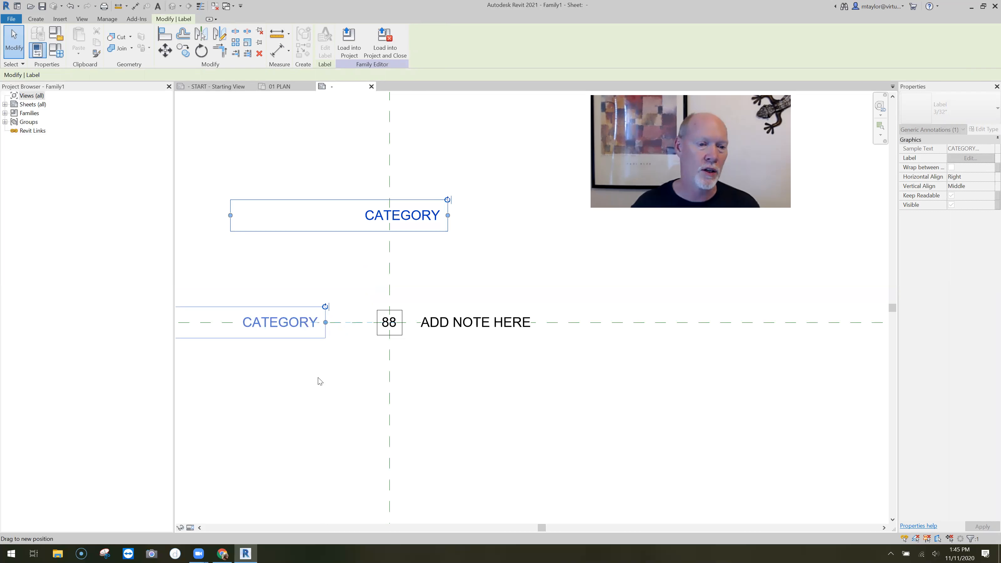
pyautogui.click(323, 378)
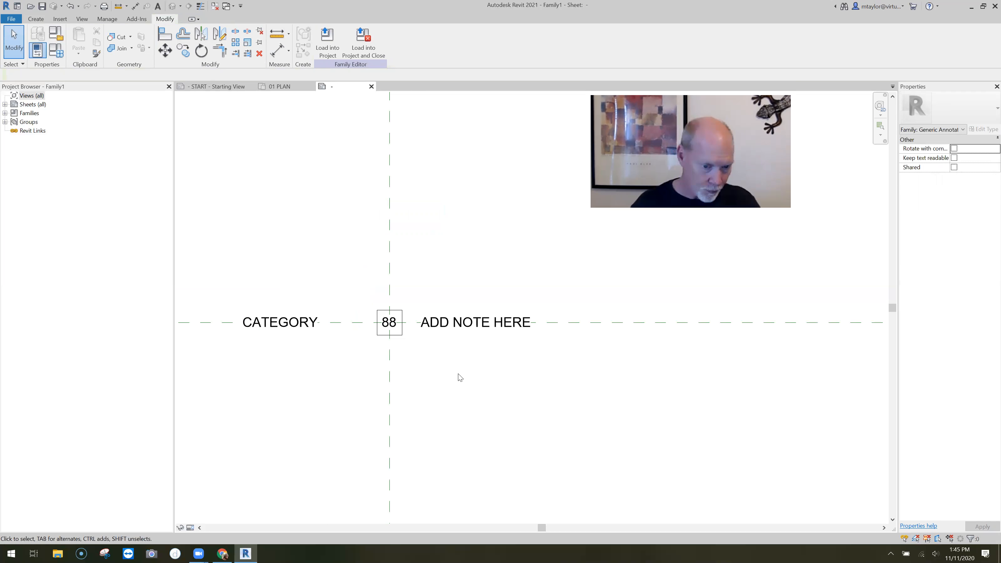
# Associate the ADD NOTE HERE label's Visible property with a new instance family parameter named NOTE ON/OFF
pyautogui.scroll(-1, 457, 376)
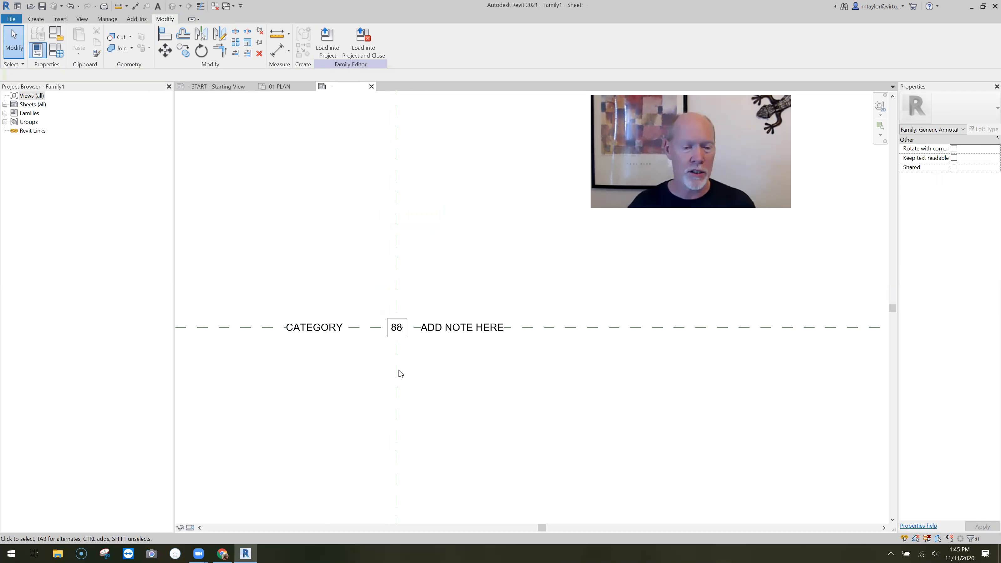
pyautogui.click(461, 333)
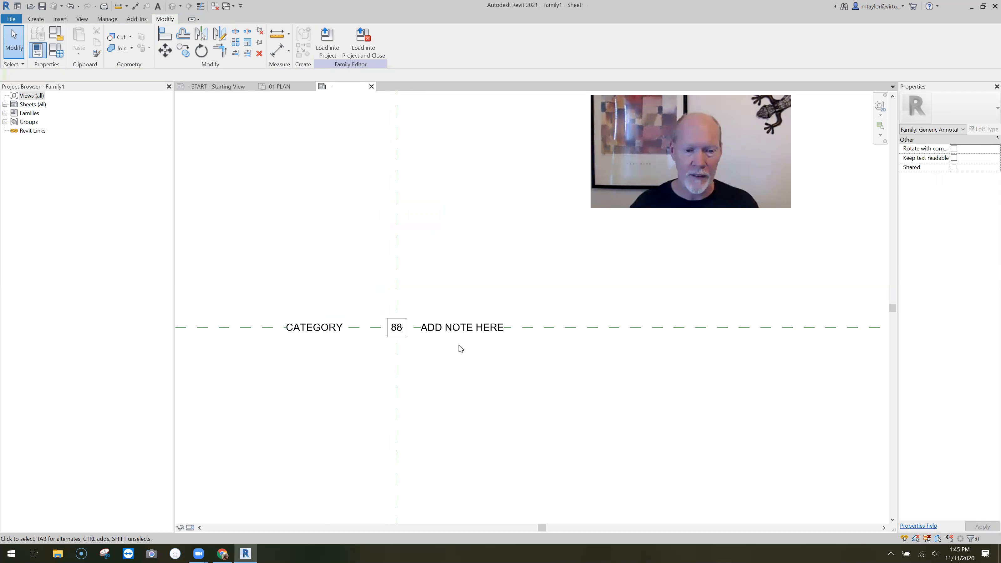
pyautogui.moveTo(488, 389); pyautogui.dragTo(457, 387, button='middle')
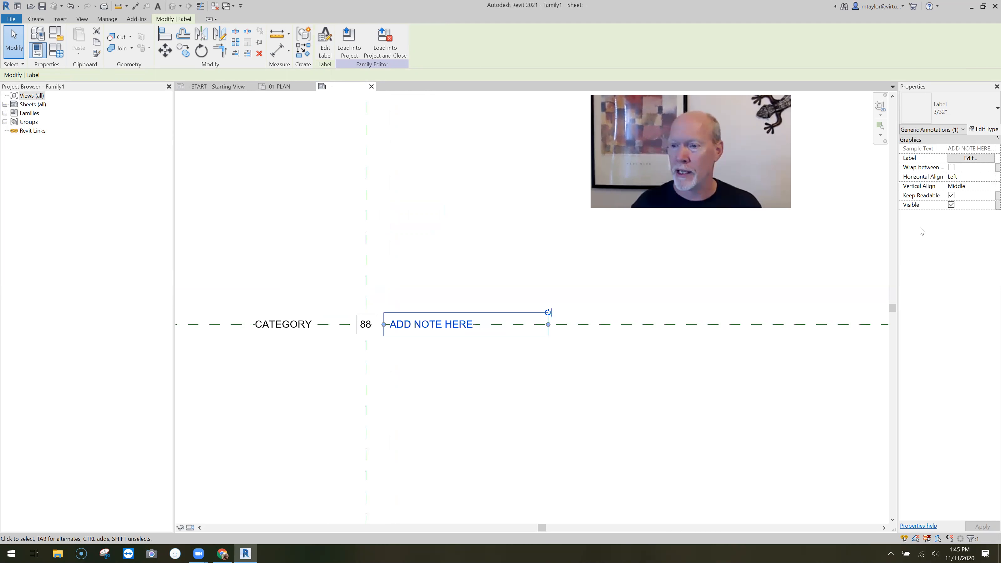
pyautogui.click(987, 204)
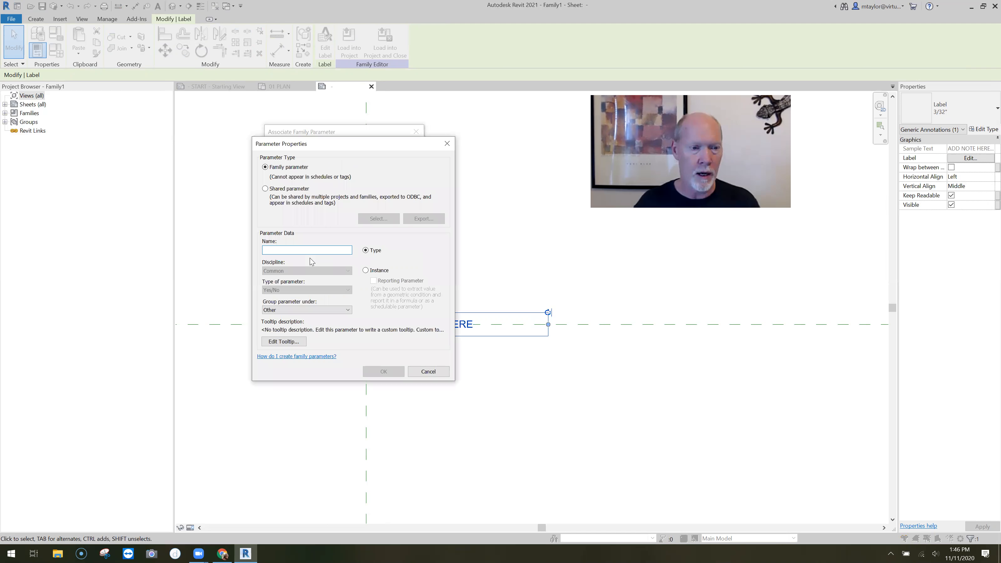
pyautogui.write('NOTE ON/OFF')
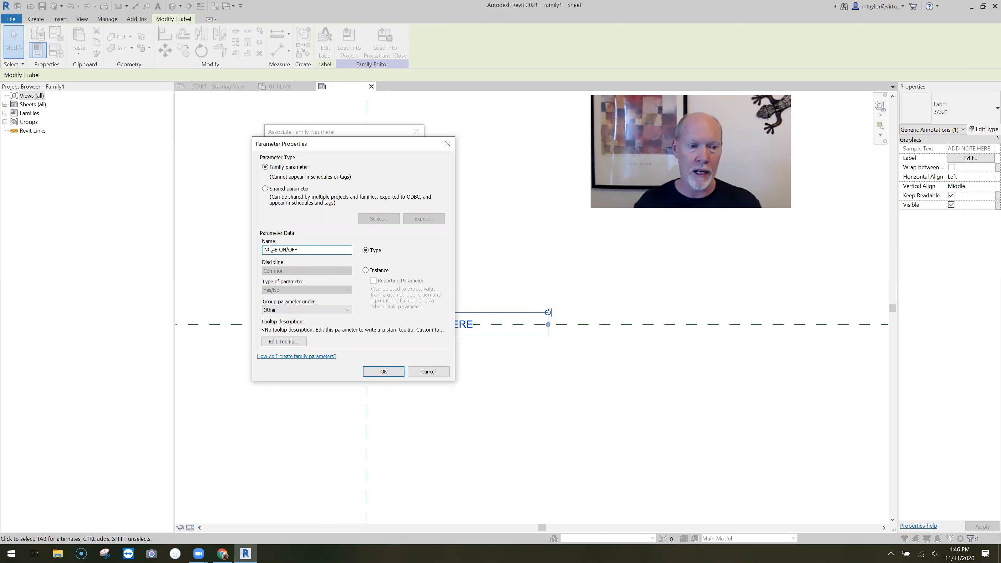
pyautogui.click(366, 271)
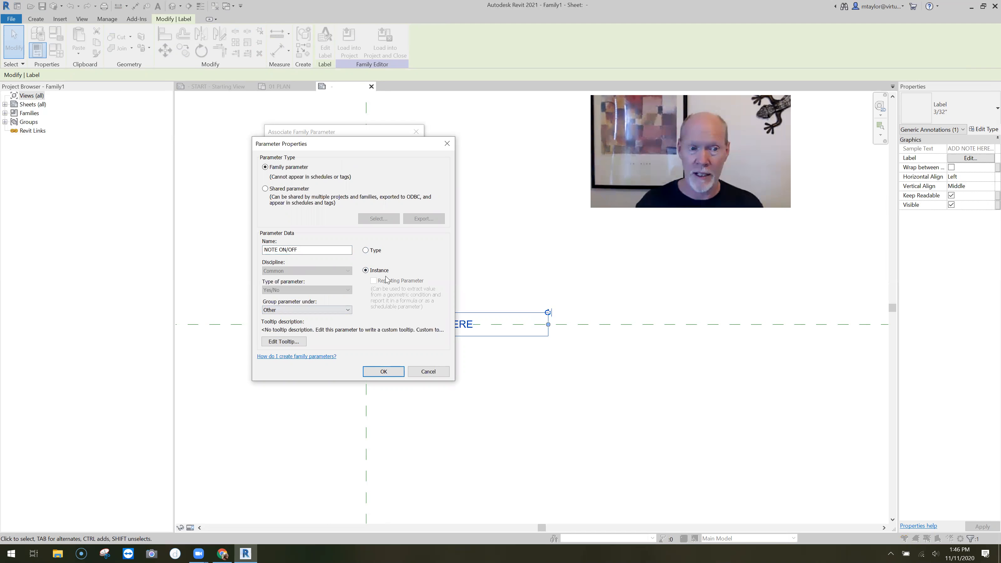
pyautogui.click(390, 372)
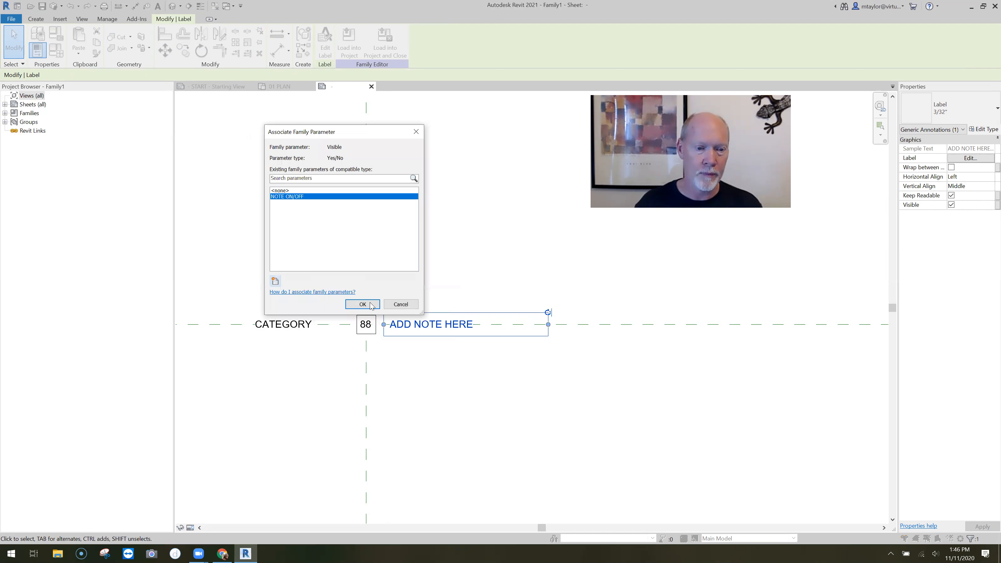
pyautogui.press('Return')
pyautogui.click(440, 395)
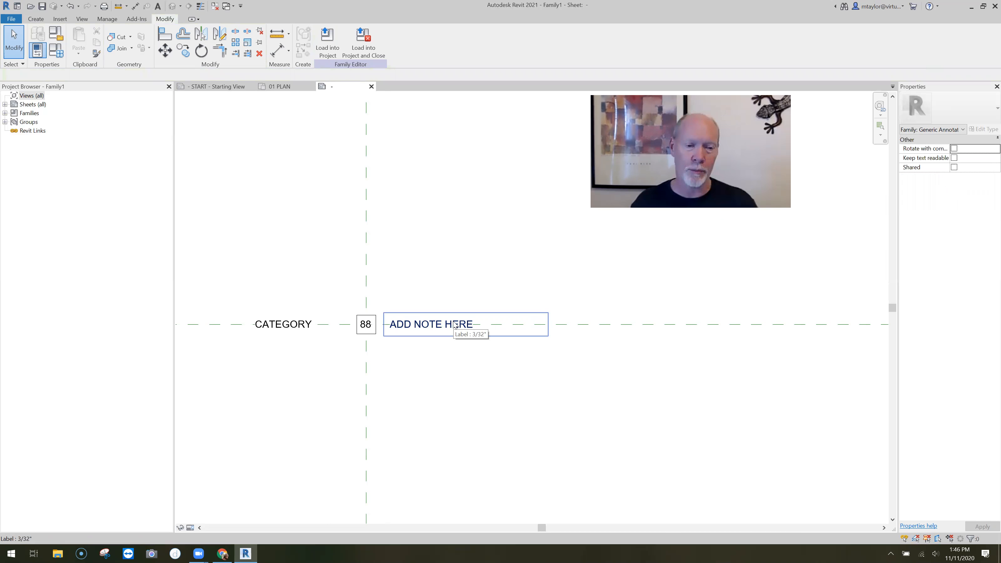
# Associate the CATEGORY label's Visible property with a new instance family parameter named CATEGORY ON/OFF
pyautogui.click(288, 317)
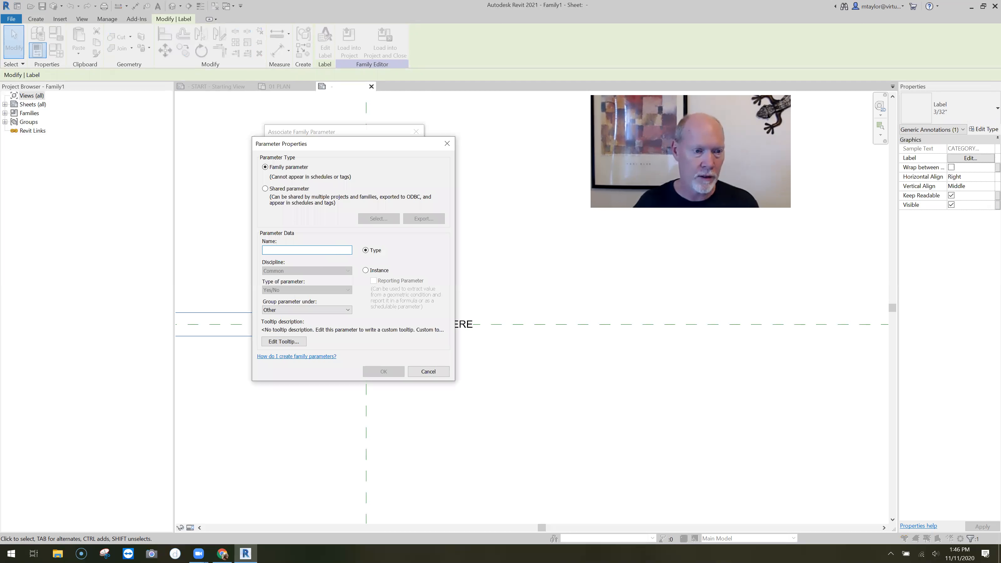
pyautogui.write('CATEGORY ON/OFF')
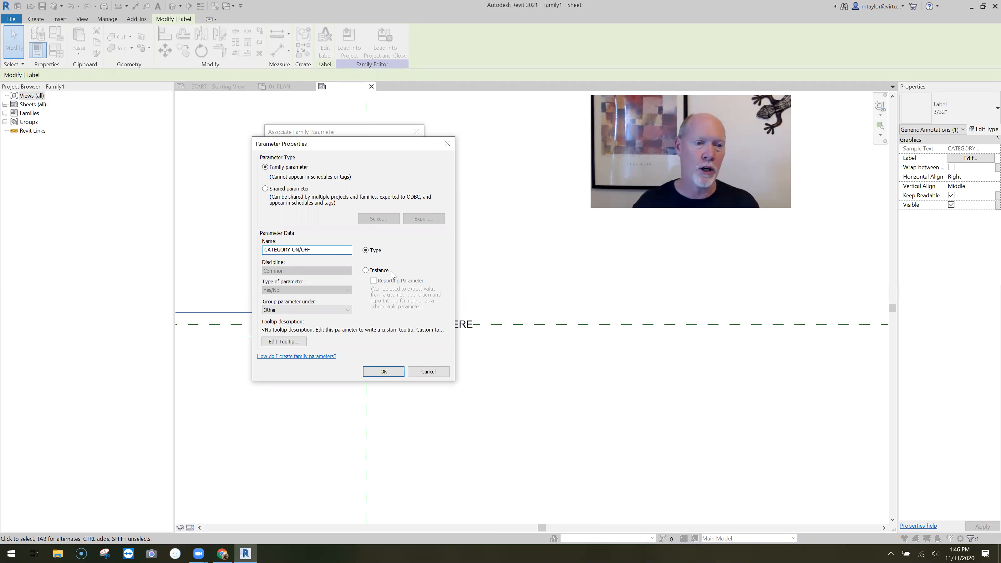
pyautogui.click(366, 270)
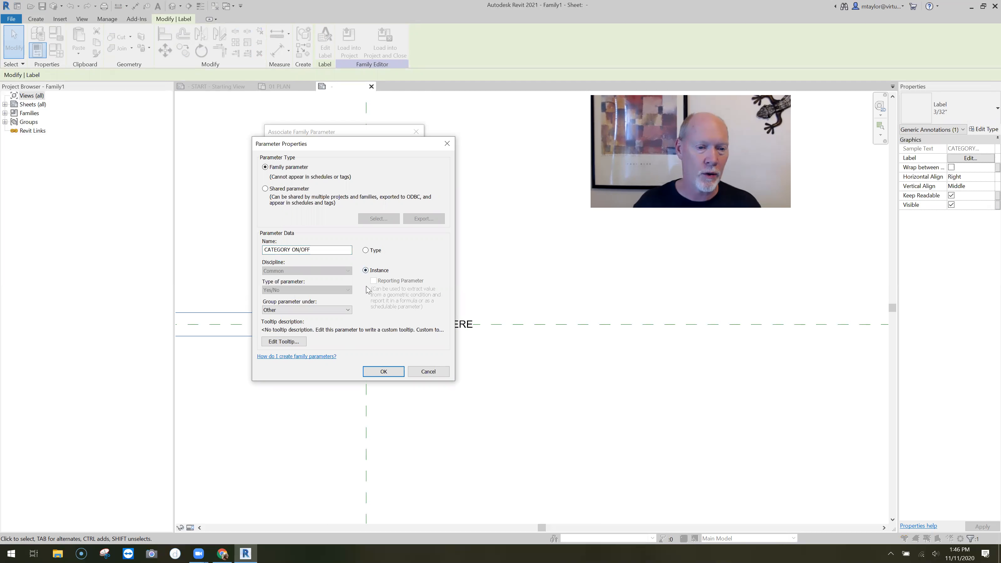
pyautogui.click(383, 372)
pyautogui.click(374, 307)
pyautogui.click(404, 387)
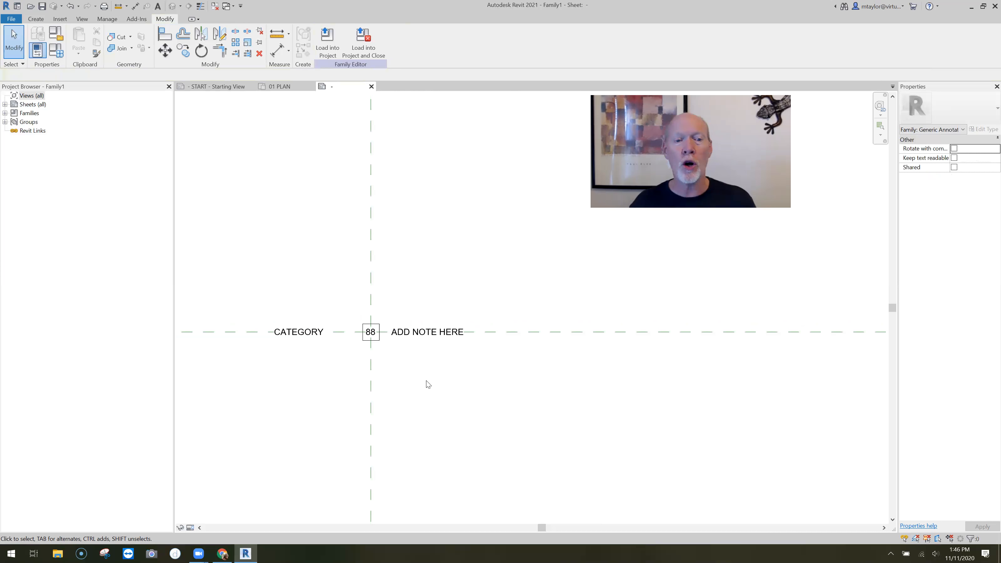
# Save the family to the Desktop as NOTE FAMILY
pyautogui.scroll(2, 467, 353)
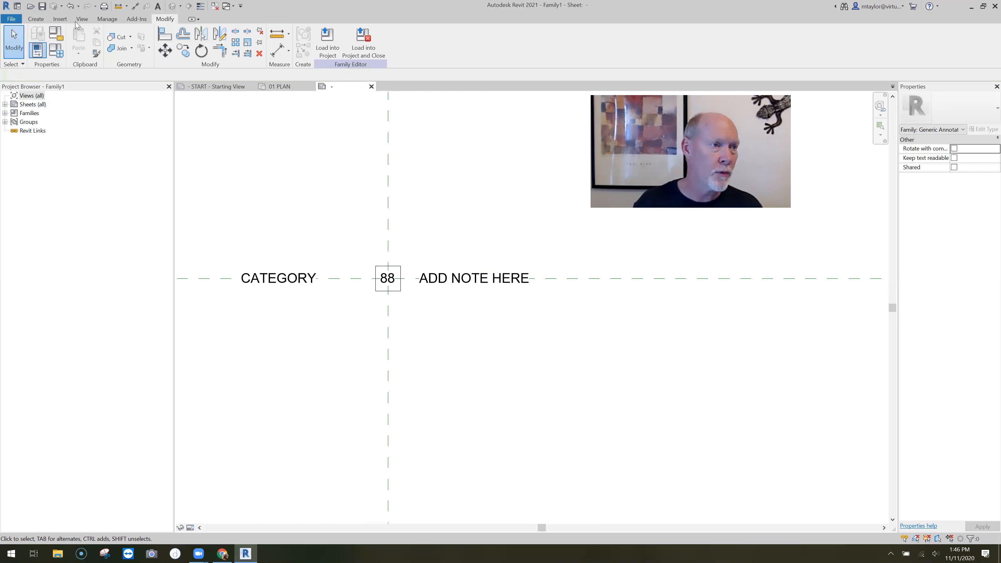
pyautogui.click(41, 6)
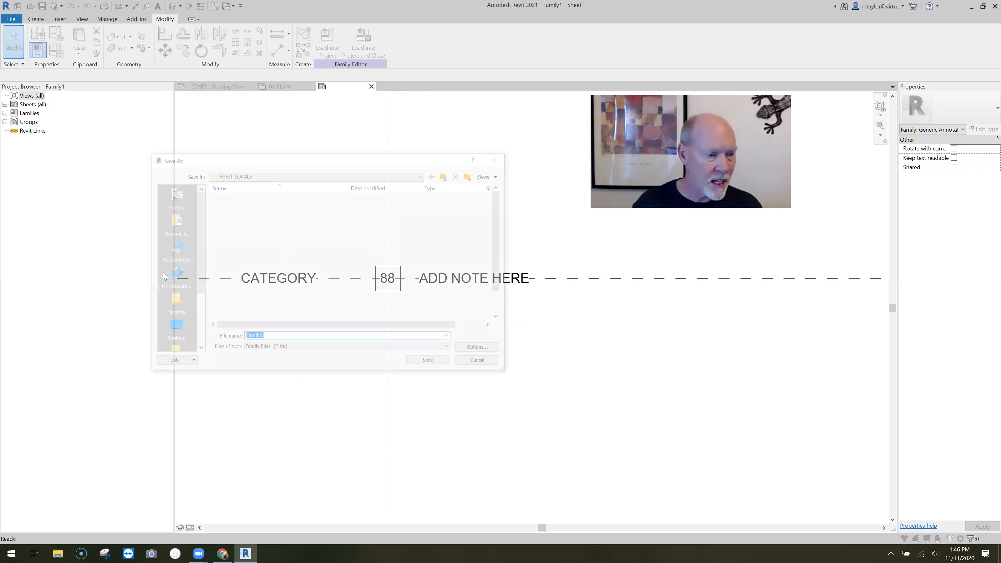
pyautogui.doubleClick(272, 338)
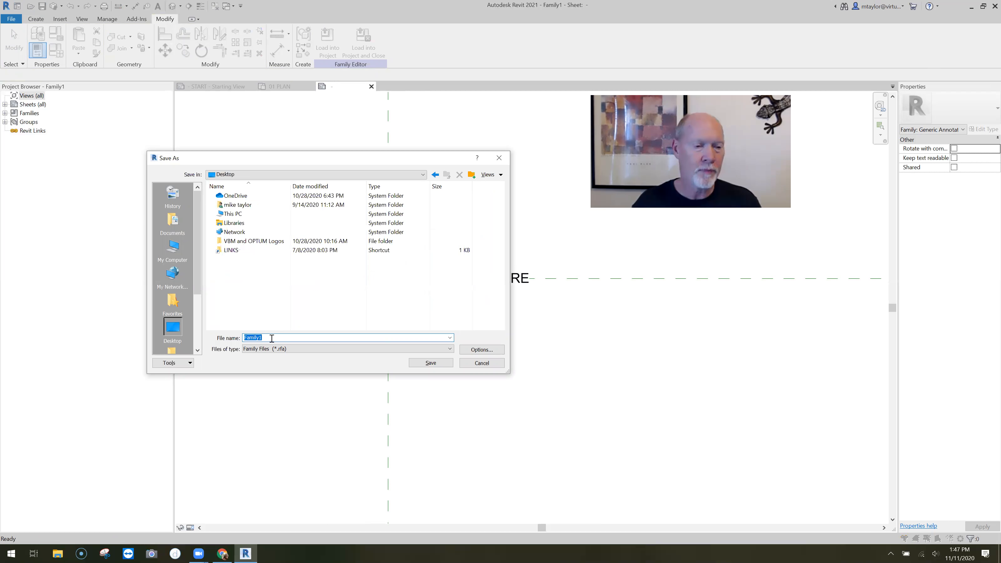
pyautogui.write('A')
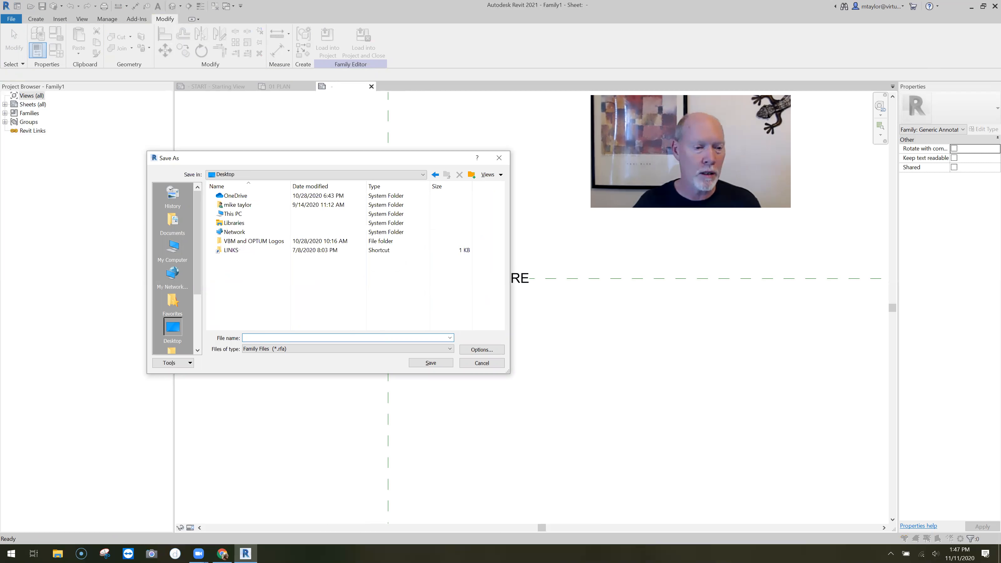
pyautogui.press('BackSpace')
pyautogui.press('BackSpace')
pyautogui.press('BackSpace')
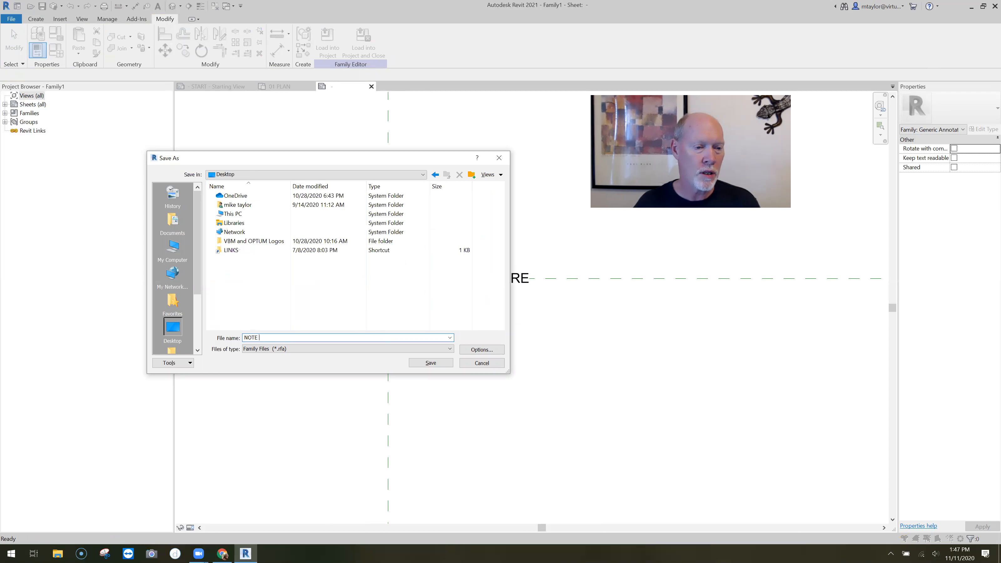
pyautogui.write('NOTE FAMILY')
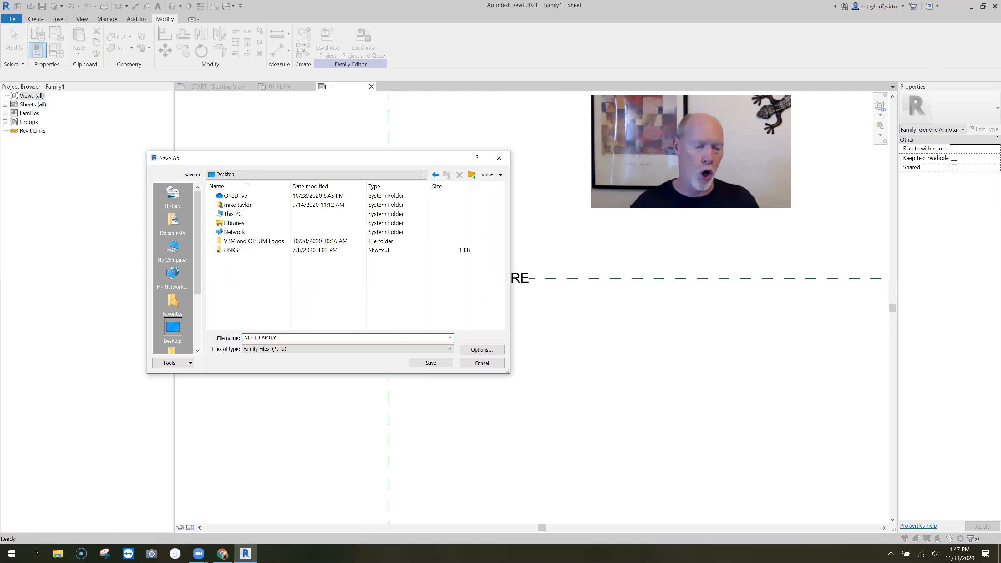
pyautogui.click(431, 363)
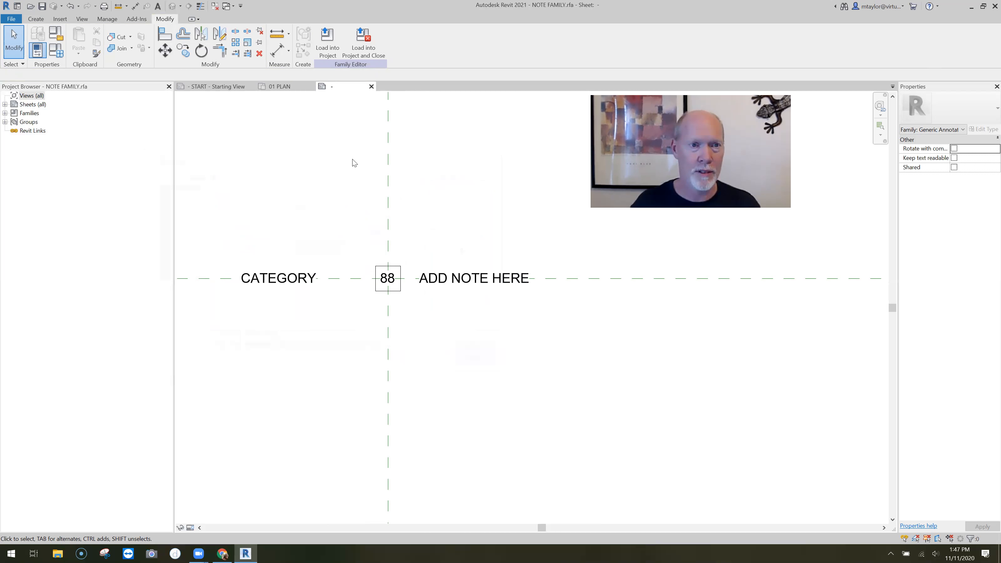
# Load NOTE FAMILY into the project, closing the family file, and leave symbol placement without placing an instance
pyautogui.click(363, 51)
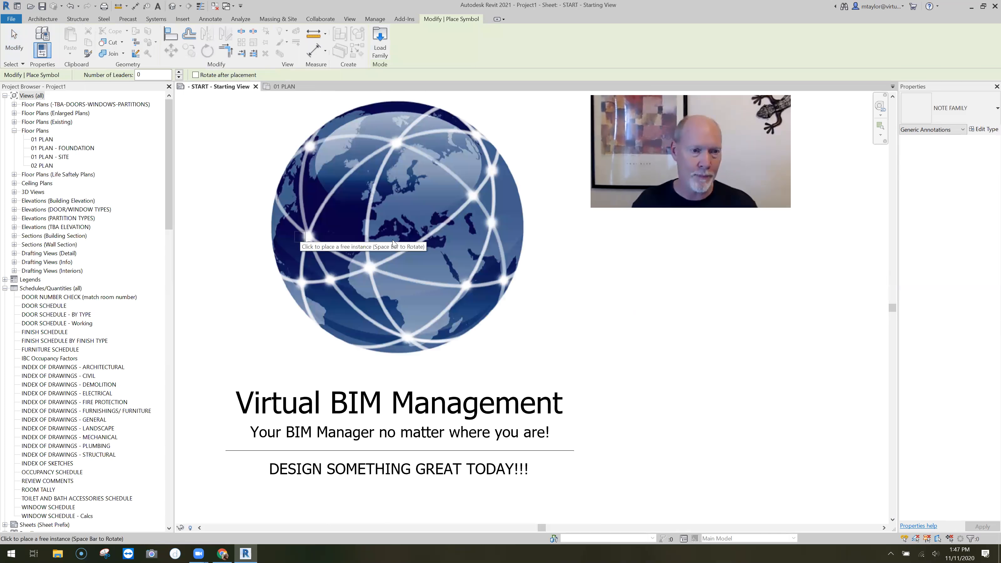
pyautogui.press('Escape')
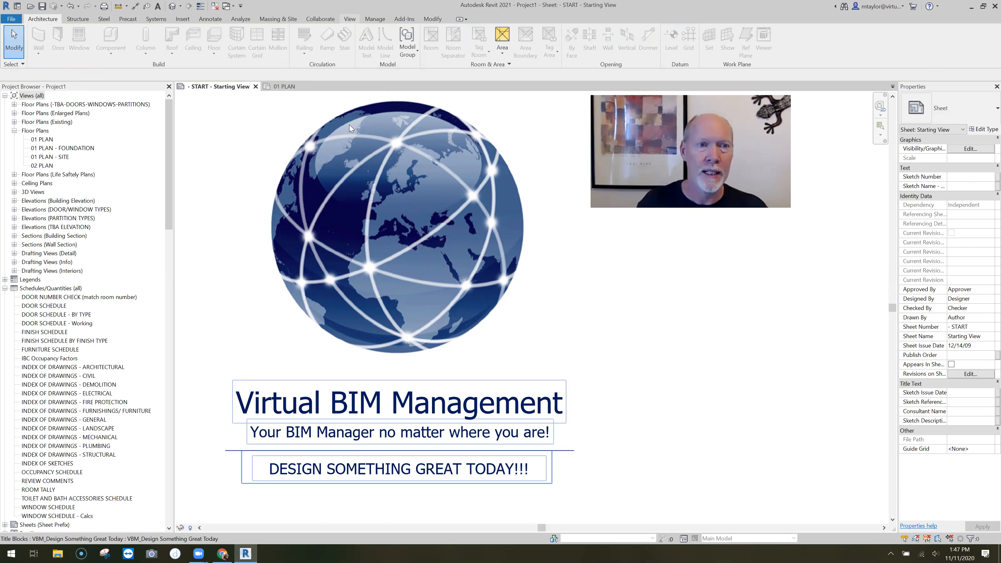
pyautogui.click(349, 19)
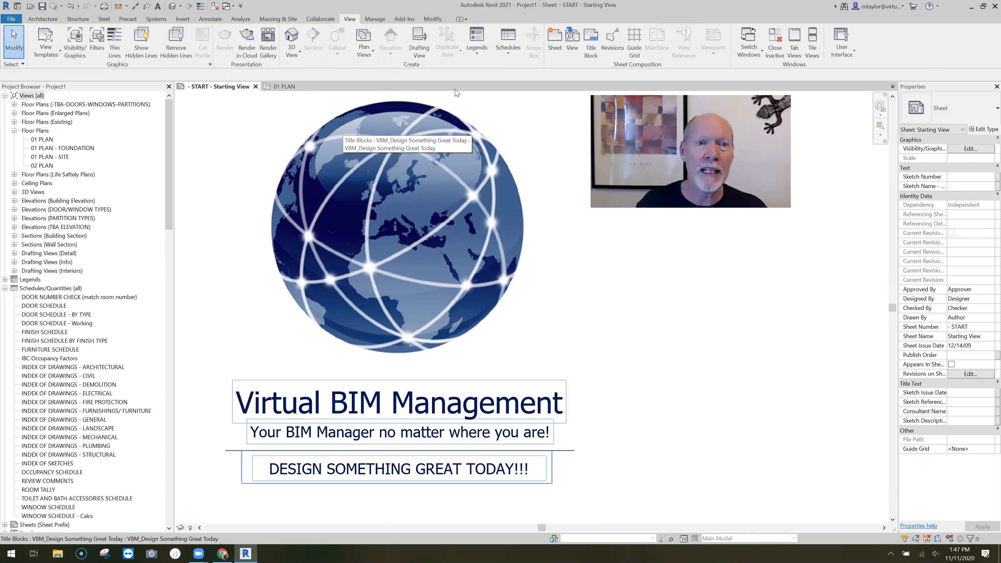
# Create a new drafting view named MASTER NOTE LIST
pyautogui.click(420, 43)
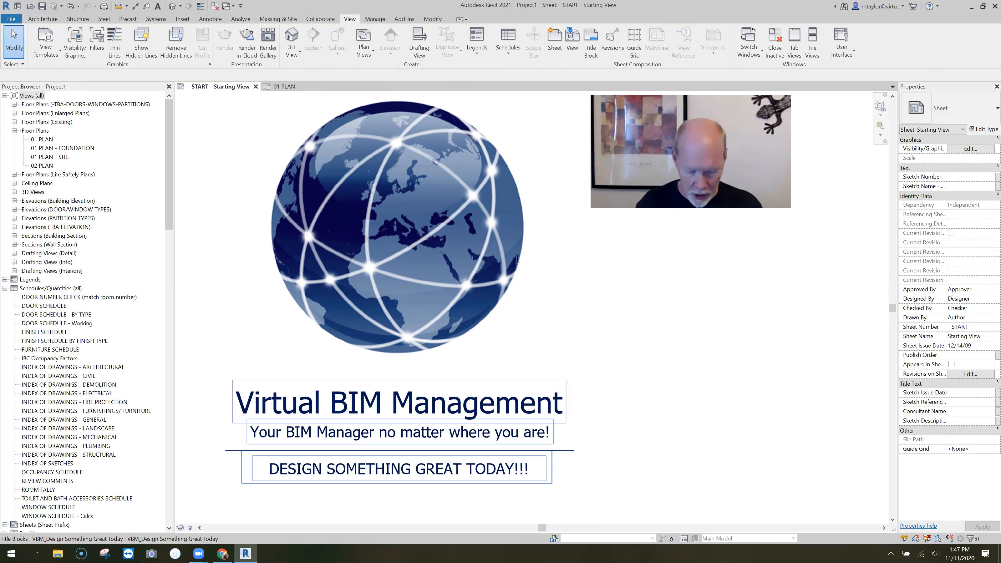
pyautogui.write('M')
pyautogui.write('ASE')
pyautogui.write('ER NOT')
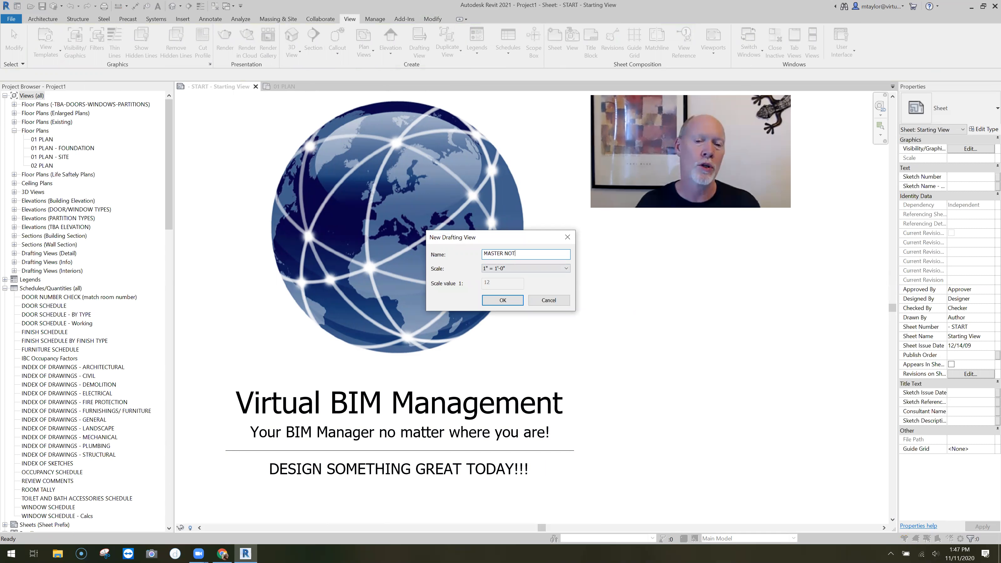
pyautogui.write('E LIST')
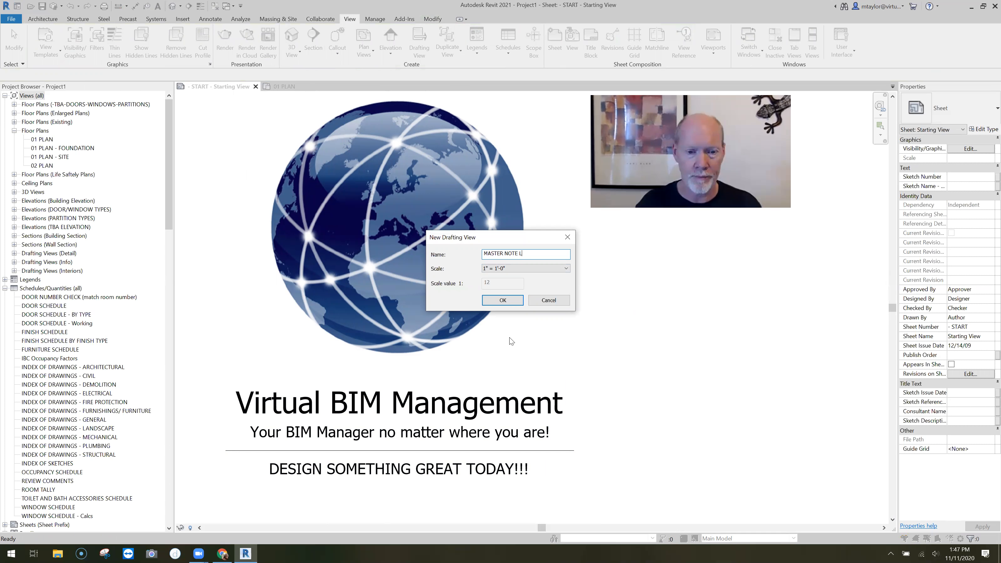
pyautogui.click(503, 300)
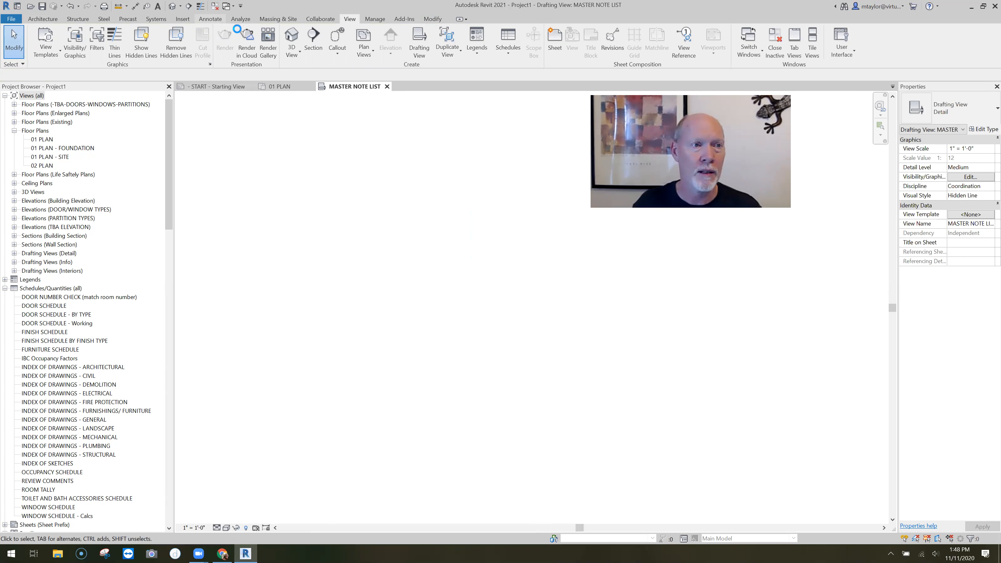
# Place four NOTE FAMILY symbols in a vertical column in the drafting view and end symbol placement
pyautogui.click(205, 19)
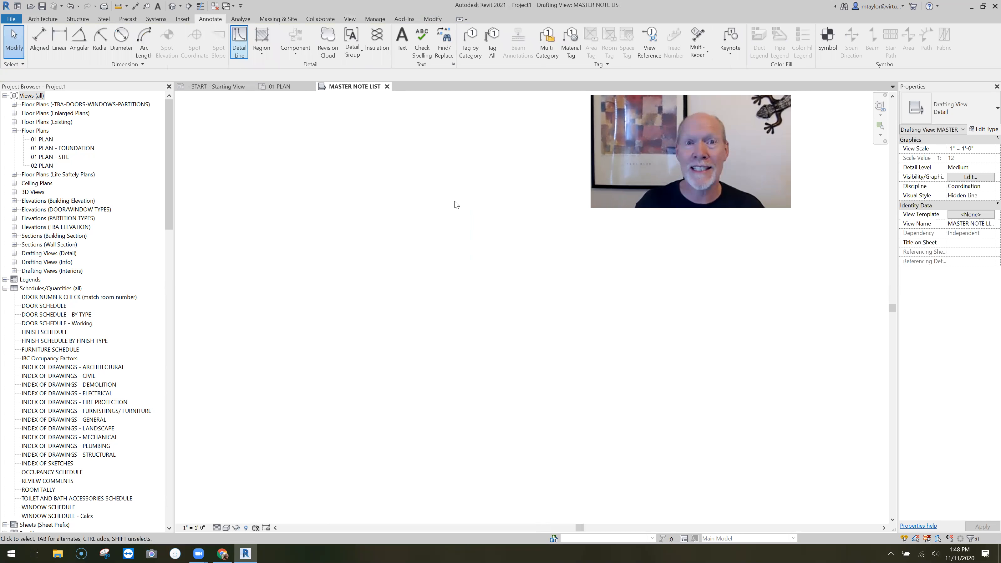
pyautogui.click(829, 38)
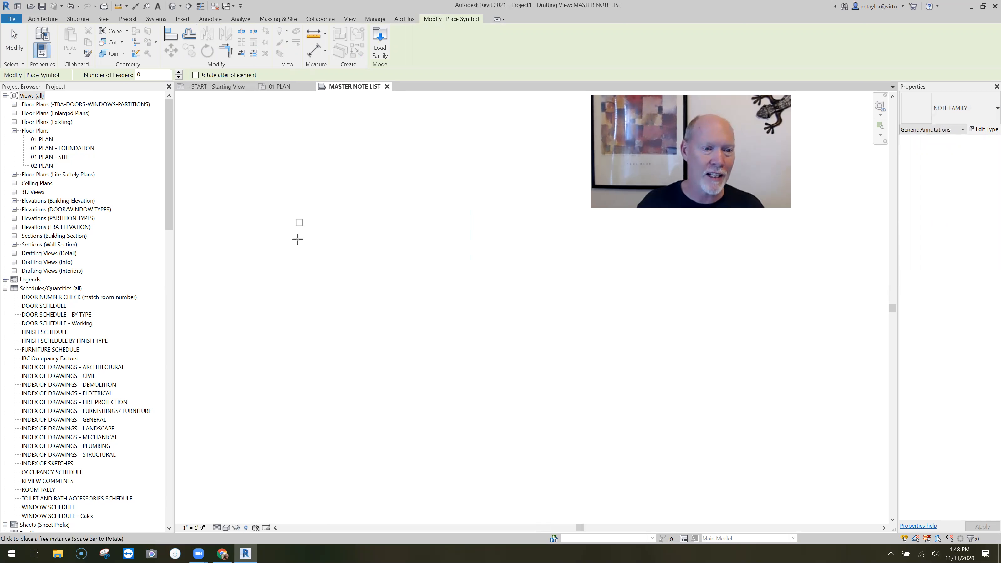
pyautogui.click(299, 220)
pyautogui.click(300, 234)
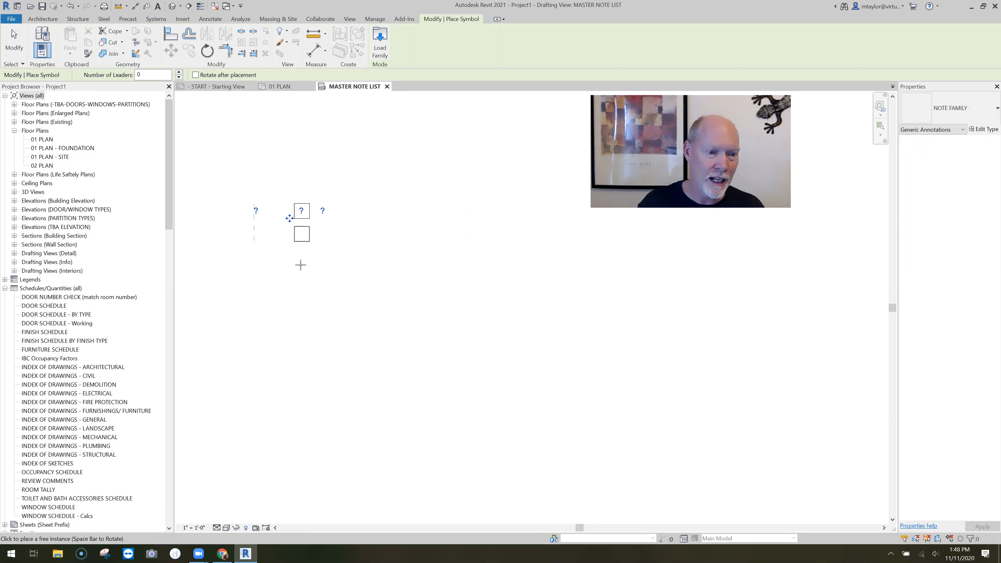
pyautogui.click(301, 256)
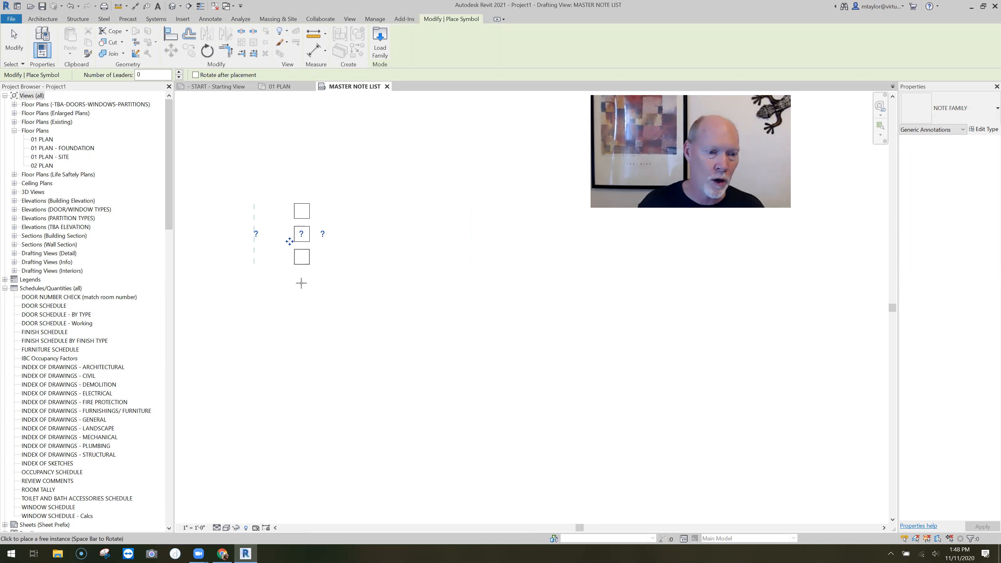
pyautogui.click(301, 281)
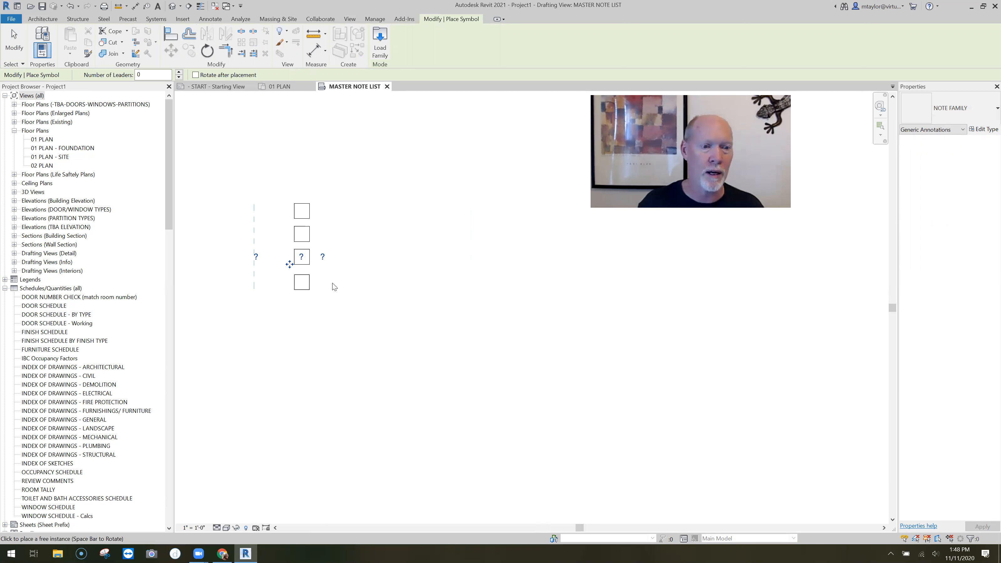
pyautogui.press('Escape')
pyautogui.press('Escape')
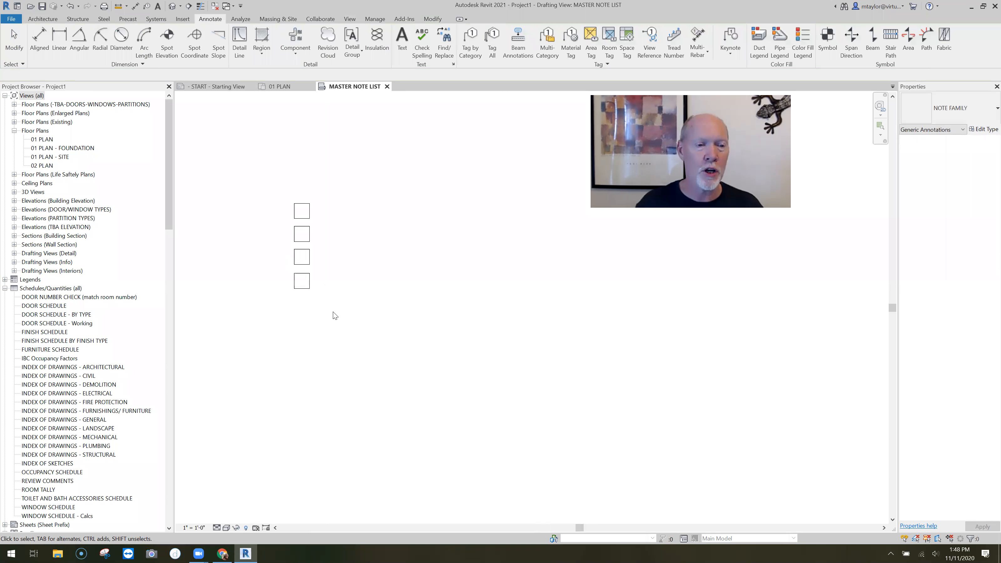
# Number the four note symbols 1, 2, 3 and 4 from top to bottom
pyautogui.moveTo(392, 237); pyautogui.dragTo(431, 253, button='middle')
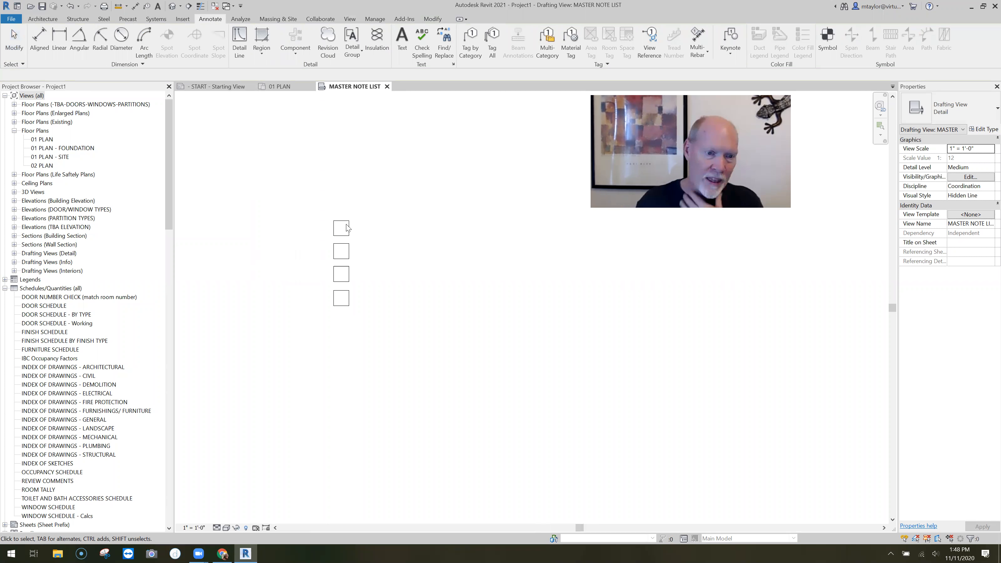
pyautogui.doubleClick(355, 229)
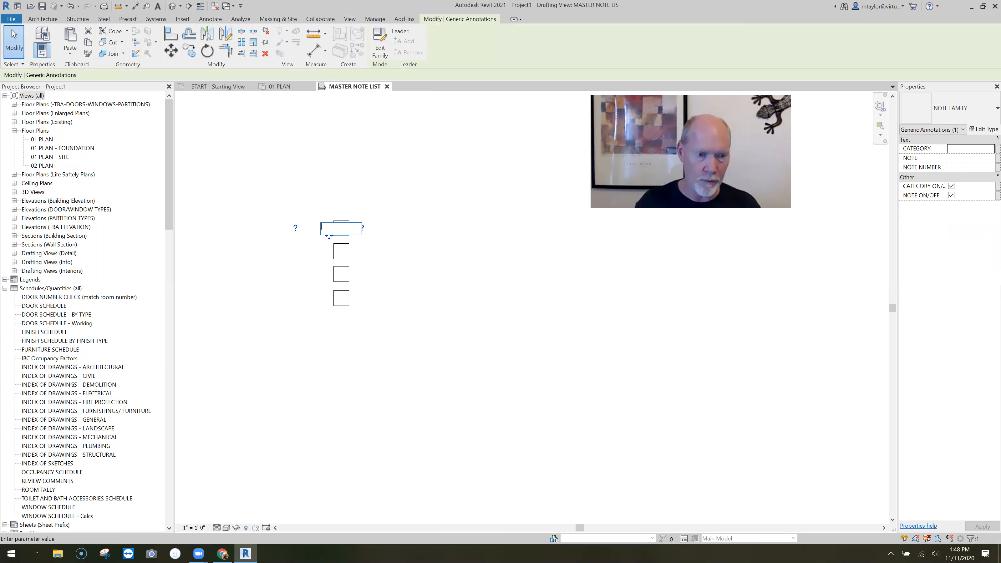
pyautogui.write('1')
pyautogui.press('Return')
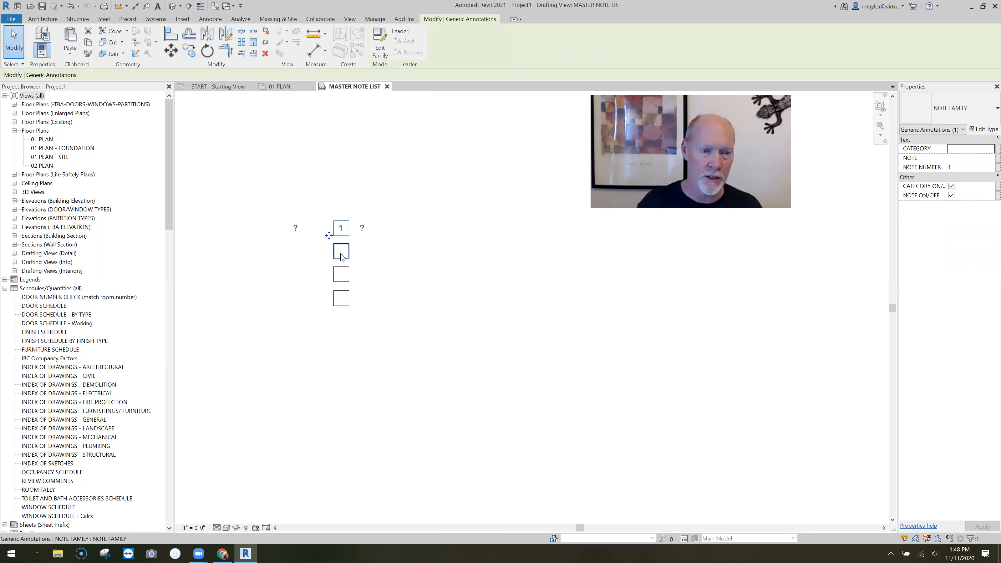
pyautogui.doubleClick(348, 256)
pyautogui.write('2')
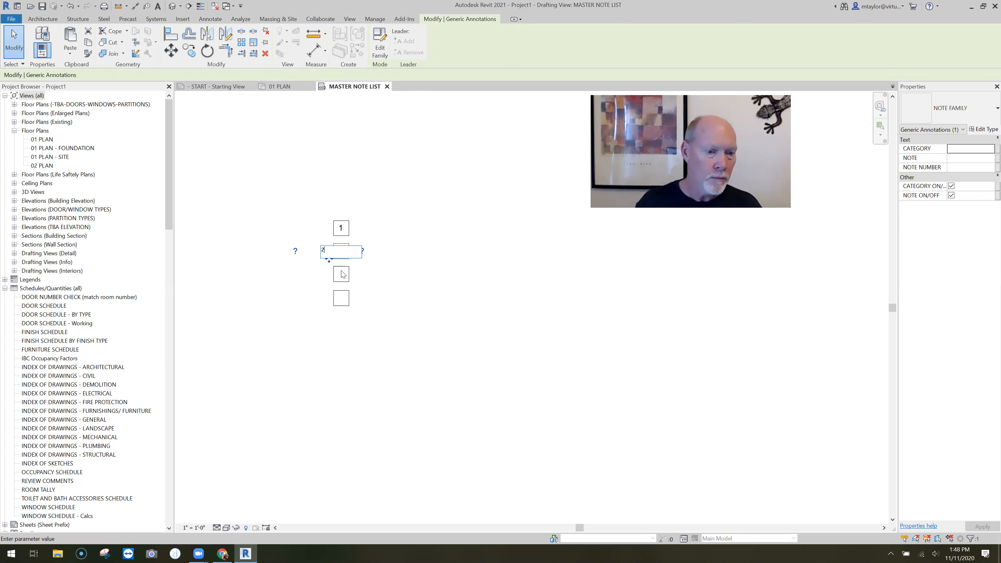
pyautogui.doubleClick(344, 276)
pyautogui.write('3')
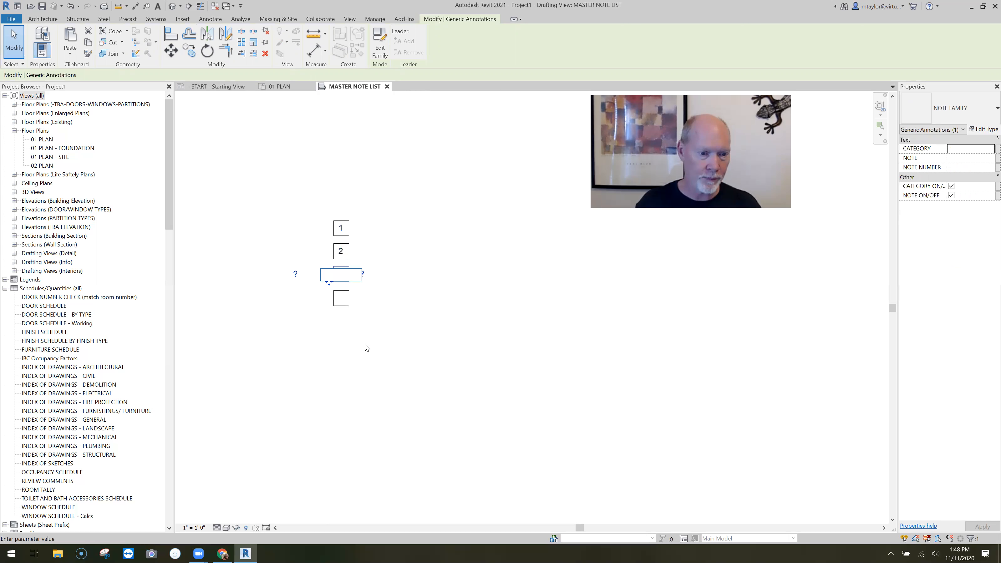
pyautogui.press('Return')
pyautogui.doubleClick(343, 299)
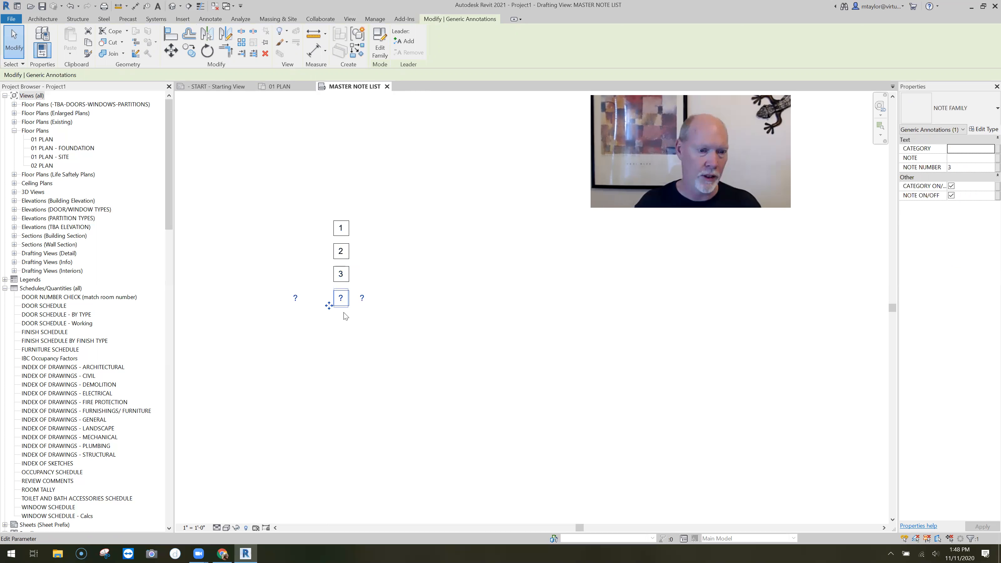
pyautogui.write('4')
pyautogui.press('Return')
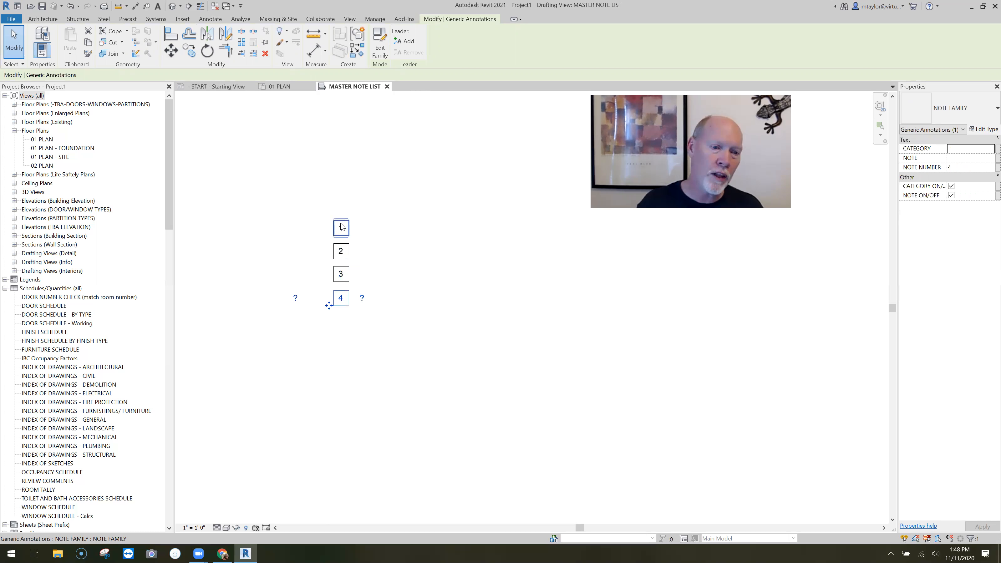
# Set the category text of notes 1 and 2 to DEMO NOTE
pyautogui.doubleClick(303, 230)
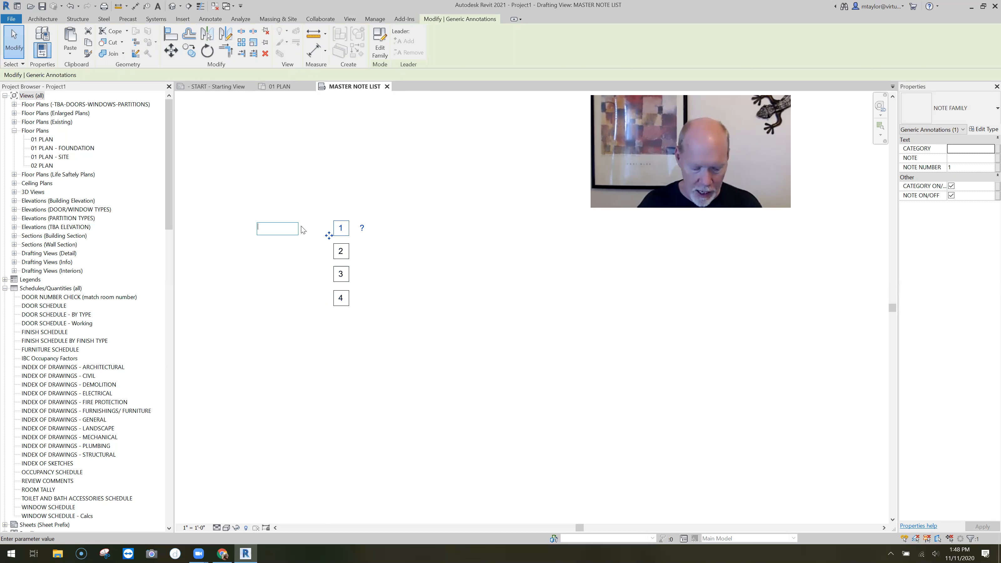
pyautogui.write('DEMO NOTE')
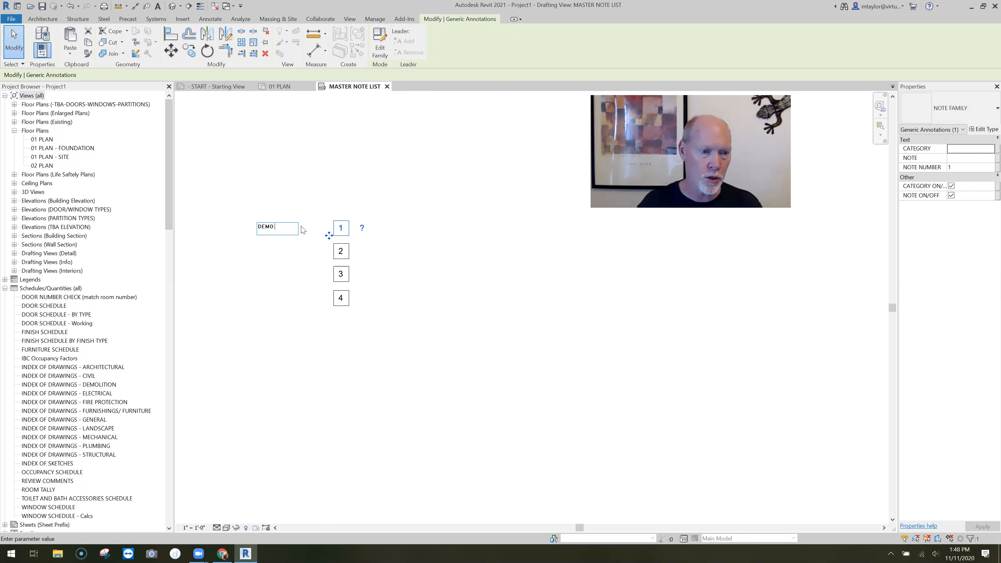
pyautogui.click(342, 254)
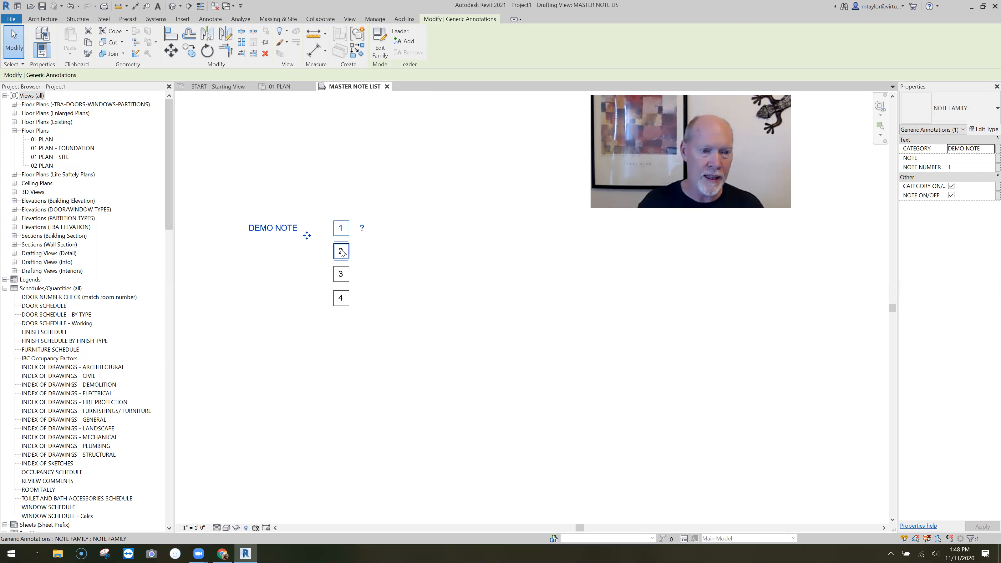
pyautogui.click(296, 251)
pyautogui.write('DE')
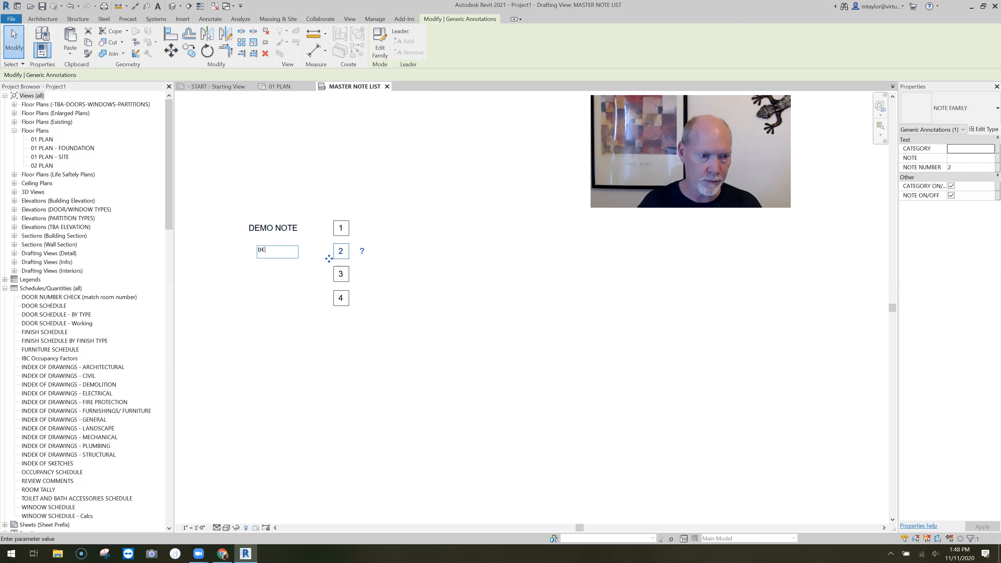
pyautogui.write('MO NOTE')
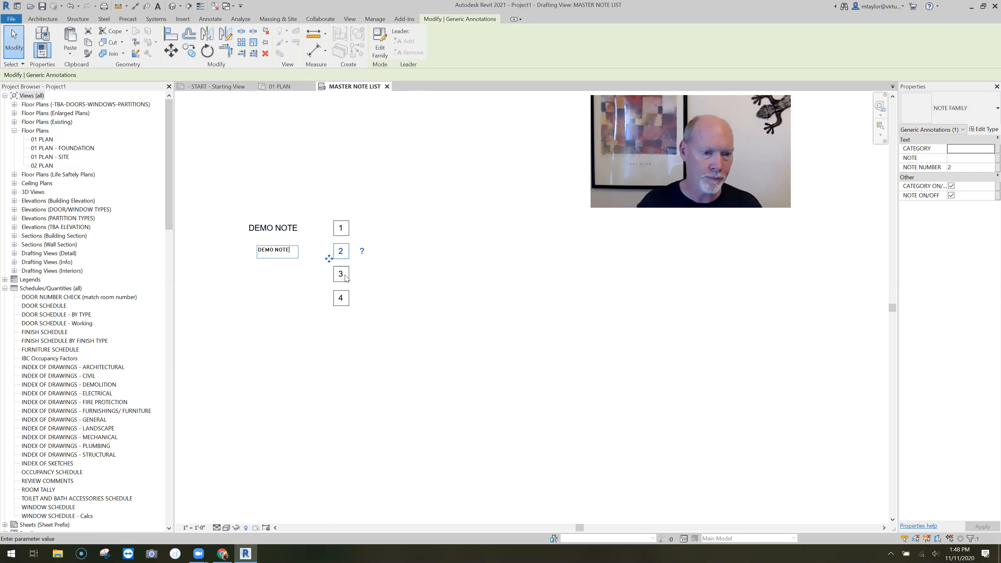
# Set the category text of notes 3 and 4 to DEMO NOTE and clear the selection
pyautogui.click(343, 277)
pyautogui.click(296, 274)
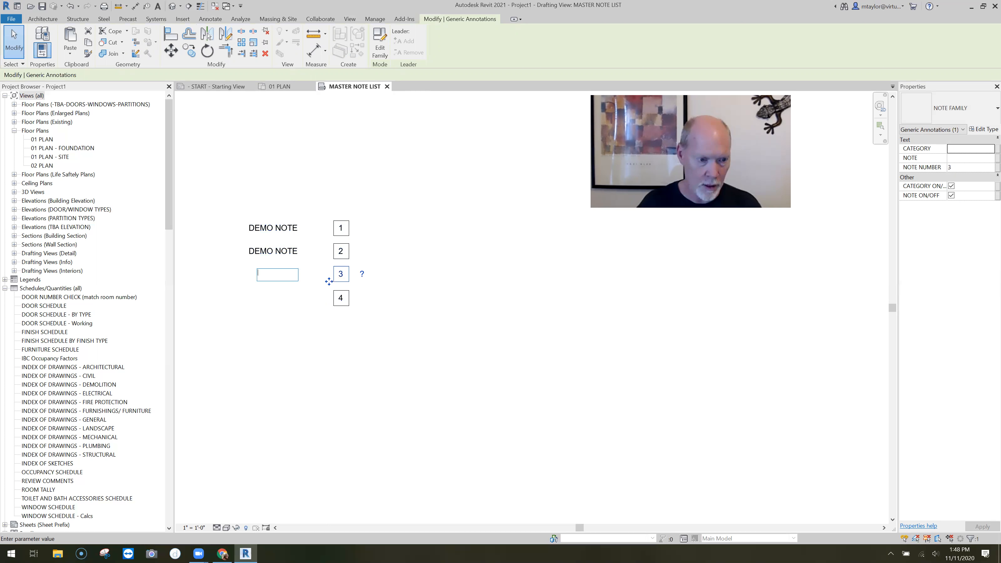
pyautogui.write('DEMO NOTE')
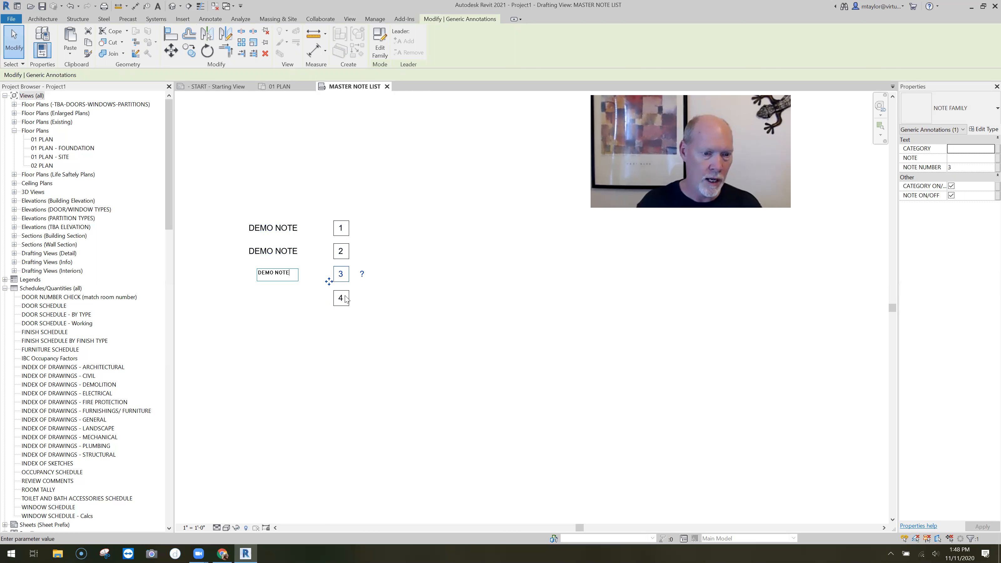
pyautogui.click(322, 304)
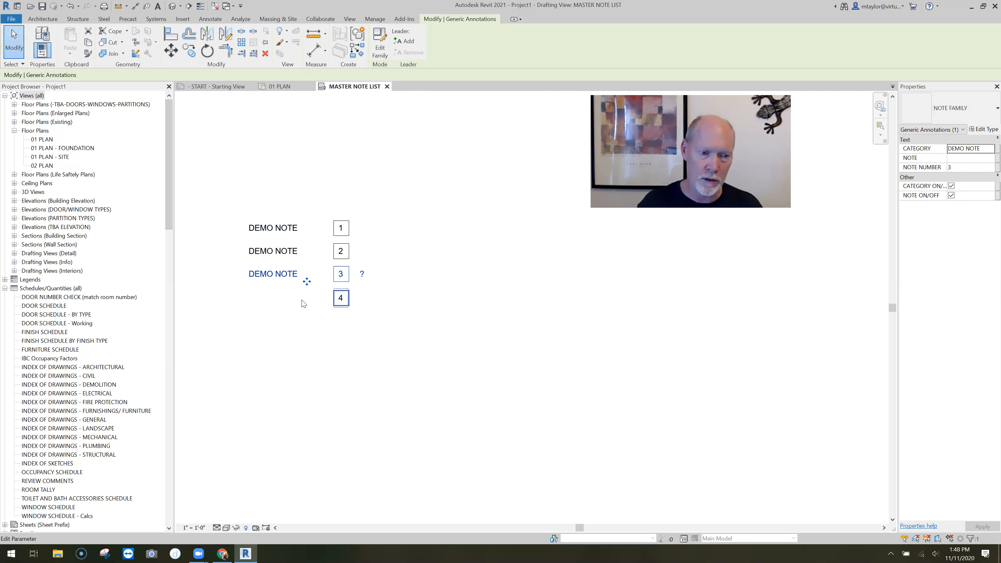
pyautogui.click(296, 298)
pyautogui.write('D')
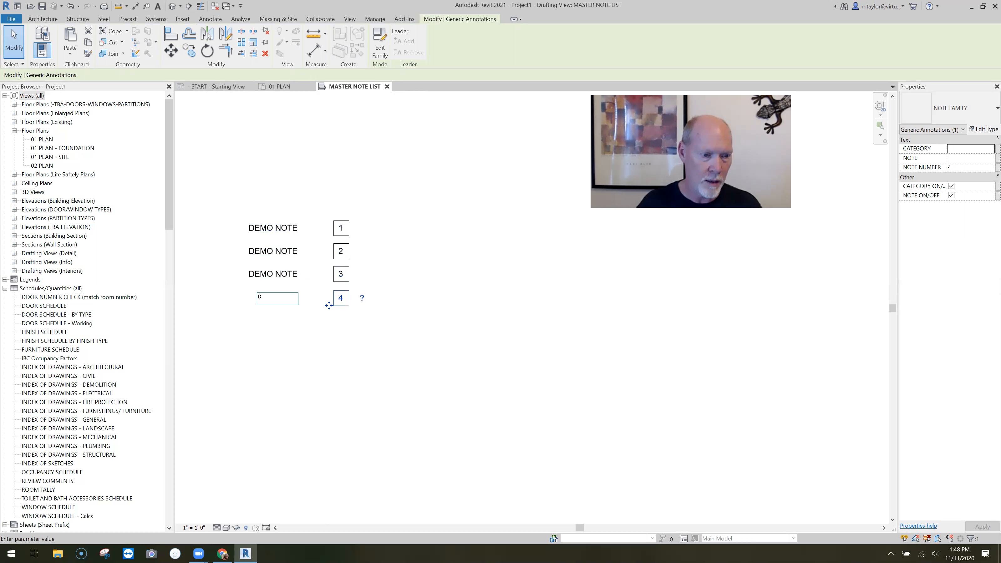
pyautogui.write('EMO NOTE')
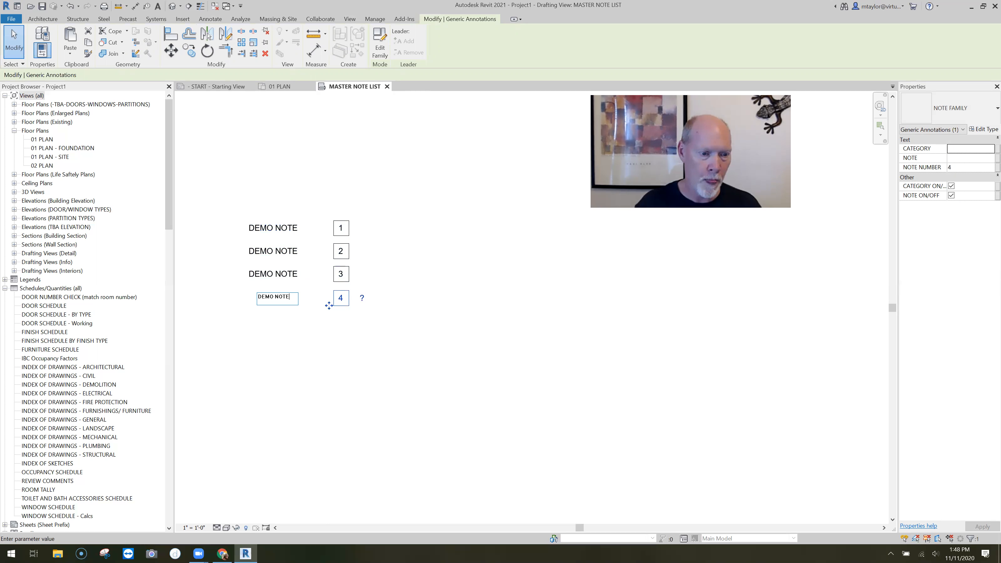
pyautogui.click(337, 349)
pyautogui.scroll(-2, 340, 345)
pyautogui.press('Escape')
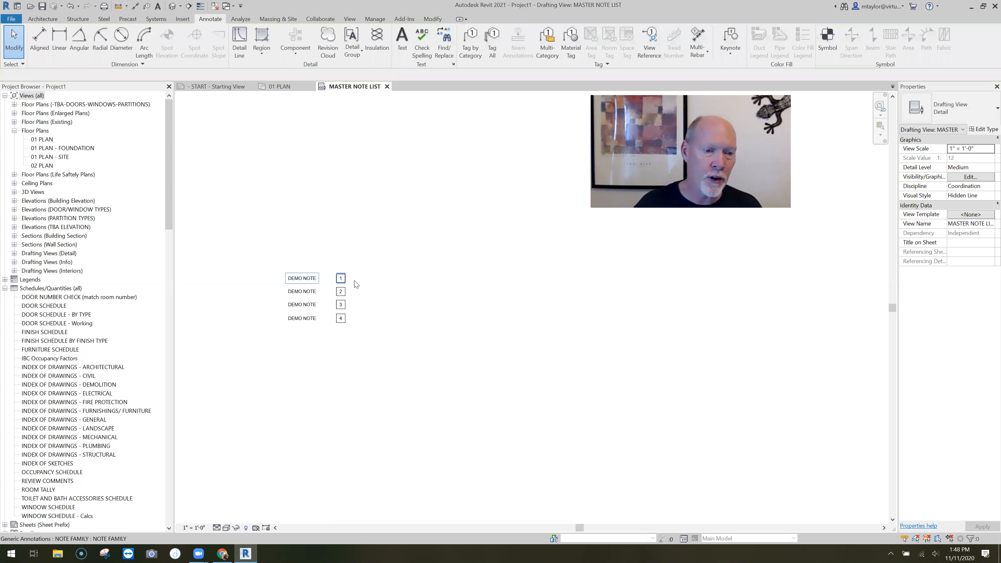
# Enter REMOVE WINDOW as the note text of note 1
pyautogui.click(354, 281)
pyautogui.click(354, 279)
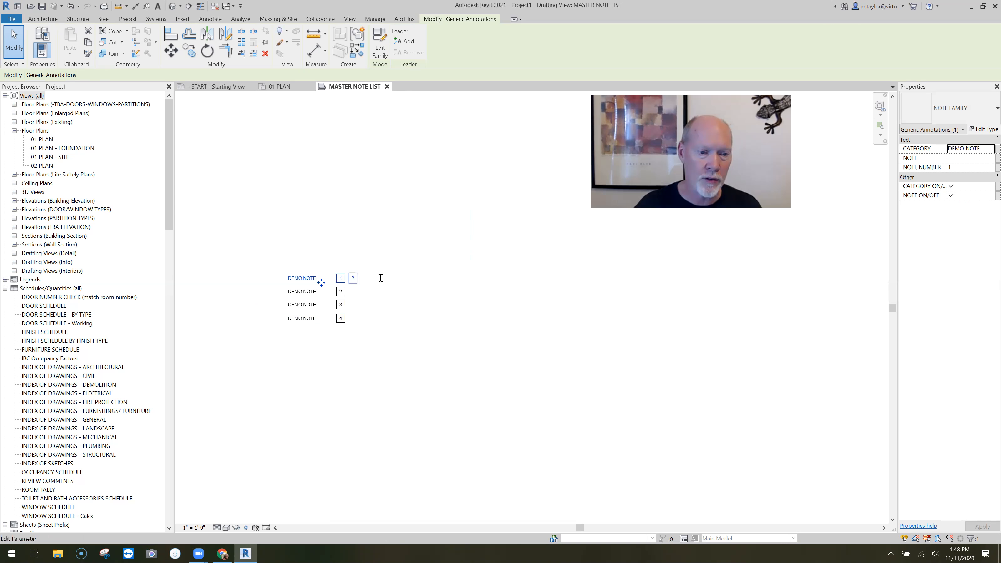
pyautogui.write('REM')
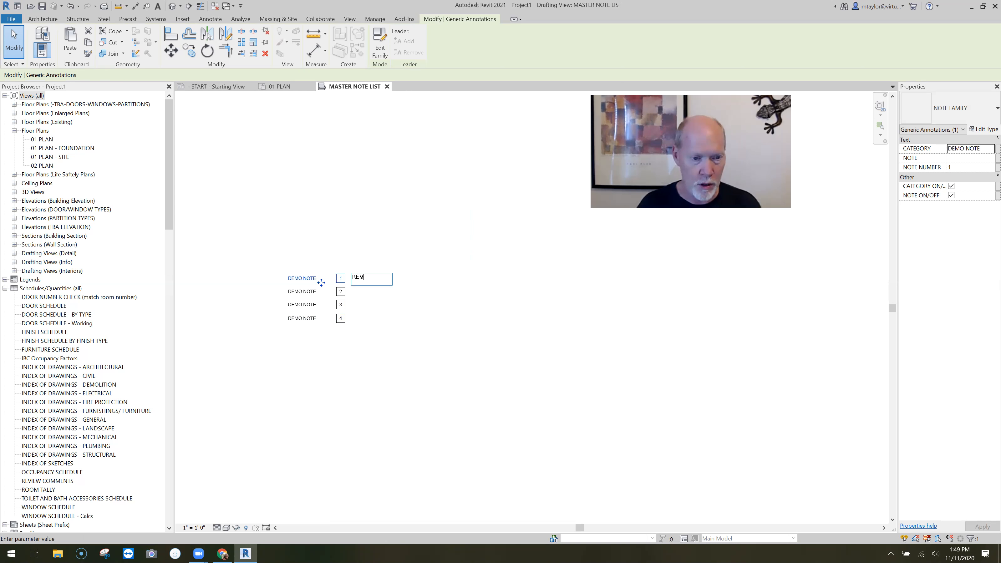
pyautogui.write('OAVE')
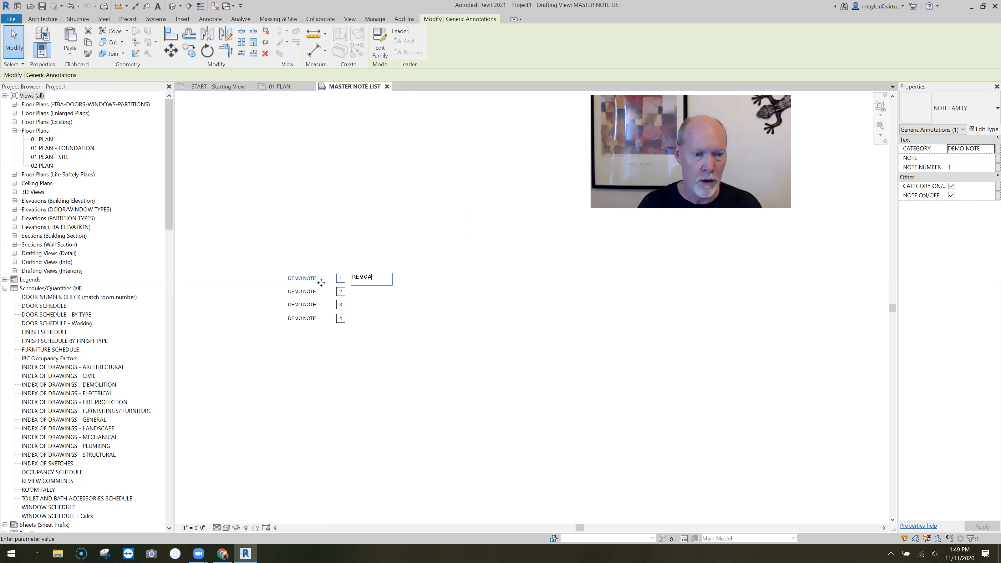
pyautogui.press('BackSpace')
pyautogui.write('VE WINDOW')
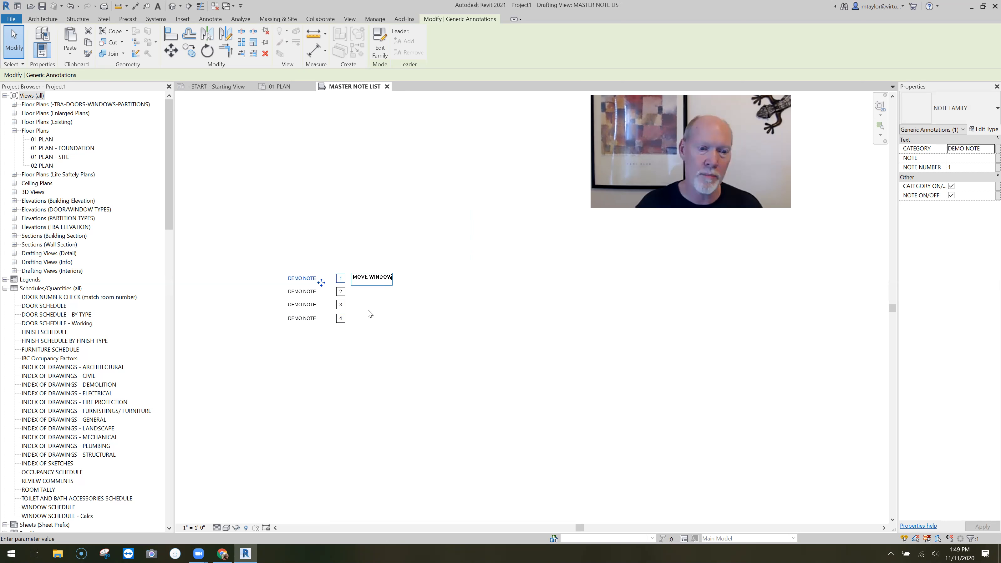
pyautogui.click(375, 304)
# Enter REMOVE DOOR as the note text of note 2
pyautogui.scroll(3, 375, 303)
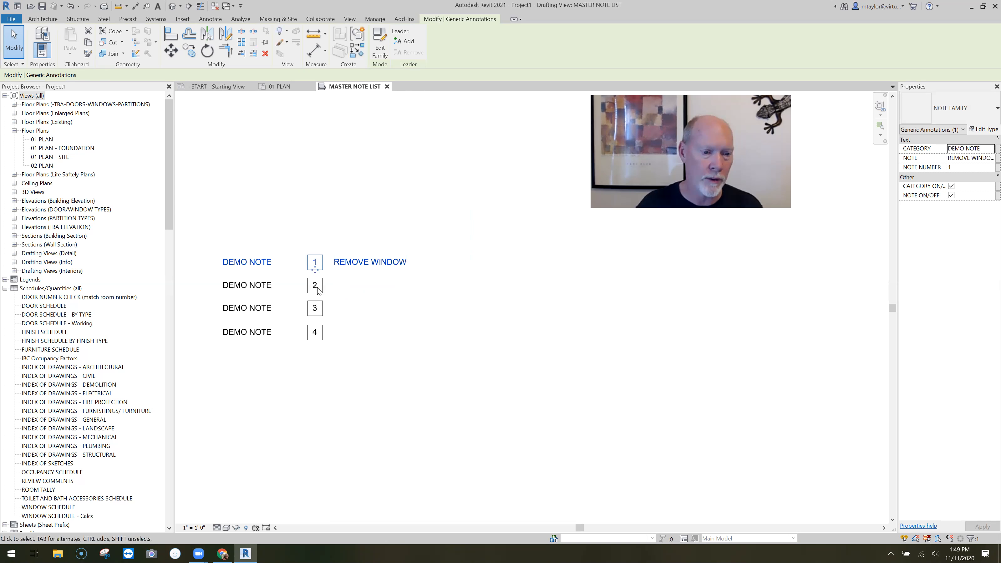
pyautogui.click(339, 287)
pyautogui.write('REMOAVE')
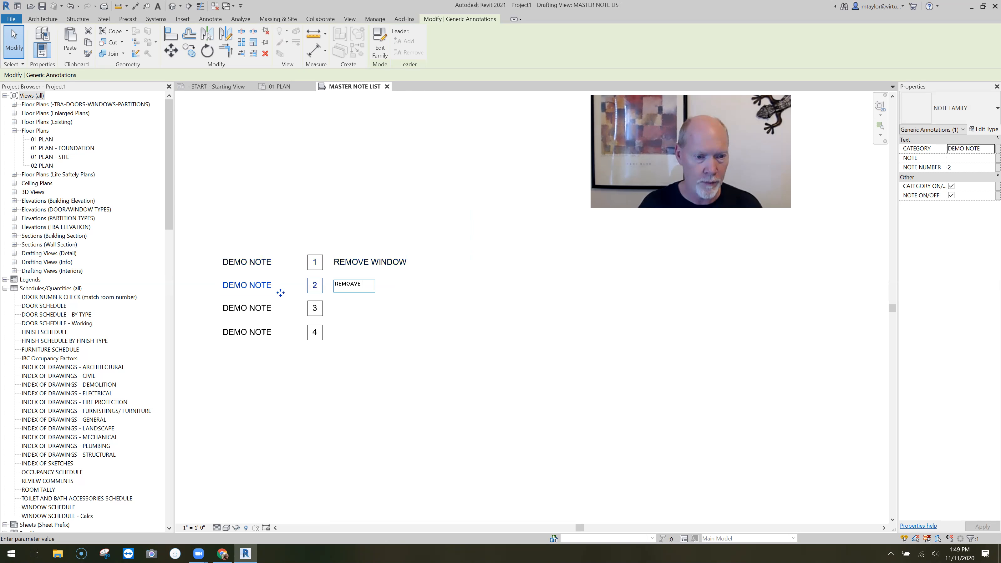
pyautogui.press('BackSpace')
pyautogui.press('BackSpace')
pyautogui.press('BackSpace')
pyautogui.press('BackSpace')
pyautogui.write('VE DOOR')
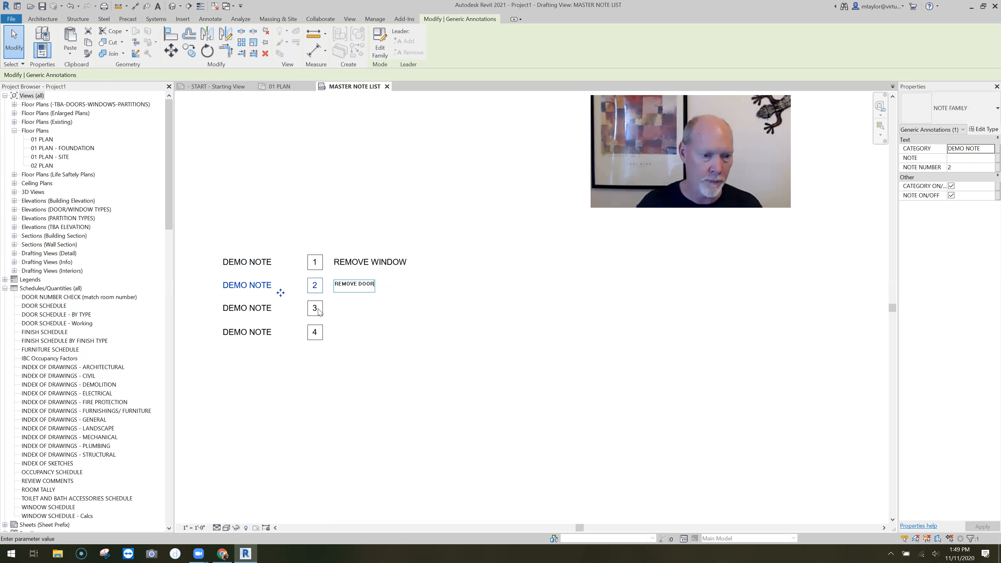
# Enter REMOVE STAIR as the note text of note 3
pyautogui.click(338, 311)
pyautogui.click(339, 309)
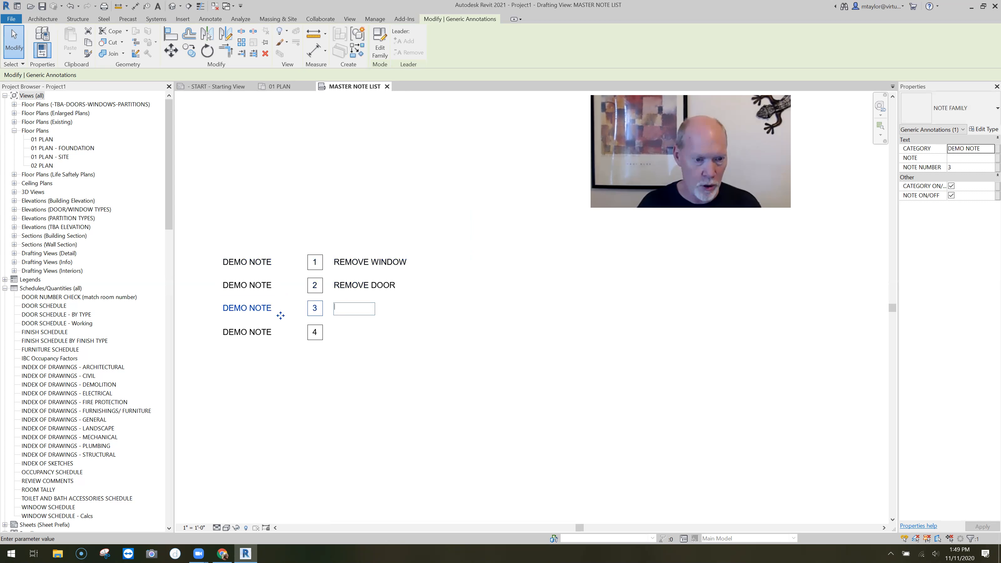
pyautogui.write('DRE')
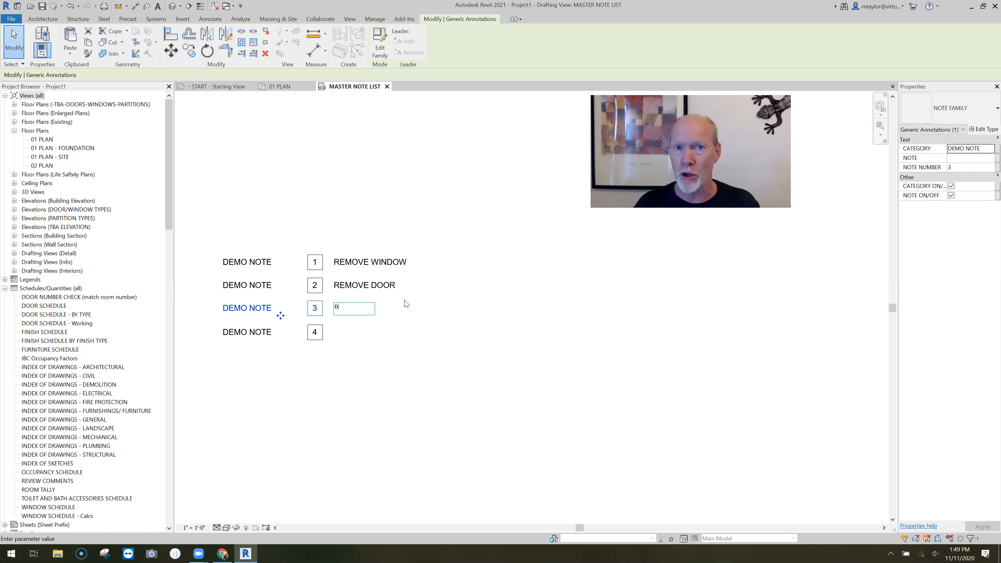
pyautogui.press('BackSpace')
pyautogui.write('REMOAVE')
pyautogui.press('BackSpace')
pyautogui.press('BackSpace')
pyautogui.press('BackSpace')
pyautogui.write('VE STAIR')
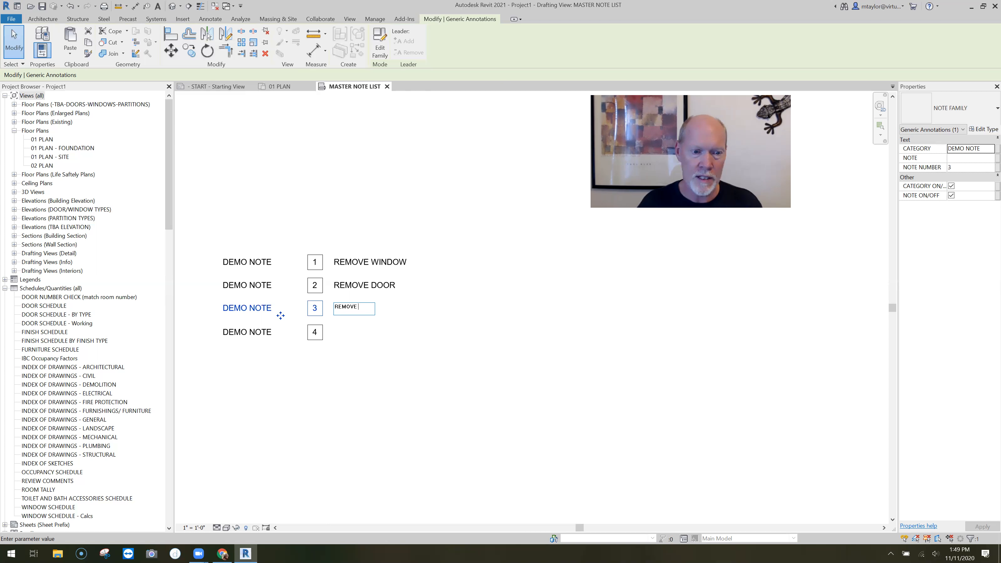
pyautogui.click(388, 379)
# Enter REMOVE WALL TO EXTENTS SHOWN as the note text of note 4 and clear the selection
pyautogui.click(332, 335)
pyautogui.click(336, 334)
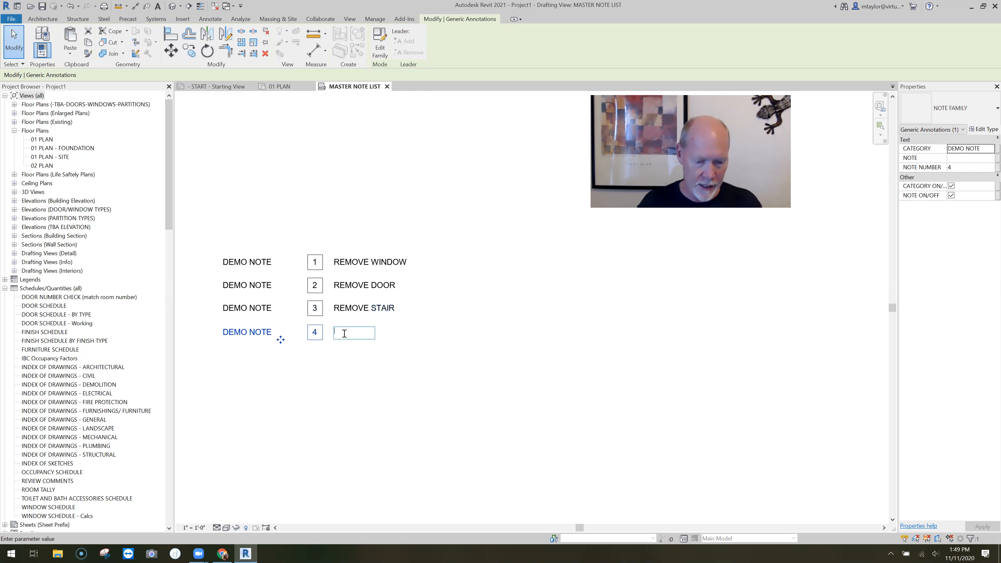
pyautogui.write('REMOVE ')
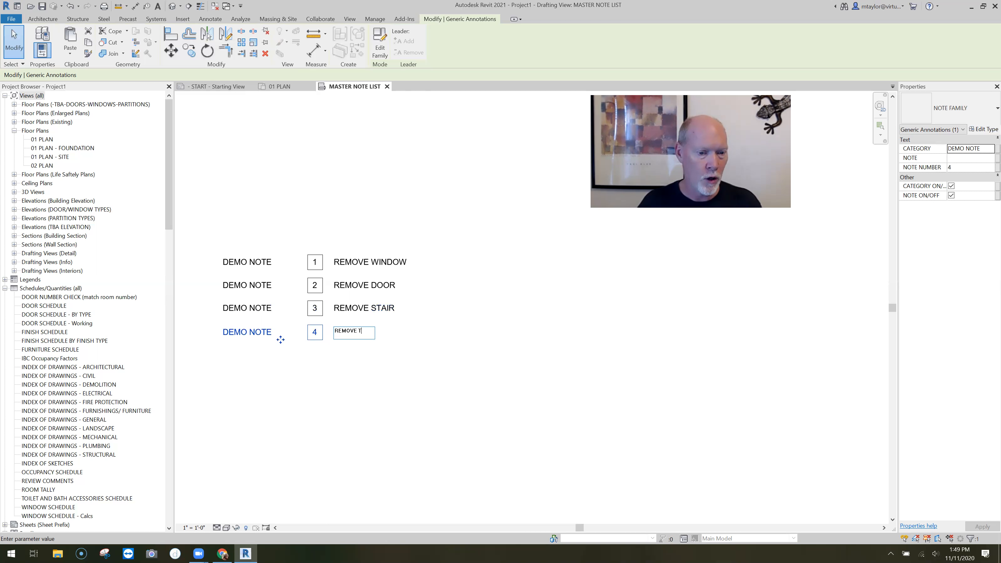
pyautogui.write('WALL TO E')
pyautogui.write('XTENT')
pyautogui.write('S SHOW')
pyautogui.write('N')
pyautogui.click(441, 369)
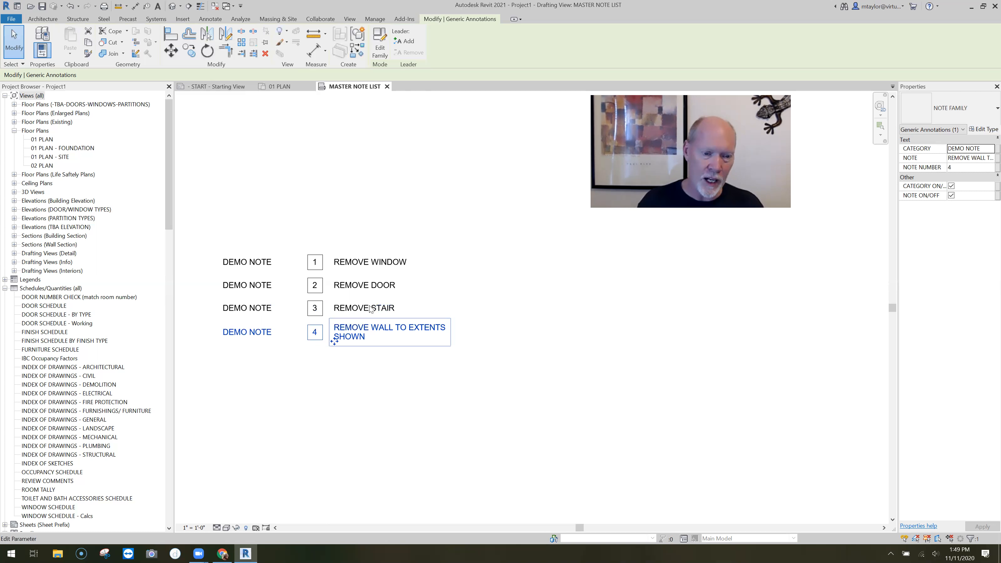
pyautogui.click(393, 407)
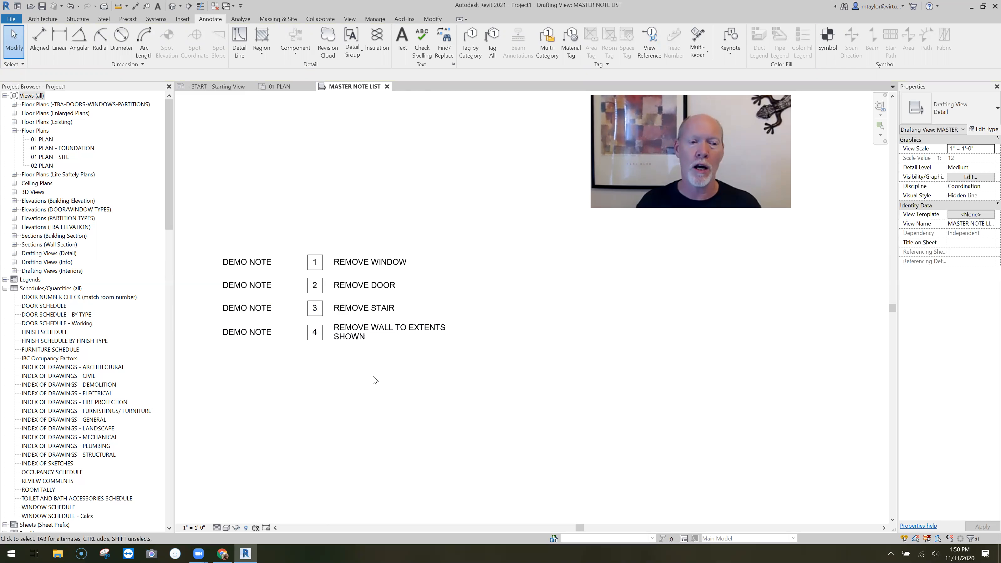
# Copy the REMOVE WINDOW note horizontally to start a second column to the right of the demo notes
pyautogui.scroll(-1, 358, 383)
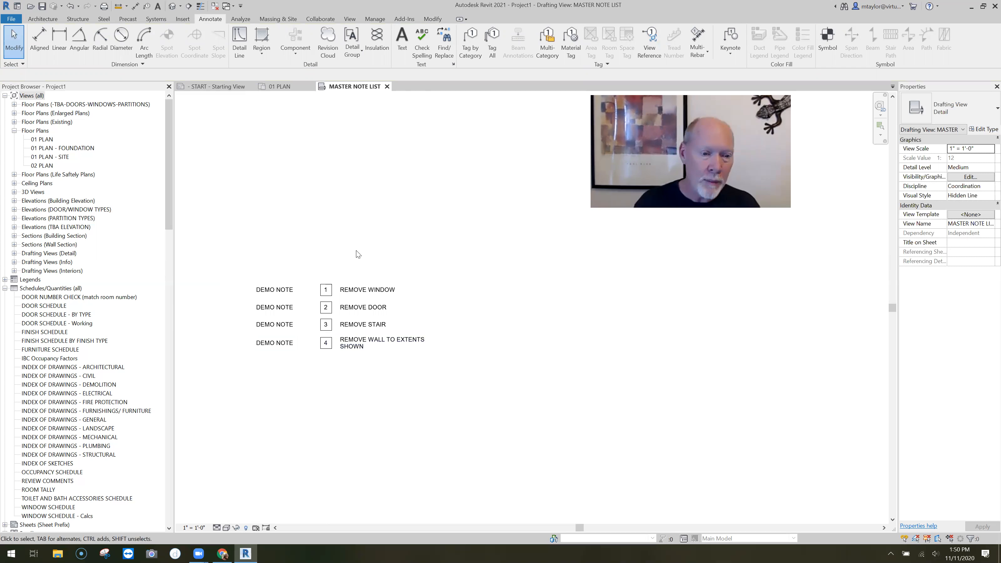
pyautogui.scroll(-1, 324, 347)
pyautogui.click(331, 306)
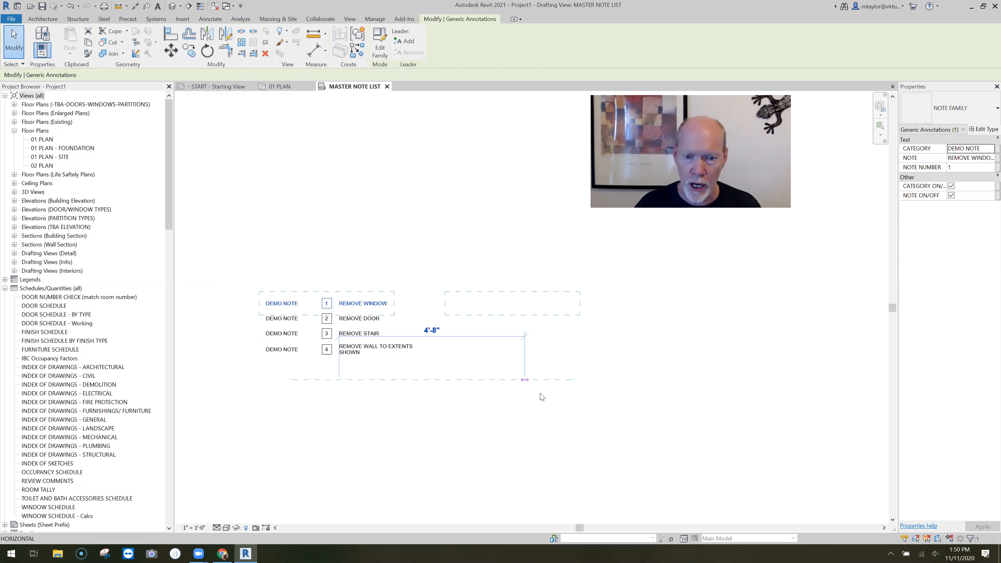
pyautogui.moveTo(540, 393); pyautogui.dragTo(463, 394, button='middle')
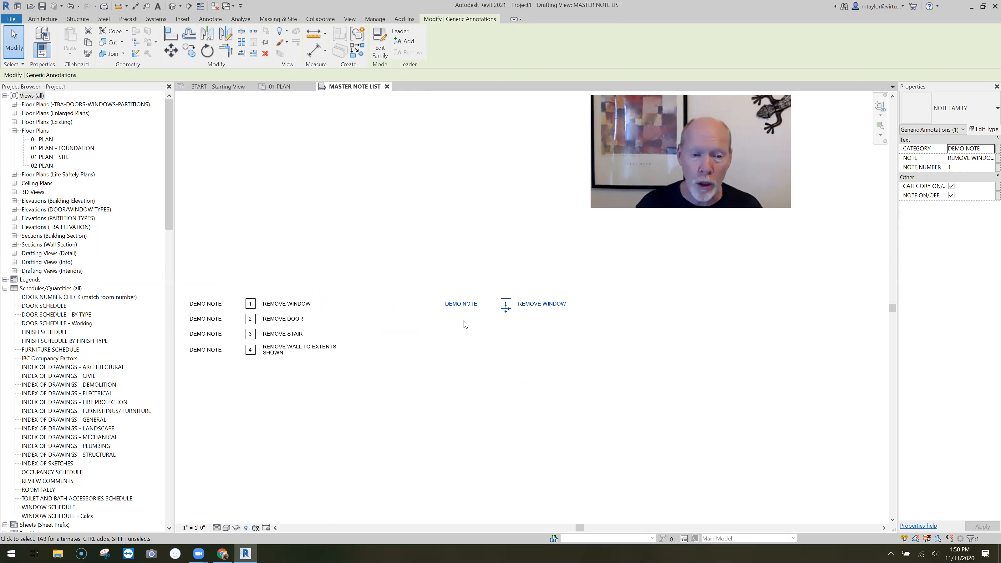
# Set the category text of the copied note to NEW WORK NOTE and clear the selection
pyautogui.click(457, 303)
pyautogui.write('NEW WORK NOT')
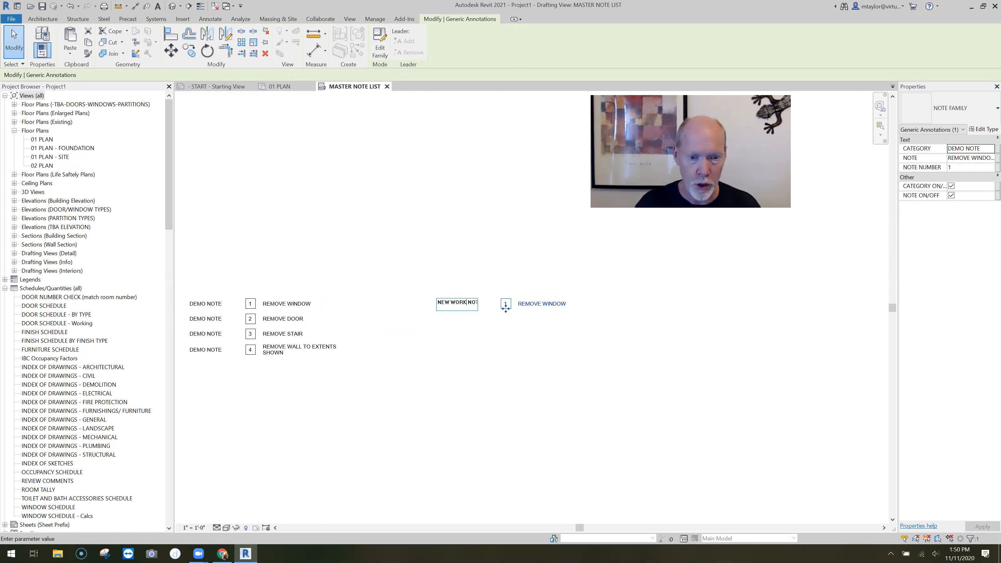
pyautogui.click(527, 336)
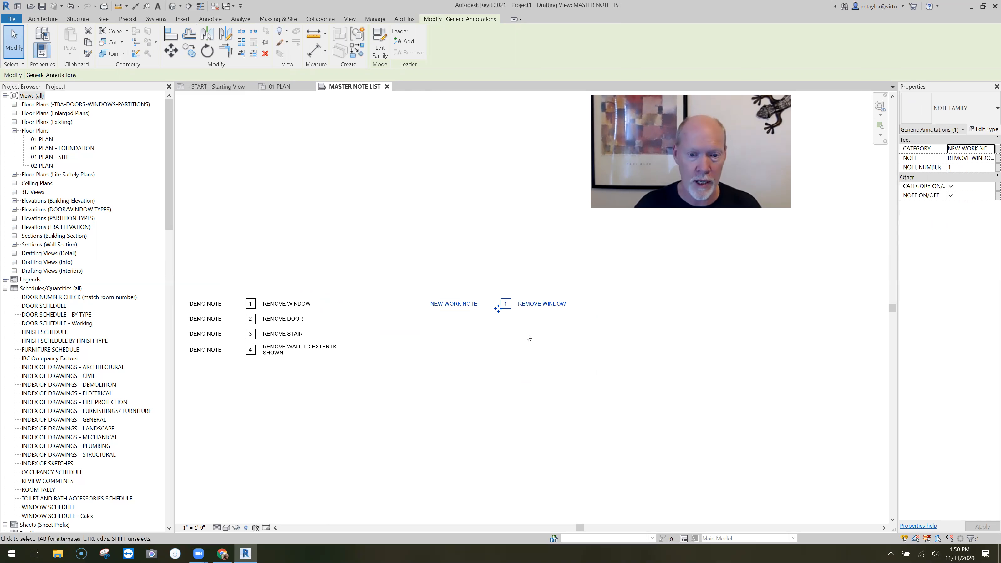
pyautogui.click(482, 320)
# Replace the note text of the NEW WORK NOTE with PATCH FLOOR
pyautogui.scroll(4, 546, 313)
pyautogui.moveTo(488, 327); pyautogui.dragTo(431, 327, button='middle')
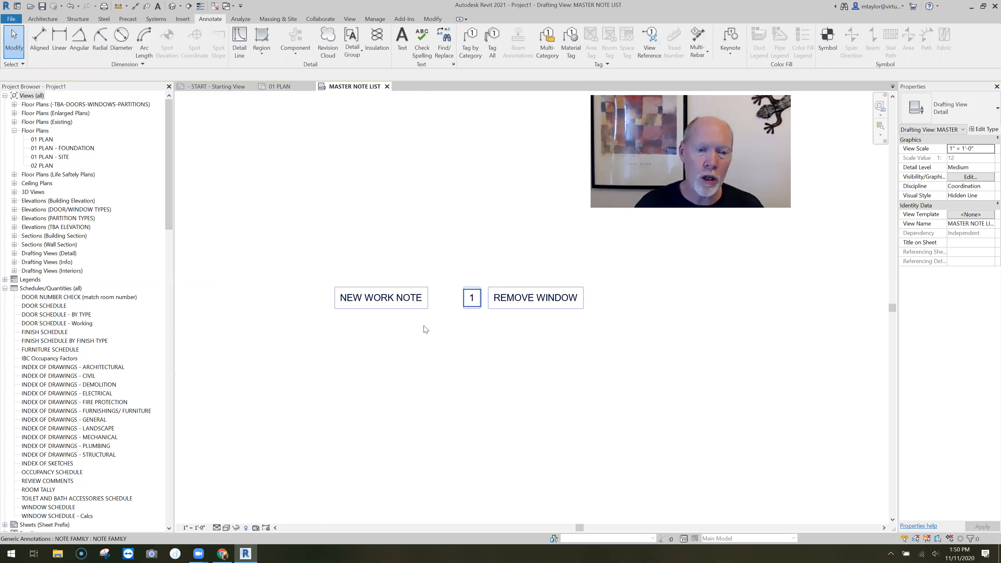
pyautogui.doubleClick(473, 308)
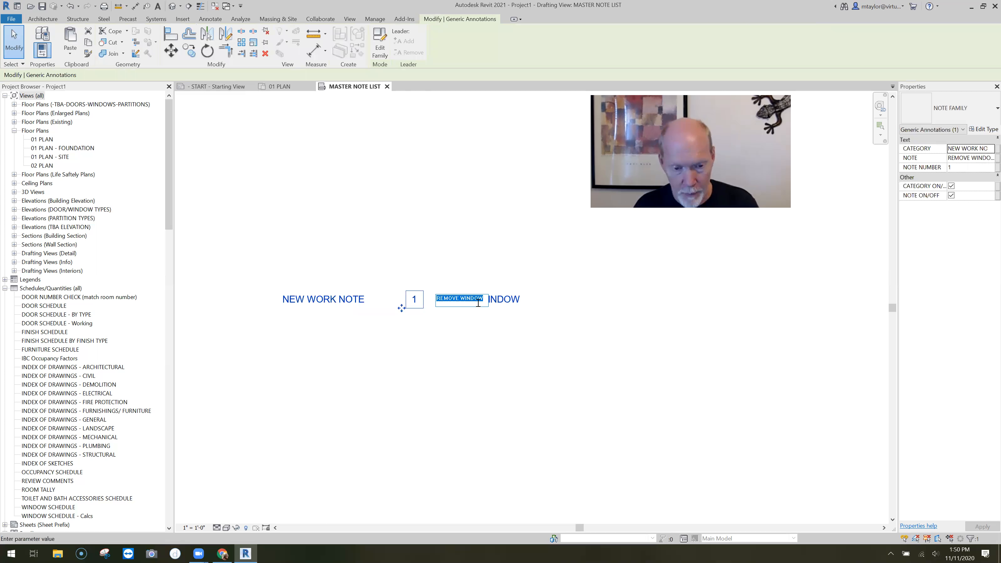
pyautogui.write('PATCH')
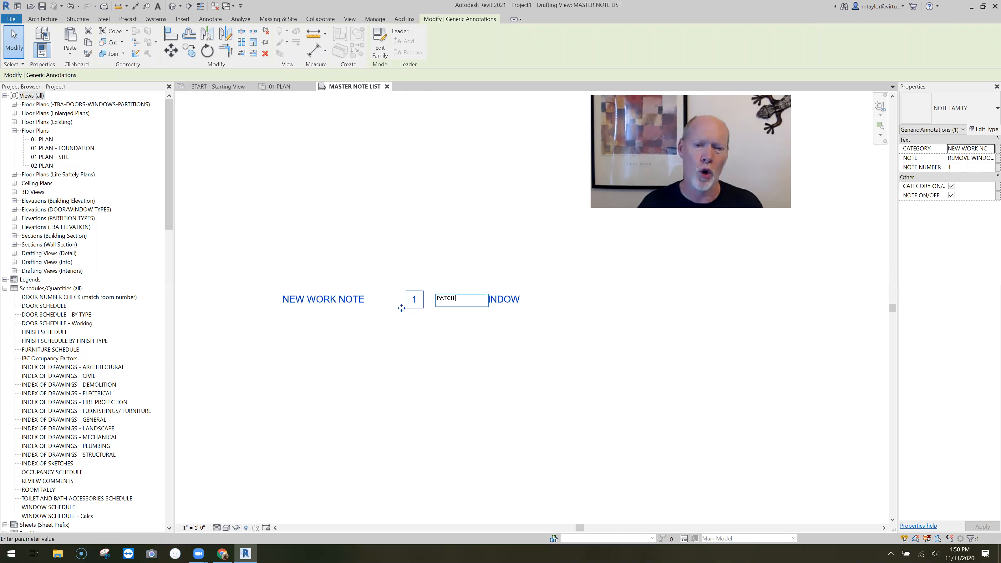
pyautogui.write(' FLOOR')
pyautogui.click(443, 369)
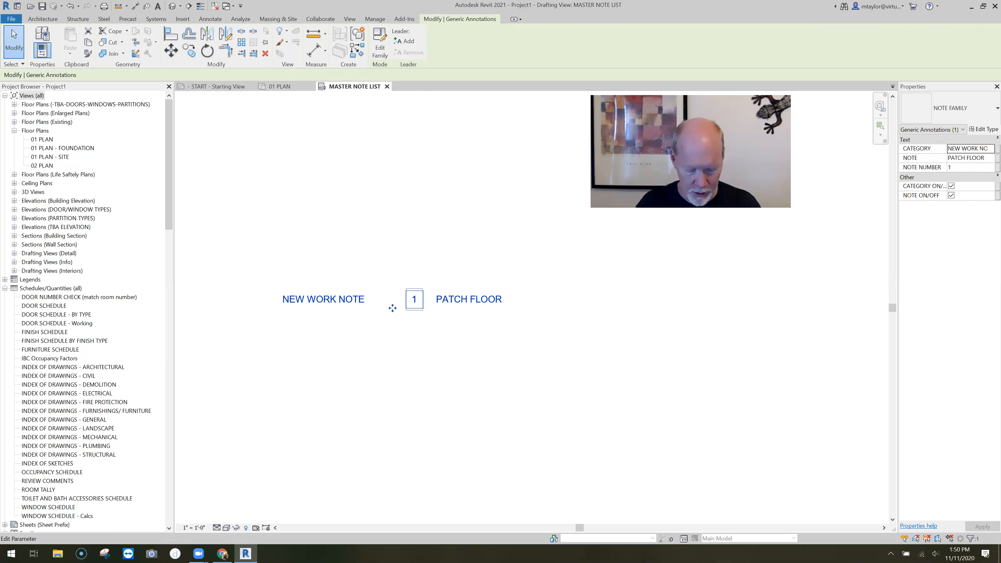
pyautogui.click(414, 300)
pyautogui.write('CO')
pyautogui.click(441, 361)
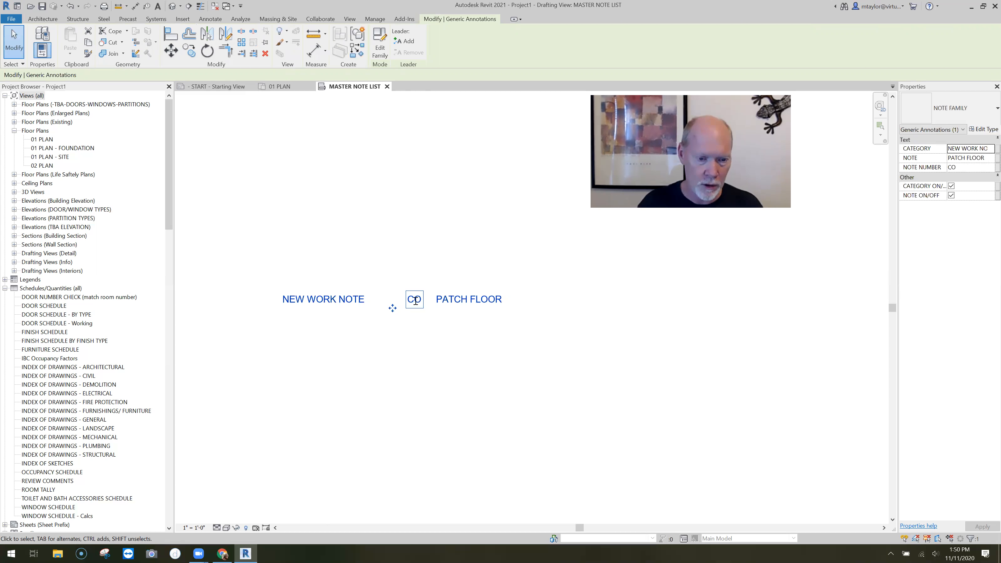
pyautogui.click(416, 301)
pyautogui.write('1')
pyautogui.click(440, 368)
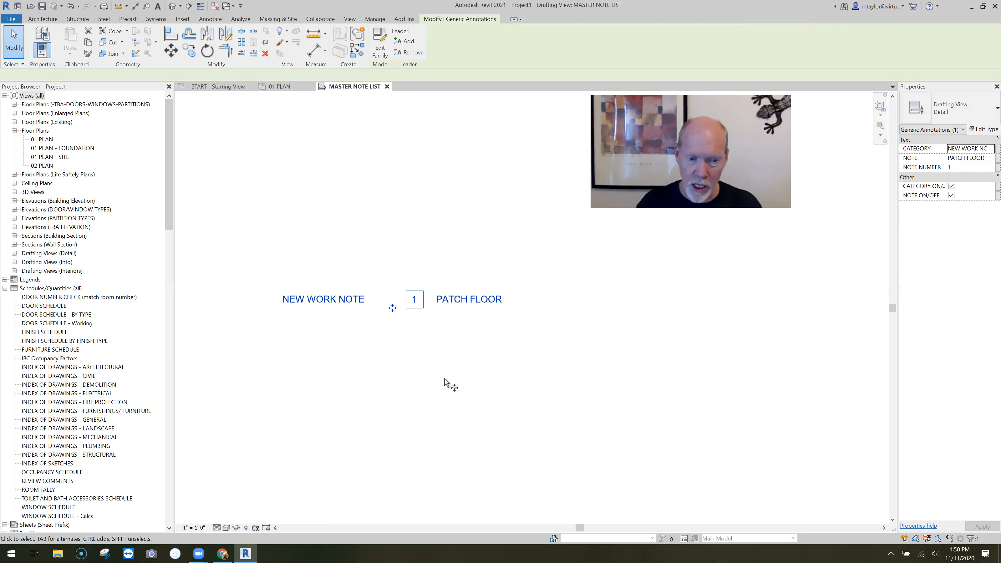
# Copy the PATCH FLOOR note vertically to a spot directly below the original
pyautogui.press('c')
pyautogui.press('o')
pyautogui.click(448, 371)
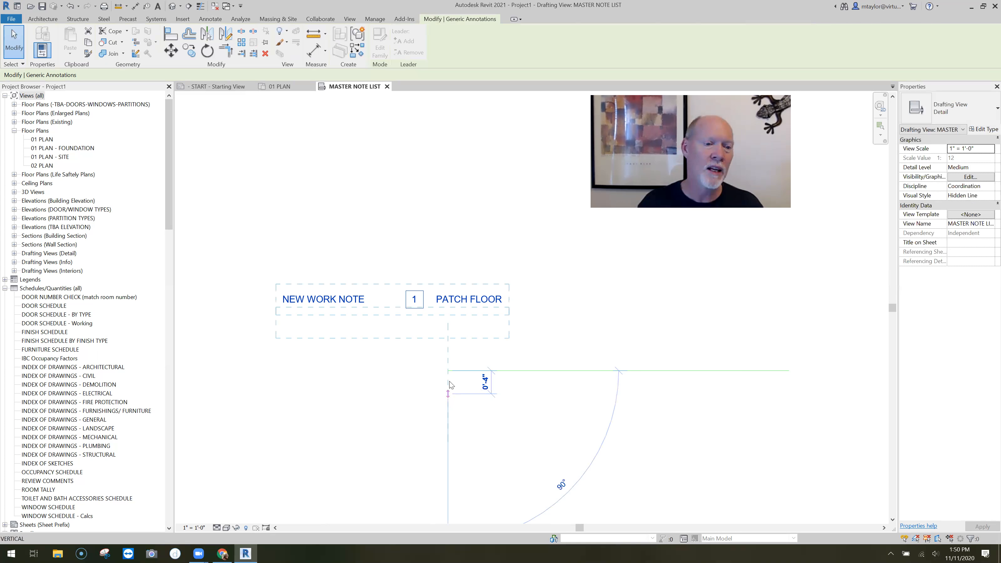
pyautogui.press('Escape')
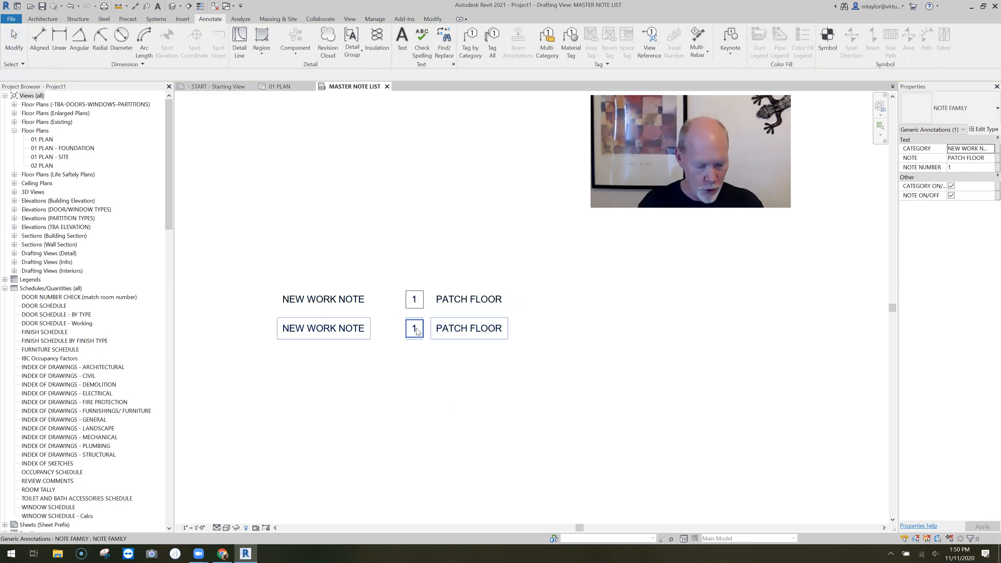
# Set the lower new work note's number to 2 and its note text to PATCH WALL
pyautogui.doubleClick(417, 331)
pyautogui.write('2')
pyautogui.click(457, 327)
pyautogui.press('End')
pyautogui.hotkey('ctrl', 'shift', 'Left')
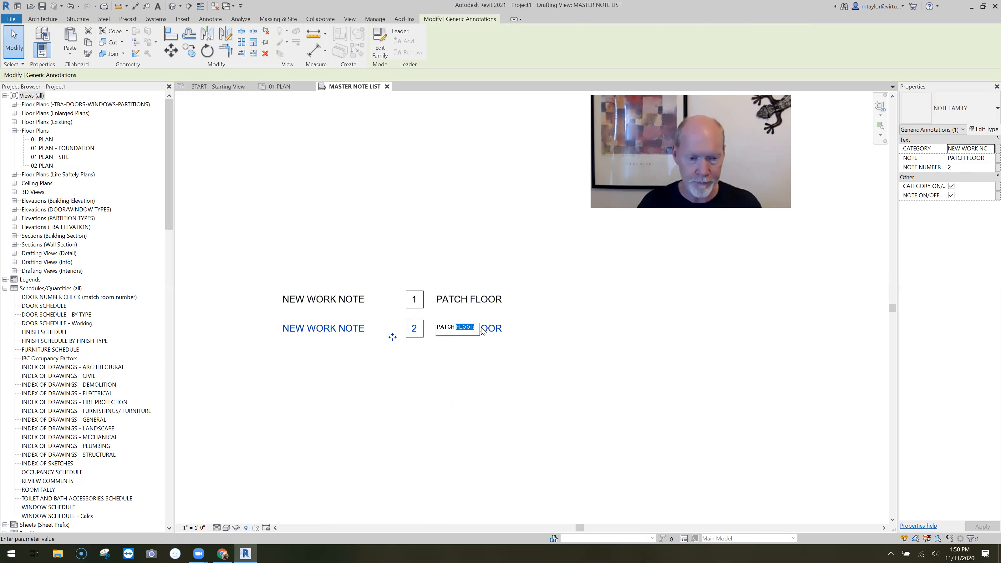
pyautogui.write('WALL')
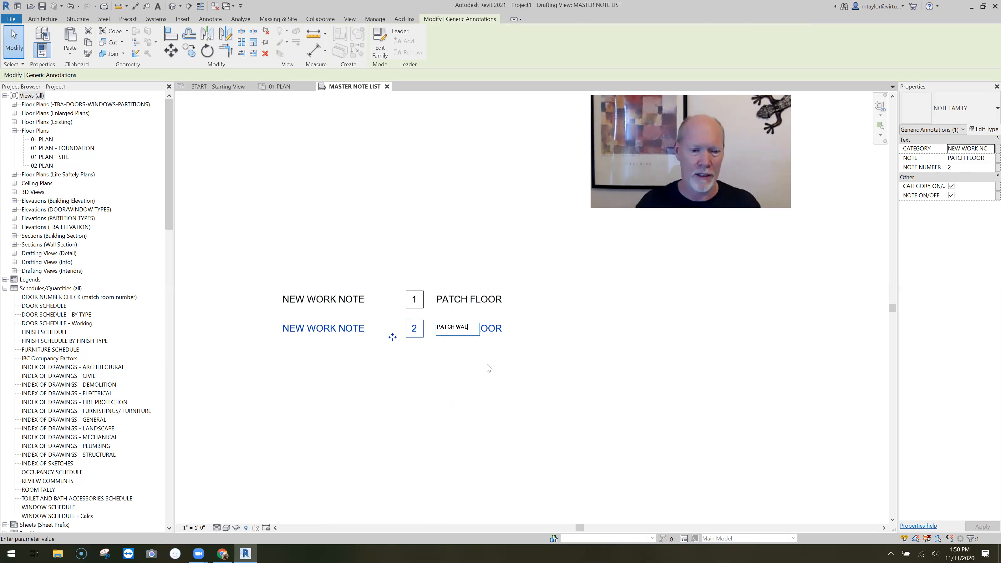
pyautogui.click(484, 390)
pyautogui.click(484, 389)
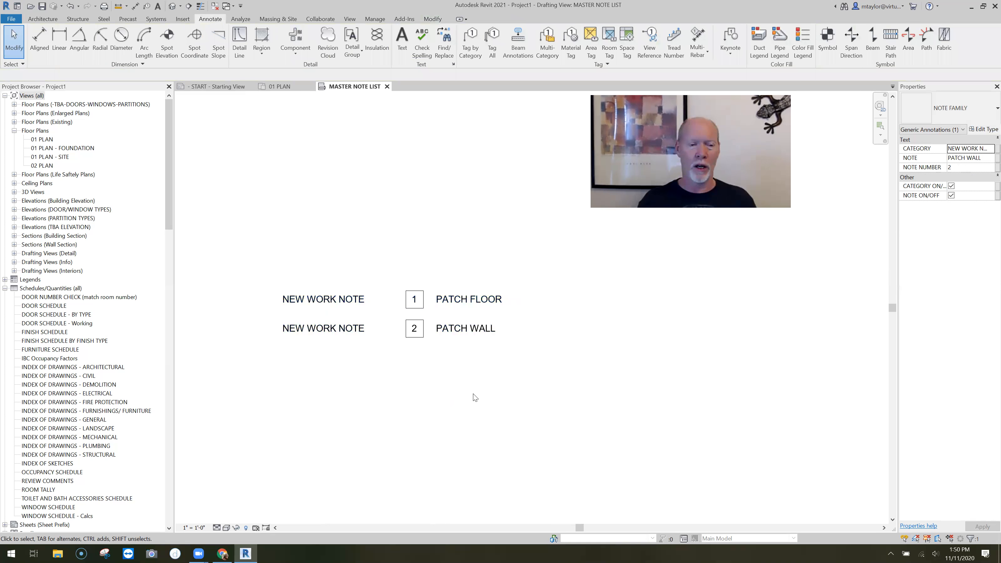
pyautogui.scroll(-4, 470, 395)
pyautogui.scroll(1, 380, 382)
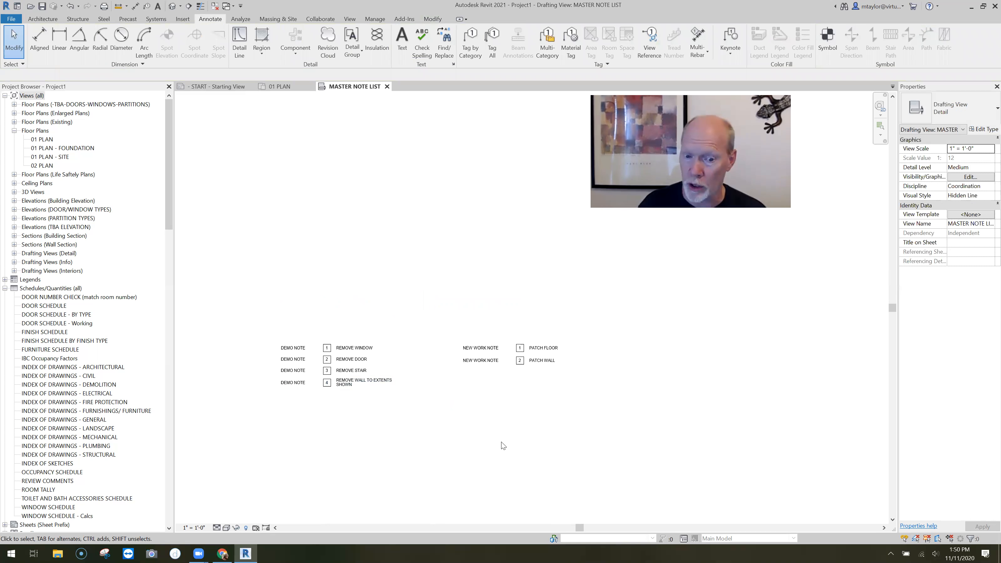
pyautogui.click(327, 382)
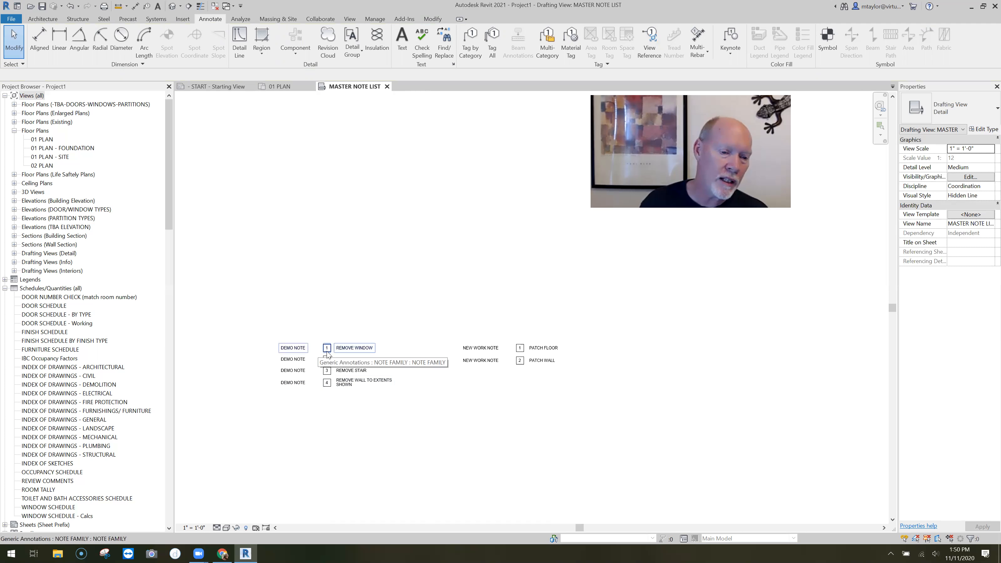
pyautogui.scroll(3, 327, 348)
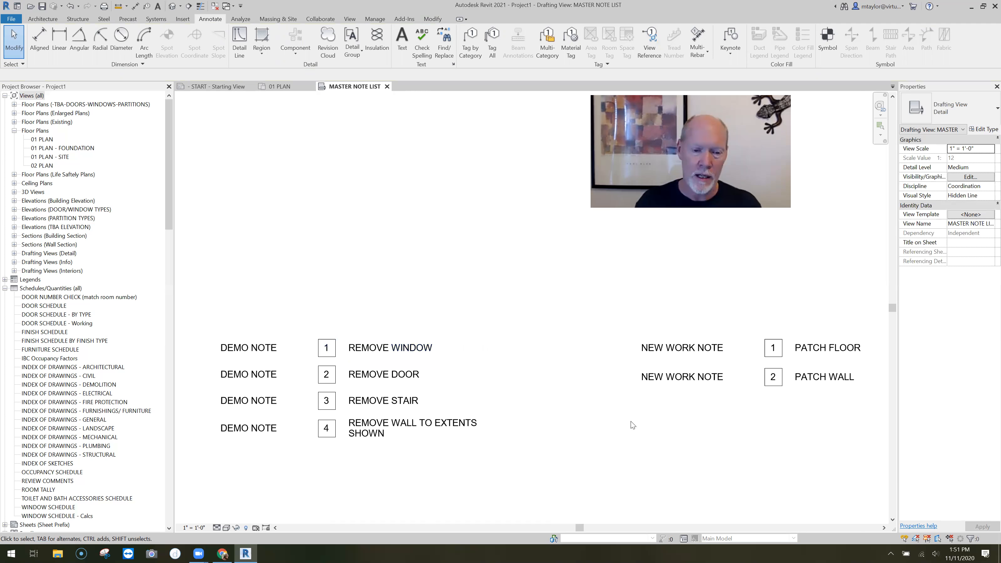
pyautogui.scroll(-1, 634, 426)
pyautogui.click(366, 361)
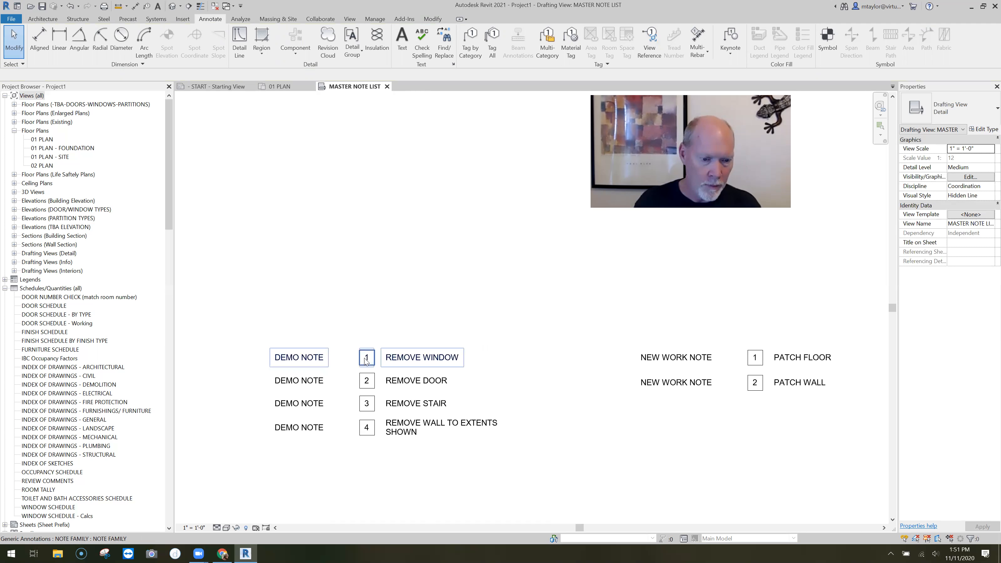
pyautogui.click(418, 314)
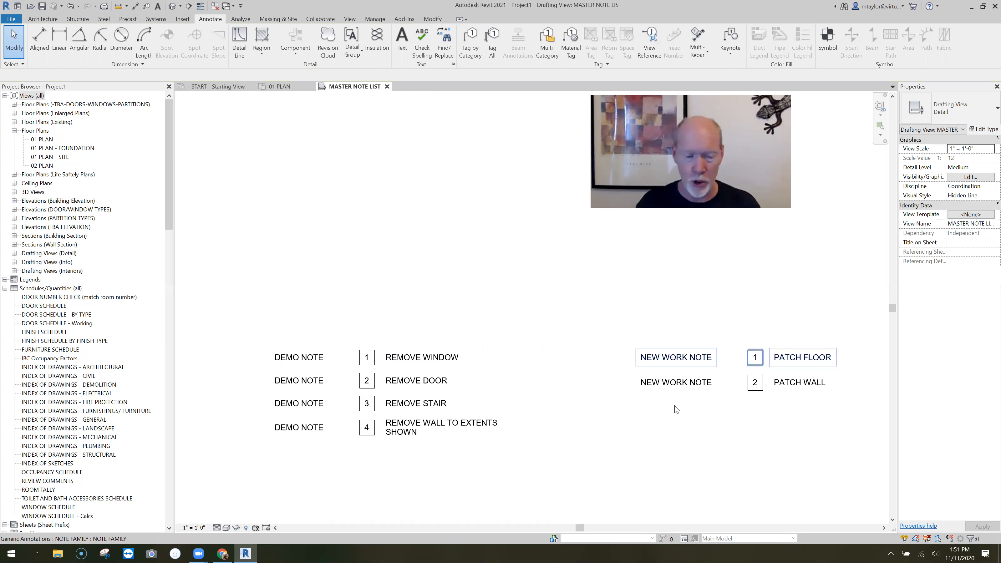
# Renumber the REMOVE WINDOW note as D1 and the REMOVE DOOR note as D2
pyautogui.click(367, 357)
pyautogui.click(365, 357)
pyautogui.write('D1')
pyautogui.click(366, 380)
pyautogui.click(366, 381)
pyautogui.write('D2')
# Renumber the REMOVE STAIR note as D3 and the REMOVE WALL TO EXTENTS SHOWN note as D4
pyautogui.click(368, 404)
pyautogui.click(367, 404)
pyautogui.write('D3')
pyautogui.click(368, 431)
pyautogui.doubleClick(368, 430)
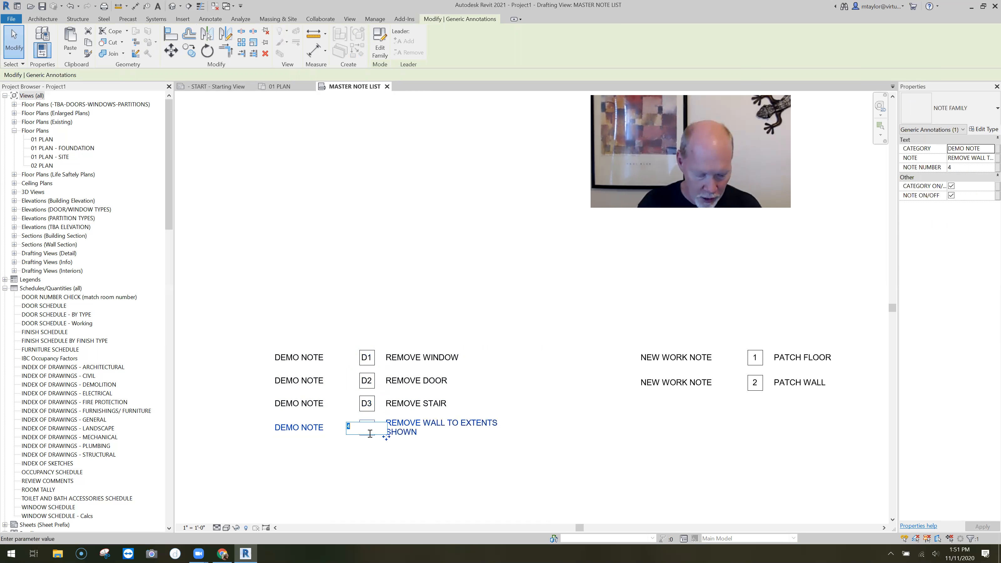
pyautogui.write('D4')
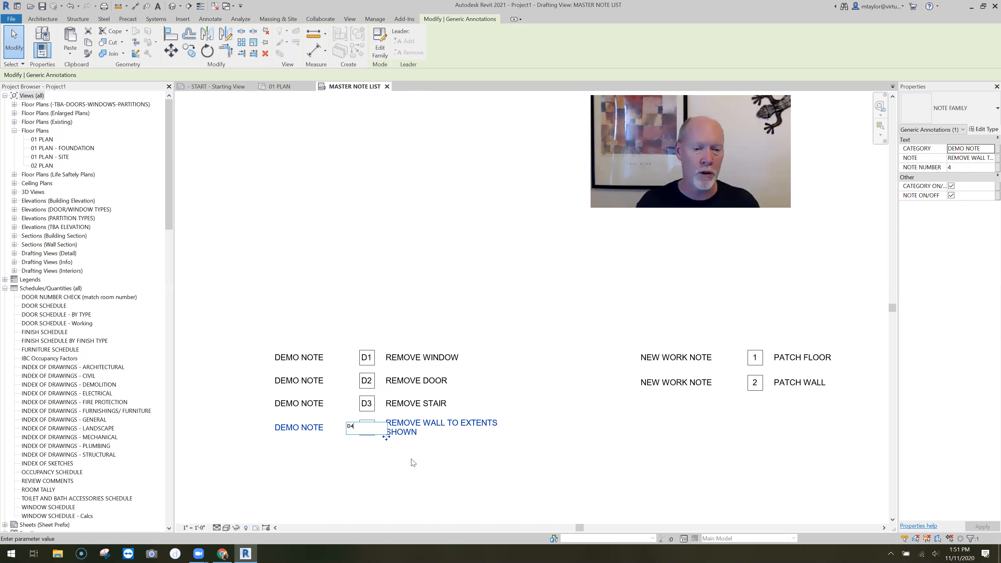
pyautogui.click(416, 467)
# Nudge both new work notes left, closer to the demo note column, and clear the selection
pyautogui.scroll(-1, 681, 357)
pyautogui.moveTo(680, 357); pyautogui.dragTo(609, 350, button='middle')
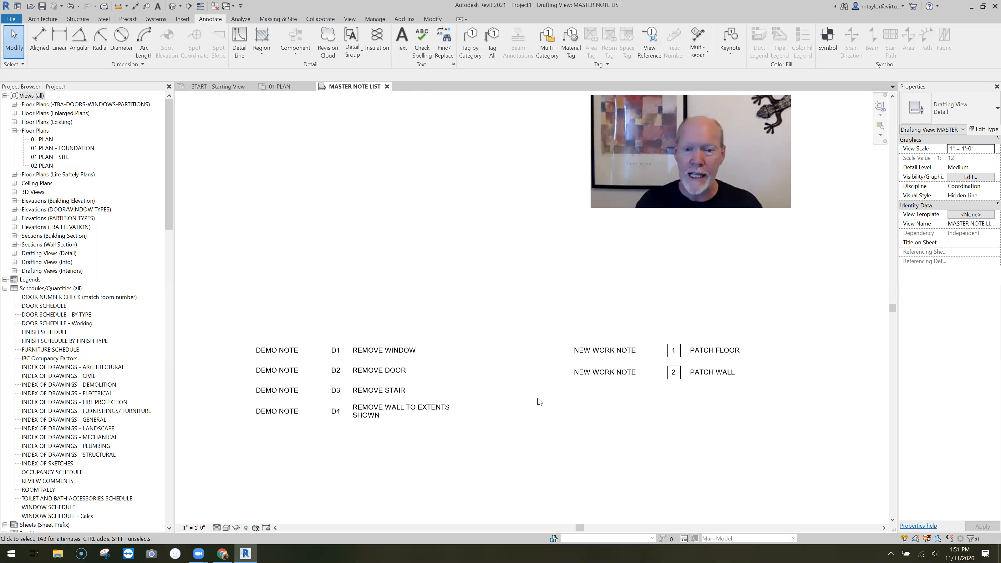
pyautogui.moveTo(688, 425); pyautogui.dragTo(637, 334)
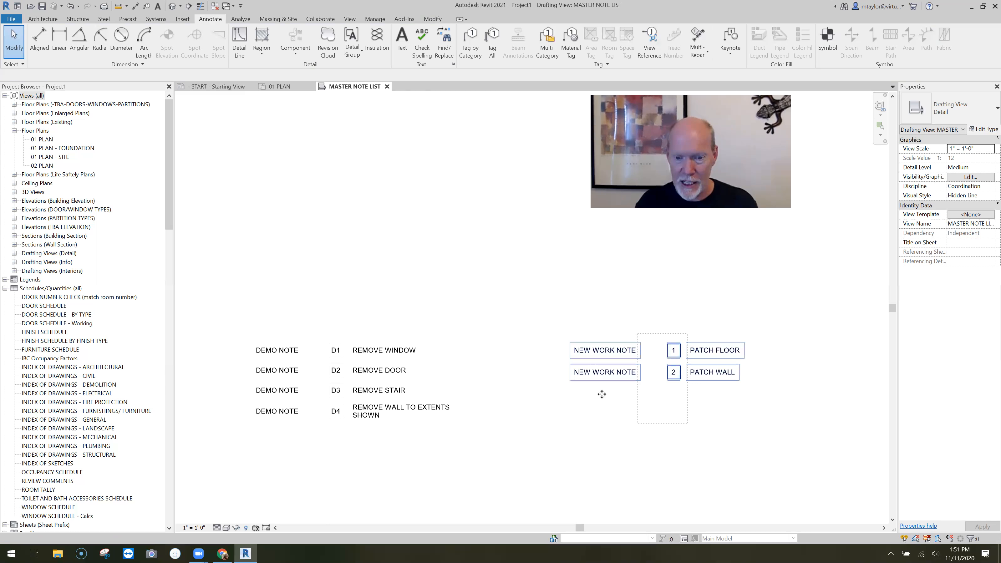
pyautogui.press('Left')
pyautogui.press('Left')
pyautogui.press('Left')
pyautogui.press('Left')
pyautogui.press('Left')
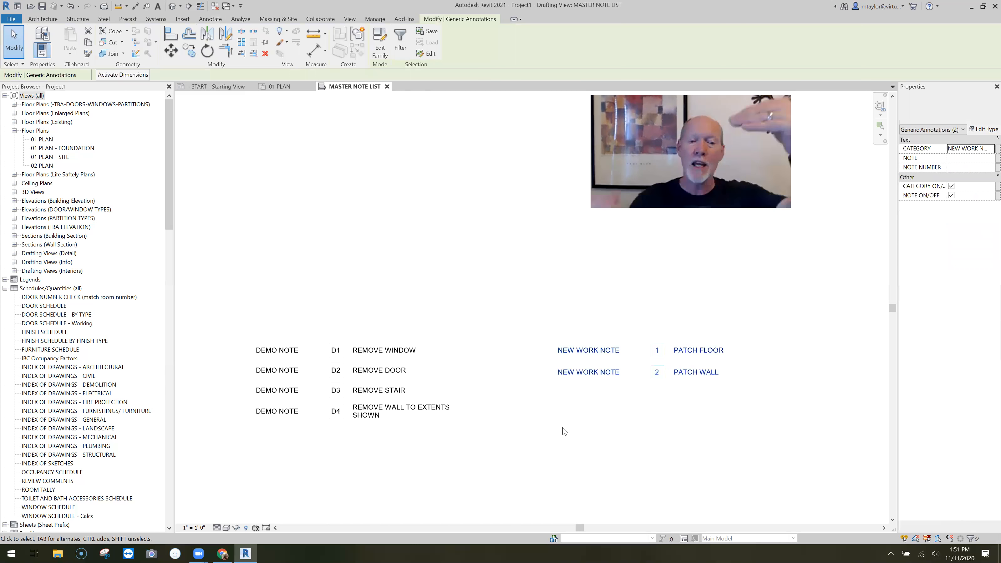
pyautogui.click(562, 428)
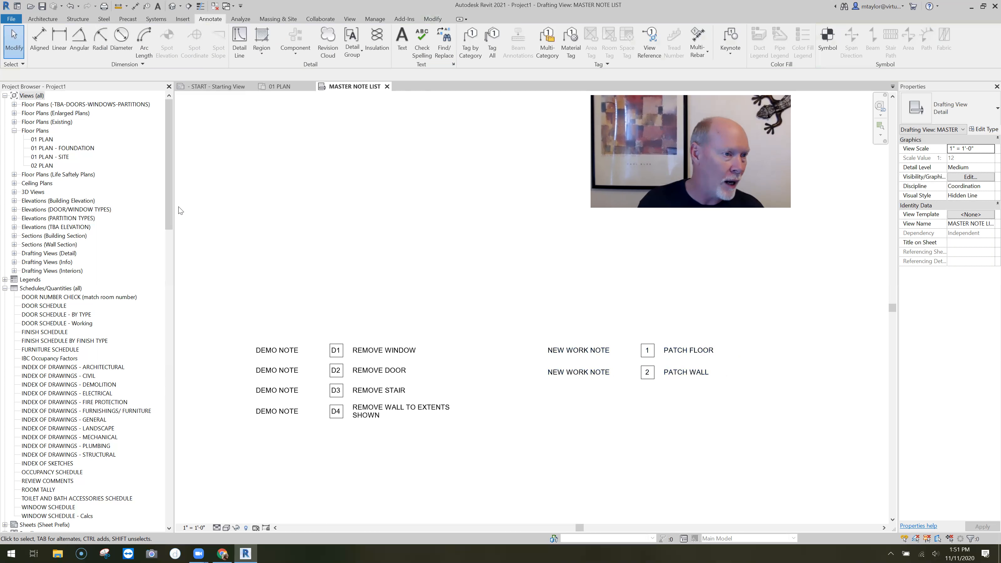
# Open the 01 PLAN floor plan and look over the conference room and lobby area
pyautogui.click(15, 121)
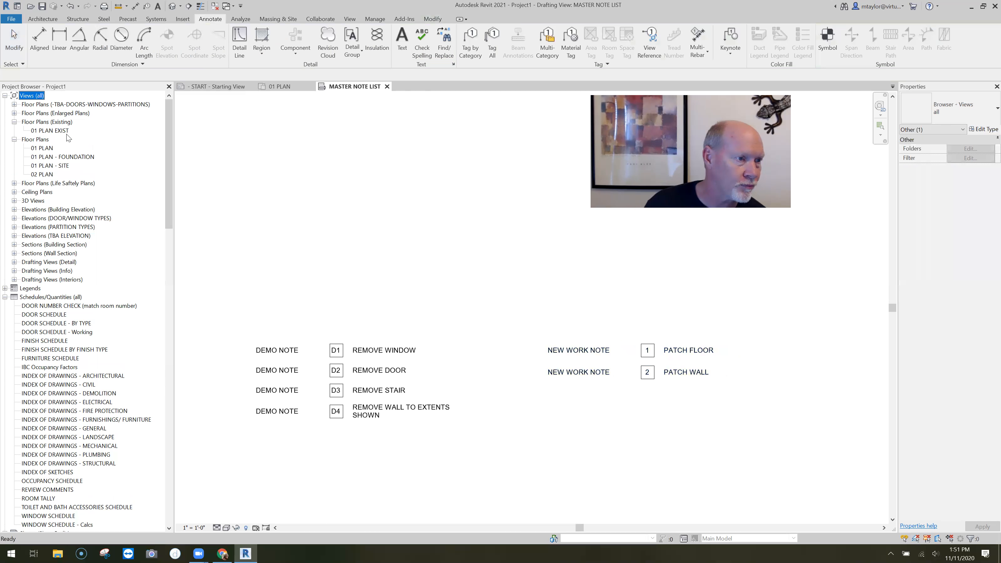
pyautogui.doubleClick(42, 148)
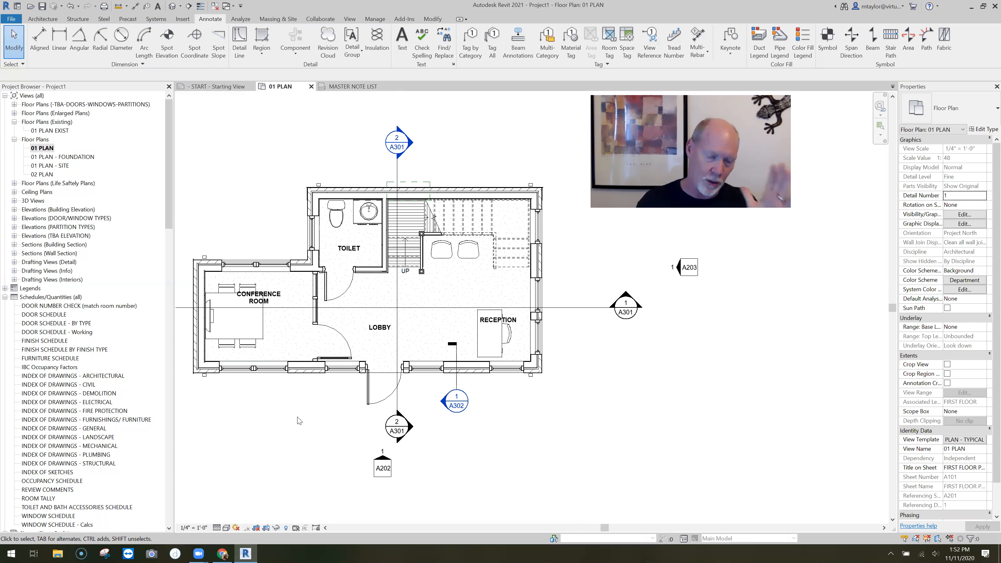
pyautogui.scroll(3, 365, 300)
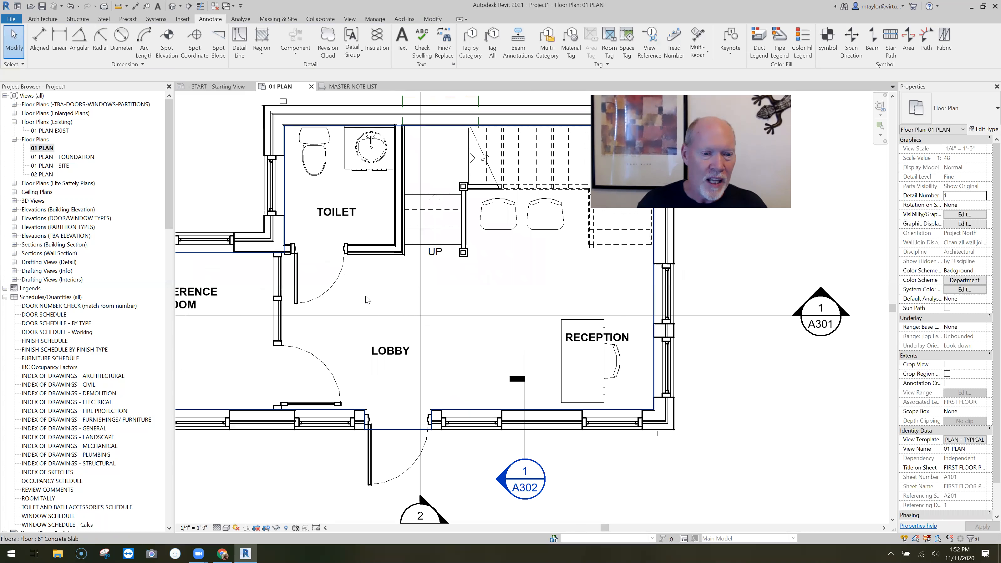
pyautogui.scroll(-2, 396, 293)
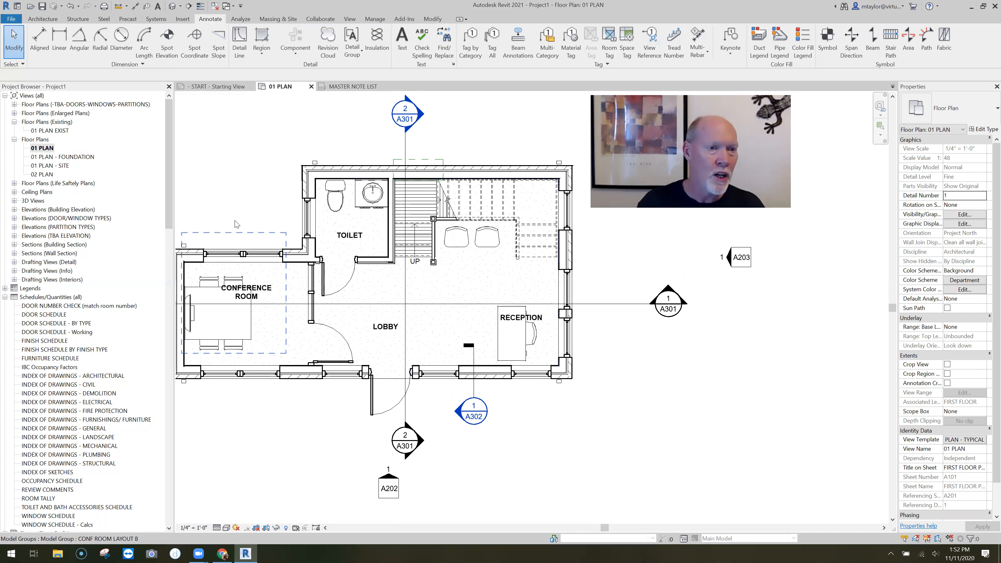
# Copy the REMOVE WINDOW note from MASTER NOTE LIST and paste it into 01 PLAN, just above the conference room
pyautogui.hotkey('ctrl', 'Tab')
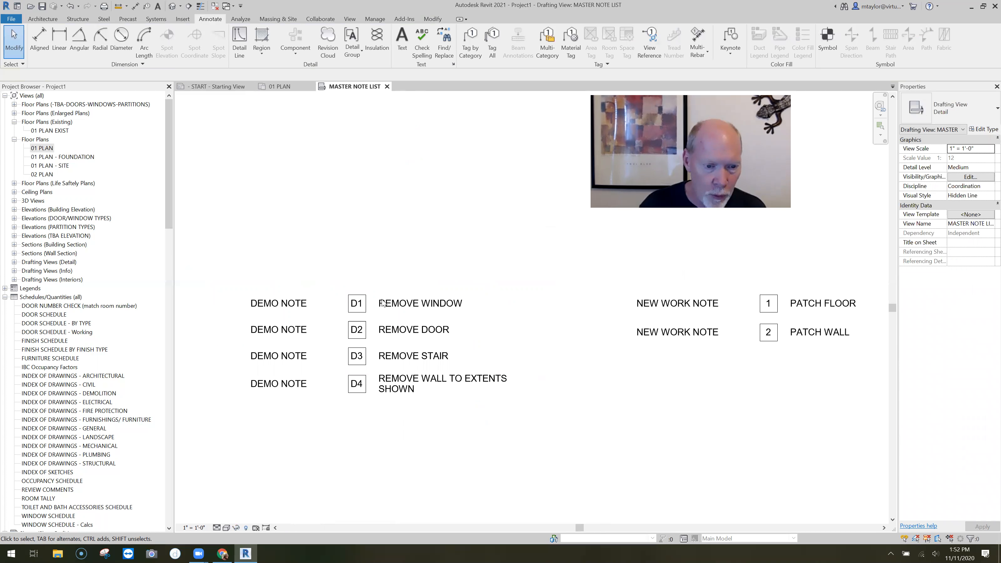
pyautogui.click(383, 303)
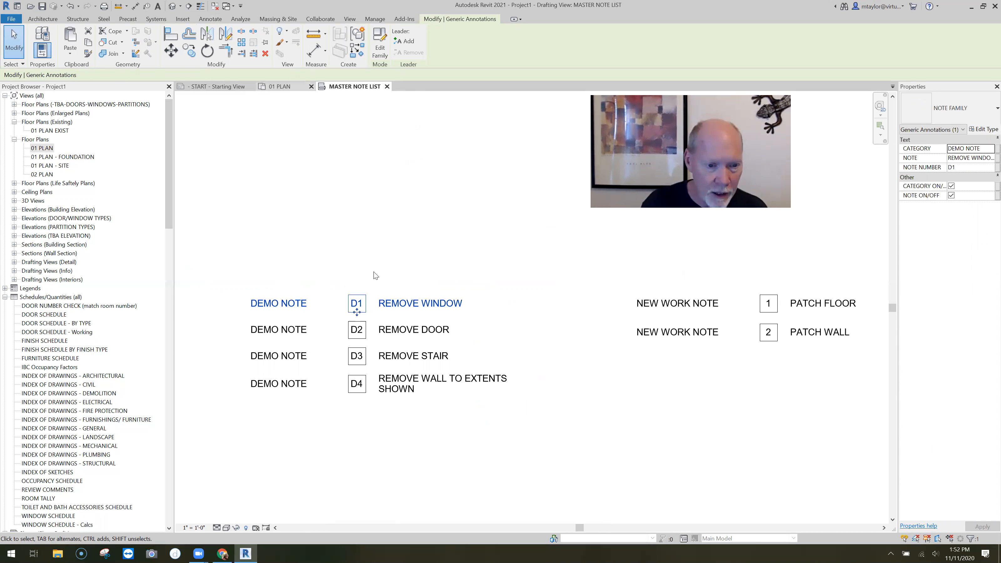
pyautogui.click(279, 87)
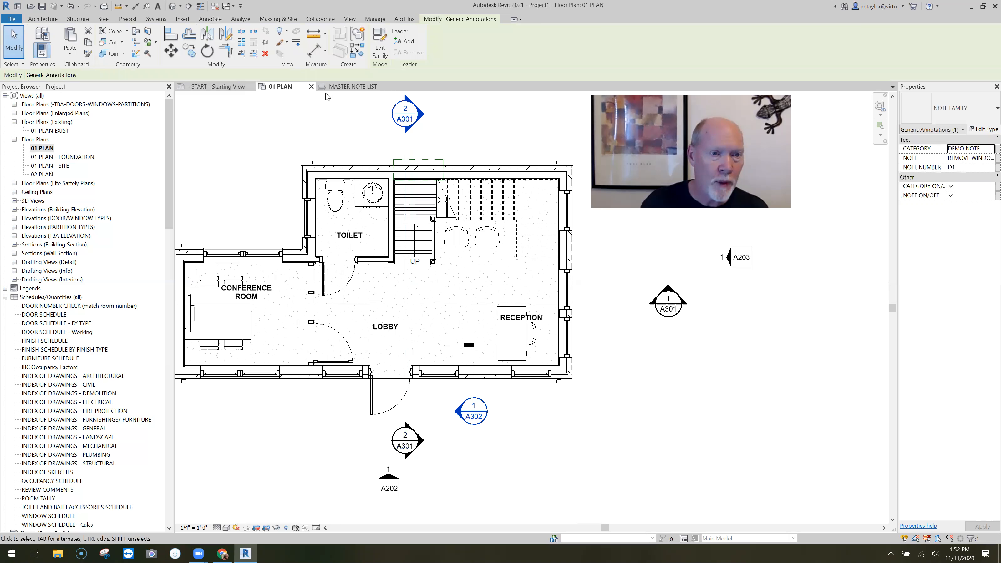
pyautogui.moveTo(302, 172); pyautogui.dragTo(304, 172, button='middle')
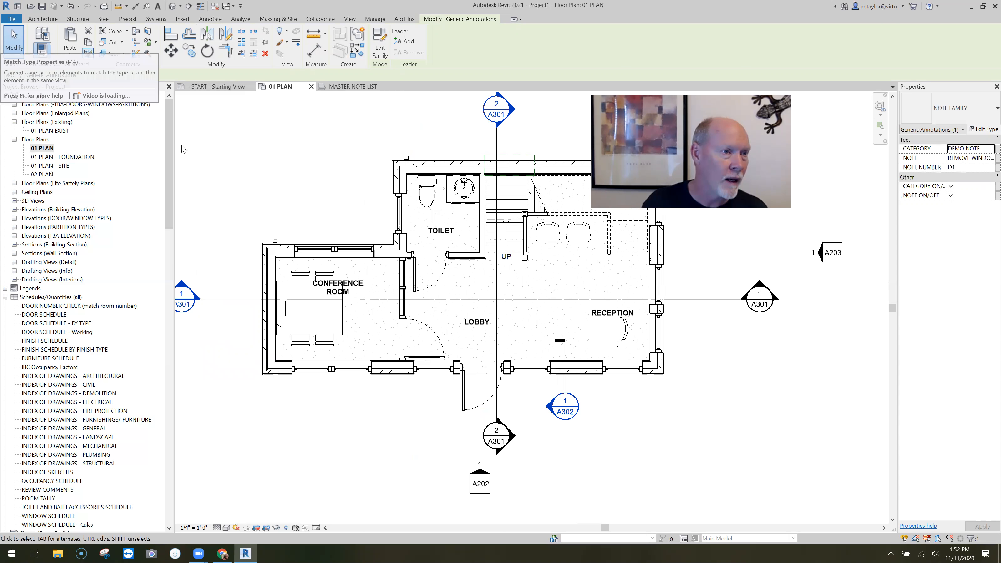
pyautogui.click(70, 37)
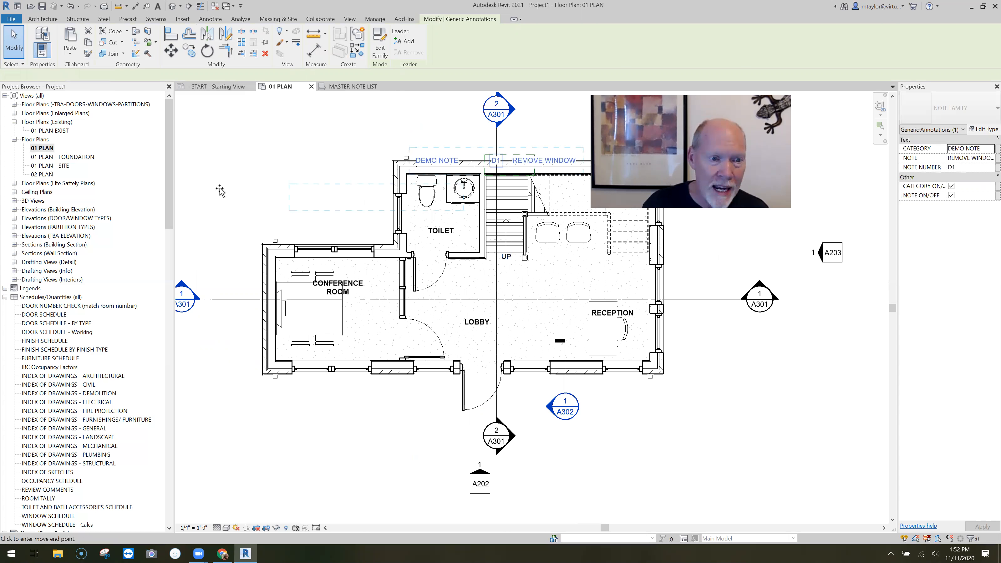
pyautogui.scroll(-1, 216, 192)
pyautogui.click(271, 240)
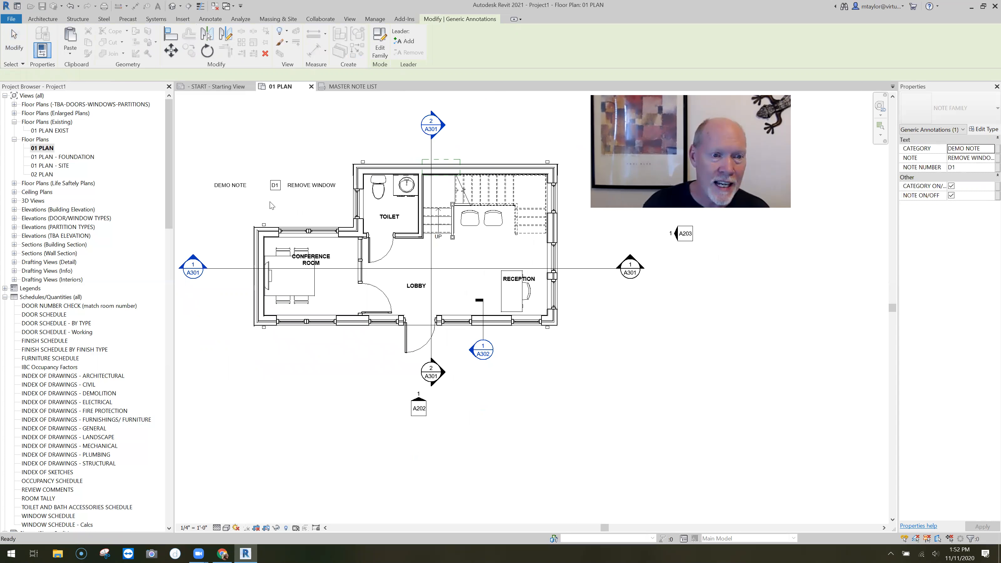
pyautogui.scroll(2, 311, 203)
pyautogui.click(330, 202)
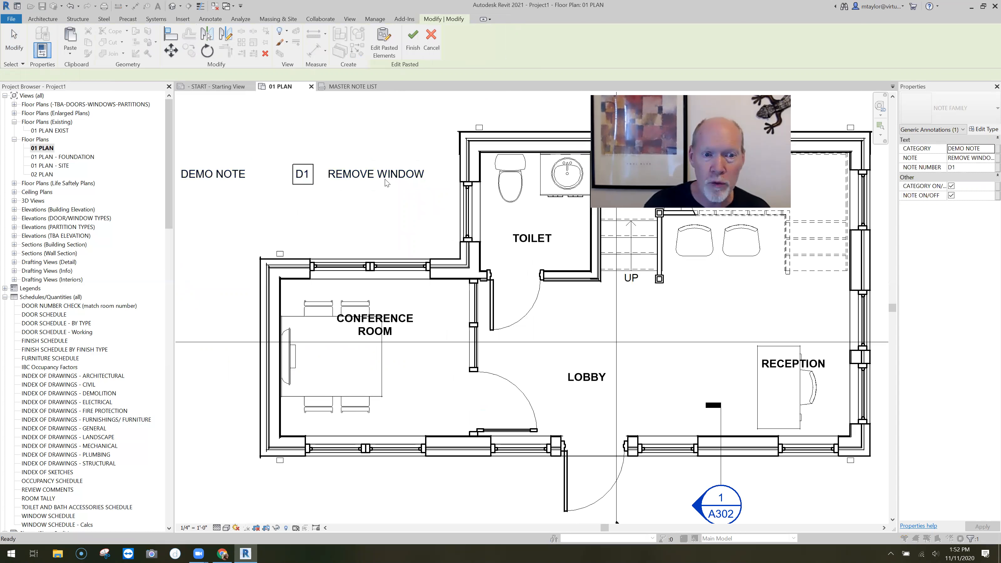
pyautogui.scroll(-1, 379, 194)
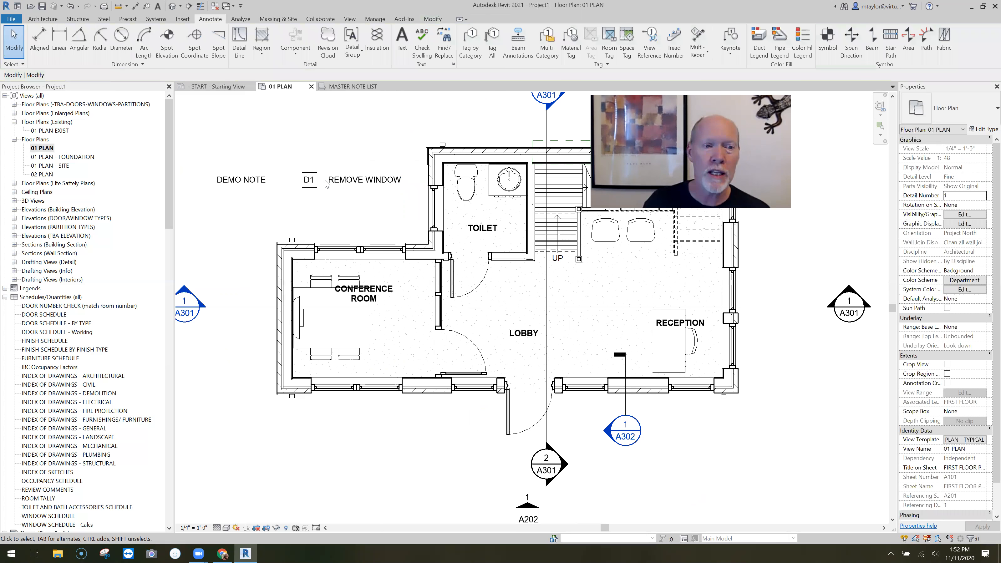
# Hide the category and note text of the pasted D1 annotation, leaving only its number box
pyautogui.click(352, 230)
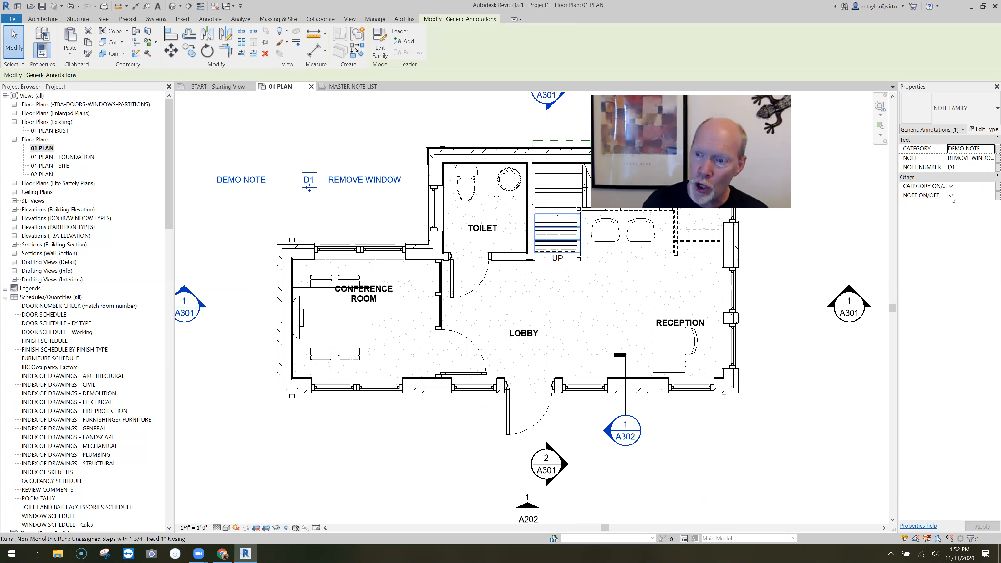
pyautogui.click(951, 186)
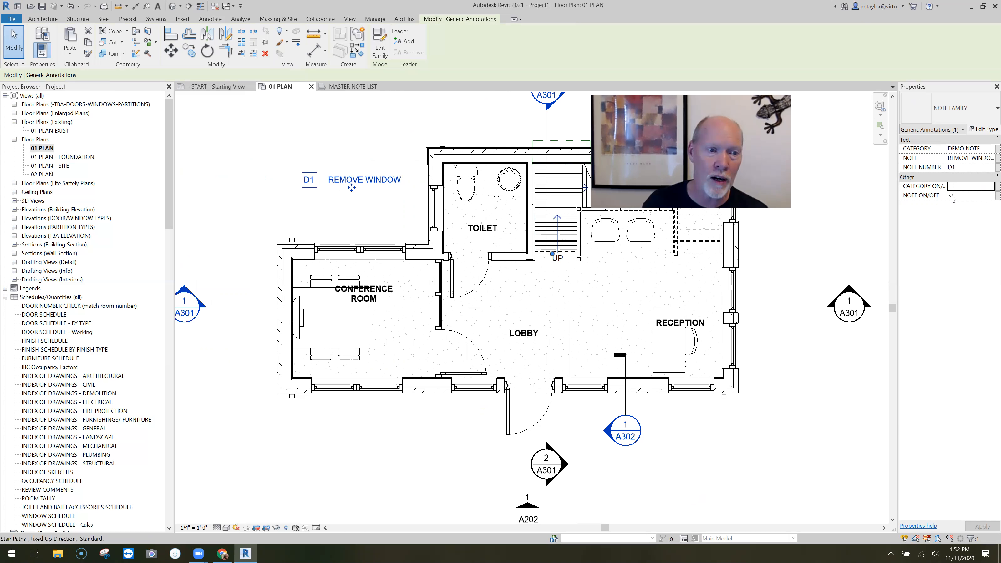
pyautogui.click(951, 195)
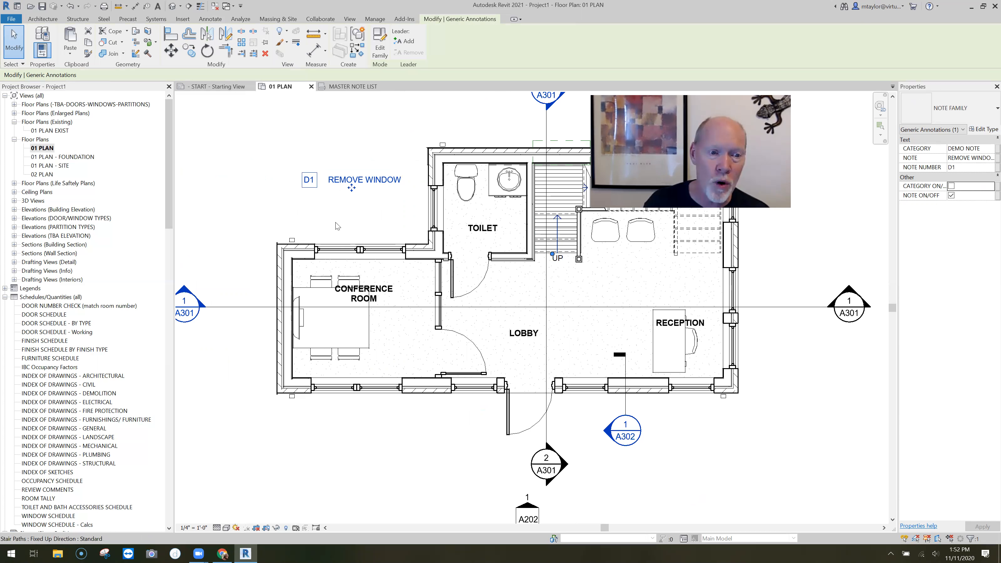
# Add a leader to the D1 note and set its type's leader arrowhead to Arrow Filled 15 Degree
pyautogui.scroll(3, 335, 222)
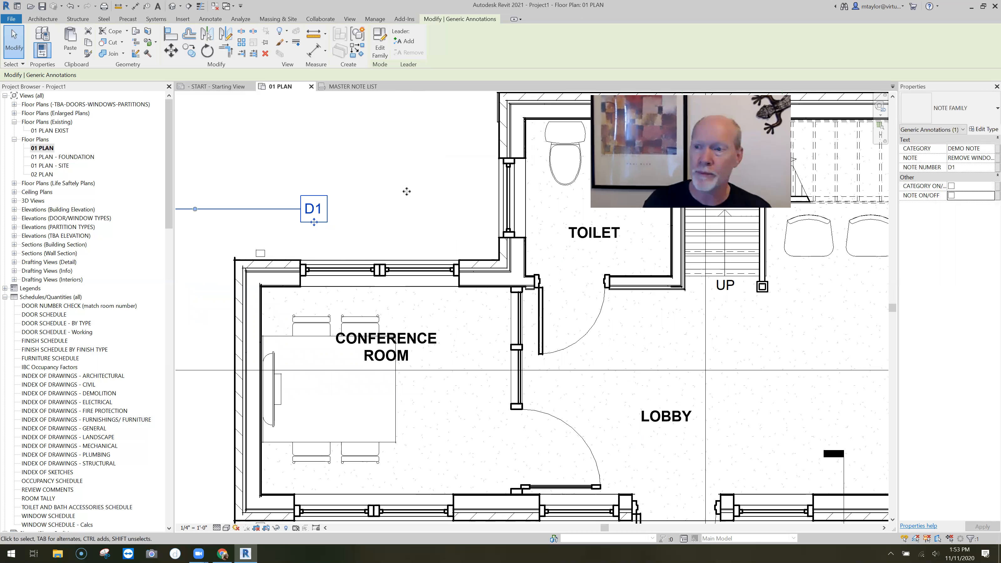
pyautogui.moveTo(297, 203); pyautogui.dragTo(408, 196, button='middle')
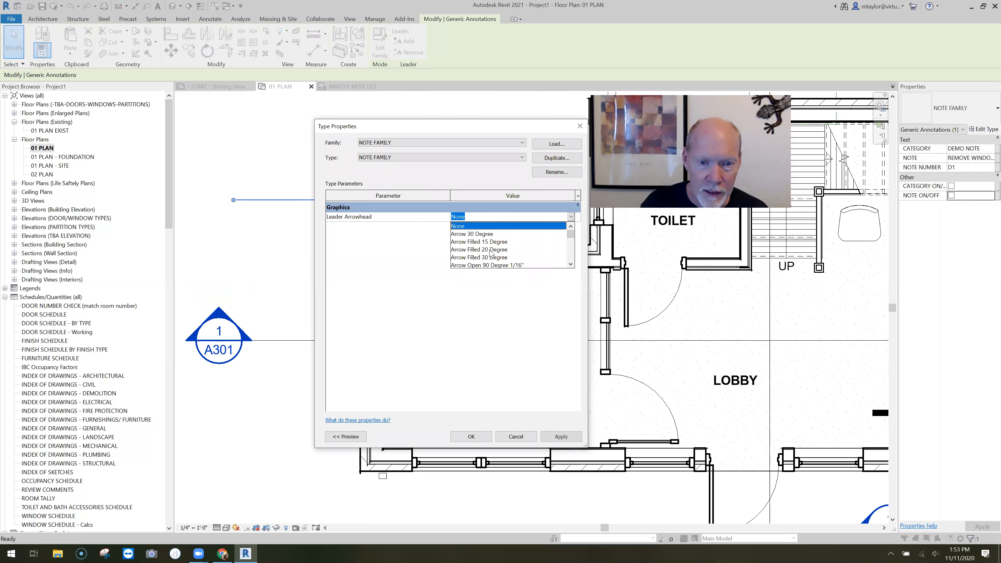
pyautogui.click(488, 242)
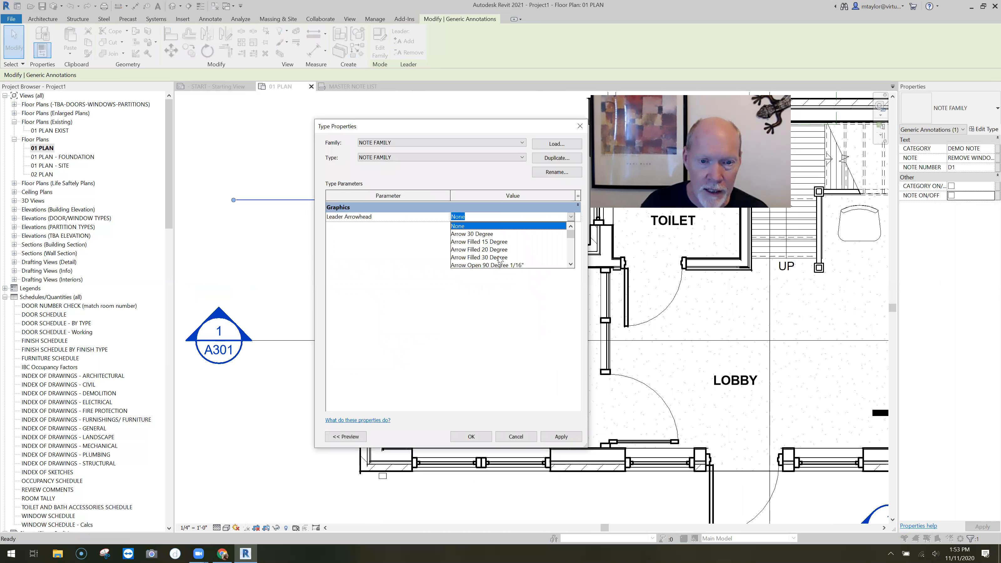
pyautogui.click(478, 434)
# Shape the D1 leader so its elbow sits beside the number box and its arrow points at the conference room's upper window
pyautogui.moveTo(298, 216); pyautogui.dragTo(452, 201)
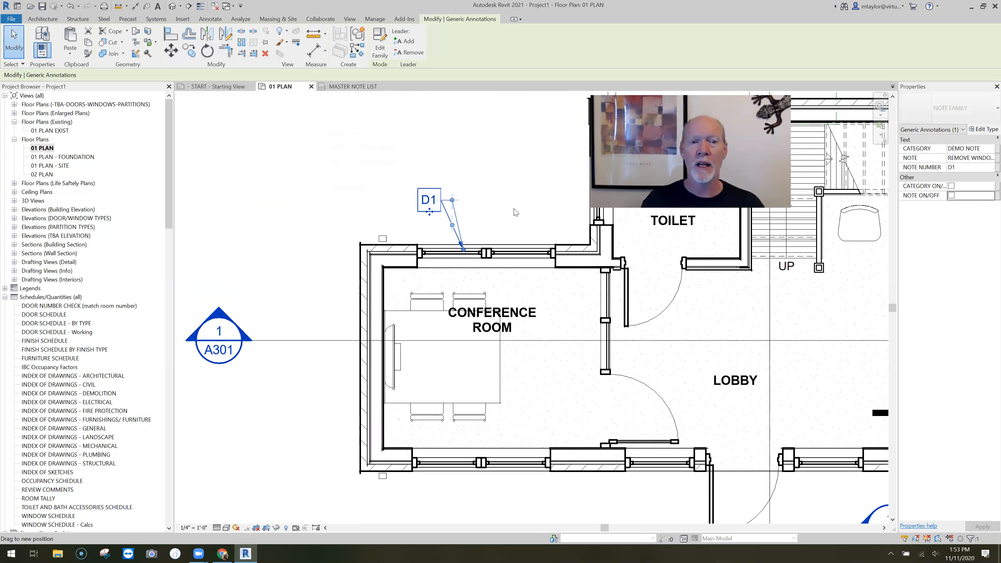
pyautogui.click(447, 182)
pyautogui.click(445, 201)
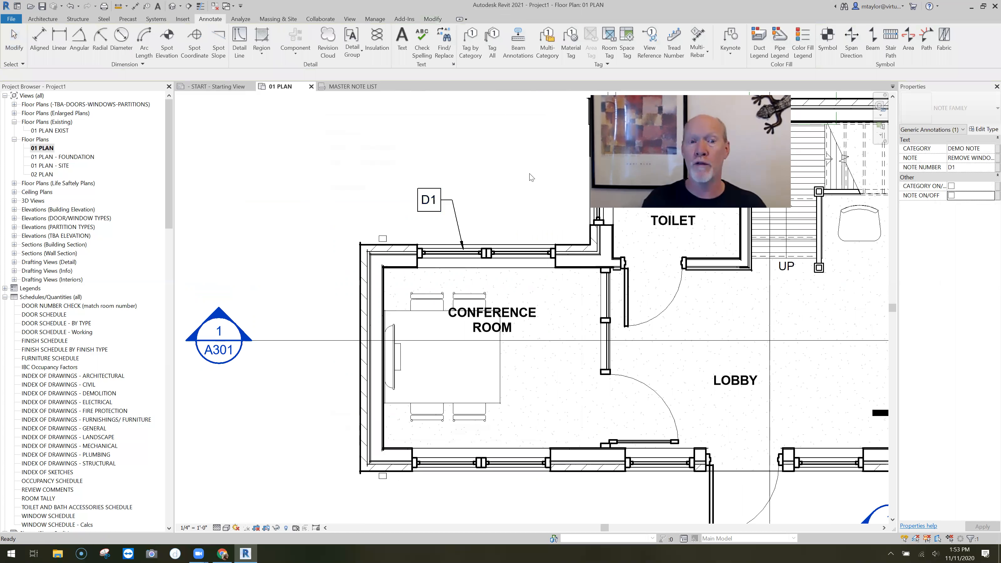
pyautogui.scroll(-1, 528, 173)
pyautogui.moveTo(528, 173); pyautogui.dragTo(408, 166, button='middle')
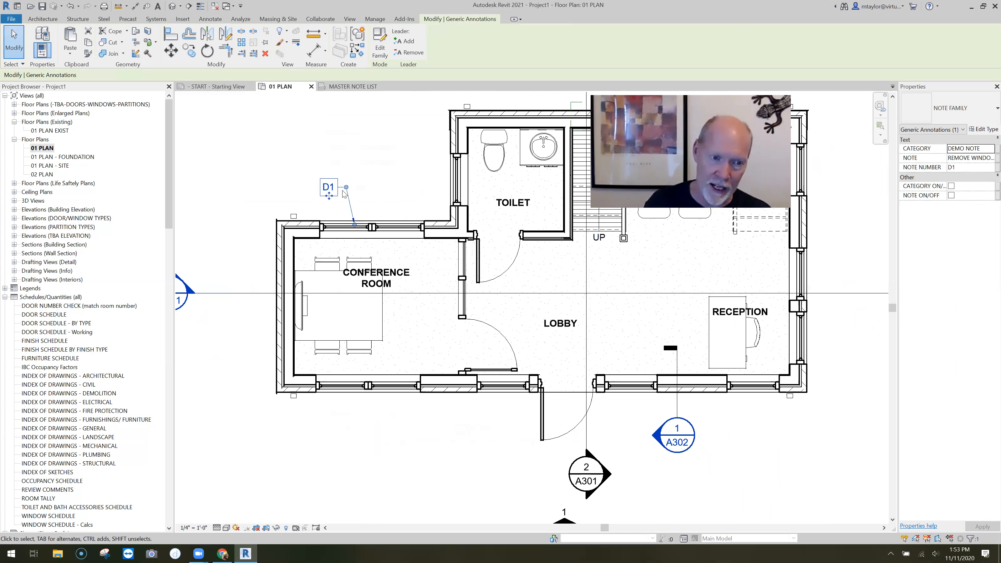
# Show the D1 note's text in the plan, then hide it again
pyautogui.scroll(1, 390, 192)
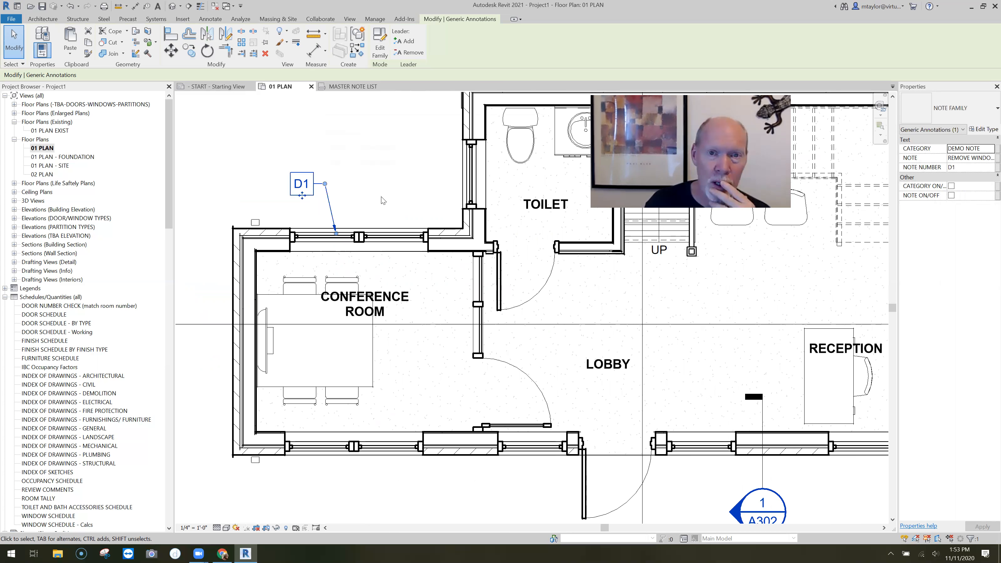
pyautogui.moveTo(386, 198); pyautogui.dragTo(369, 188, button='middle')
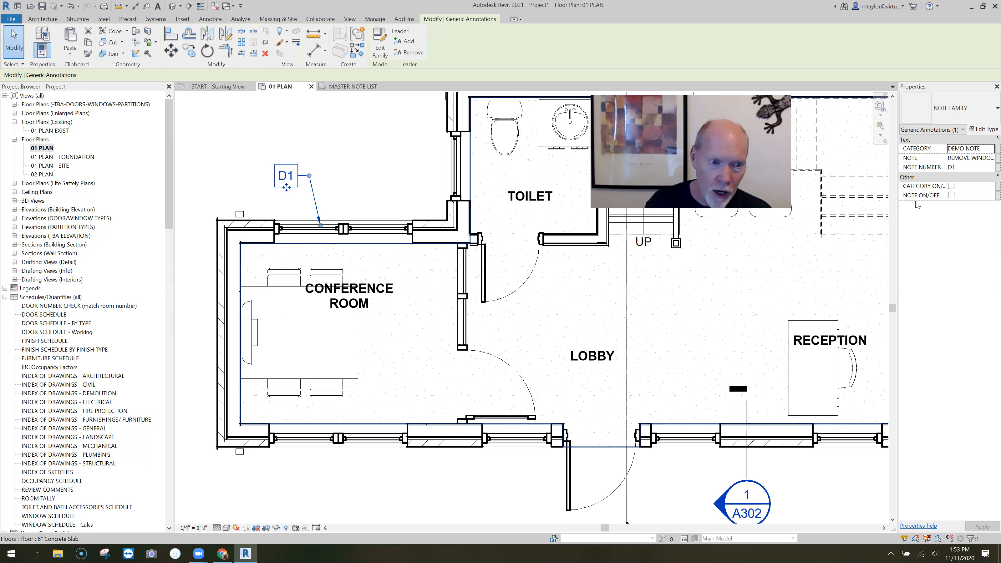
pyautogui.click(950, 195)
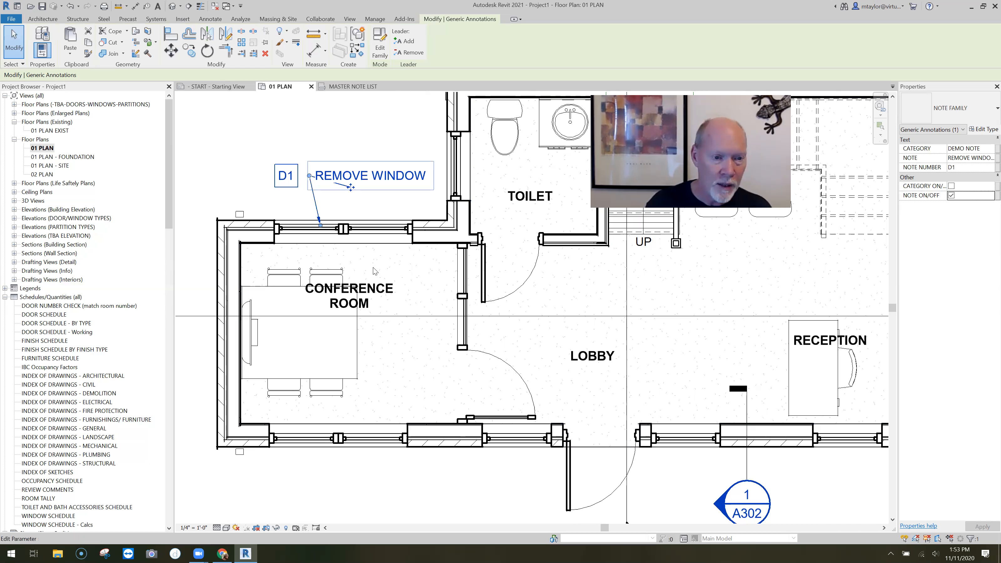
pyautogui.scroll(-1, 346, 218)
pyautogui.press('Escape')
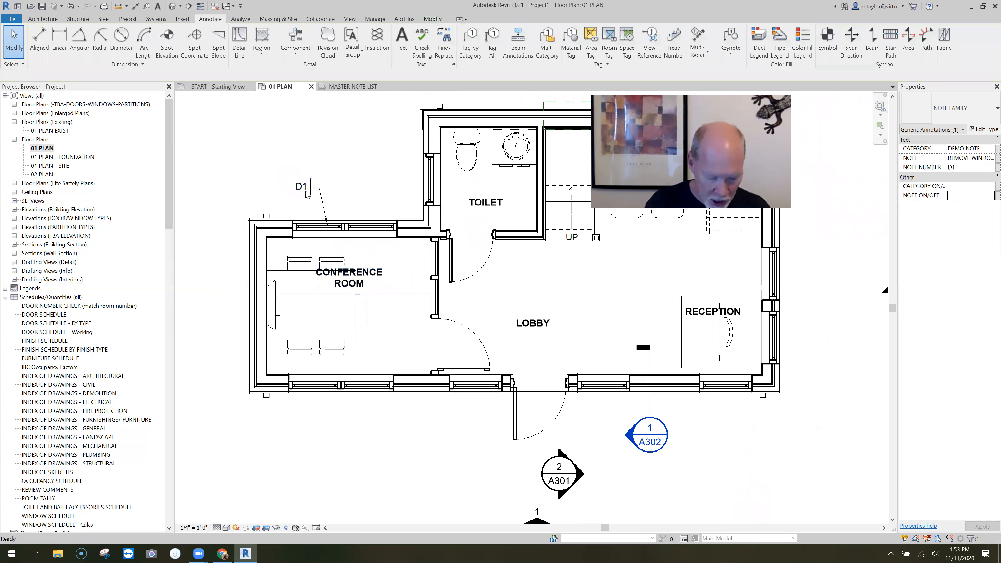
pyautogui.click(307, 194)
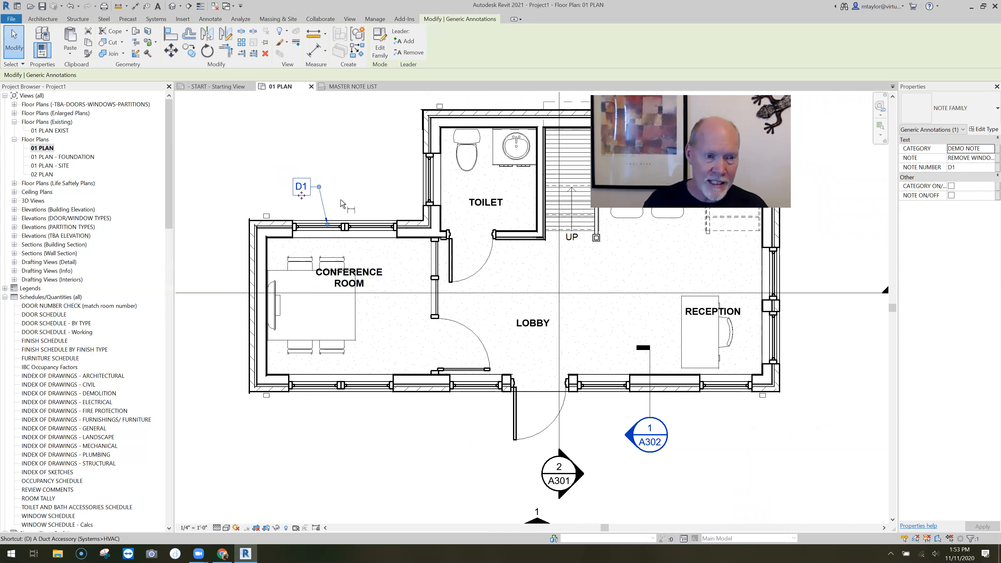
pyautogui.press('d')
pyautogui.press('i')
pyautogui.press('Escape')
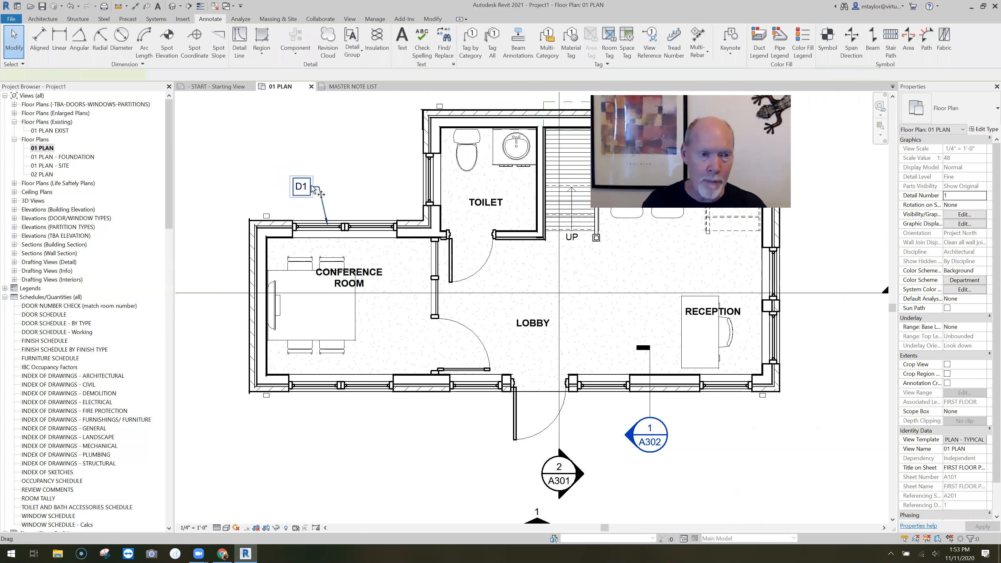
# Copy the D1 note to below the conference room and point the copy's leader at the lower window
pyautogui.click(312, 189)
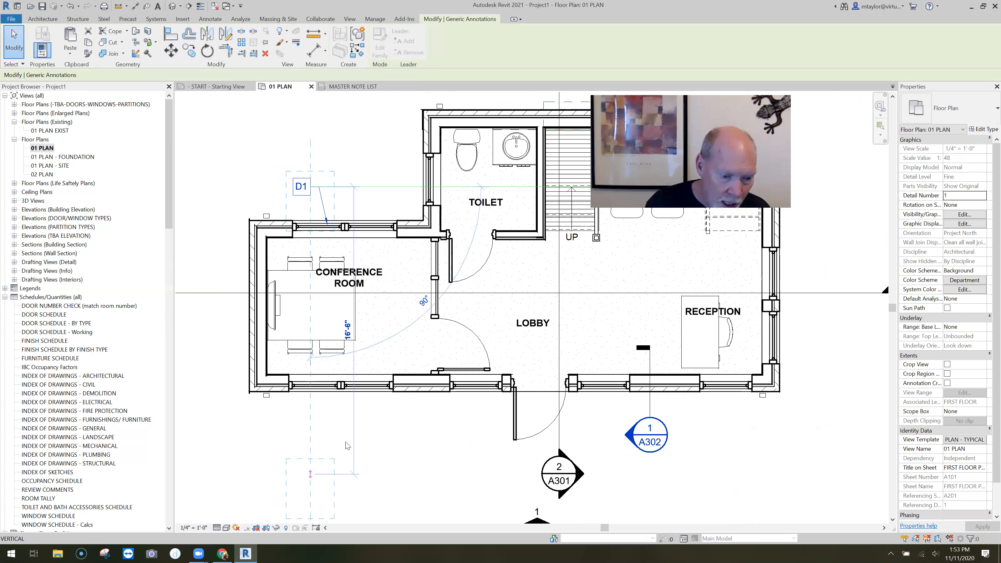
pyautogui.click(307, 468)
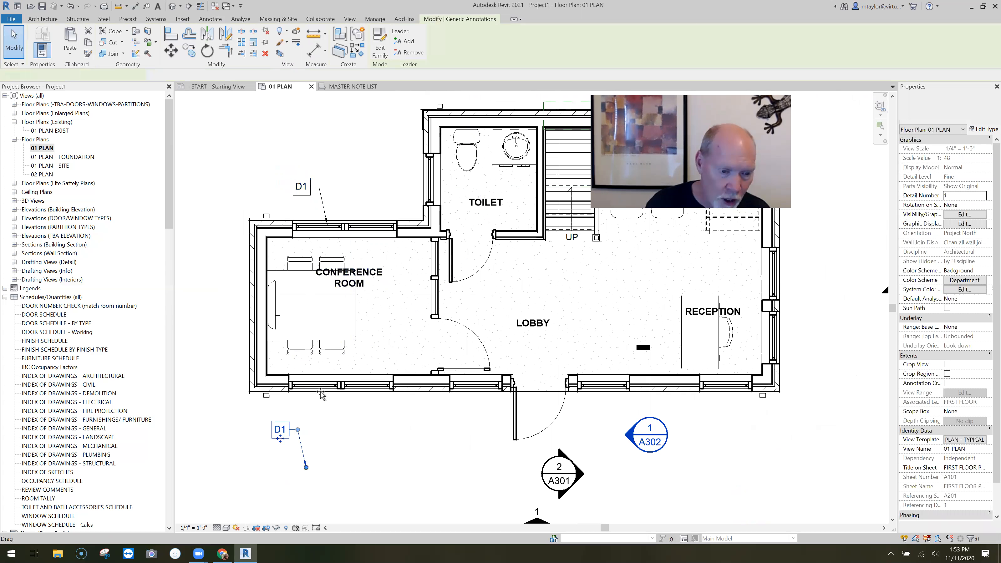
pyautogui.moveTo(320, 407); pyautogui.dragTo(320, 388)
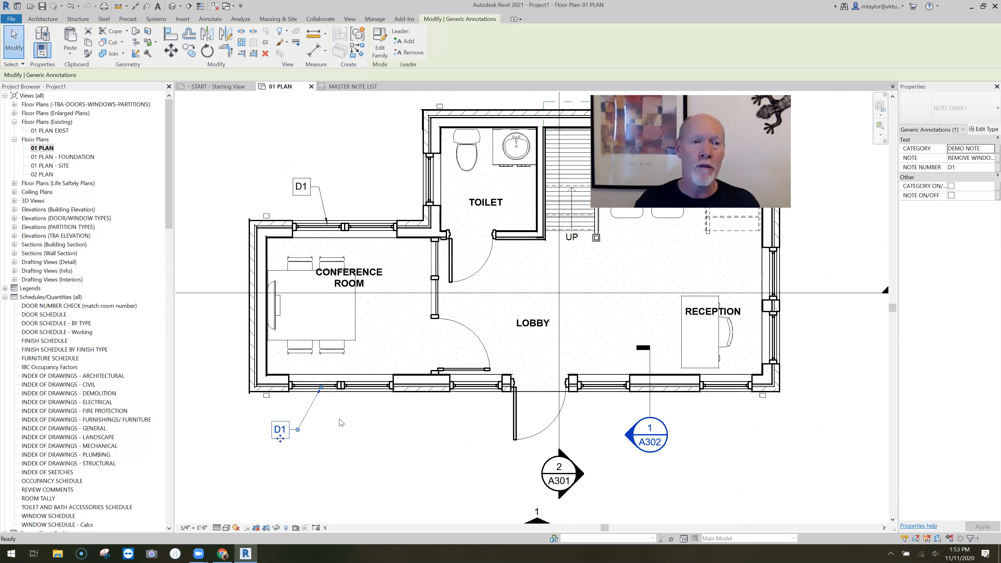
pyautogui.click(341, 422)
# Copy the REMOVE DOOR note from MASTER NOTE LIST and paste it into 01 PLAN at the door between conference room and lobby
pyautogui.click(352, 86)
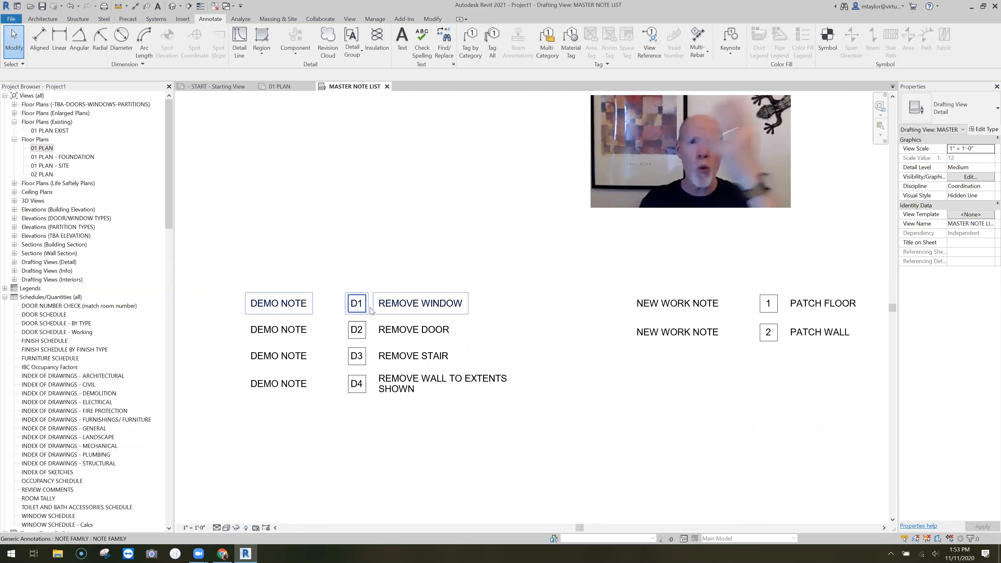
pyautogui.click(504, 331)
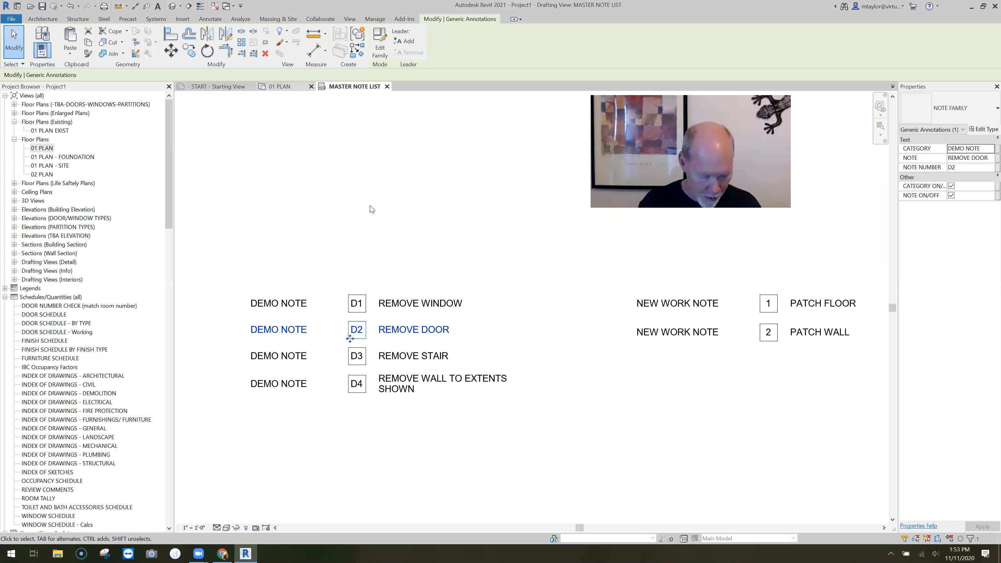
pyautogui.hotkey('ctrl', 'Tab')
pyautogui.press('m')
pyautogui.press('v')
pyautogui.click(381, 437)
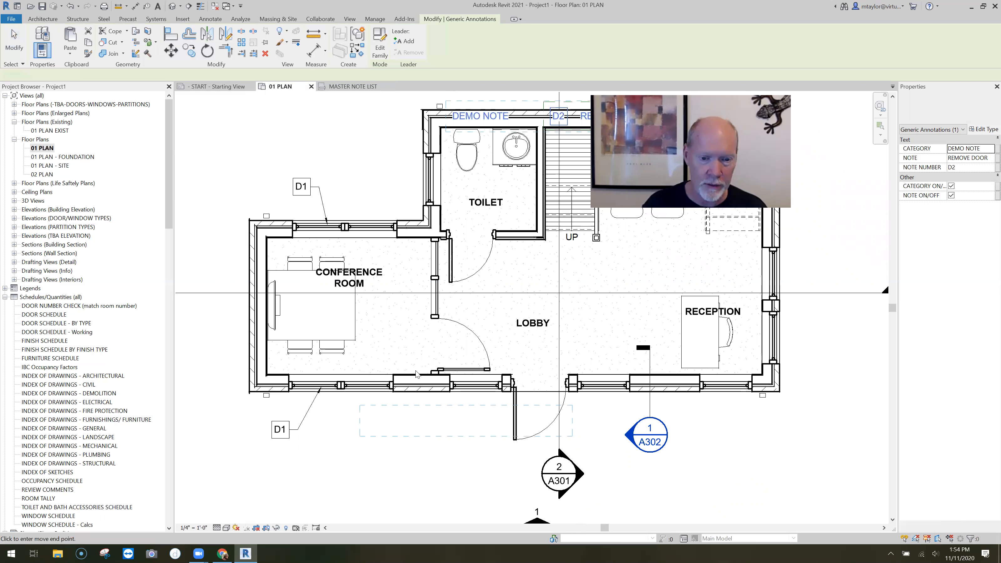
pyautogui.click(425, 341)
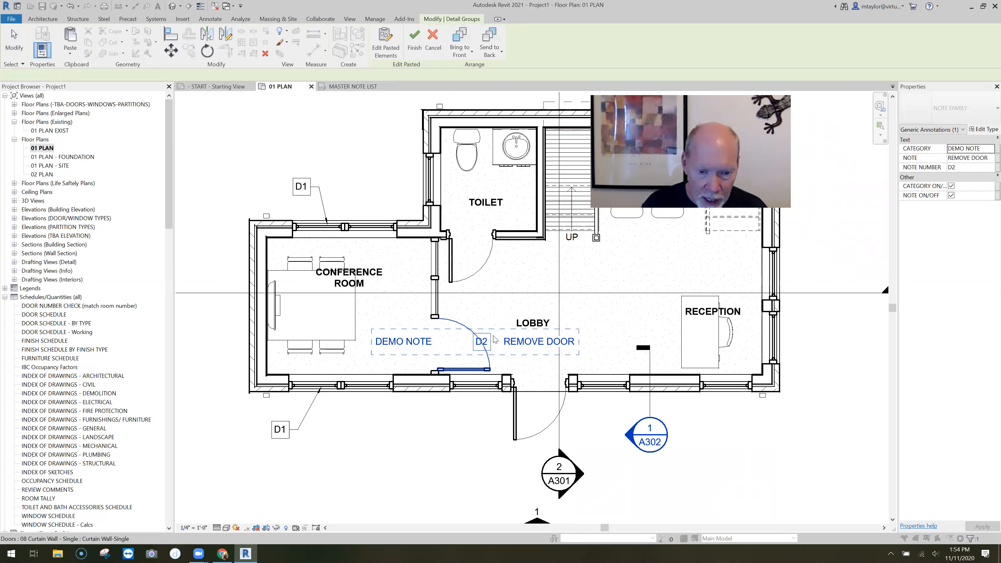
pyautogui.click(514, 328)
pyautogui.click(718, 296)
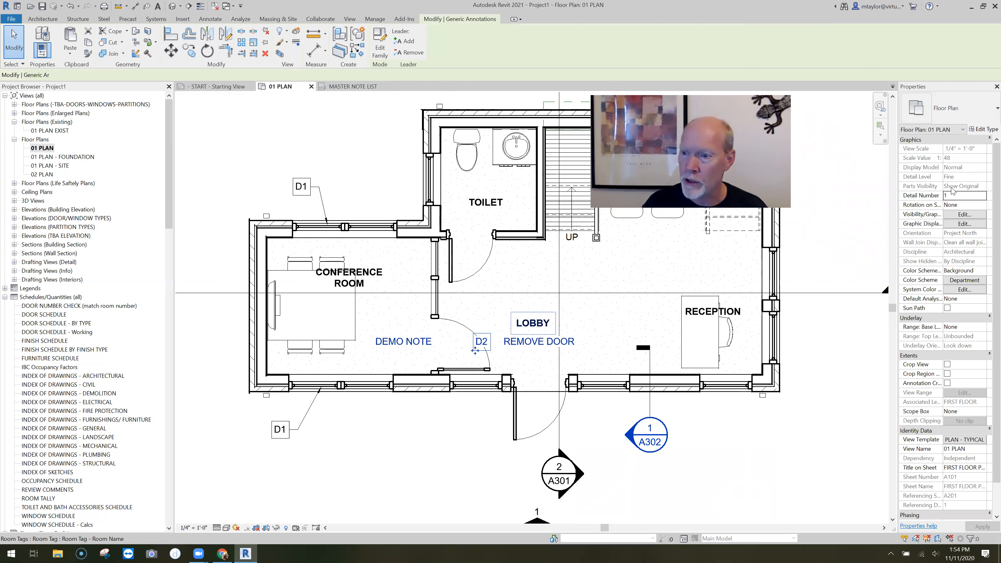
# Hide the D2 note's category and text, and add a leader pointing at the door between conference room and lobby
pyautogui.click(951, 186)
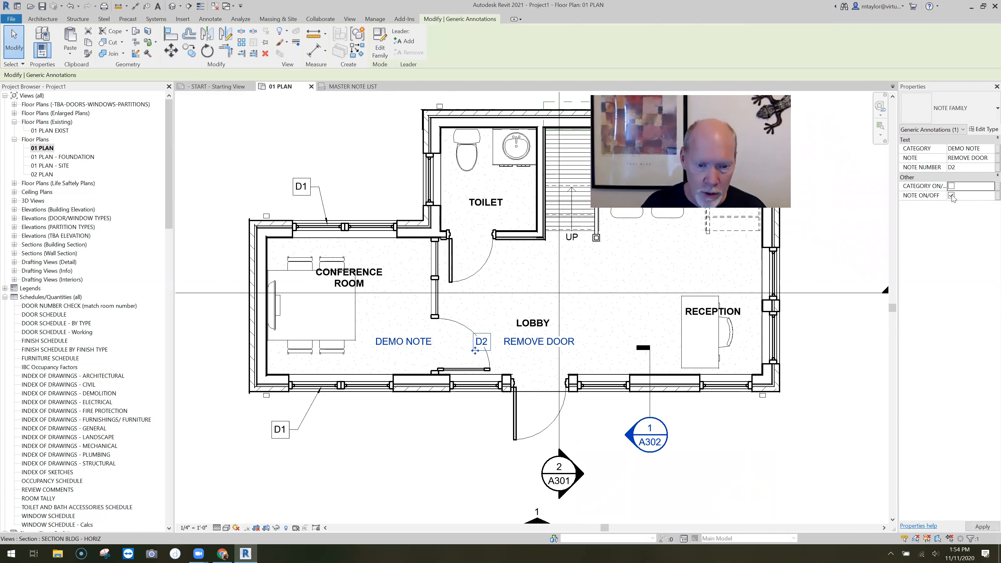
pyautogui.click(951, 196)
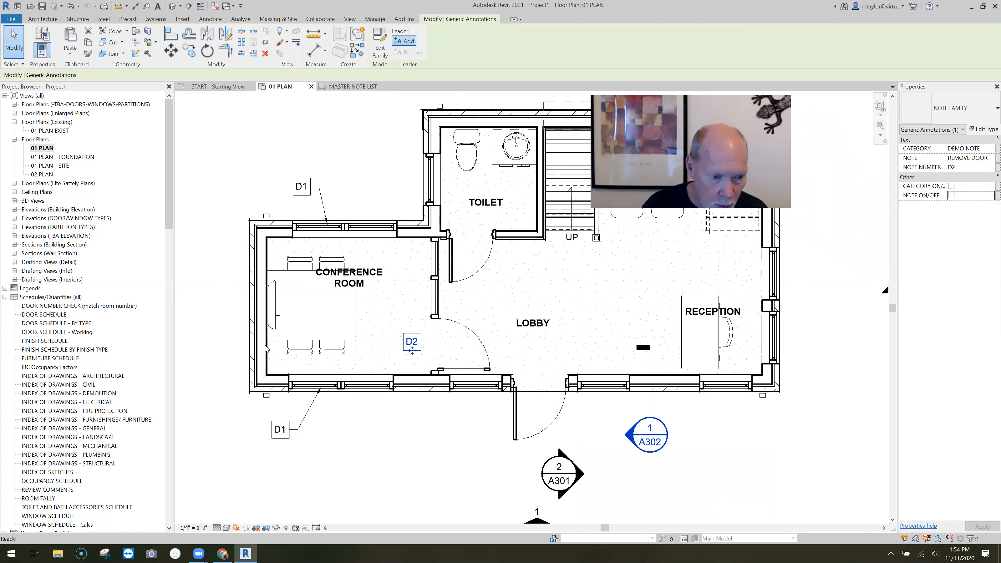
pyautogui.moveTo(265, 342)
pyautogui.mouseDown()
pyautogui.moveTo(459, 324)
pyautogui.moveTo(466, 363)
pyautogui.moveTo(439, 350)
pyautogui.moveTo(443, 341)
pyautogui.mouseUp()
pyautogui.click(361, 404)
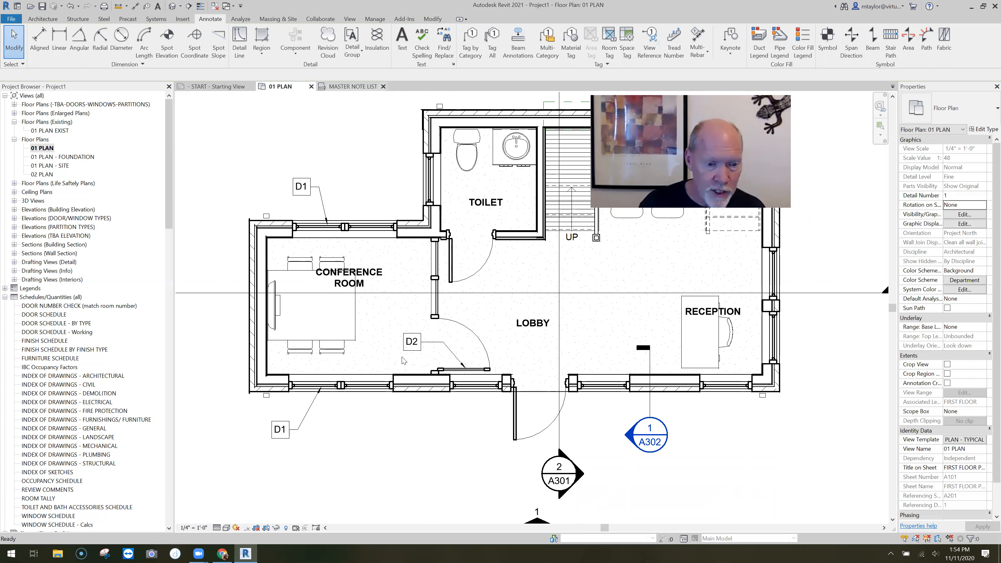
pyautogui.click(402, 357)
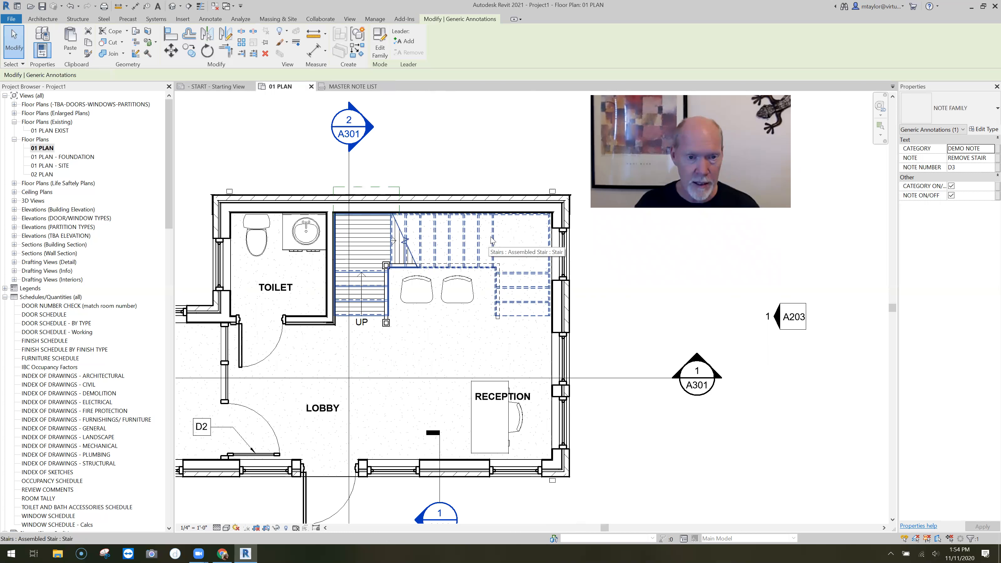
# Place the pasted REMOVE STAIR note outside the building above the stair and hide its category and note text
pyautogui.moveTo(348, 211); pyautogui.dragTo(513, 164)
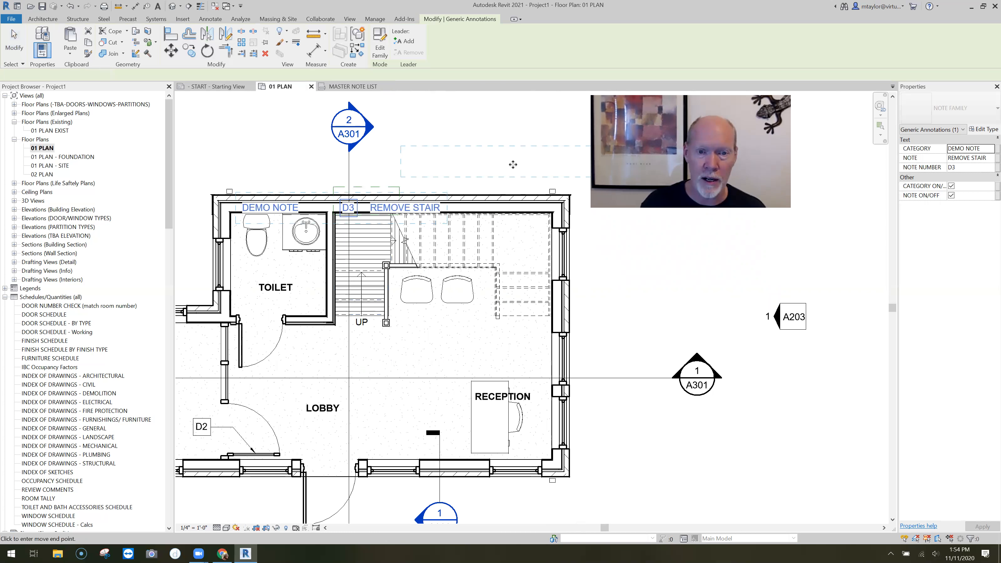
pyautogui.click(512, 164)
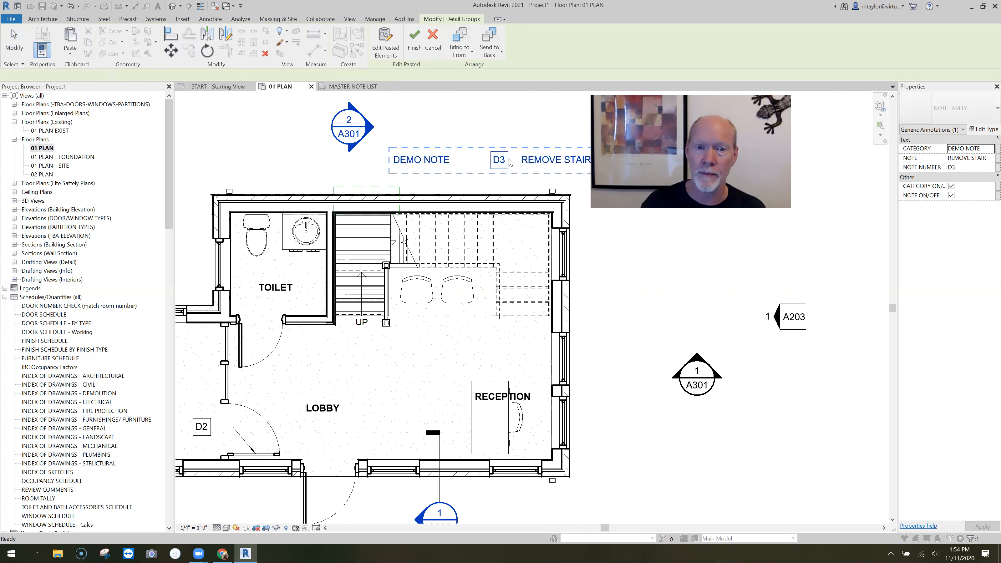
pyautogui.press('Escape')
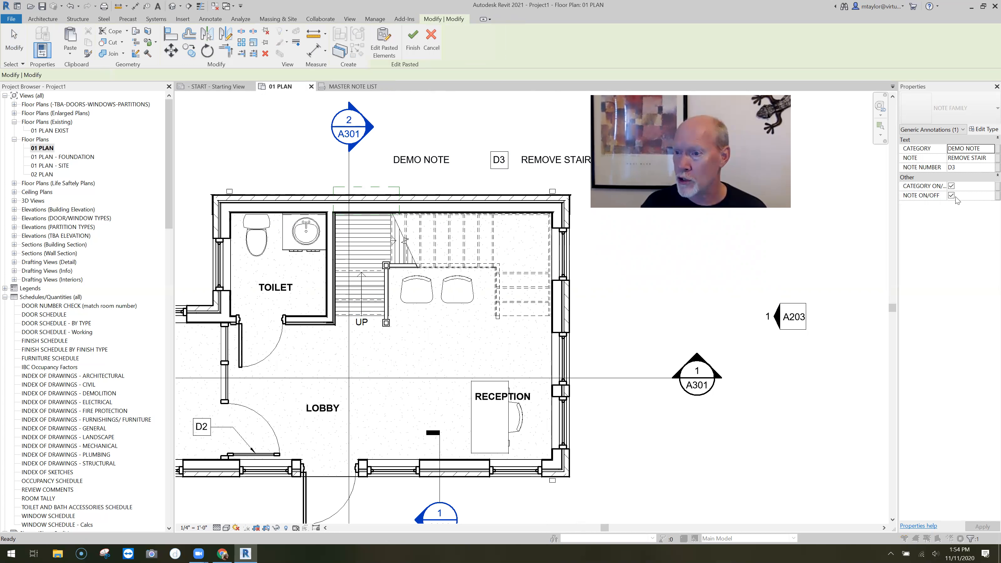
pyautogui.click(951, 186)
pyautogui.click(951, 195)
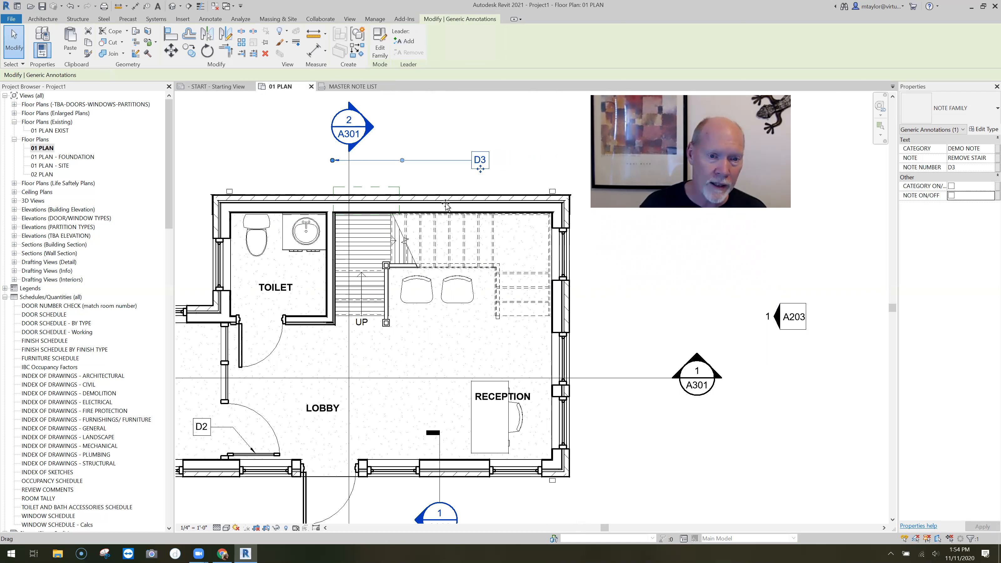
# Shape the D3 leader so its elbow sits beside the number box and its arrow points at the stair
pyautogui.moveTo(443, 177); pyautogui.dragTo(448, 161)
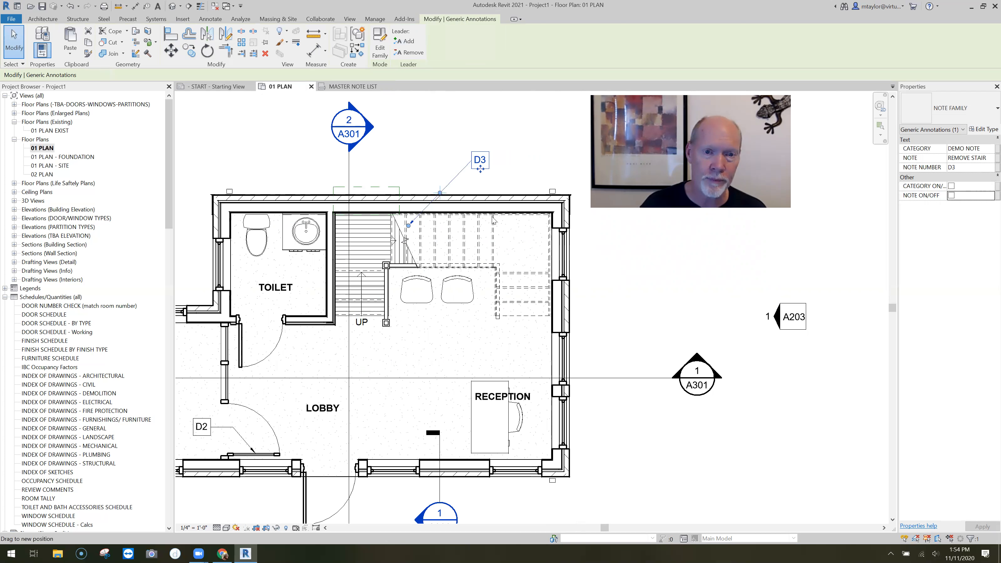
pyautogui.click(453, 153)
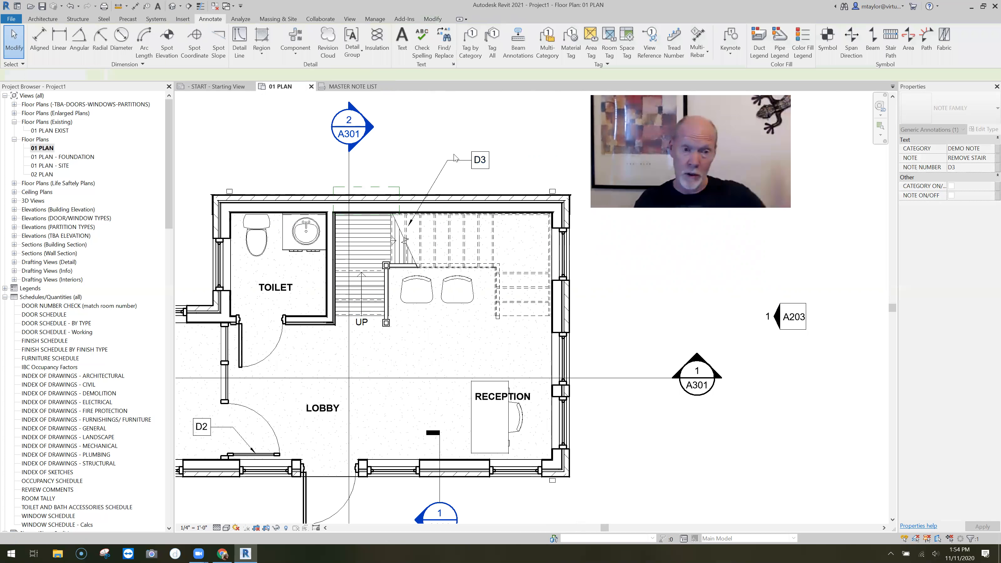
pyautogui.moveTo(453, 153); pyautogui.dragTo(403, 143, button='middle')
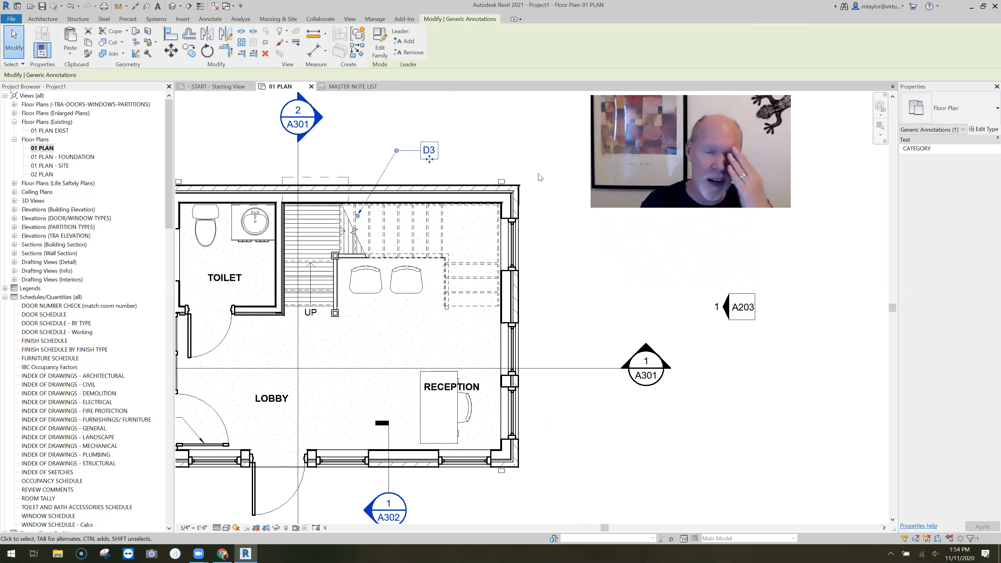
pyautogui.moveTo(540, 206); pyautogui.dragTo(492, 197, button='middle')
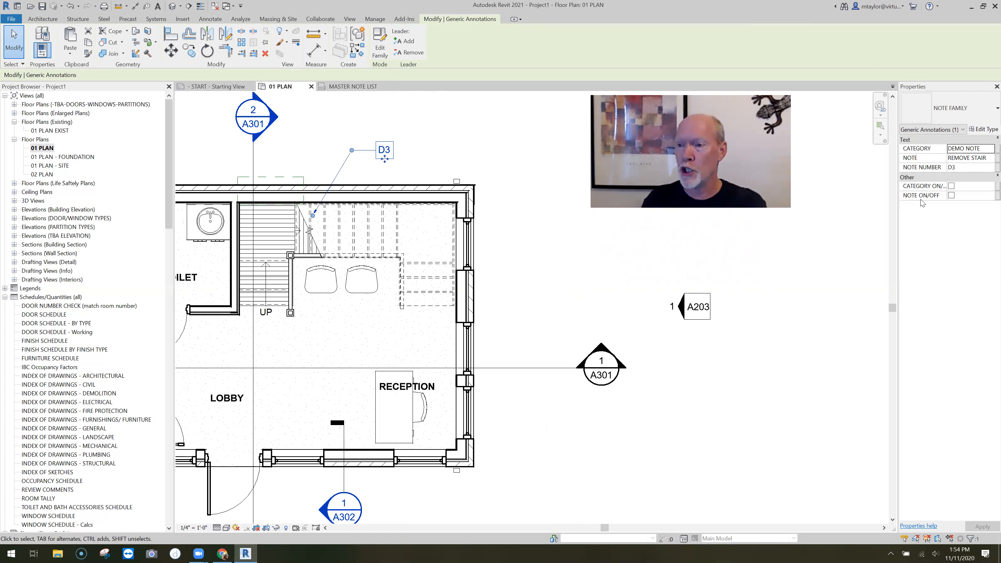
# Show the D3 note's text in the plan, review MASTER NOTE LIST, and hide the text again
pyautogui.click(952, 195)
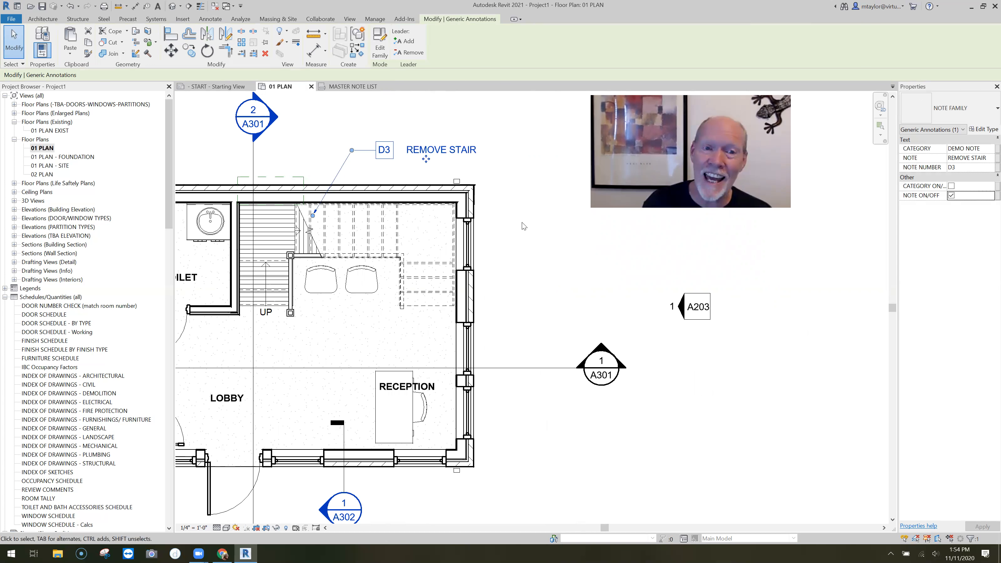
pyautogui.click(534, 203)
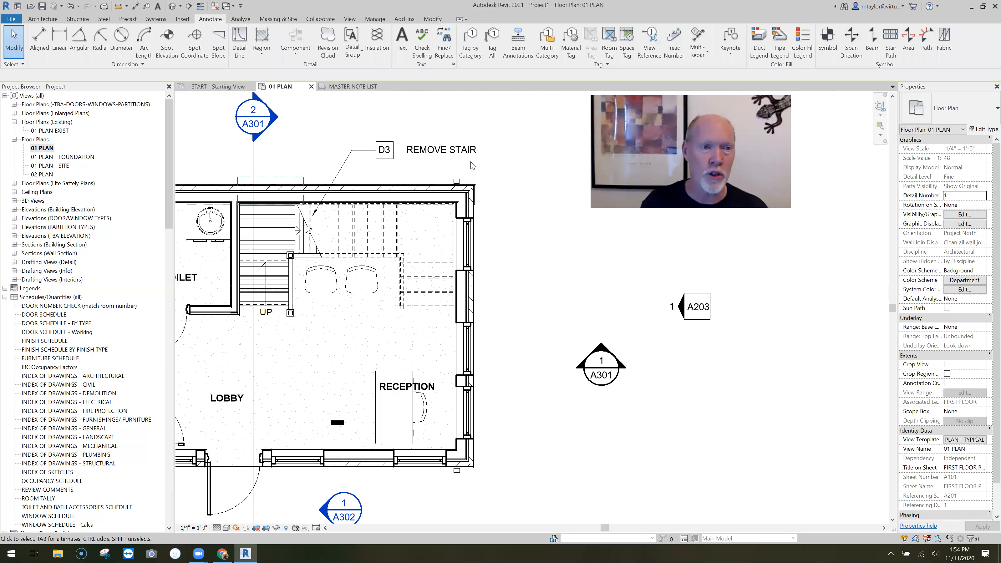
pyautogui.click(354, 87)
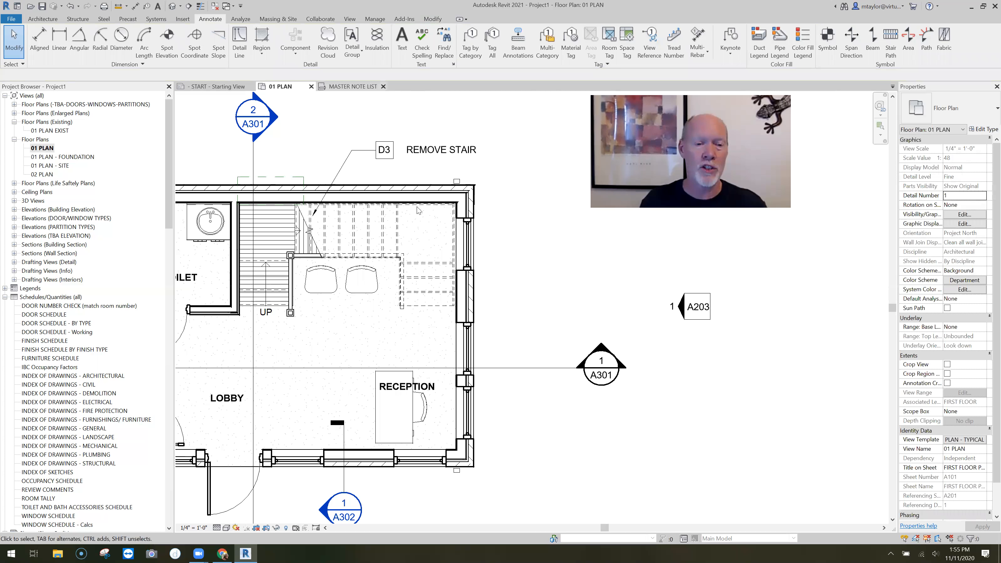
pyautogui.moveTo(476, 418); pyautogui.dragTo(493, 386, button='middle')
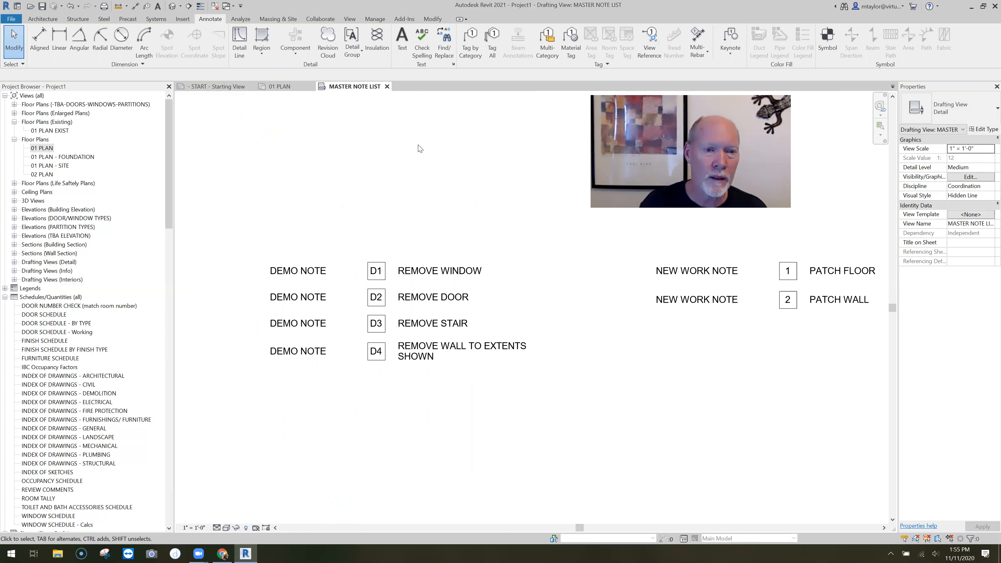
pyautogui.hotkey('ctrl', 'Tab')
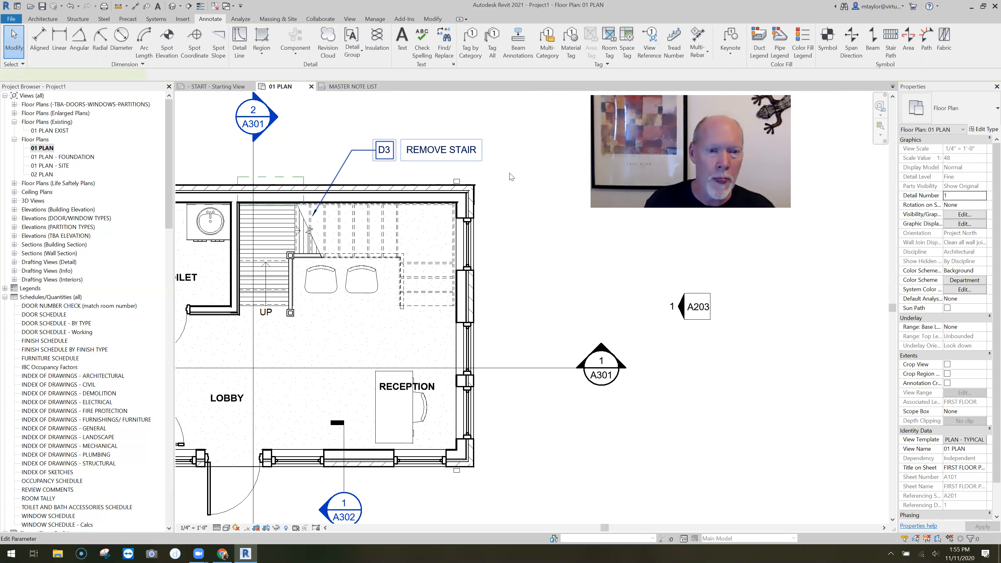
pyautogui.scroll(-2, 508, 241)
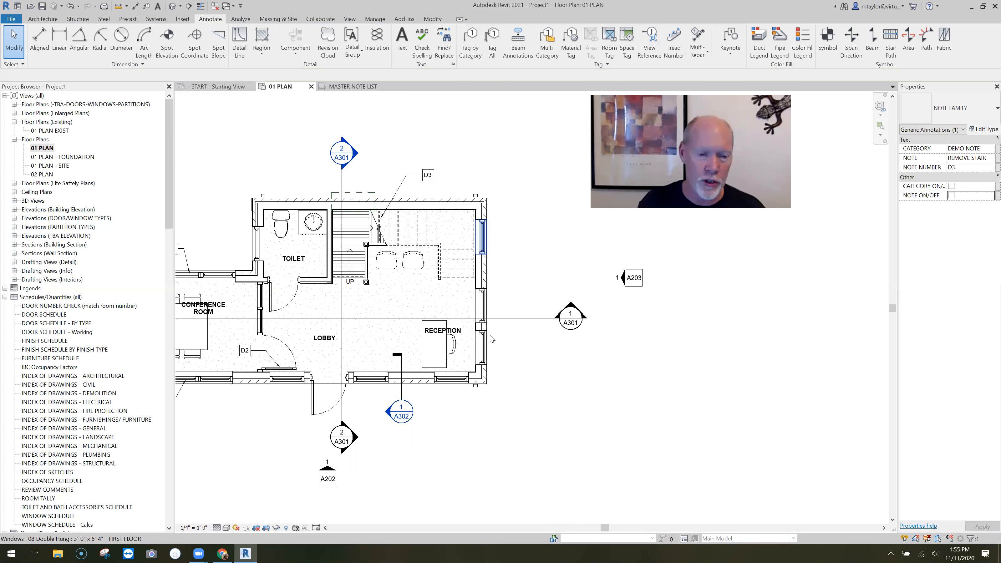
pyautogui.click(495, 427)
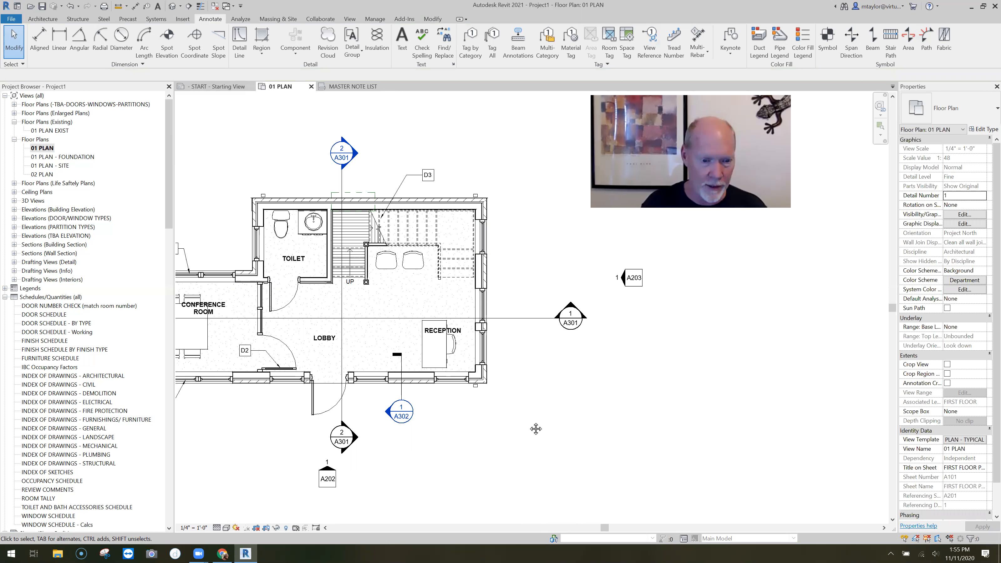
# Copy the REMOVE WALL TO EXTENTS SHOWN note from MASTER NOTE LIST and paste it into 01 PLAN outside, below the reception
pyautogui.moveTo(536, 428); pyautogui.dragTo(573, 432, button='middle')
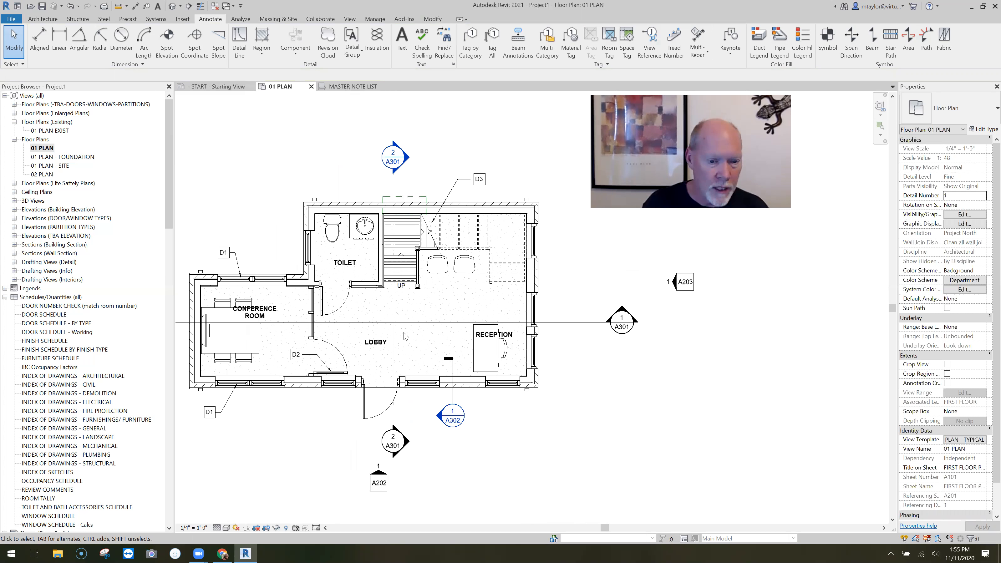
pyautogui.hotkey('ctrl', 'Tab')
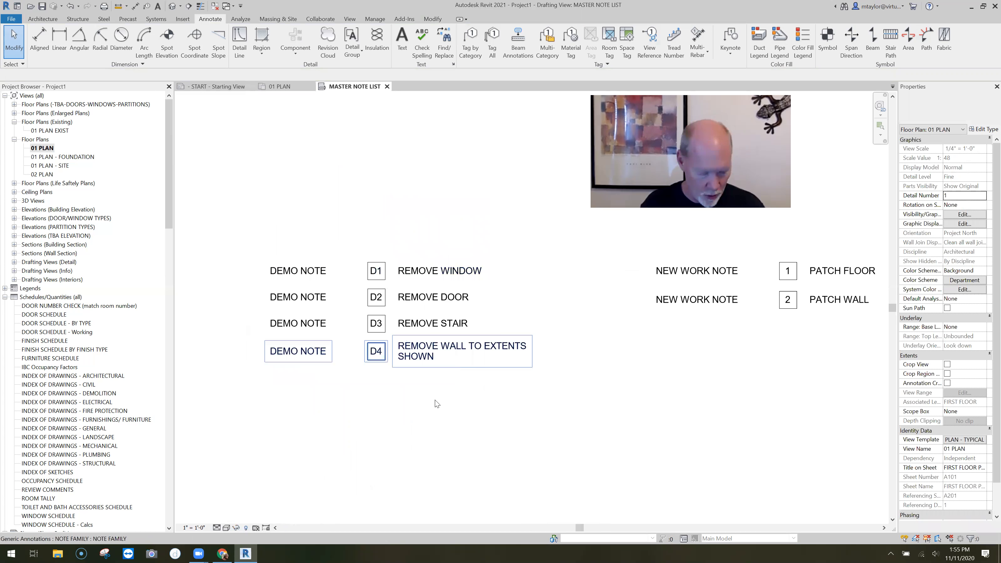
pyautogui.click(436, 403)
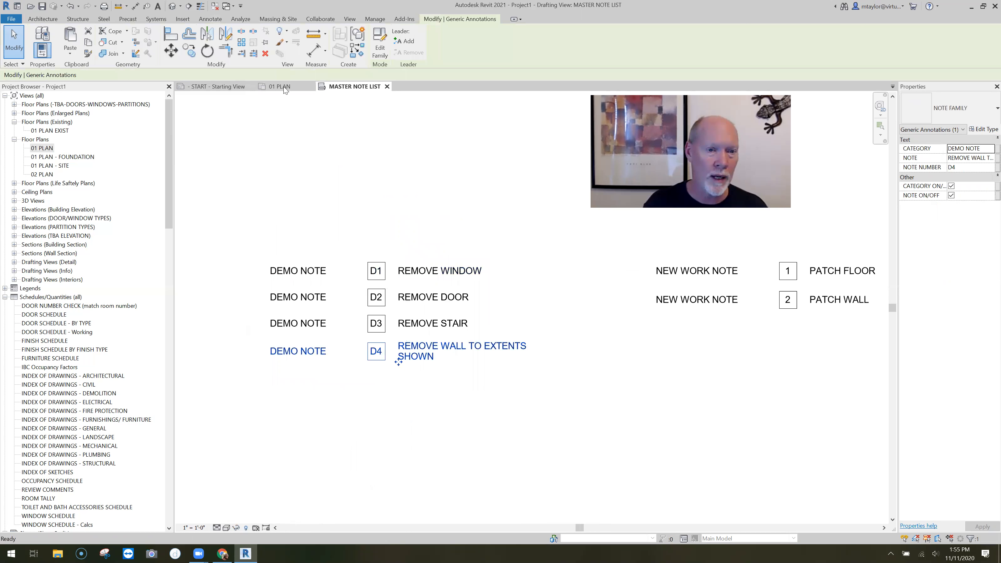
pyautogui.hotkey('ctrl', 'Tab')
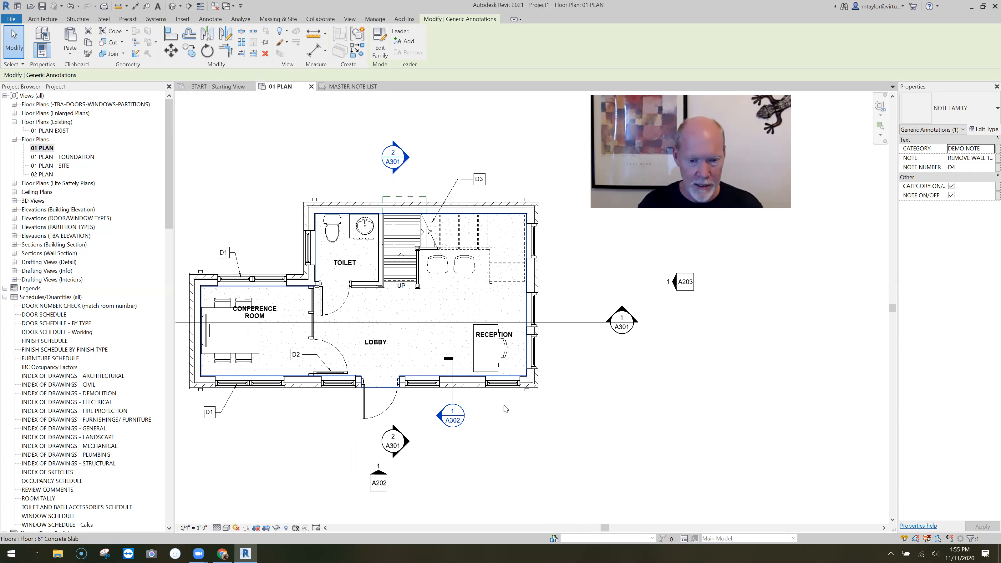
pyautogui.hotkey('ctrl', 'v')
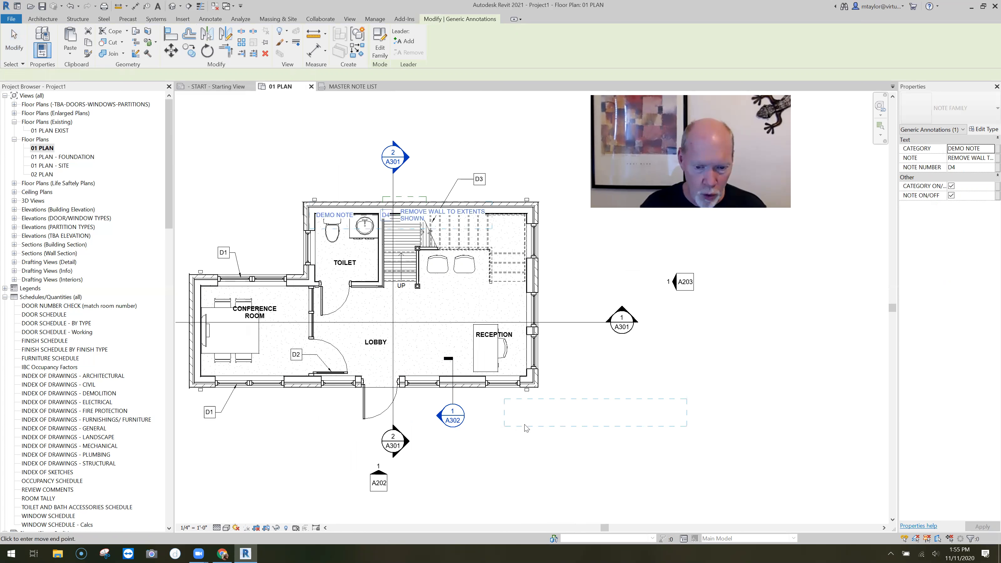
pyautogui.click(565, 425)
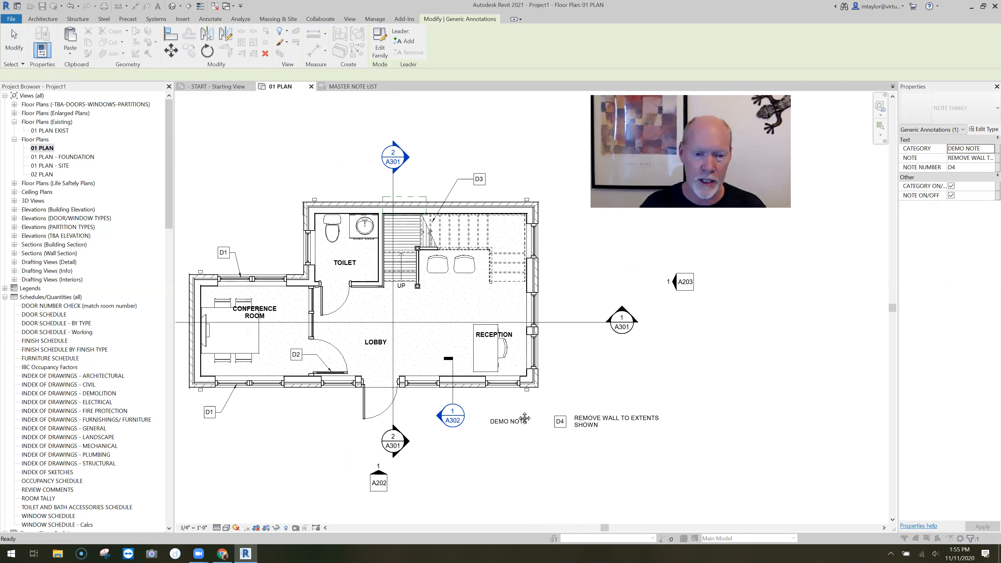
pyautogui.moveTo(564, 425); pyautogui.dragTo(529, 401, button='middle')
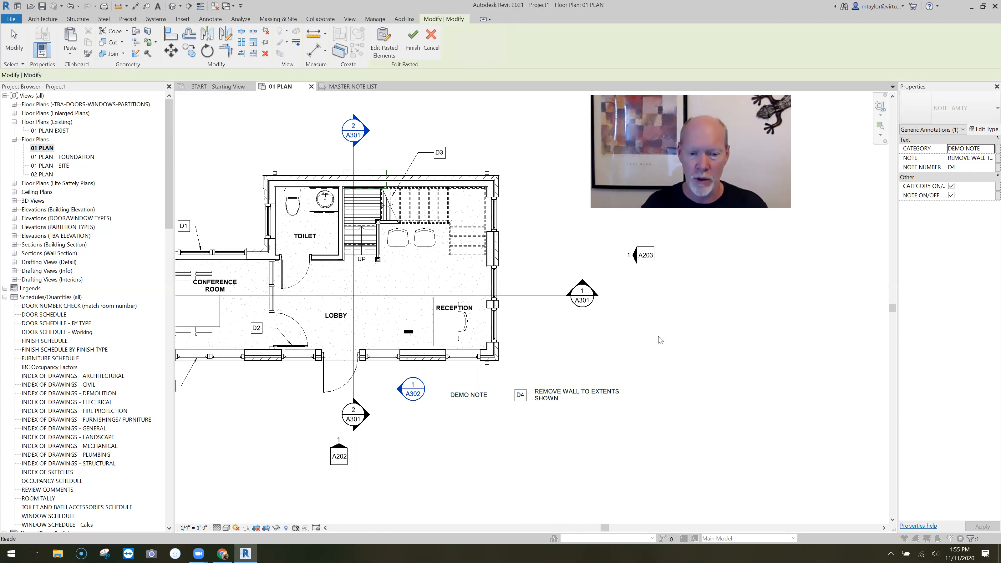
pyautogui.click(716, 321)
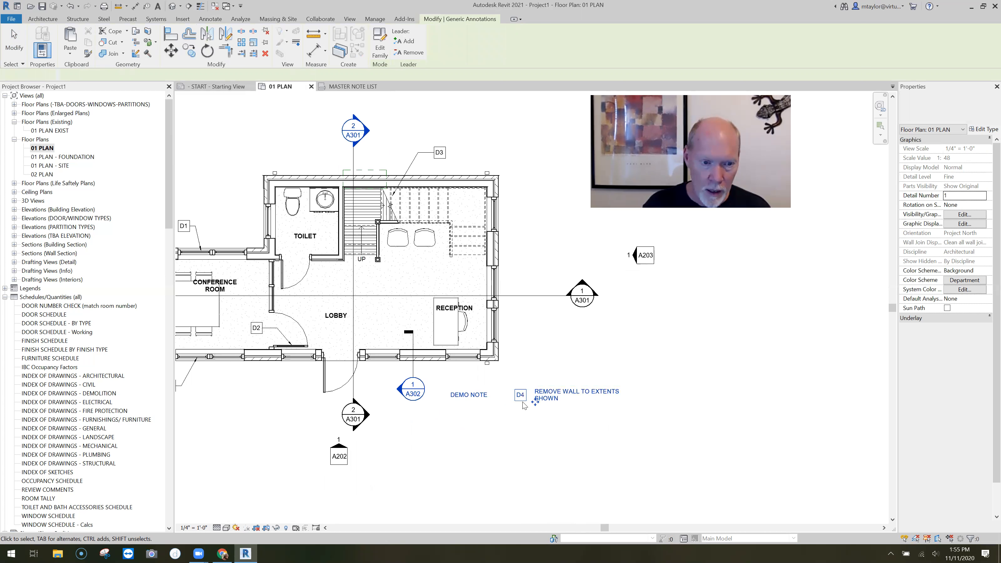
# Hide the D4 note's category and text and move the note into the lobby, above the room name
pyautogui.click(524, 405)
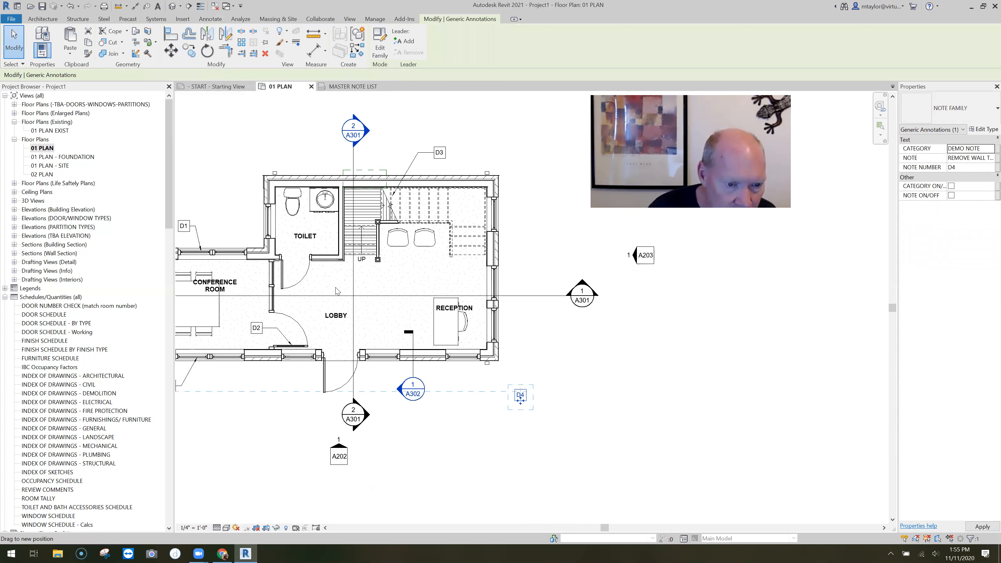
pyautogui.moveTo(520, 400); pyautogui.dragTo(336, 288)
# Add a leader to the D4 note, with its elbow beside the number box and its arrow on the toilet's lower wall
pyautogui.scroll(3, 335, 287)
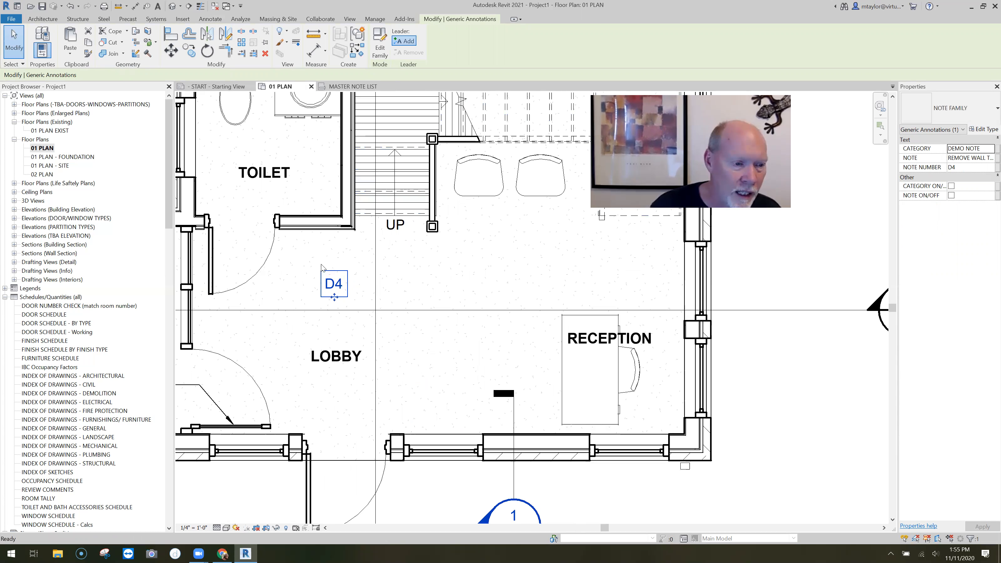
pyautogui.moveTo(179, 280); pyautogui.dragTo(193, 282, button='middle')
pyautogui.moveTo(178, 286); pyautogui.dragTo(362, 231)
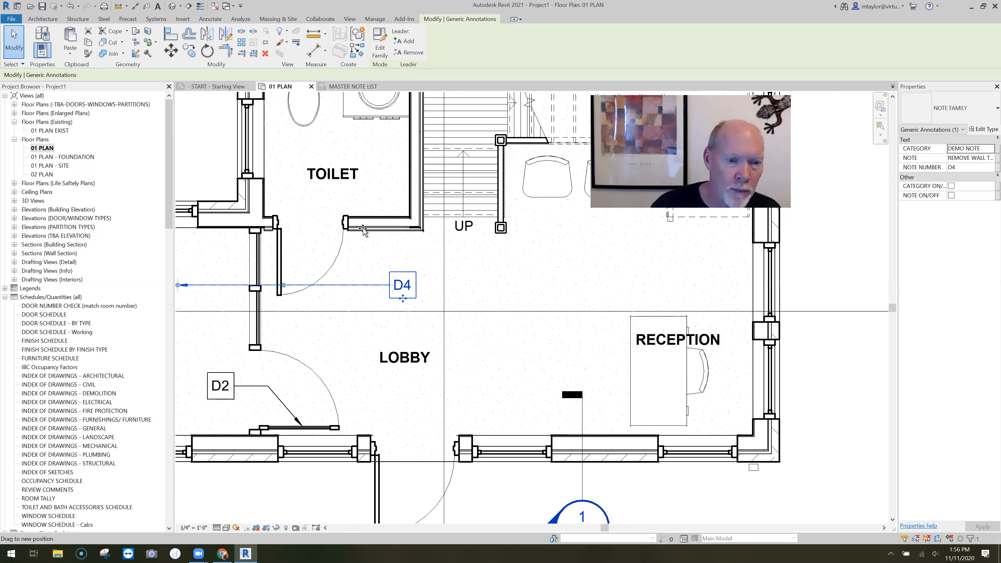
pyautogui.moveTo(376, 272); pyautogui.dragTo(376, 285)
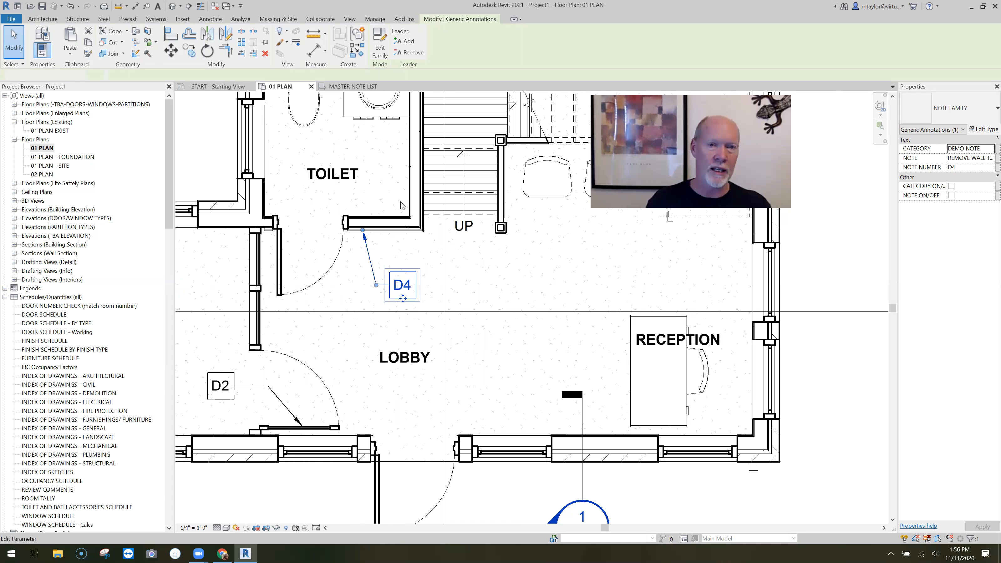
pyautogui.press('Escape')
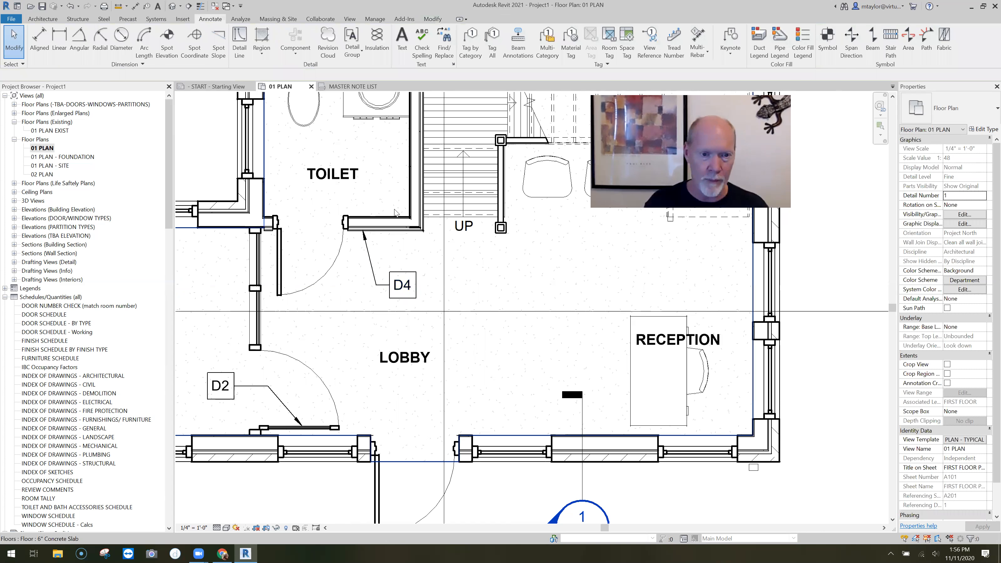
# Draw two detail lines in the 7 - Red Line style across the toilet's lower wall to mark the removal extents
pyautogui.press('d')
pyautogui.press('l')
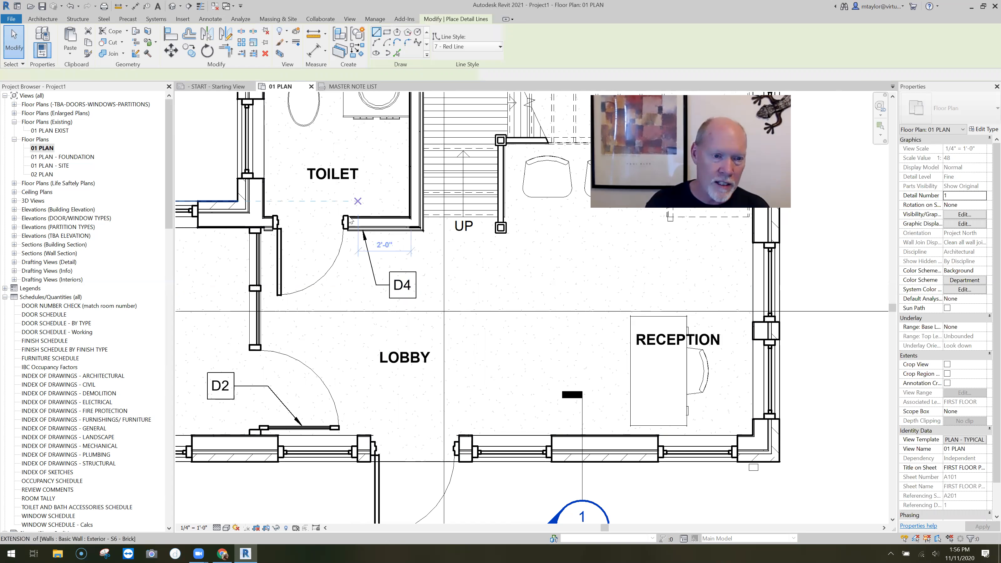
pyautogui.click(397, 216)
pyautogui.click(398, 233)
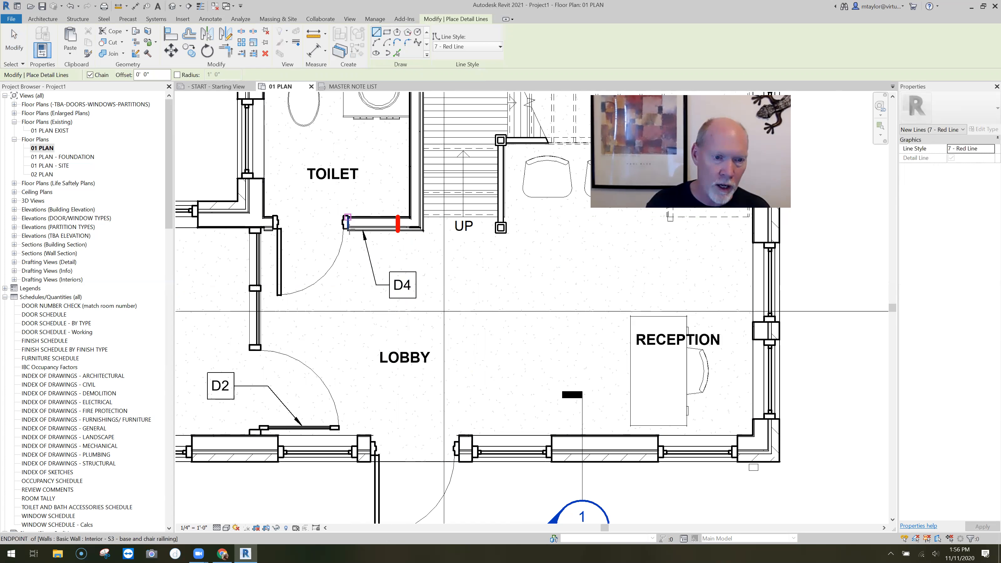
pyautogui.click(347, 217)
pyautogui.press('Escape')
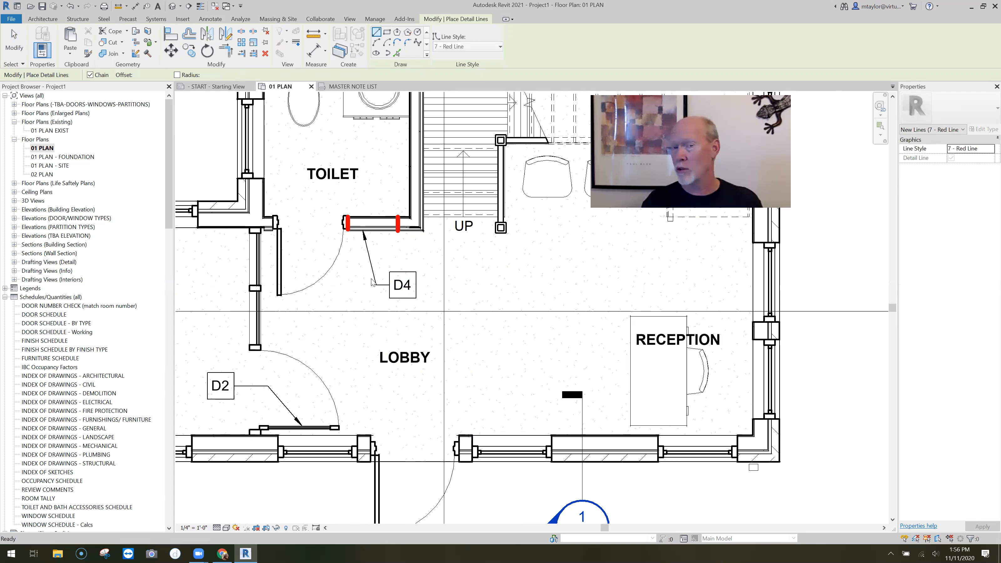
# Copy the PATCH FLOOR new work note from MASTER NOTE LIST and paste it into 01 PLAN above the reception desk
pyautogui.press('Escape')
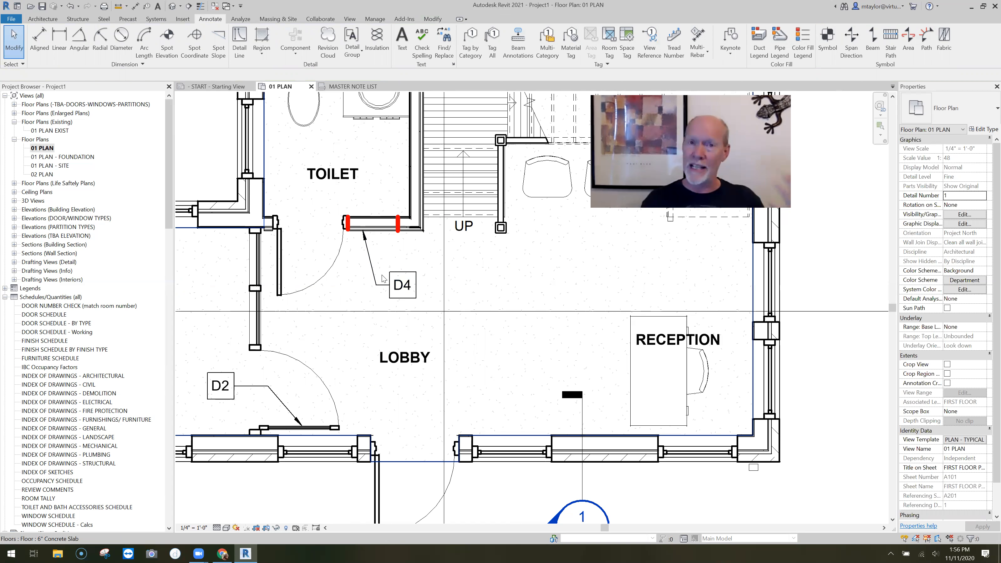
pyautogui.scroll(-3, 449, 278)
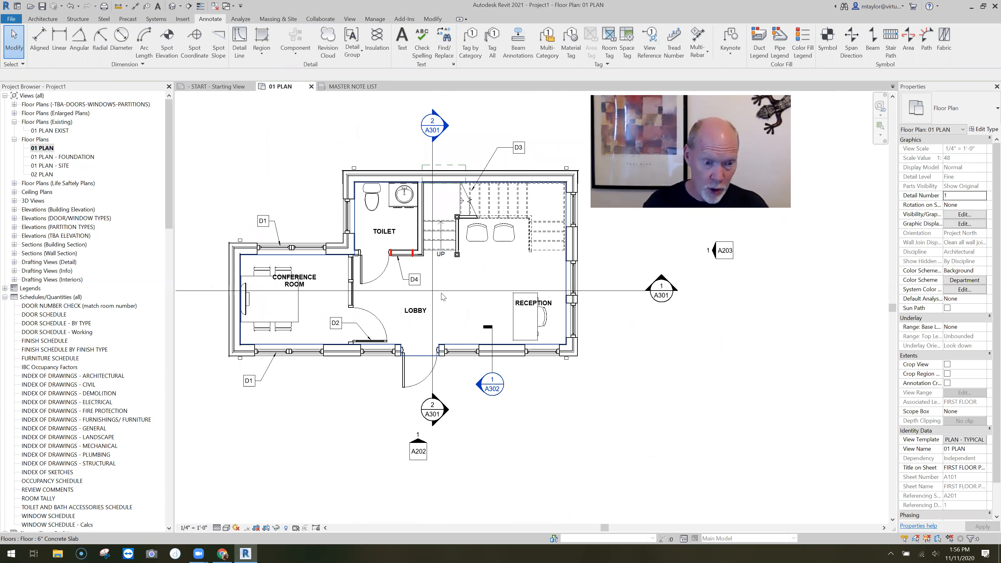
pyautogui.moveTo(441, 293); pyautogui.dragTo(432, 312, button='middle')
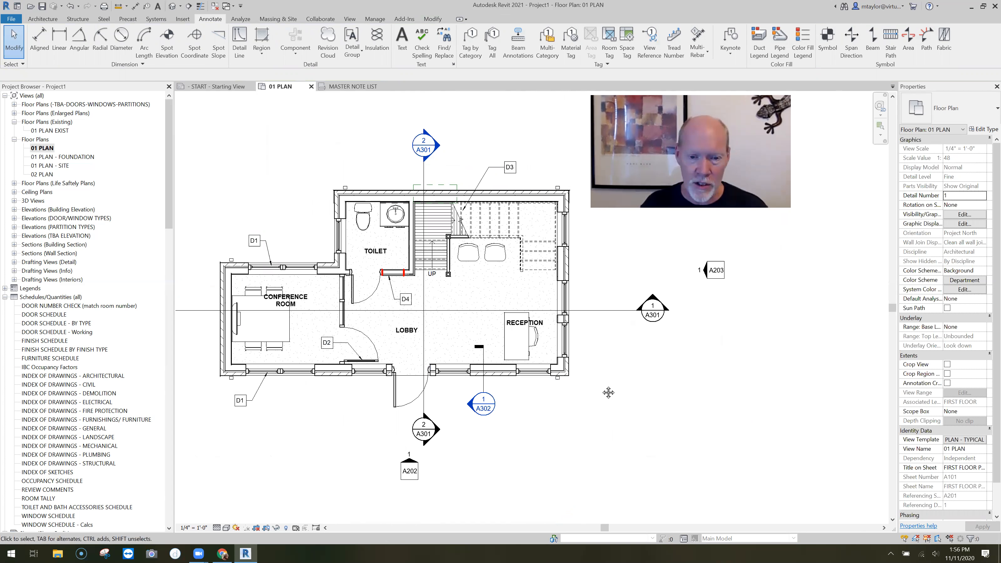
pyautogui.moveTo(421, 204); pyautogui.dragTo(394, 198, button='middle')
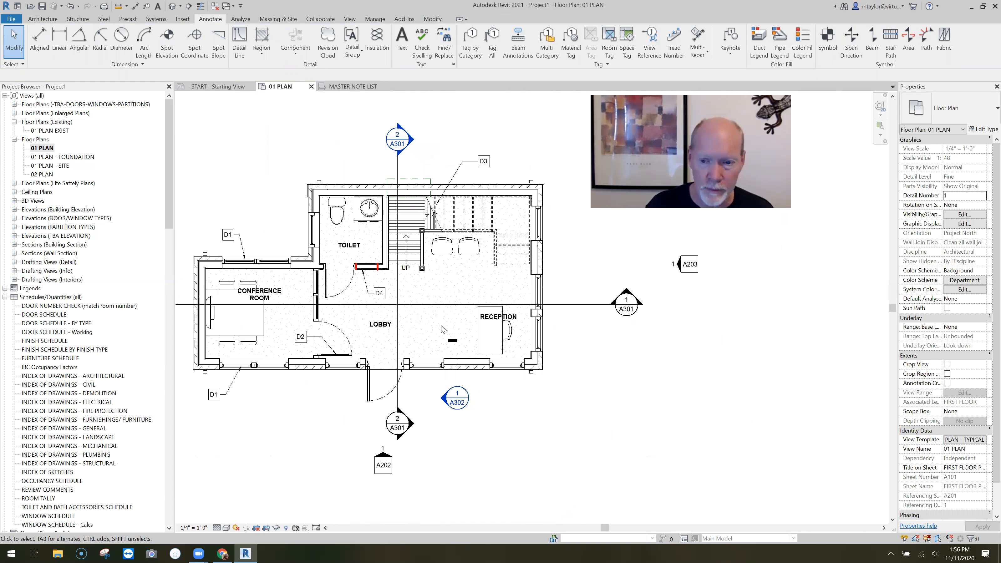
pyautogui.hotkey('ctrl', 'Tab')
pyautogui.moveTo(538, 340); pyautogui.dragTo(323, 356, button='middle')
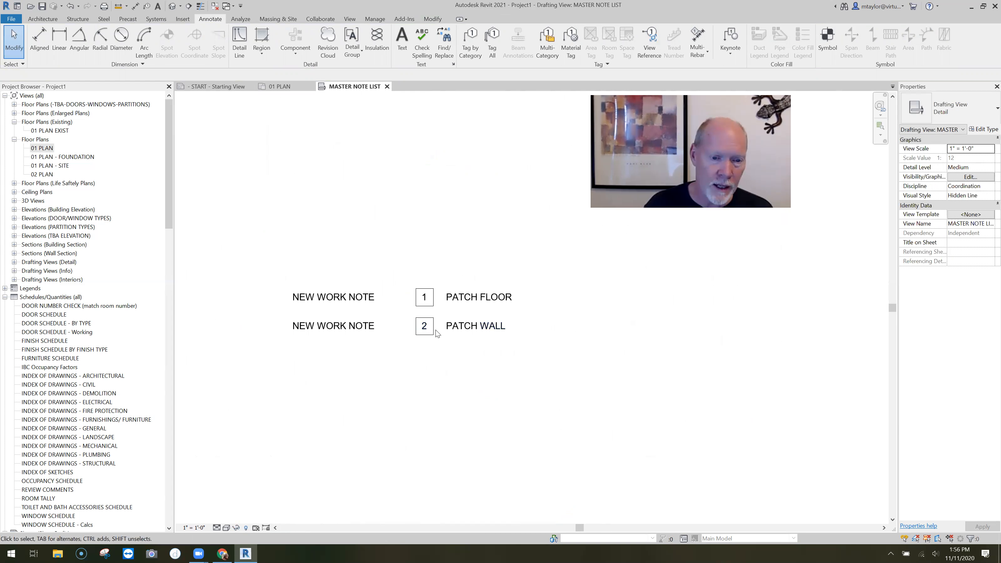
pyautogui.click(434, 371)
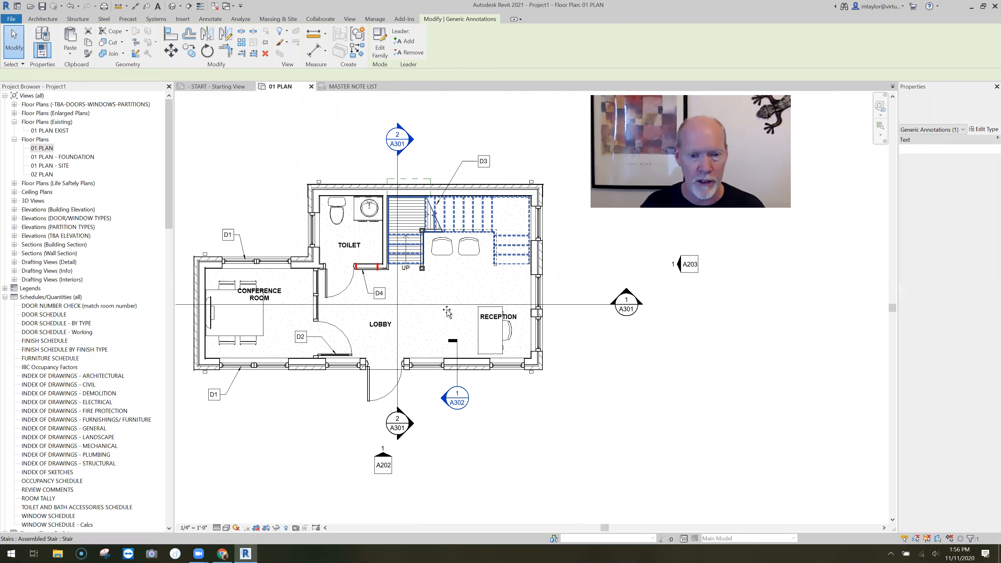
pyautogui.hotkey('ctrl', 'v')
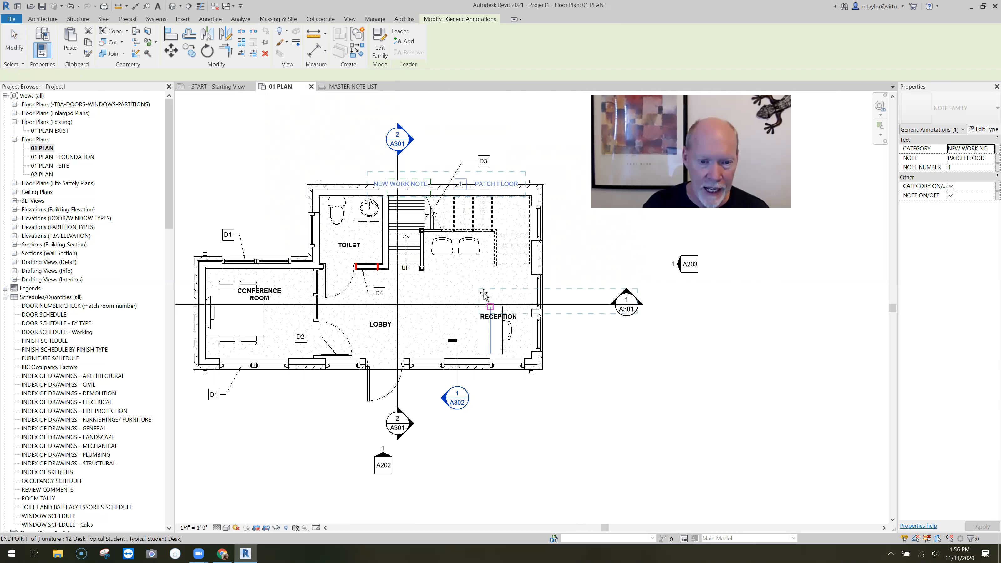
pyautogui.click(524, 292)
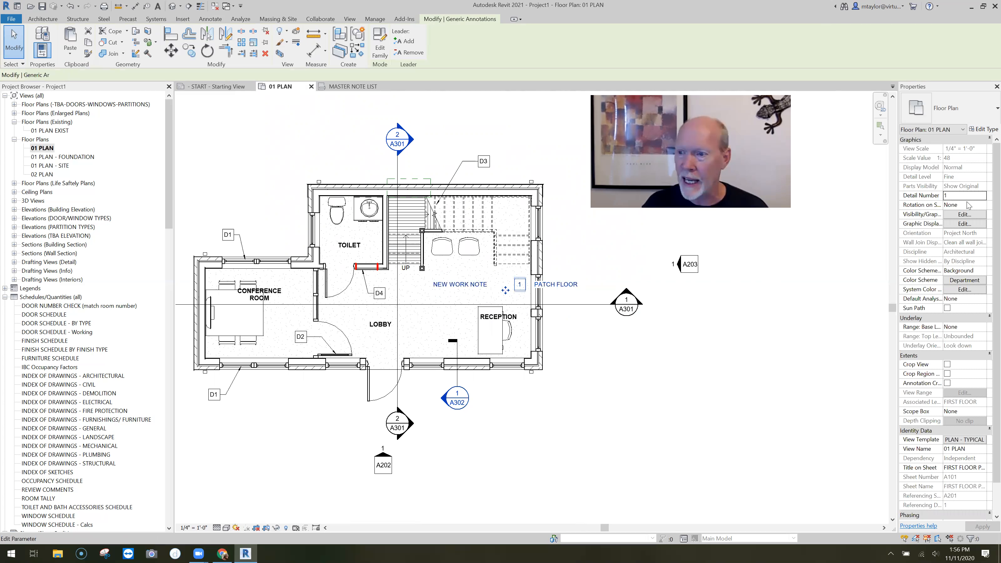
# Hide the PATCH FLOOR note's category and text, and add two leaders pointing to the floor from opposite sides of its number box
pyautogui.click(951, 187)
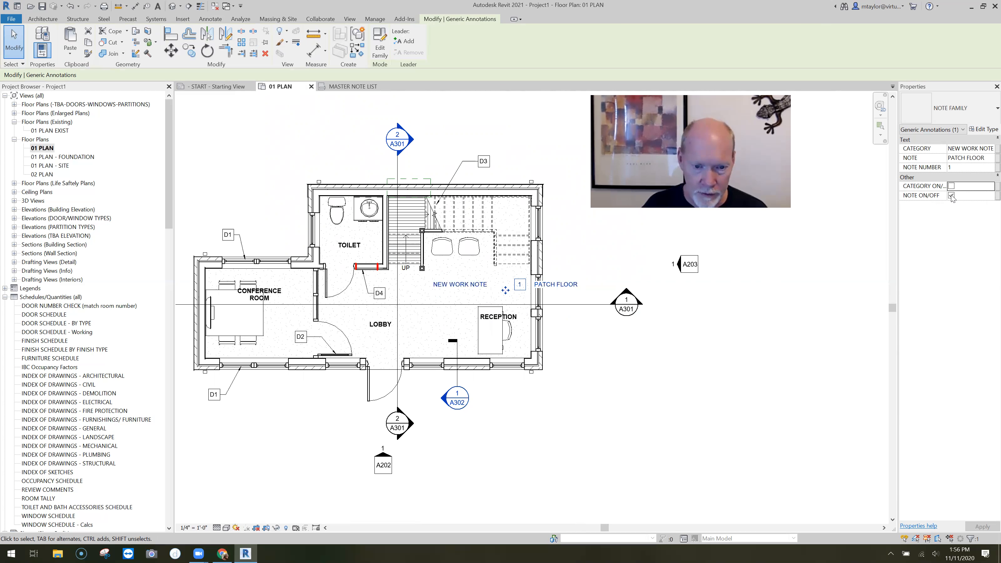
pyautogui.click(952, 195)
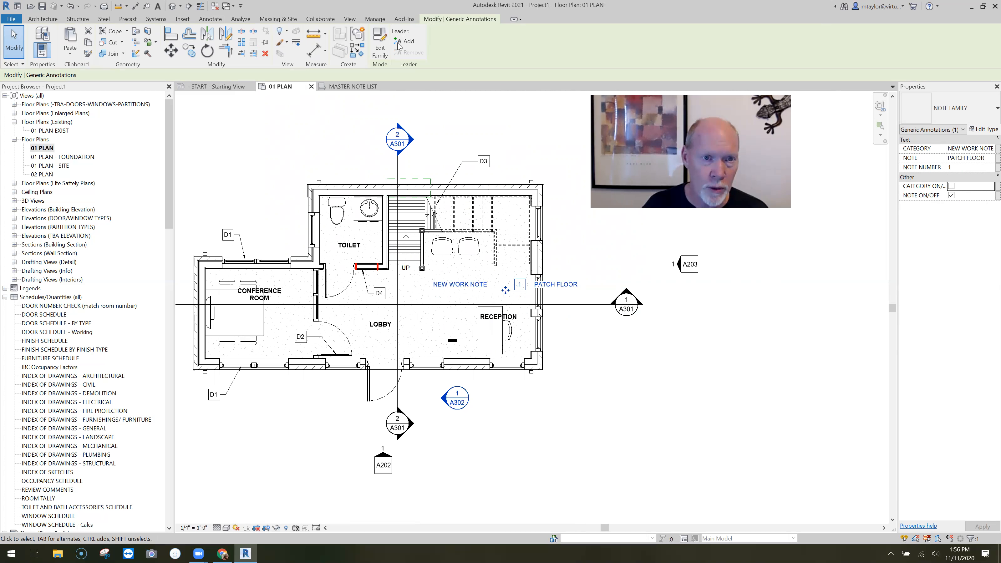
pyautogui.moveTo(358, 294); pyautogui.dragTo(477, 280)
pyautogui.scroll(3, 487, 284)
pyautogui.moveTo(445, 291); pyautogui.dragTo(332, 306)
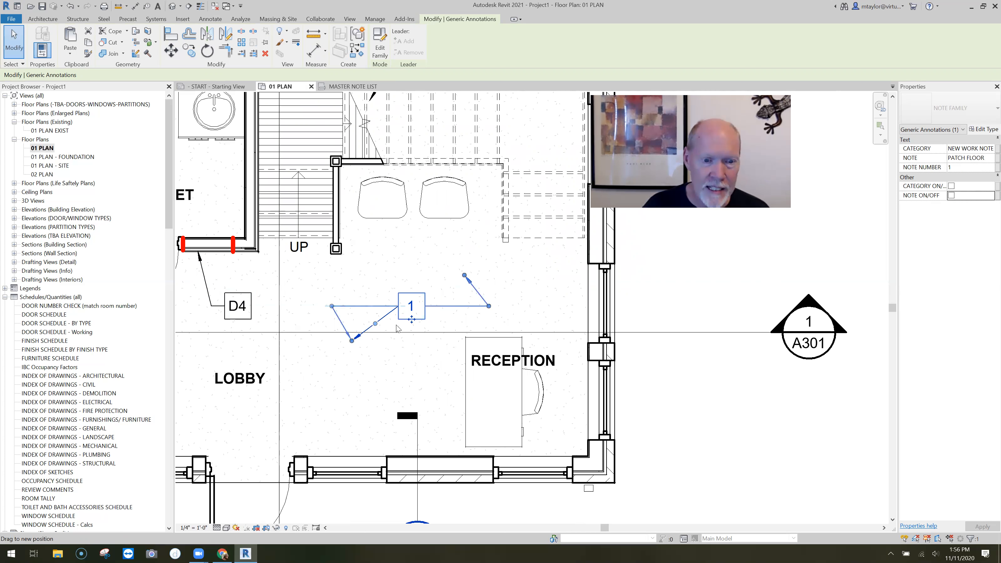
pyautogui.click(441, 329)
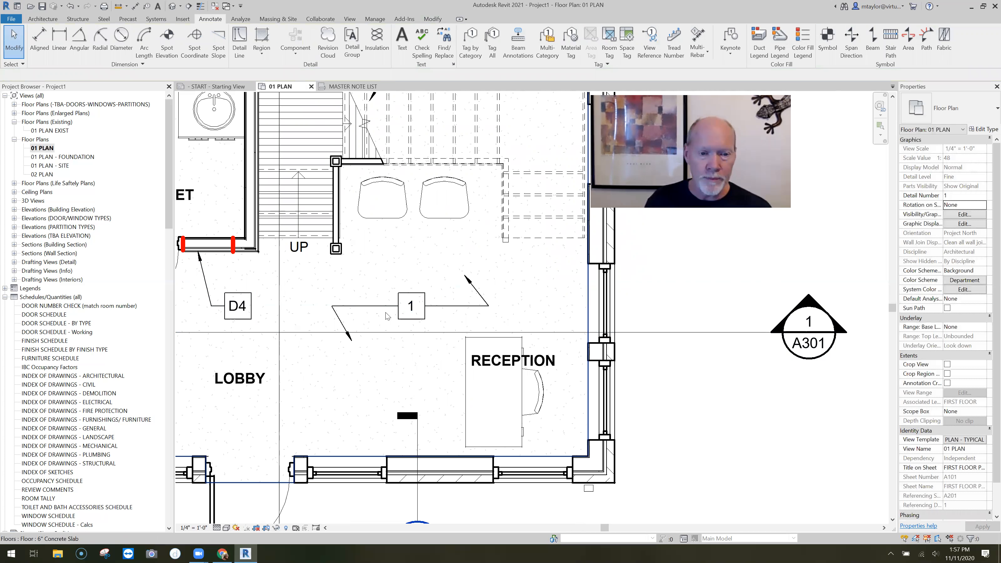
# Create a note block schedule for the NOTE FAMILY family, named MASTER NOTE SCHEDULE
pyautogui.scroll(-2, 417, 285)
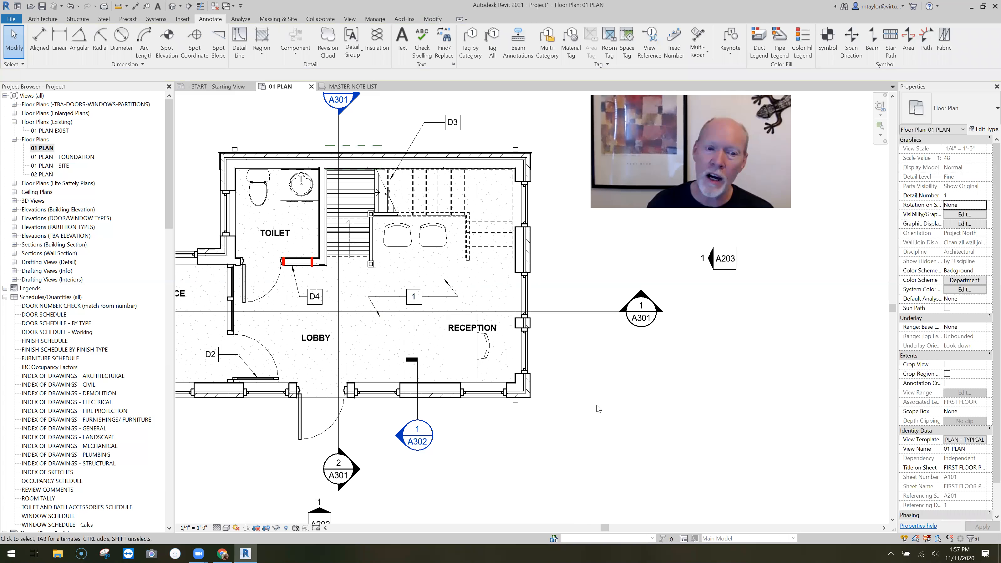
pyautogui.scroll(-1, 628, 409)
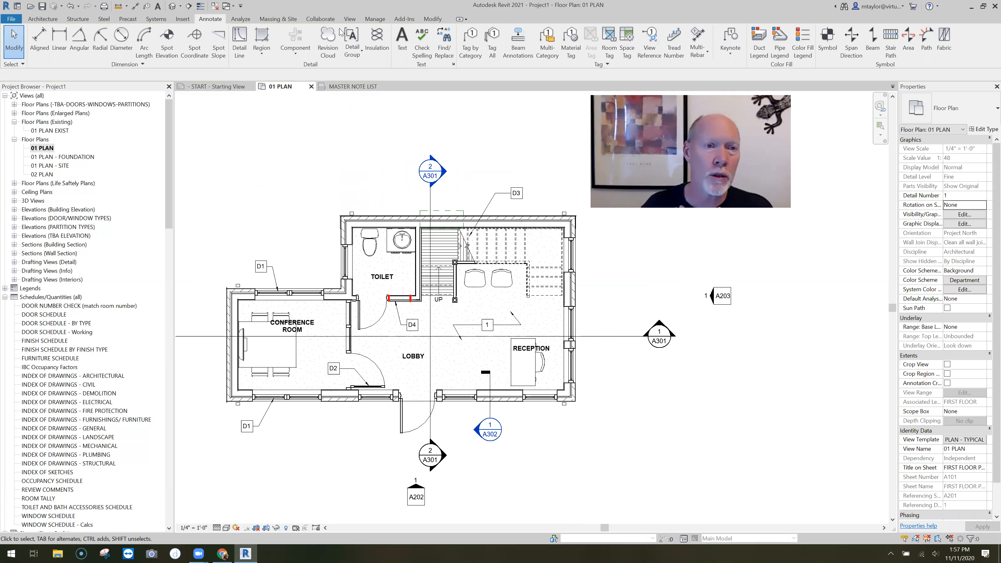
pyautogui.click(349, 19)
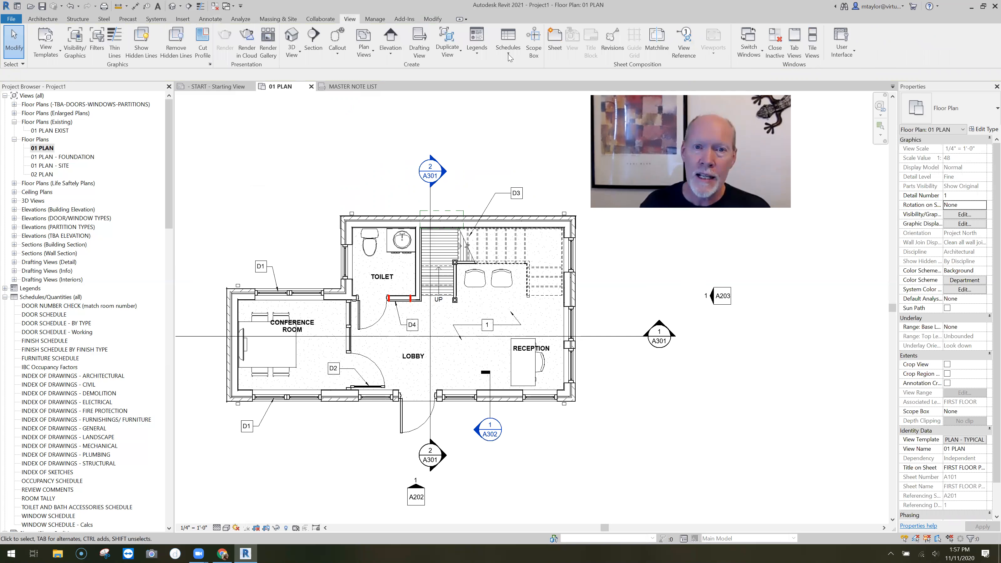
pyautogui.click(509, 43)
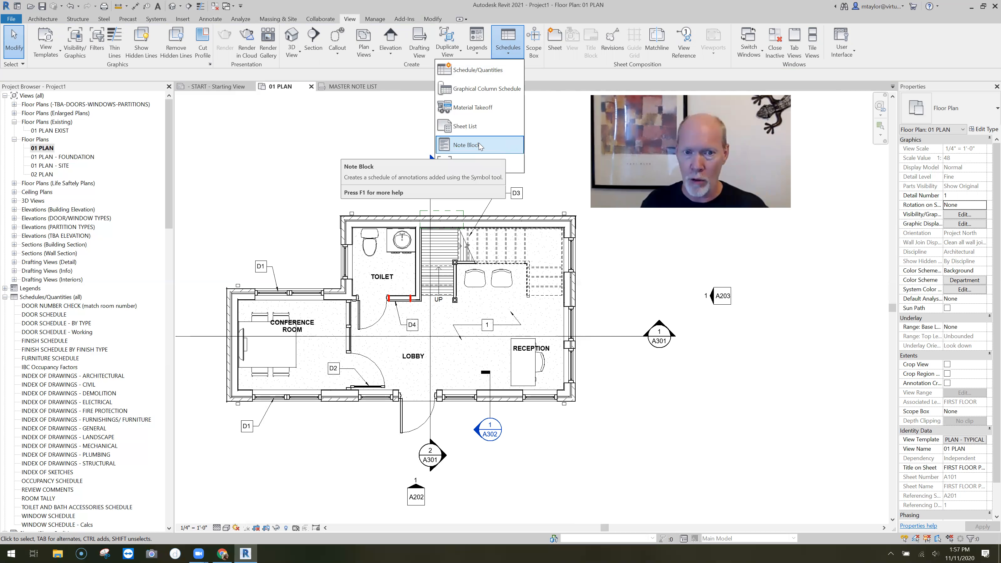
pyautogui.click(480, 145)
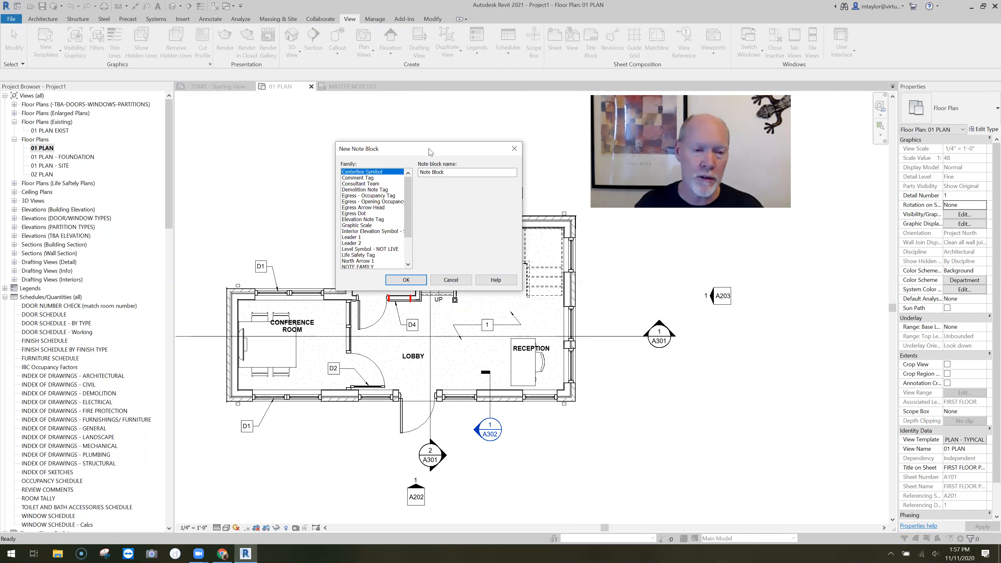
pyautogui.scroll(-2, 398, 239)
pyautogui.click(394, 231)
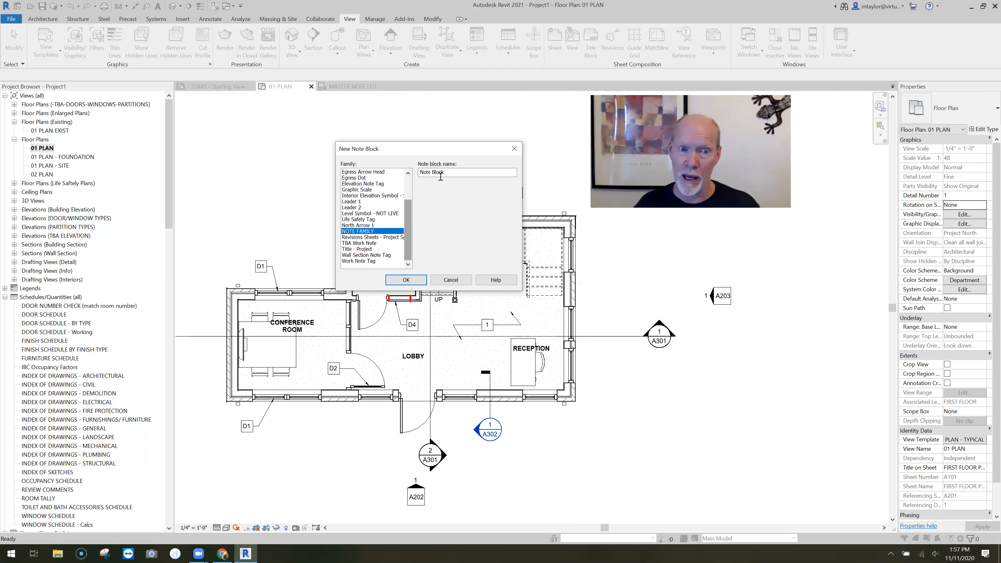
pyautogui.moveTo(447, 172); pyautogui.dragTo(414, 173)
pyautogui.write('MASTER NOTE LIST')
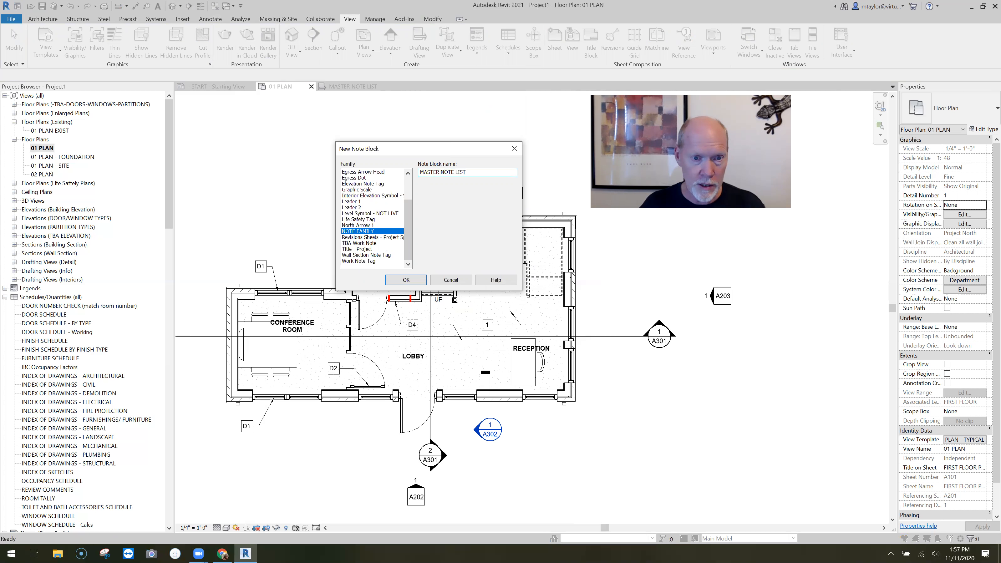
pyautogui.doubleClick(478, 173)
pyautogui.write('SCHEDULE')
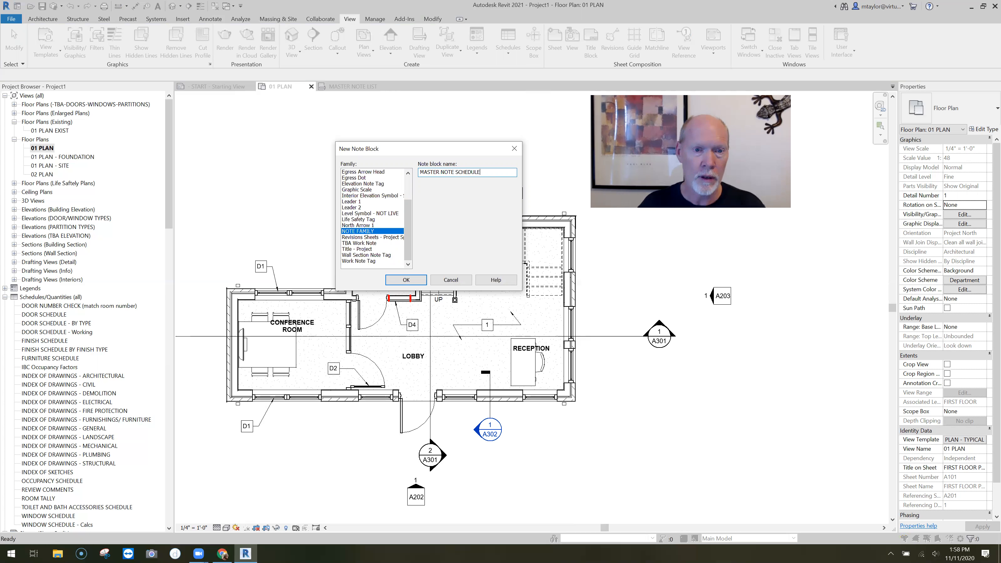
pyautogui.click(418, 279)
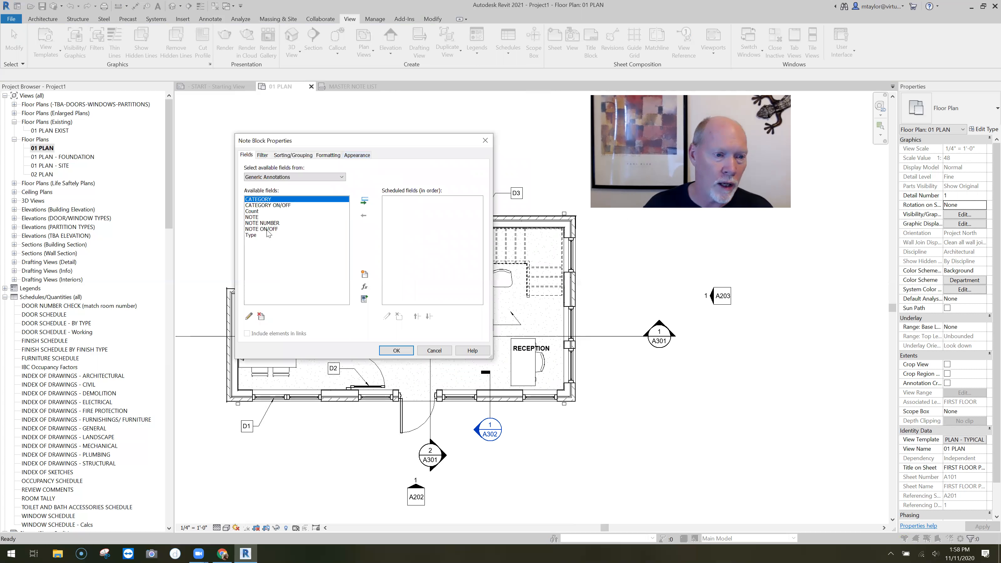
# Add the CATEGORY, NOTE NUMBER and NOTE fields in that order, and widen the schedule's columns to fit the text
pyautogui.click(270, 206)
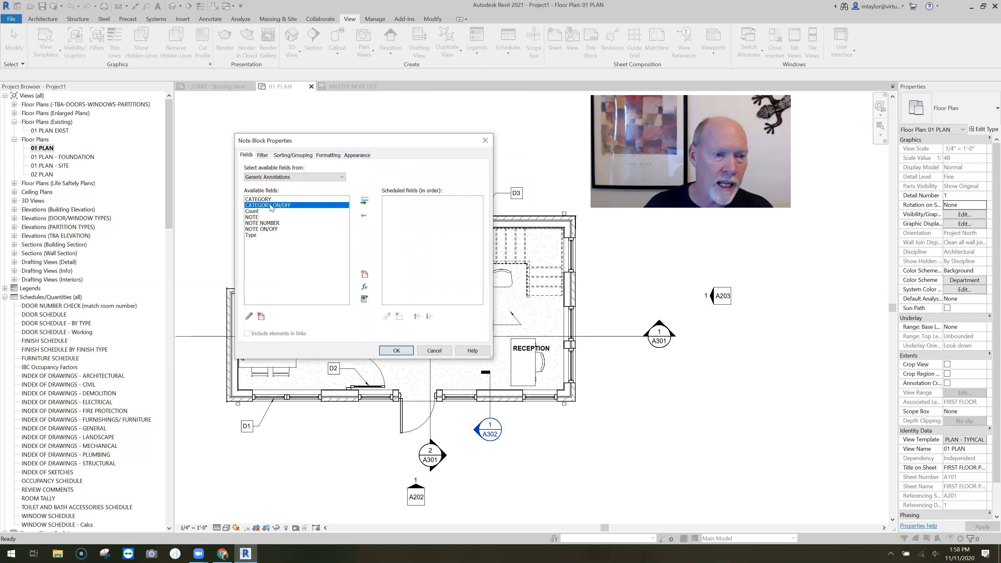
pyautogui.click(261, 199)
pyautogui.click(364, 201)
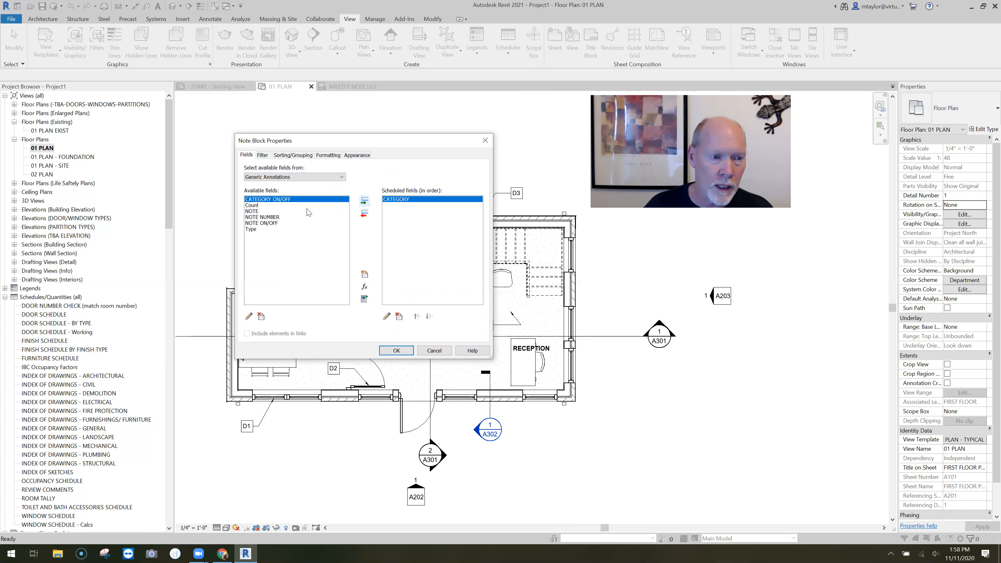
pyautogui.click(262, 218)
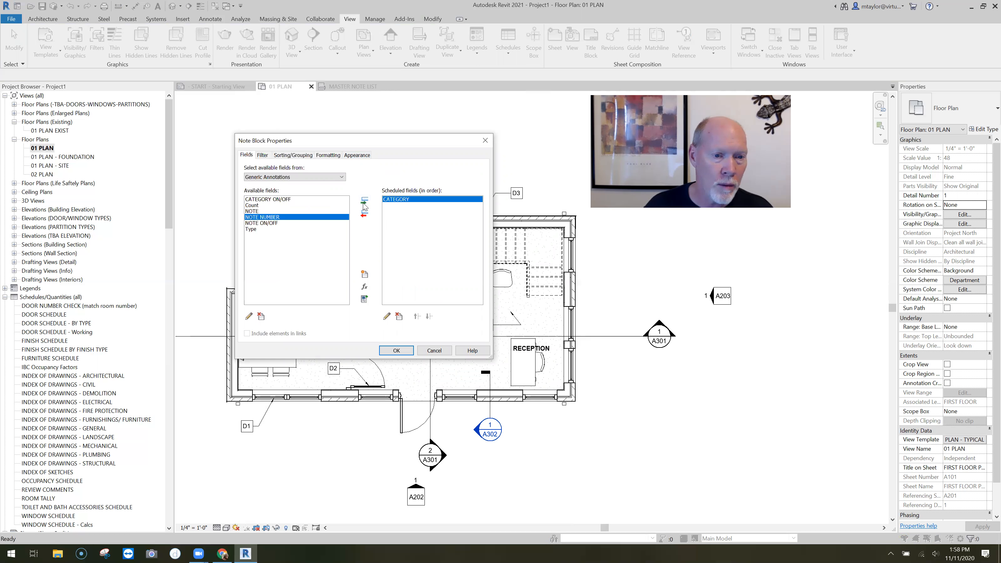
pyautogui.click(365, 201)
pyautogui.click(252, 210)
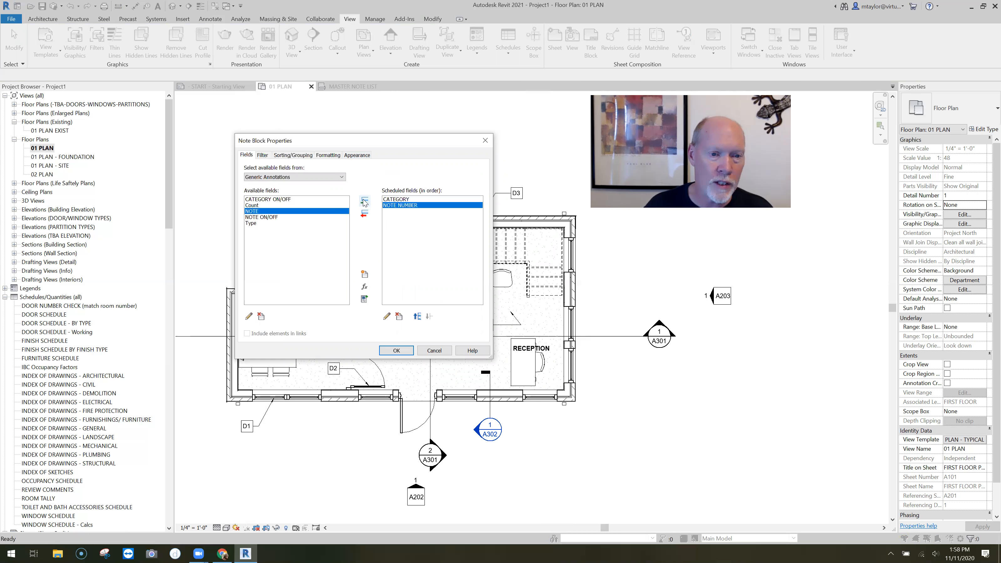
pyautogui.click(364, 201)
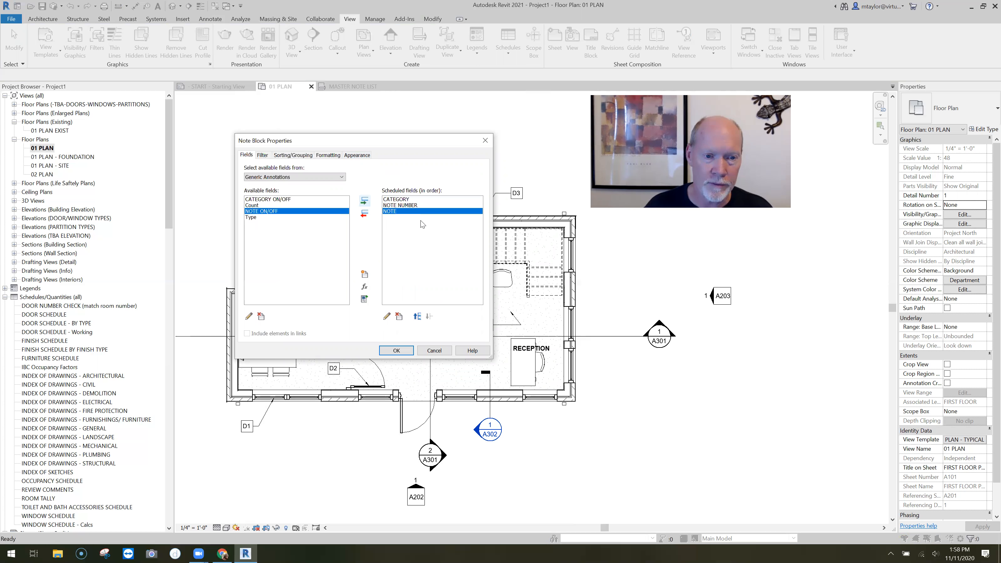
pyautogui.click(396, 350)
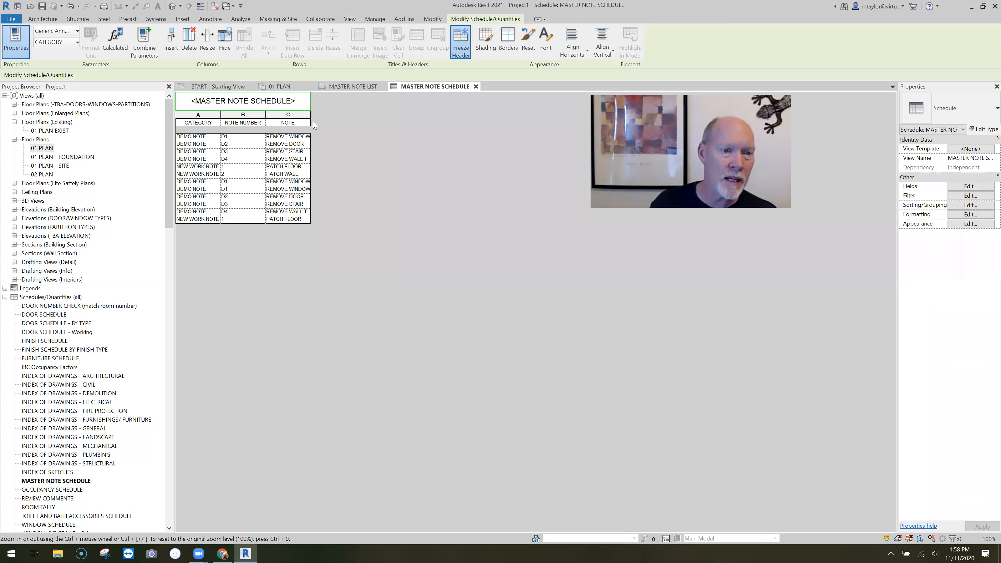
pyautogui.moveTo(412, 120); pyautogui.dragTo(433, 119)
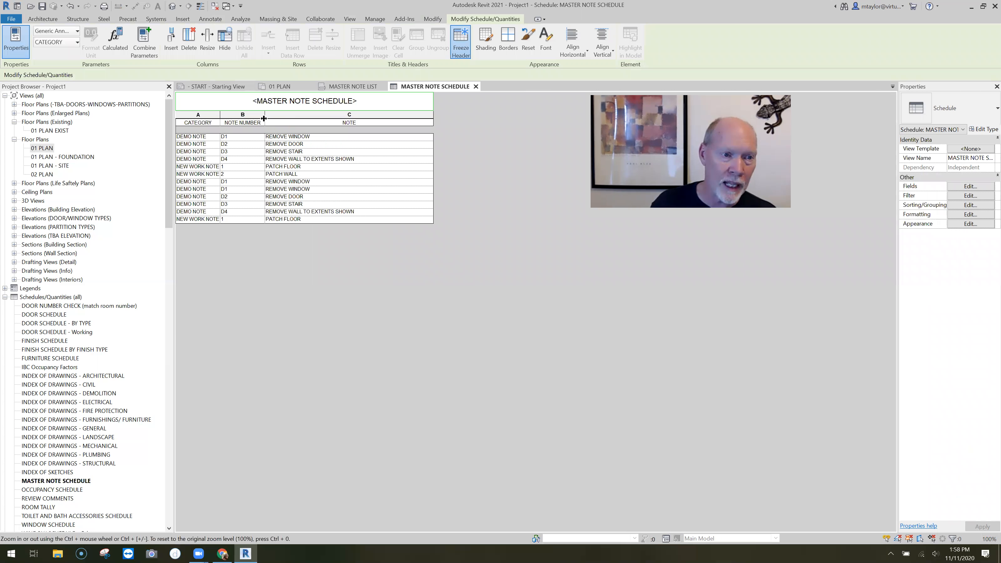
pyautogui.moveTo(220, 118); pyautogui.dragTo(286, 118)
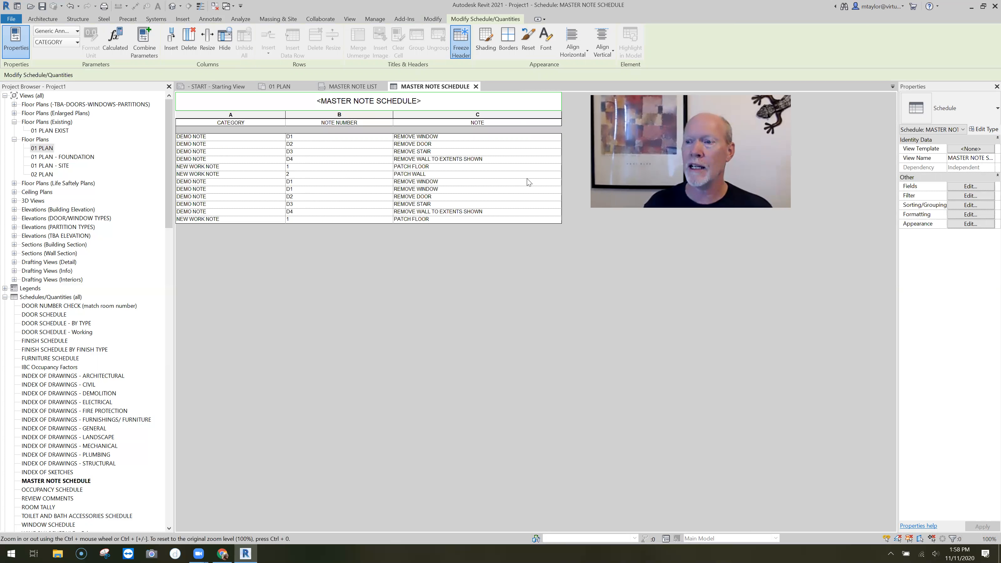
# Sort the schedule by CATEGORY with a blank line between groups, then by NOTE NUMBER, both ascending
pyautogui.click(980, 205)
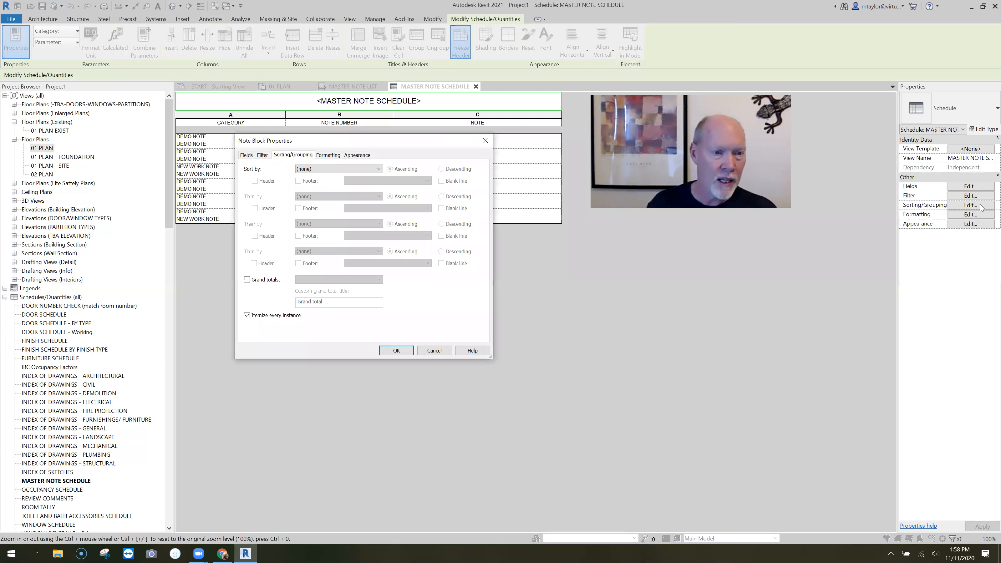
pyautogui.click(319, 172)
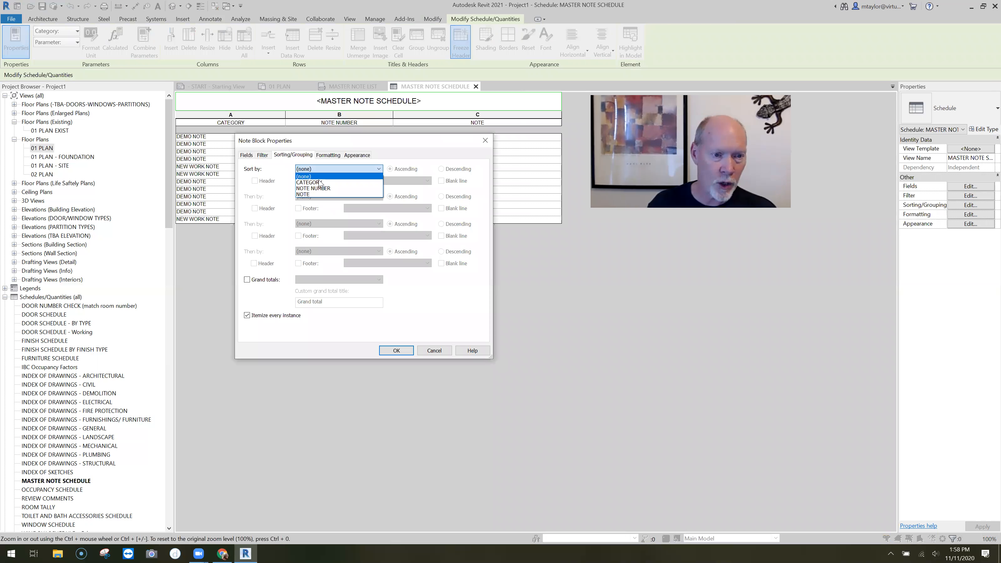
pyautogui.click(320, 182)
pyautogui.click(442, 181)
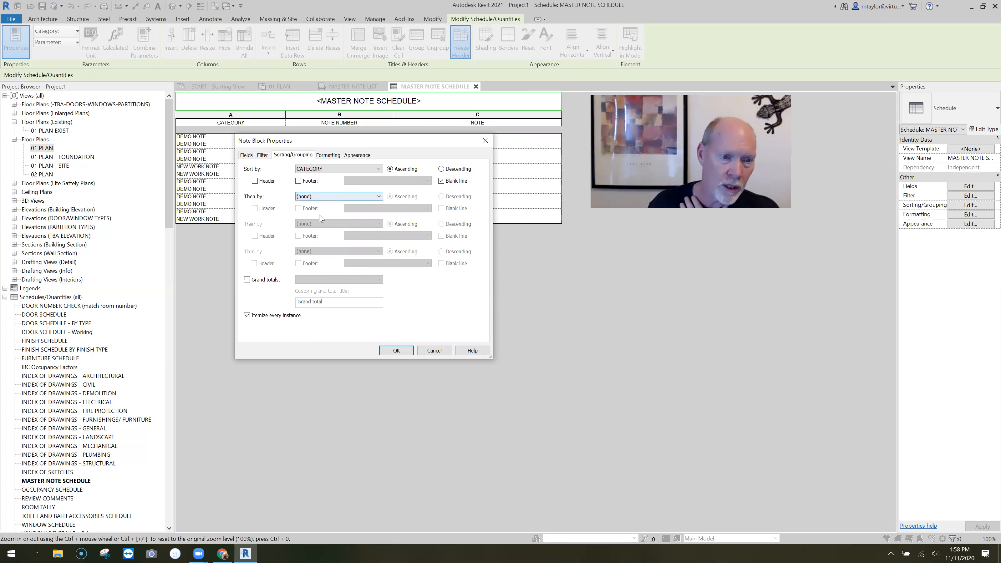
pyautogui.click(321, 196)
pyautogui.click(324, 215)
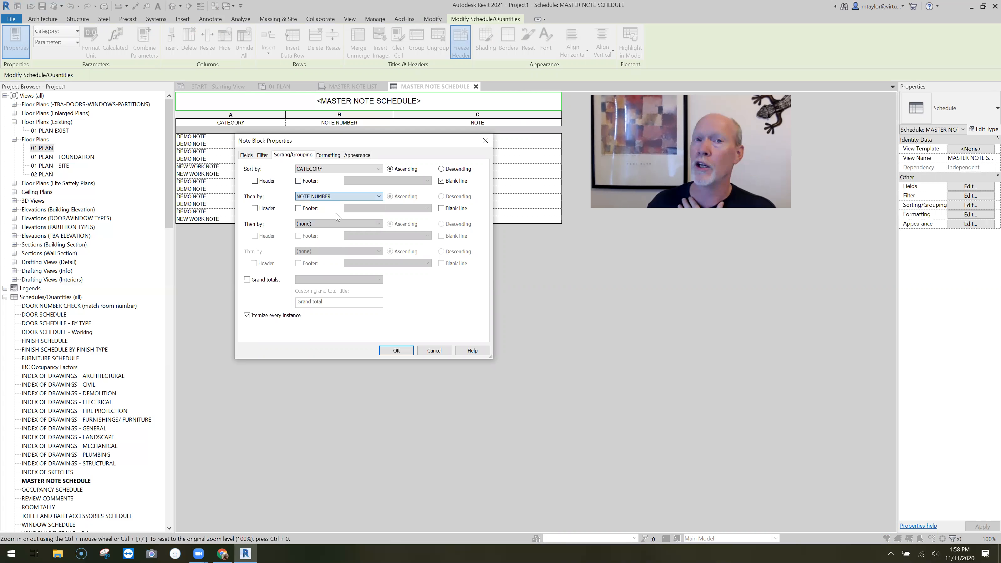
pyautogui.click(396, 351)
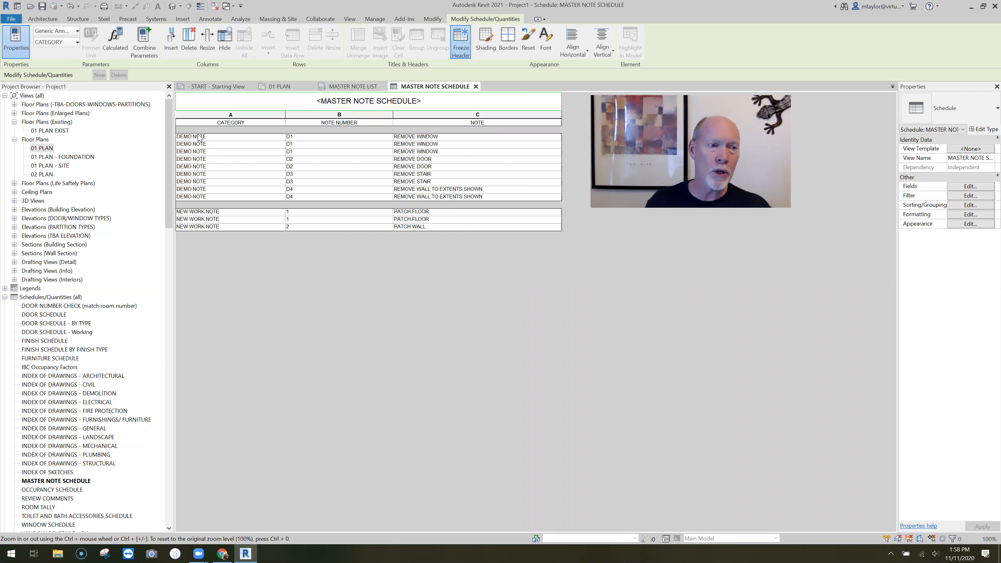
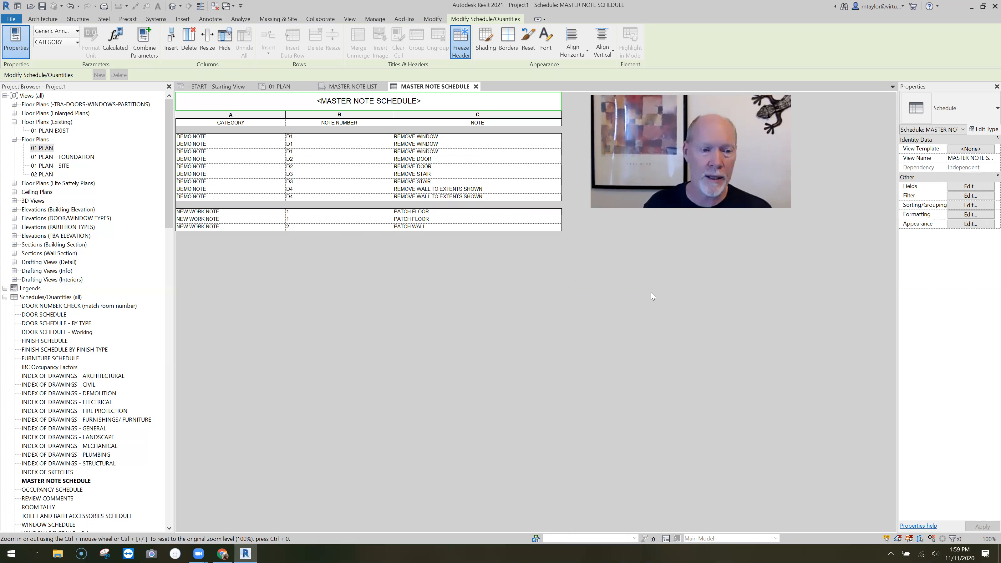
# Turn off itemizing every instance in the master note schedule so that each note is listed once
pyautogui.click(970, 204)
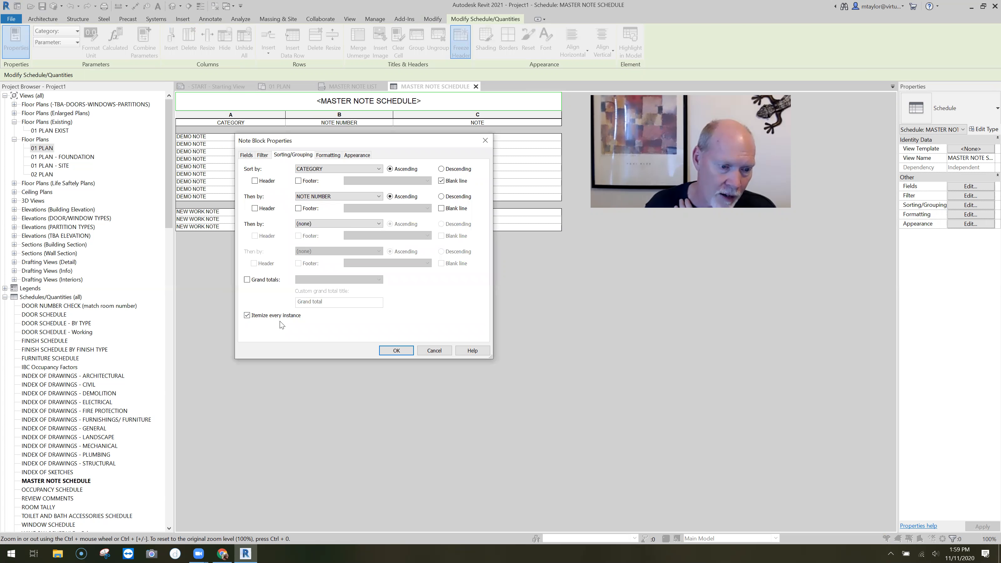
pyautogui.moveTo(356, 143); pyautogui.dragTo(359, 189)
pyautogui.click(266, 363)
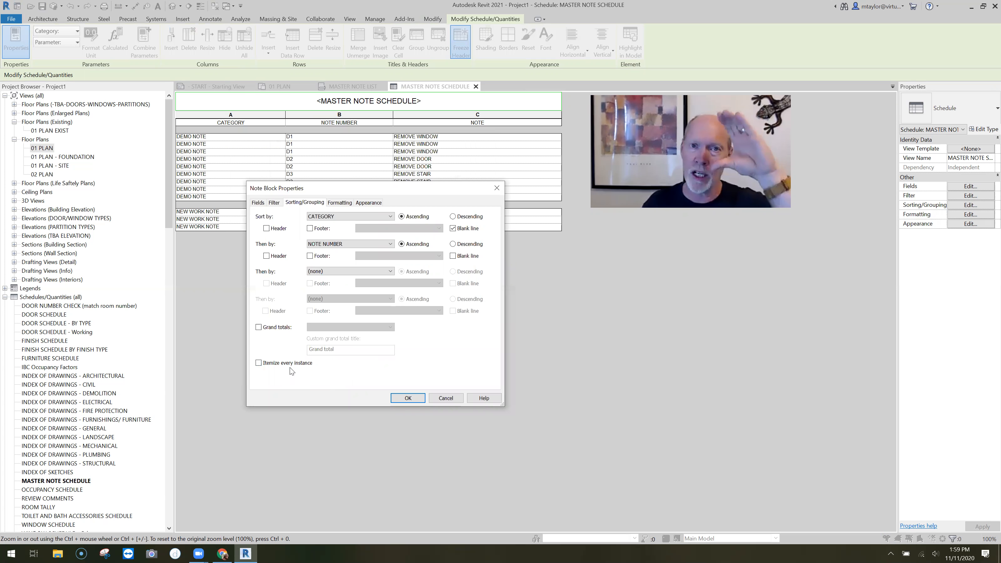
pyautogui.click(408, 398)
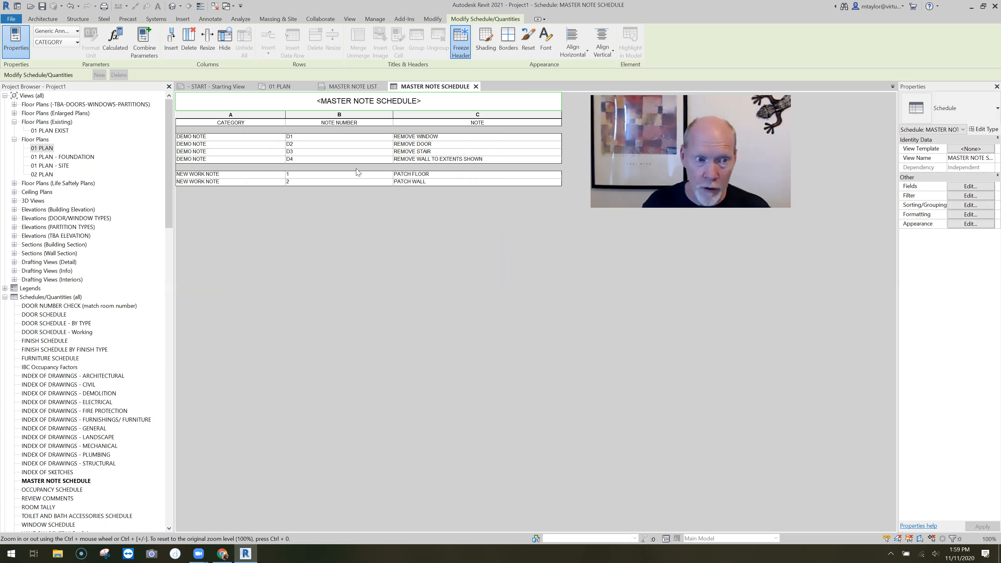
# In the MASTER NOTE LIST drafting view, change the D3 demo note's text to REMOVE STAIR COMPLETE
pyautogui.click(353, 87)
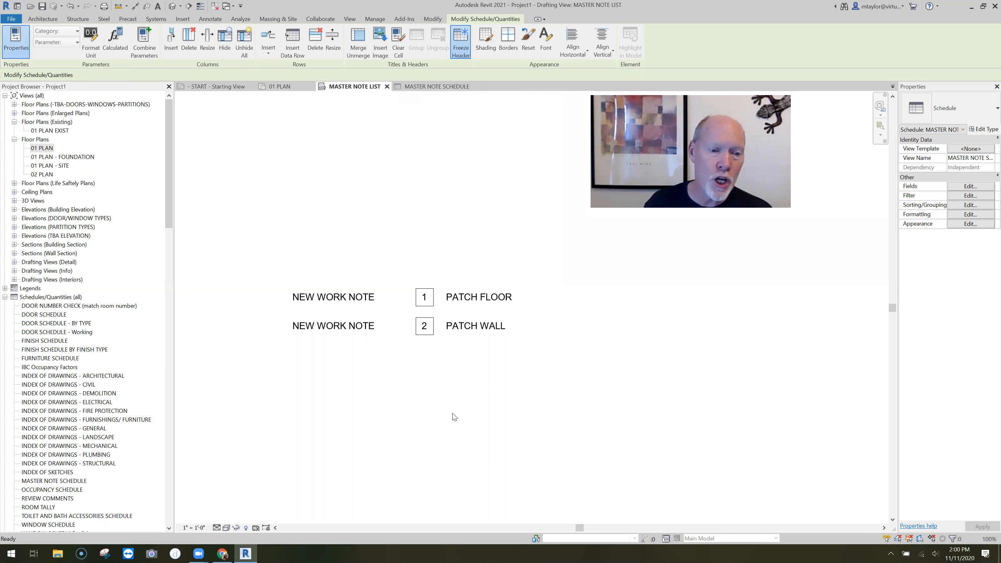
pyautogui.scroll(-3, 384, 402)
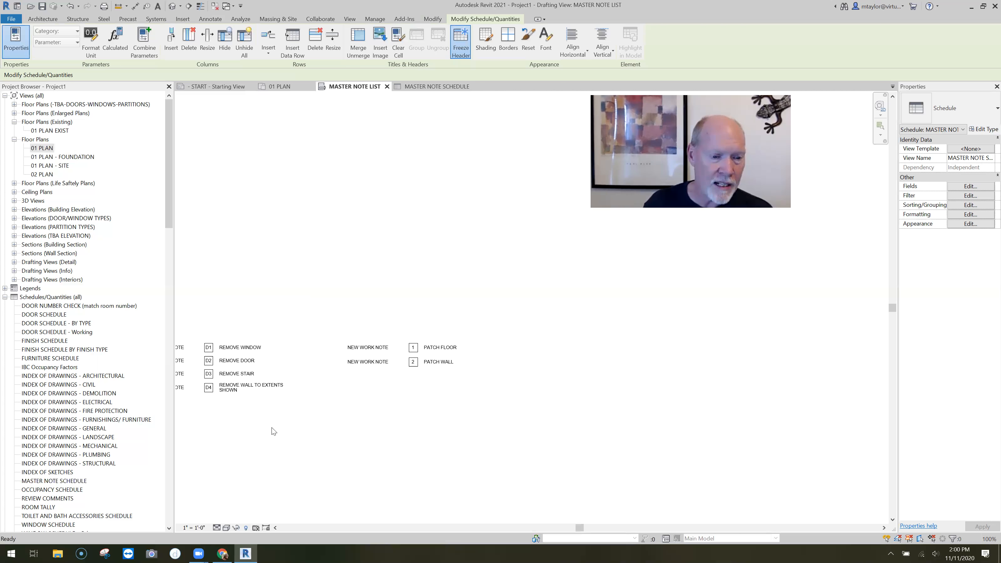
pyautogui.moveTo(330, 425); pyautogui.dragTo(419, 413, button='middle')
pyautogui.scroll(3, 316, 364)
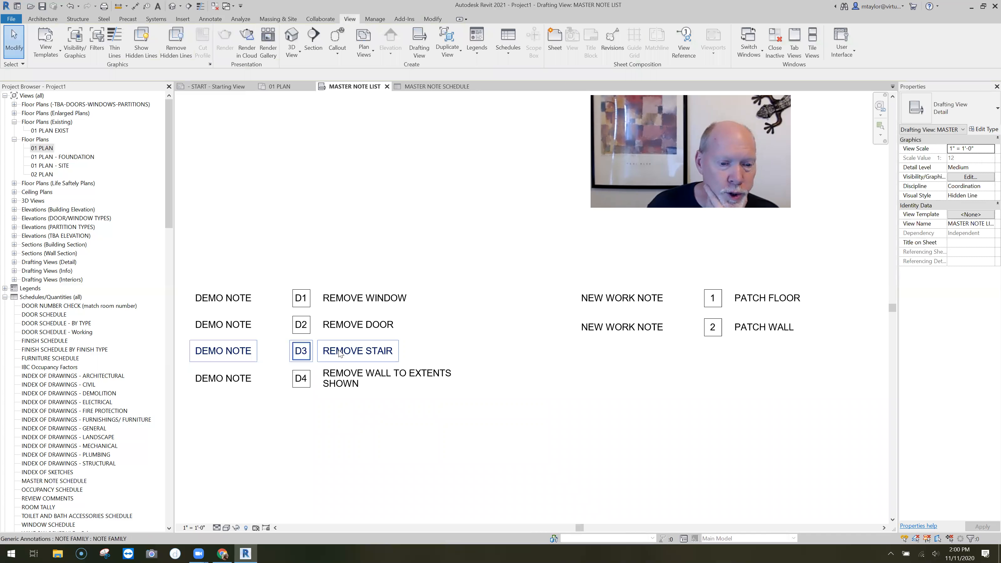
pyautogui.click(395, 356)
pyautogui.click(370, 351)
pyautogui.write('CO')
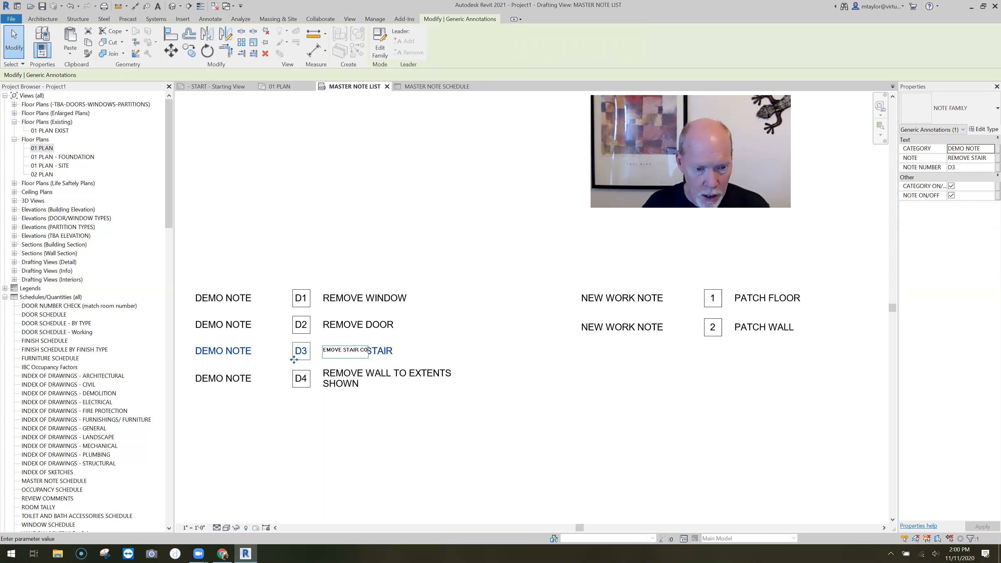
pyautogui.write('MPLETE')
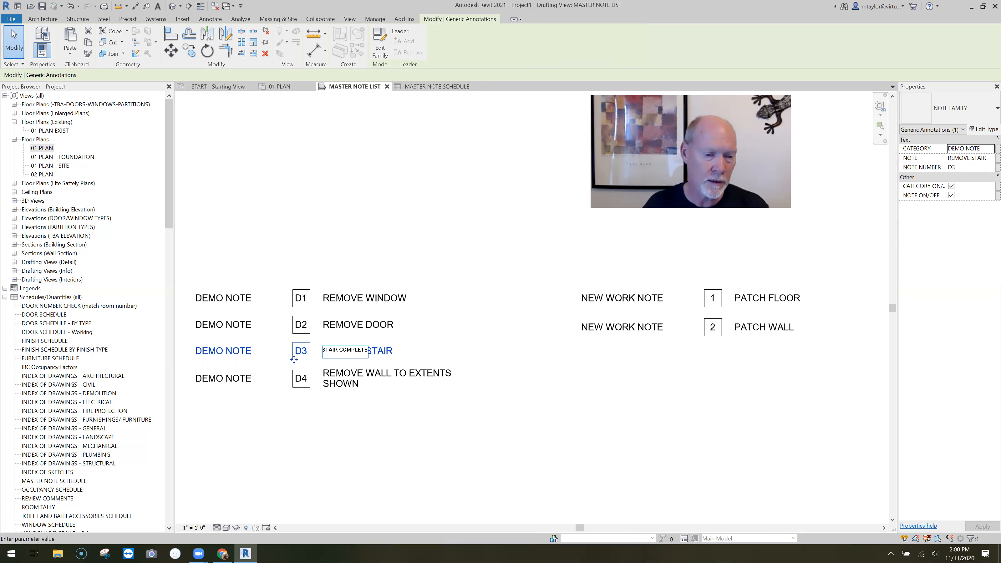
pyautogui.click(434, 425)
pyautogui.click(433, 425)
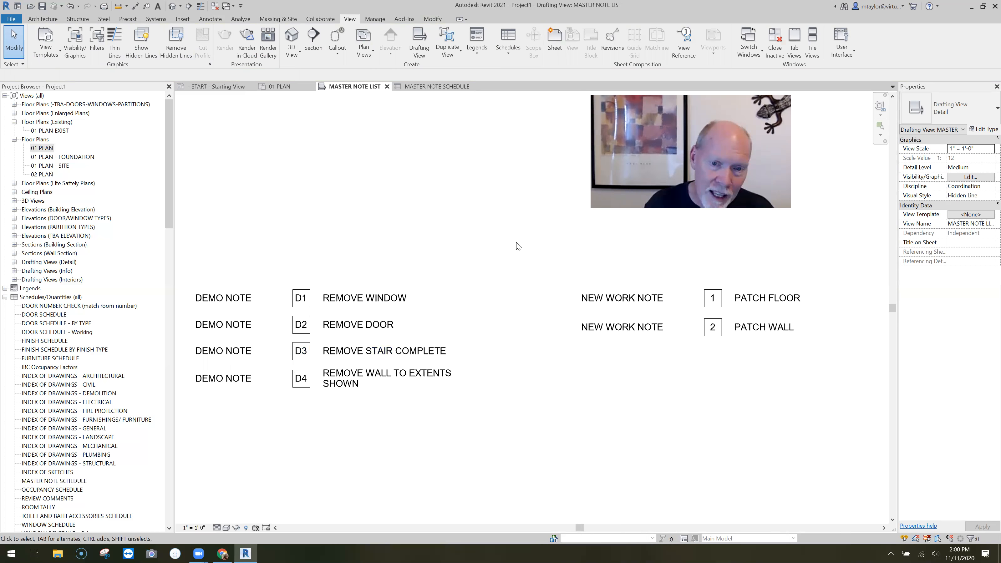
# Turn on the note text of the D3 stair note in the 01 PLAN floor plan
pyautogui.hotkey('ctrl', 'Tab')
pyautogui.click(515, 192)
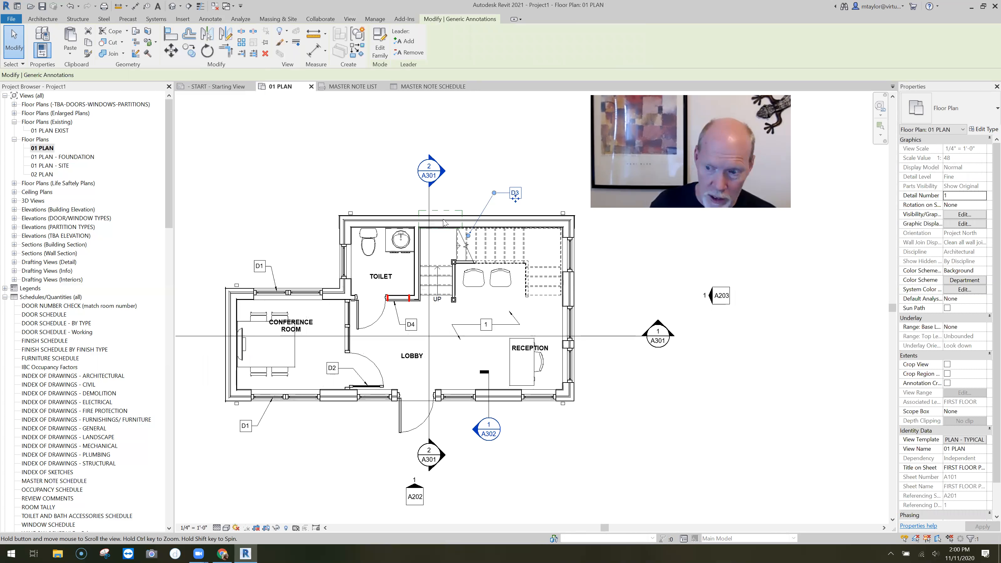
pyautogui.scroll(2, 725, 150)
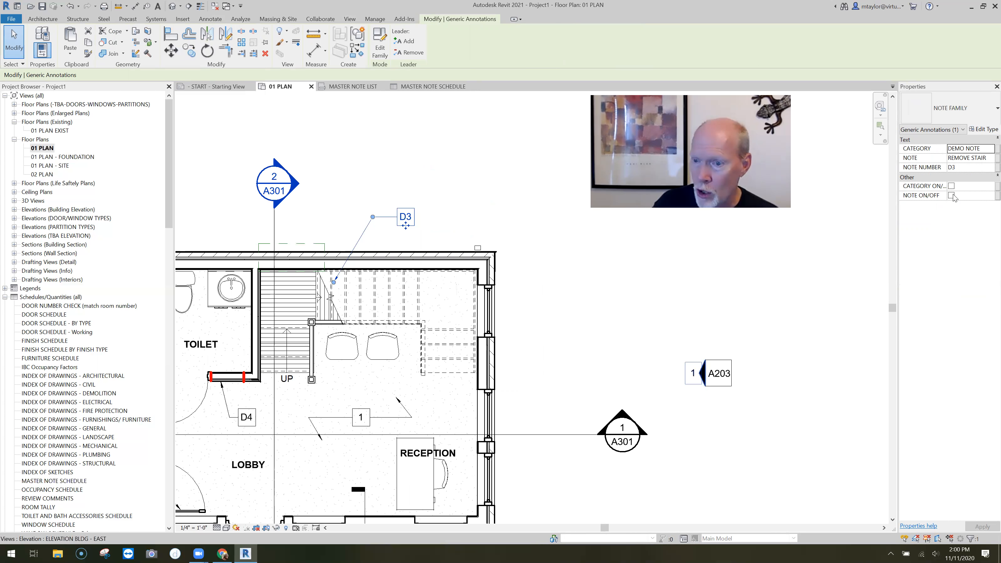
pyautogui.click(951, 195)
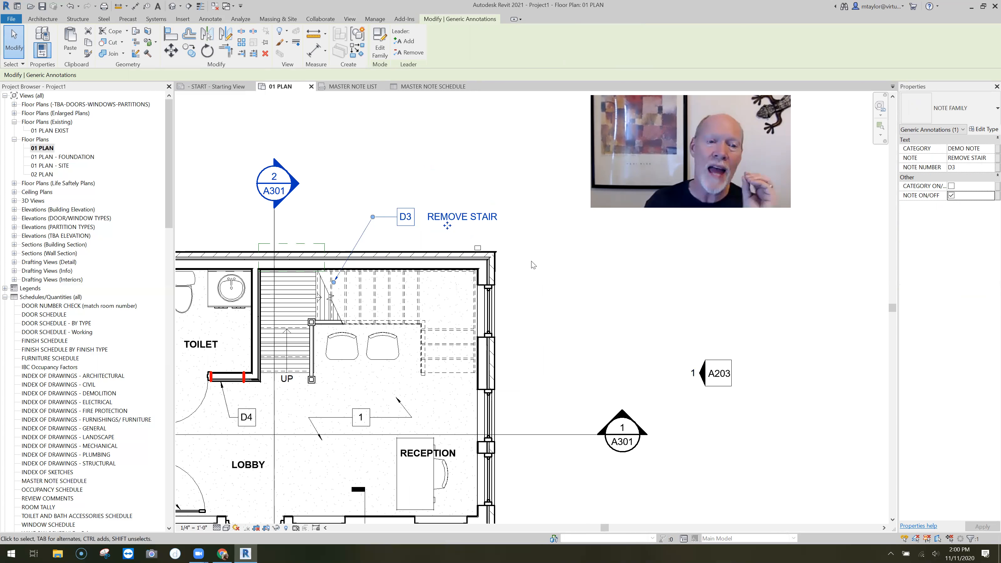
pyautogui.press('Escape')
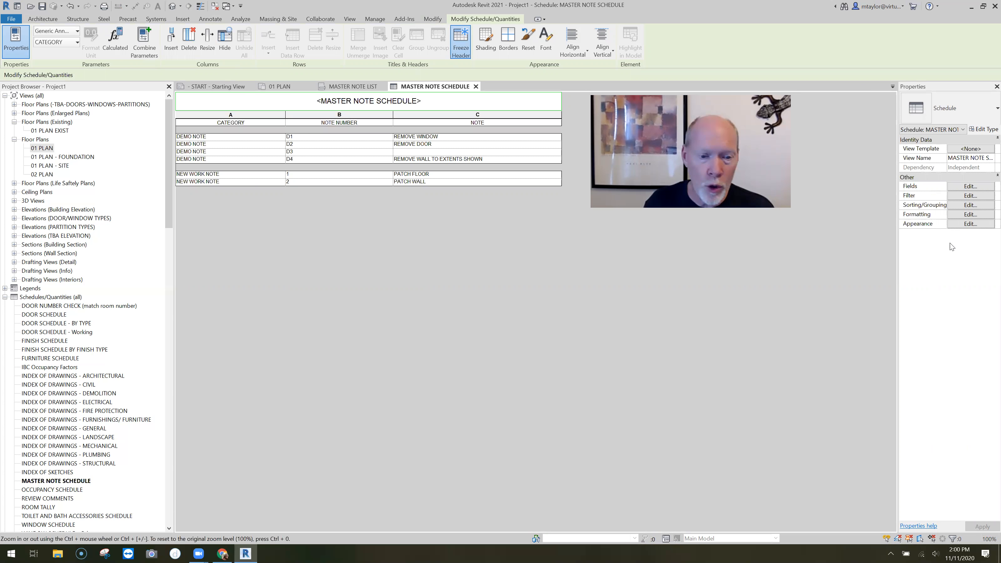
# Itemize every instance in MASTER NOTE SCHEDULE and set the mismatched D3 row's note to the existing REMOVE STAIR COMPLETE text
pyautogui.click(970, 205)
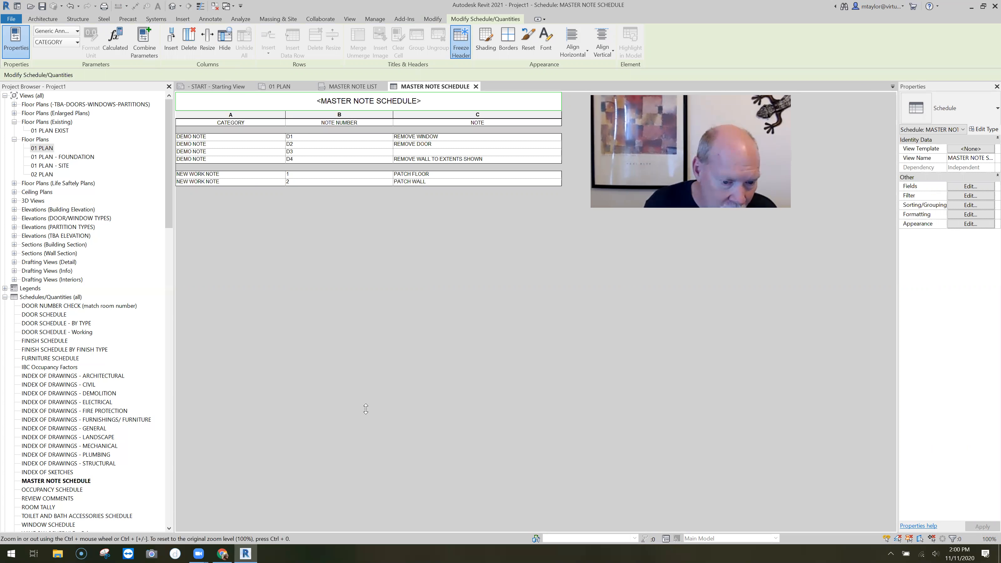
pyautogui.press('Return')
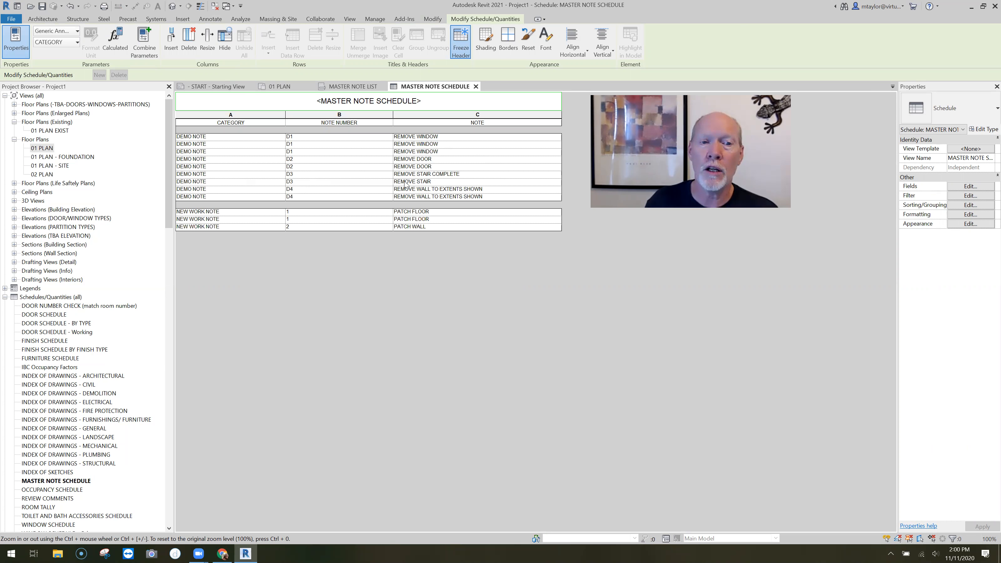
pyautogui.click(433, 182)
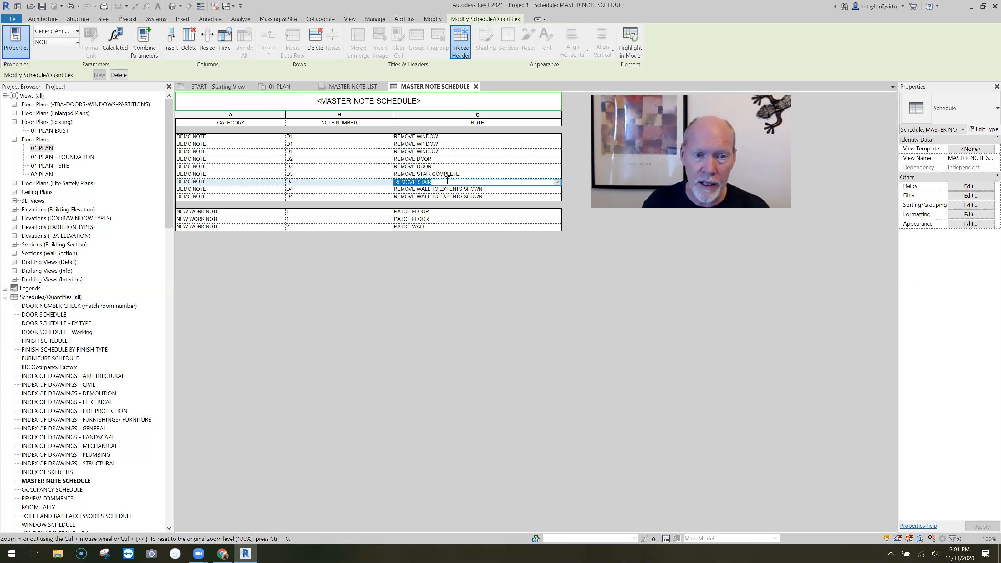
pyautogui.click(557, 183)
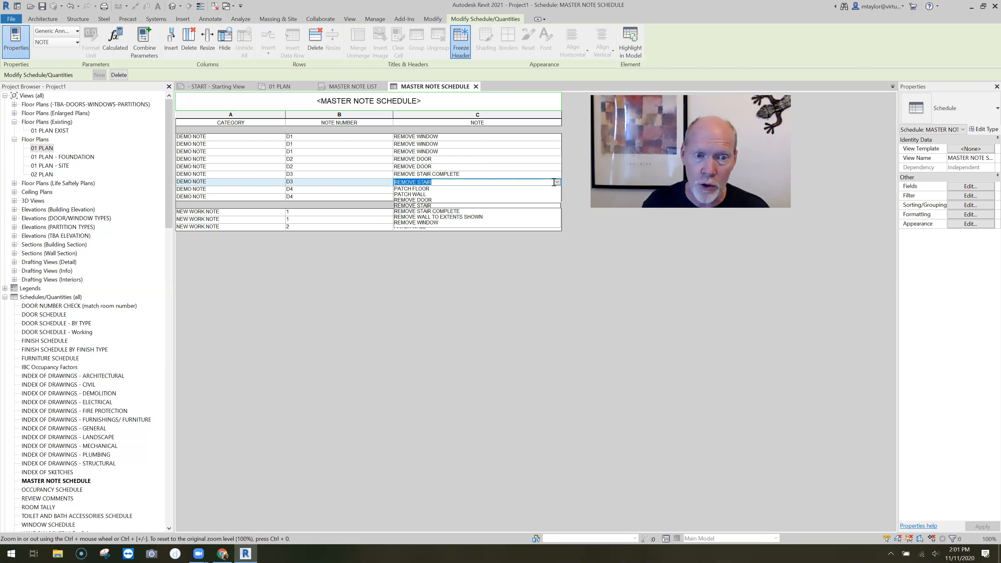
pyautogui.click(432, 195)
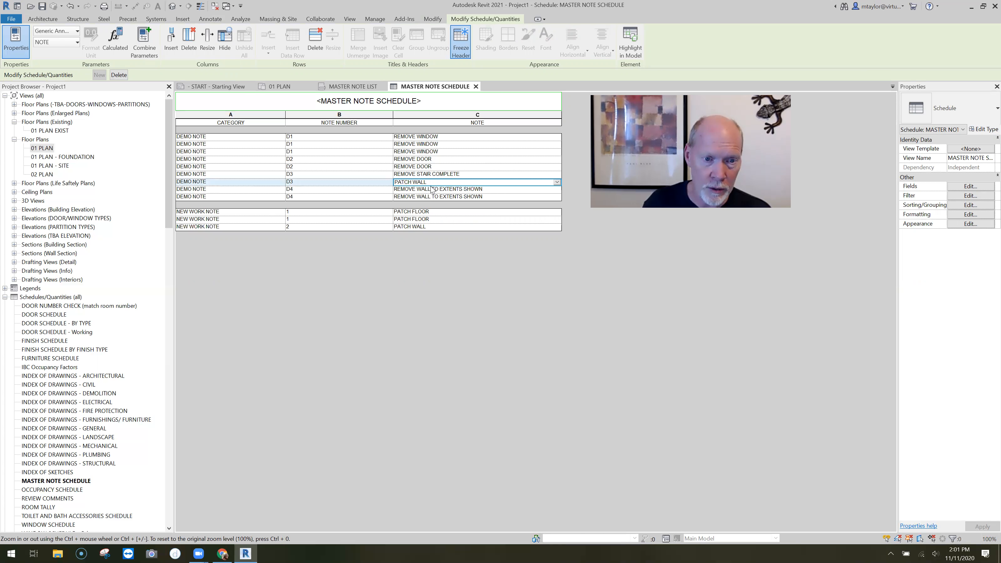
pyautogui.click(557, 181)
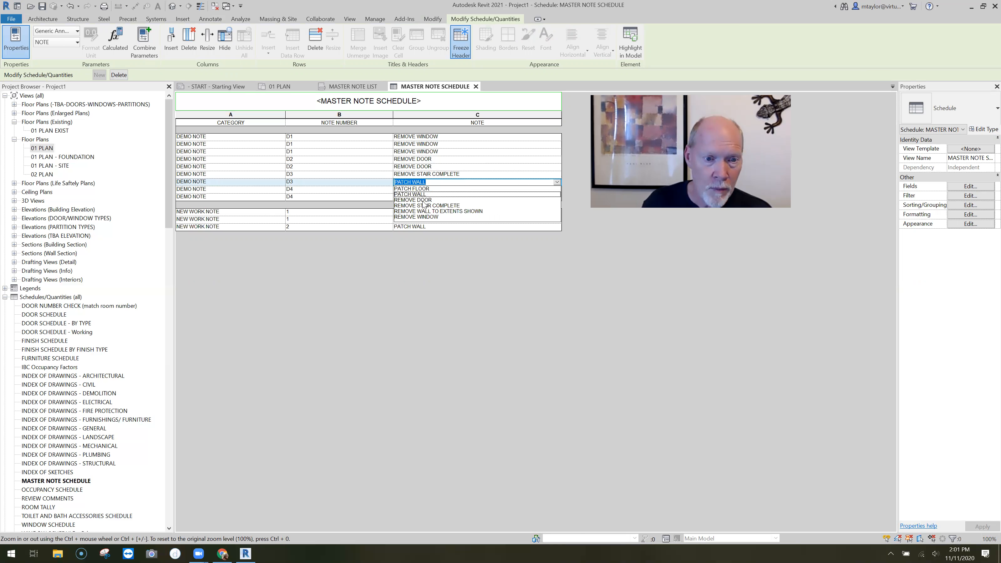
pyautogui.click(449, 206)
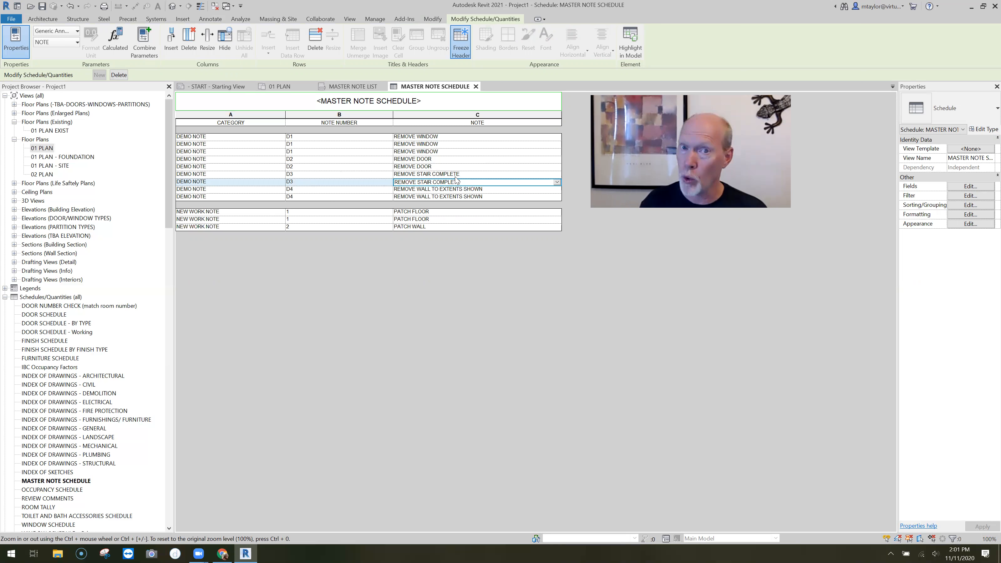
# Turn itemizing every instance back off and change the D3 note in the schedule to REMOVE STAIR COMPLETE, INCLUDING RAILINGS
pyautogui.click(963, 206)
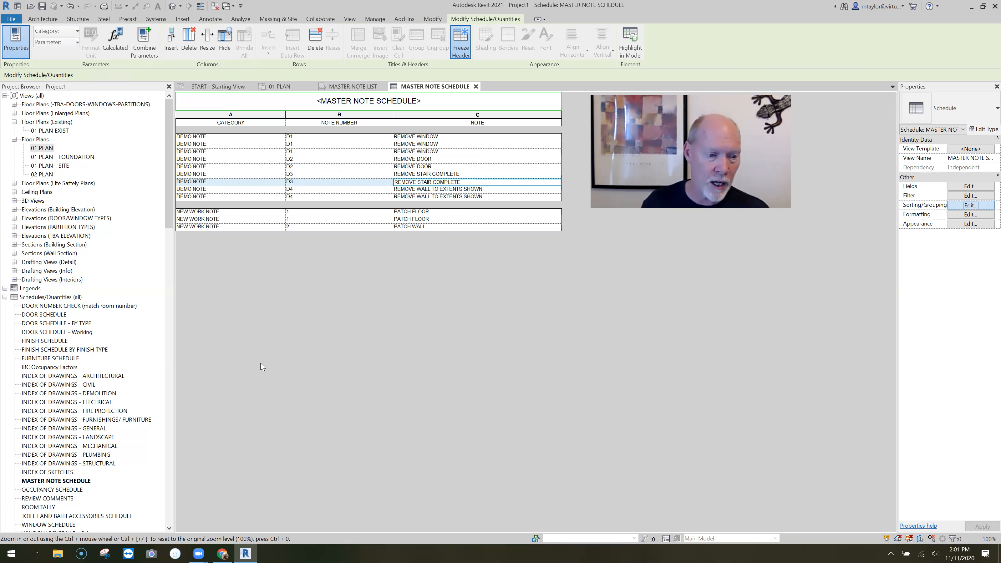
pyautogui.click(407, 394)
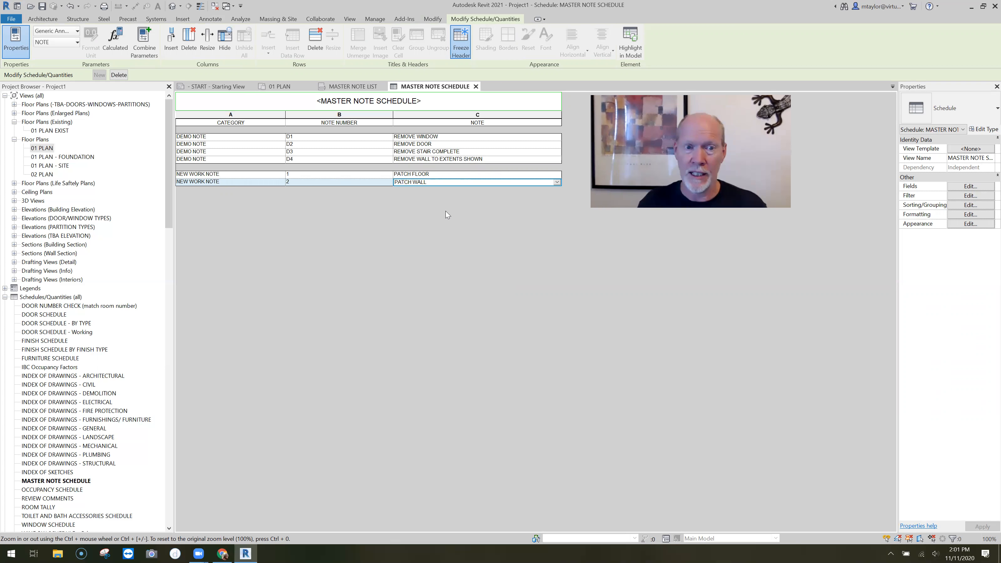
pyautogui.click(466, 151)
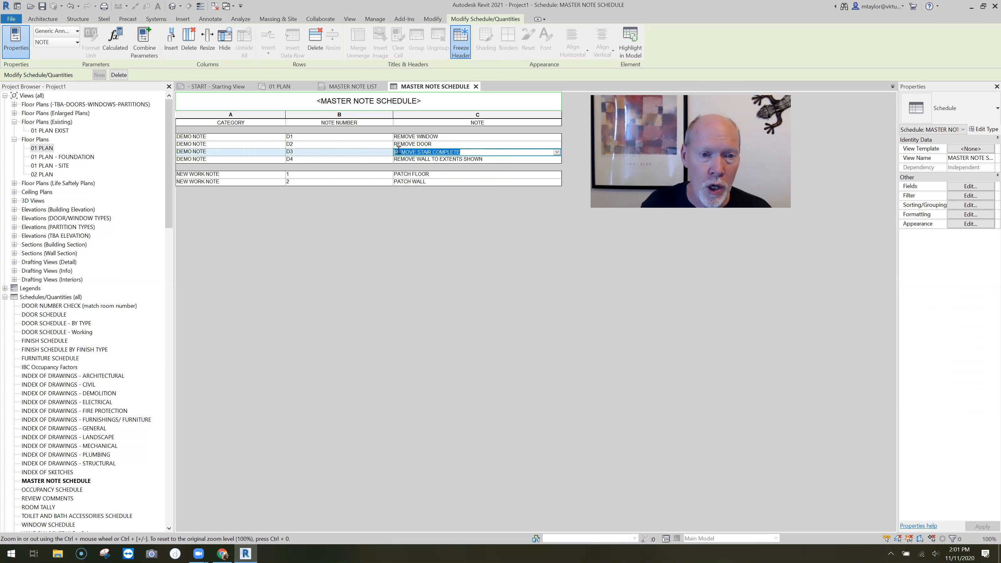
pyautogui.click(462, 151)
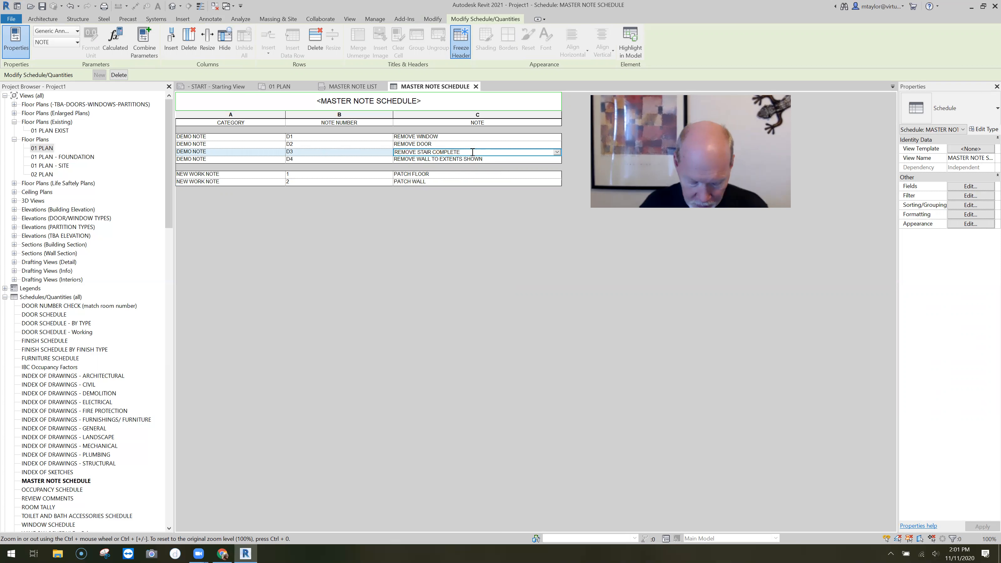
pyautogui.write(', INCLUD')
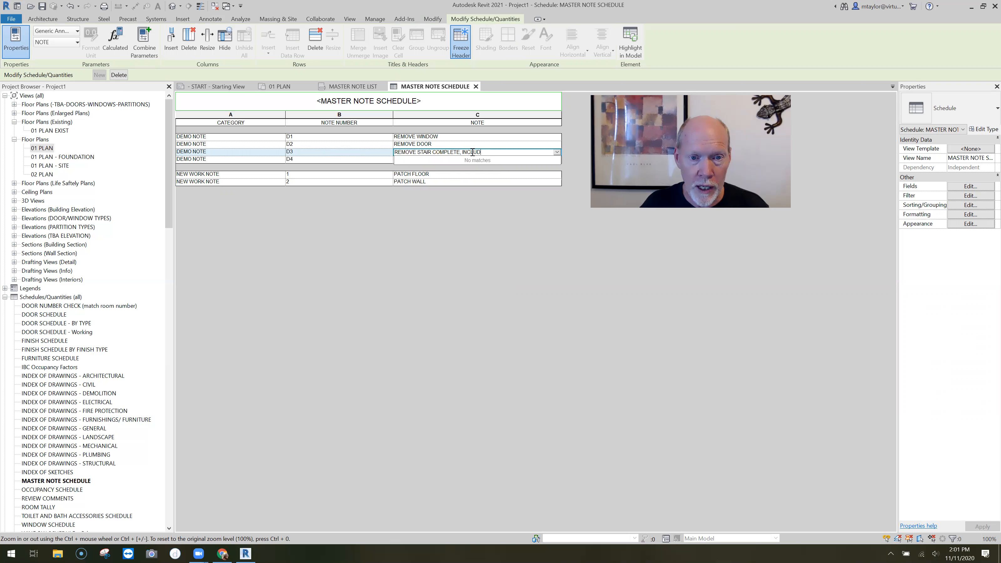
pyautogui.write('ING RAILINGS')
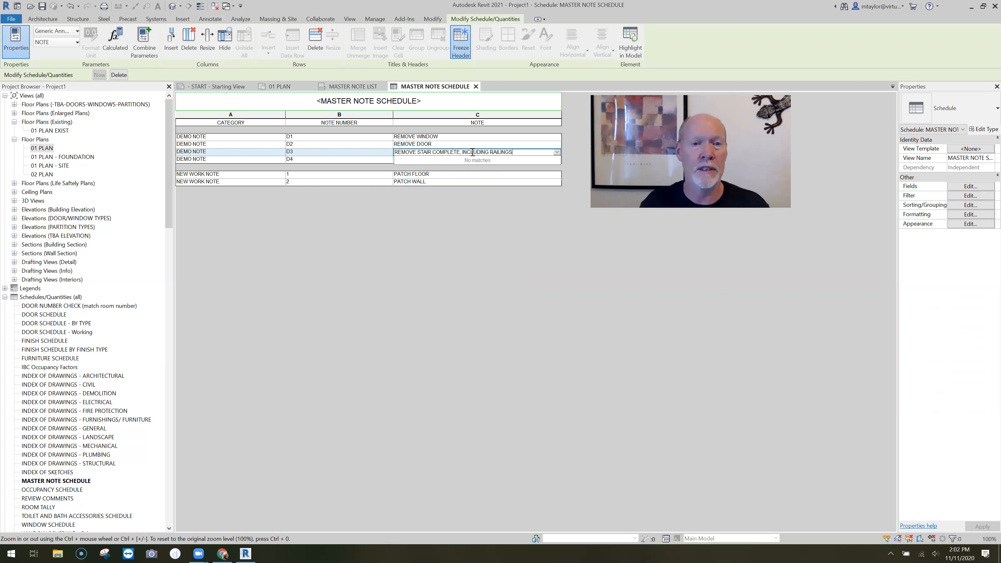
pyautogui.click(452, 227)
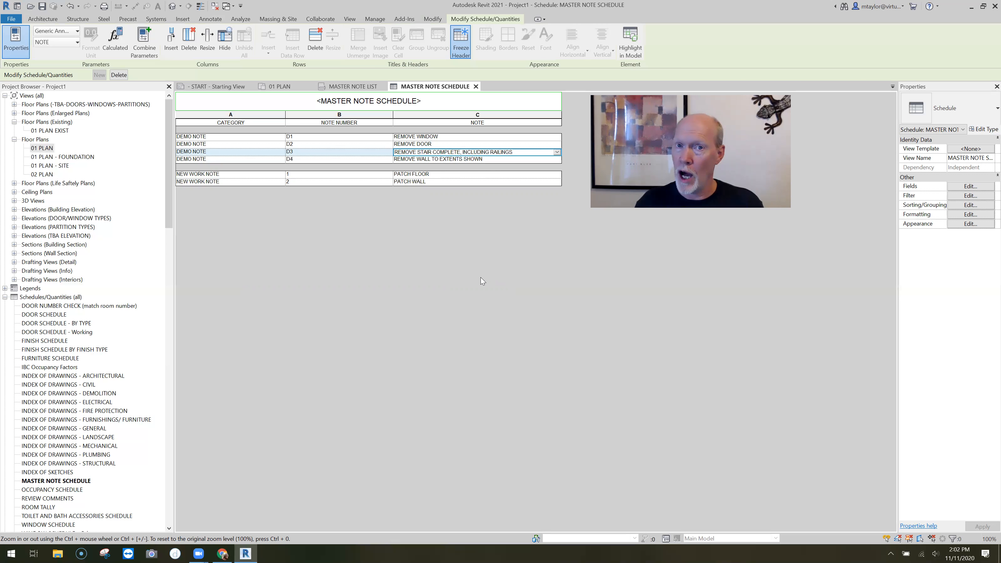
# Check the D3 note's wording in the MASTER NOTE LIST view and in the 01 PLAN floor plan
pyautogui.click(353, 88)
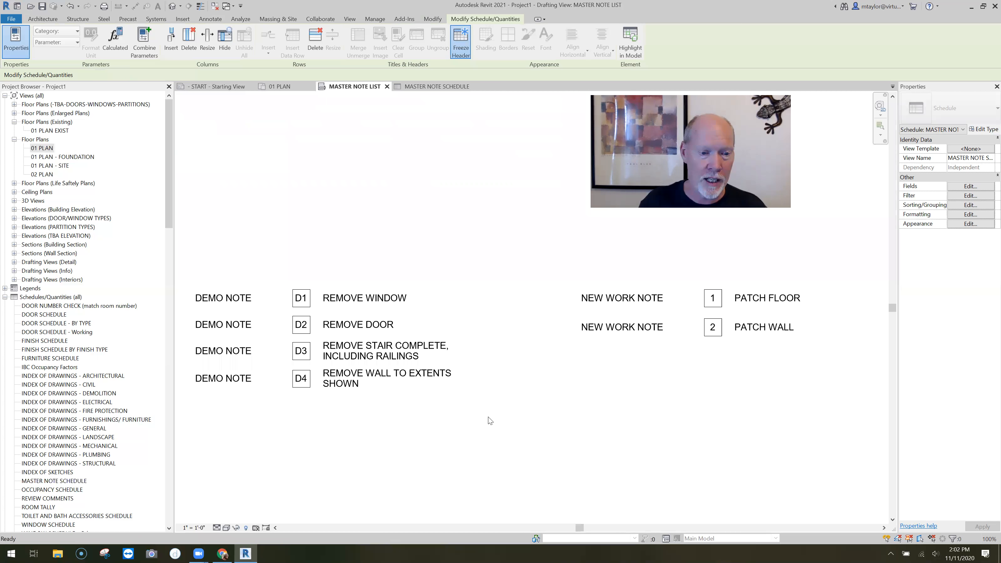
pyautogui.click(401, 356)
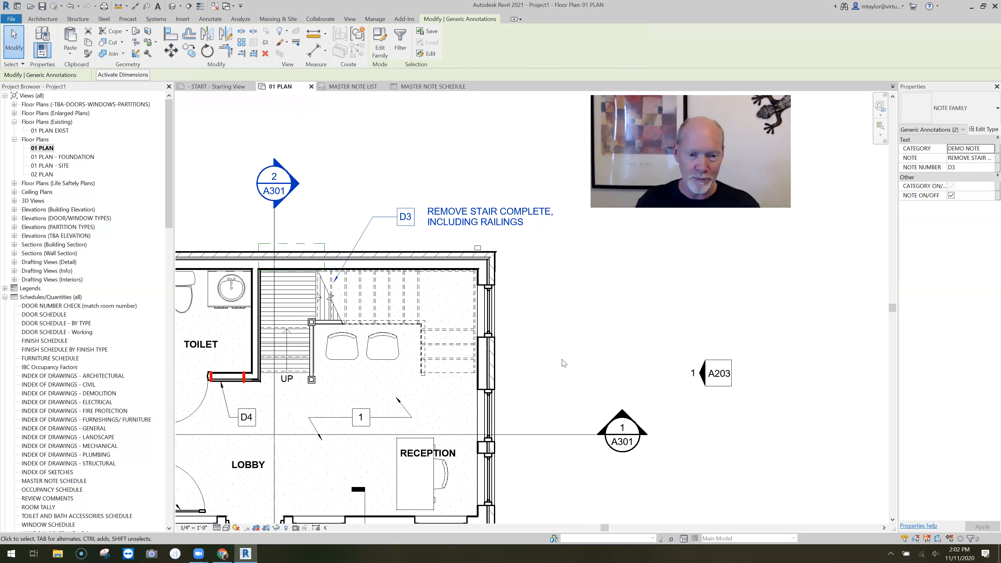
pyautogui.click(561, 378)
pyautogui.scroll(-2, 563, 377)
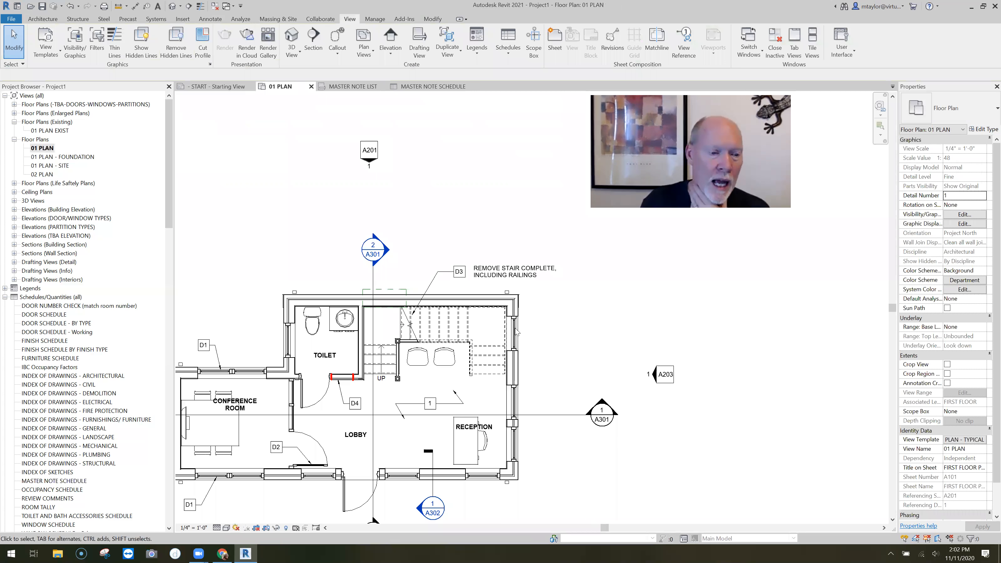
pyautogui.moveTo(559, 365); pyautogui.dragTo(516, 328, button='middle')
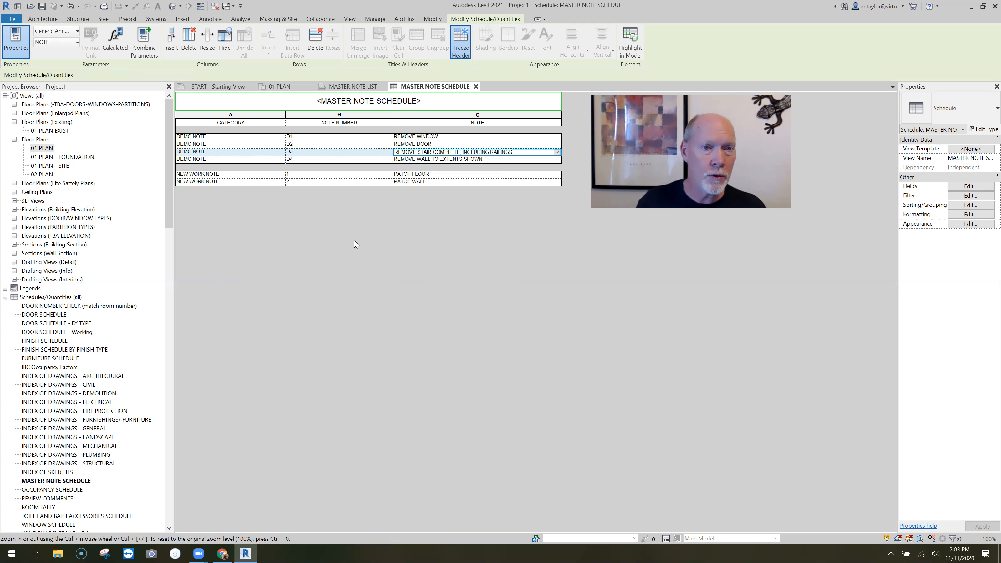
# Duplicate MASTER NOTE SCHEDULE and locate the copy among the project's schedules
pyautogui.click(63, 483)
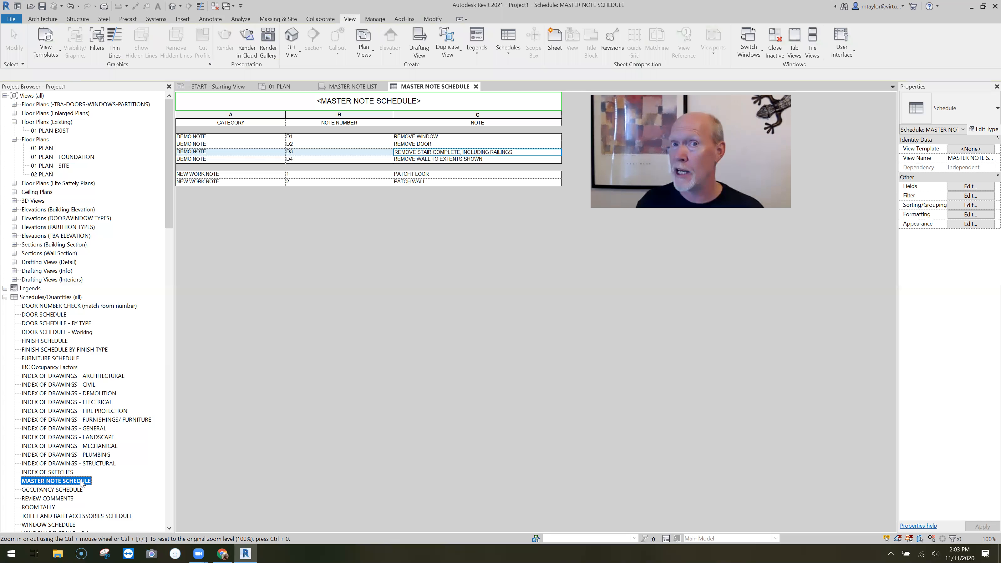
pyautogui.rightClick(68, 483)
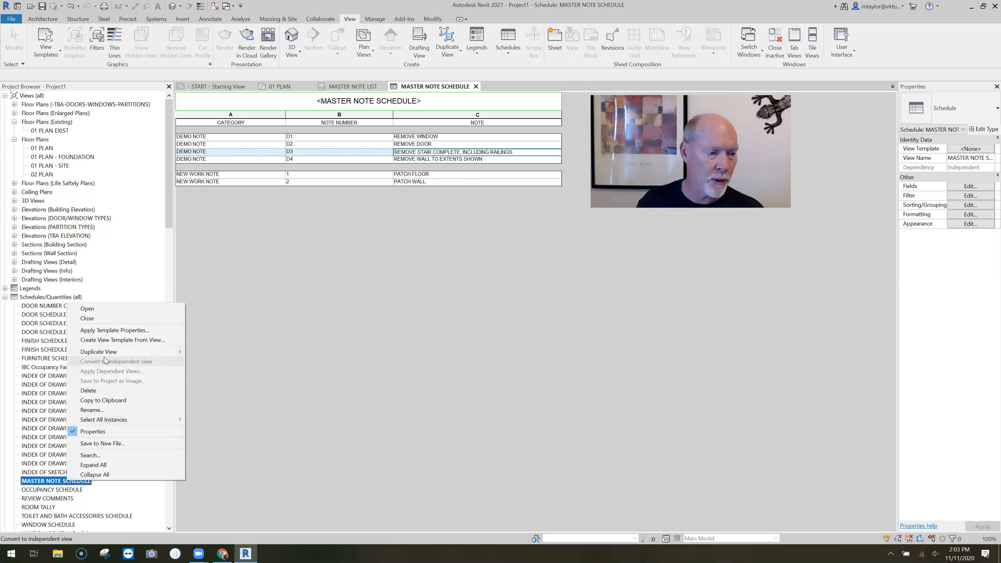
pyautogui.moveTo(153, 351)
pyautogui.click(245, 351)
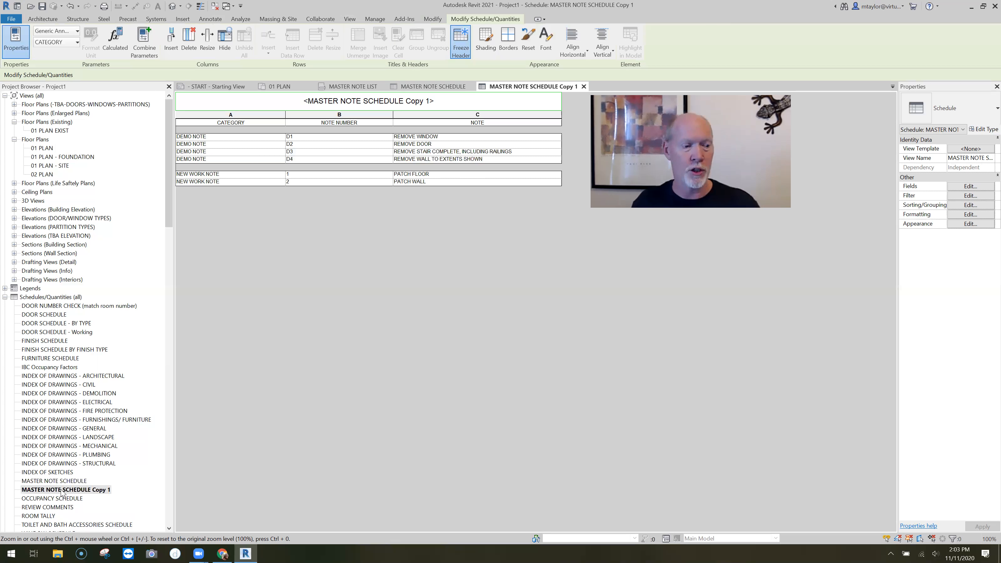
pyautogui.scroll(-5, 98, 495)
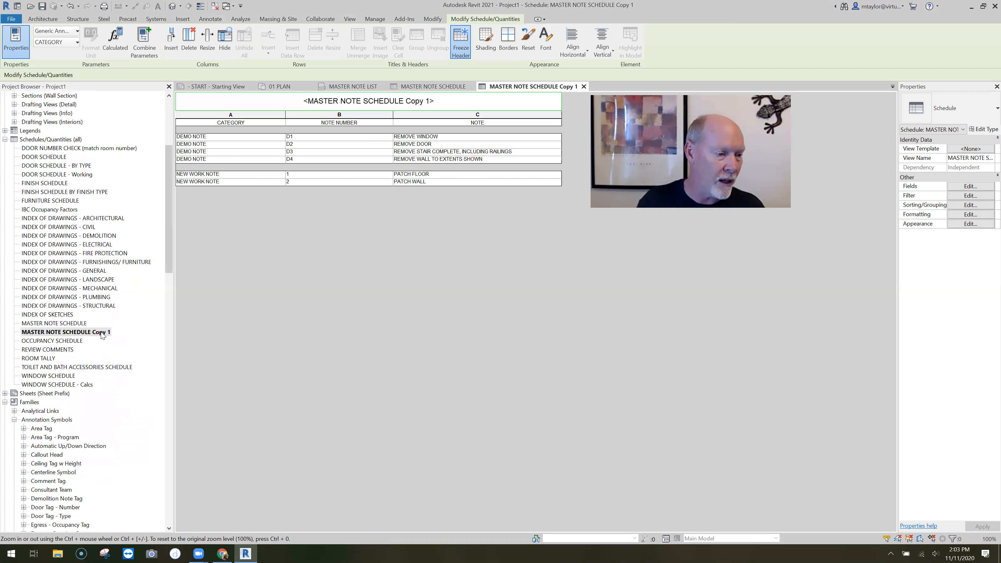
# Rename the copied schedule as DEMO NOTE SCHEDULE
pyautogui.rightClick(102, 335)
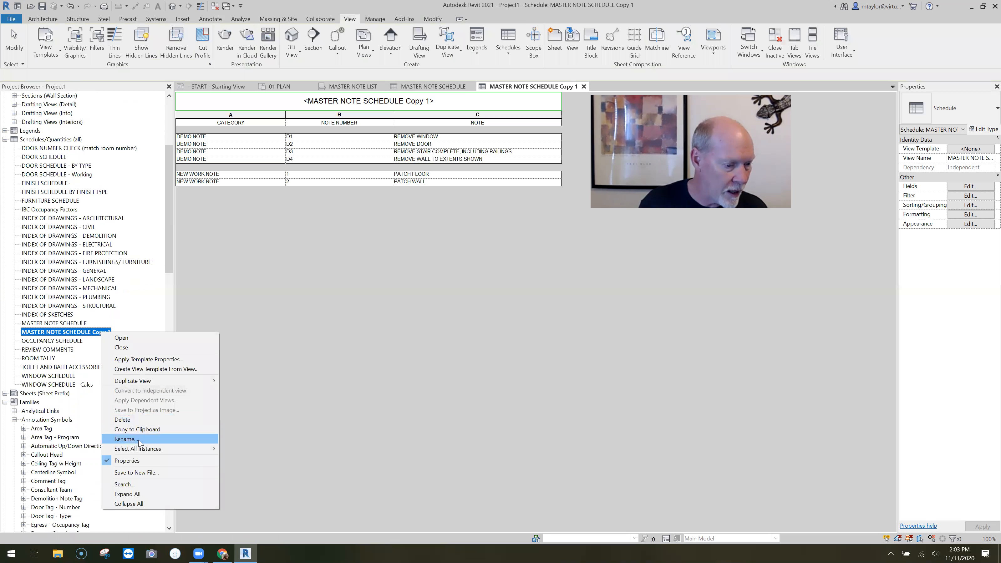
pyautogui.click(126, 439)
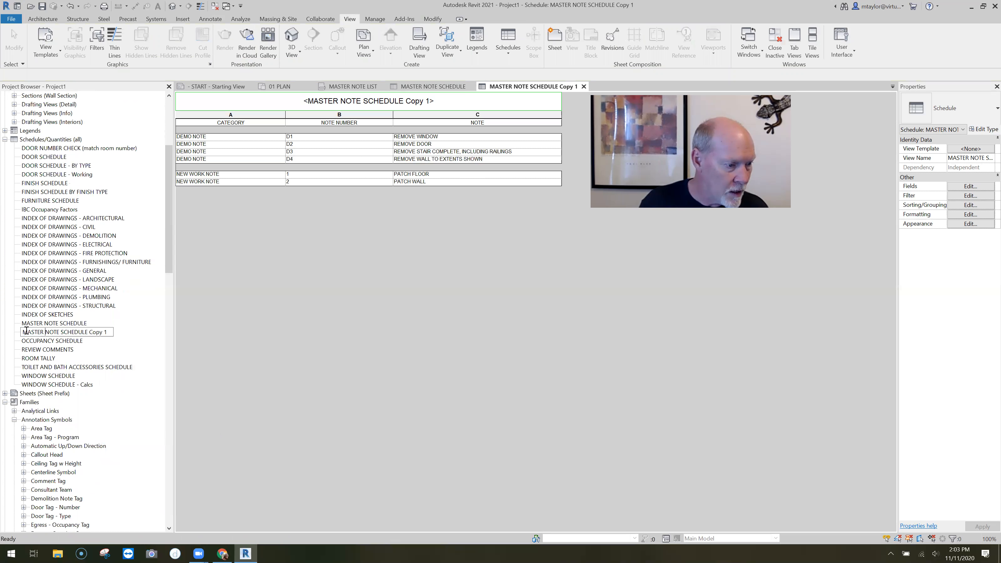
pyautogui.moveTo(45, 331); pyautogui.dragTo(15, 333)
pyautogui.write('DEMO')
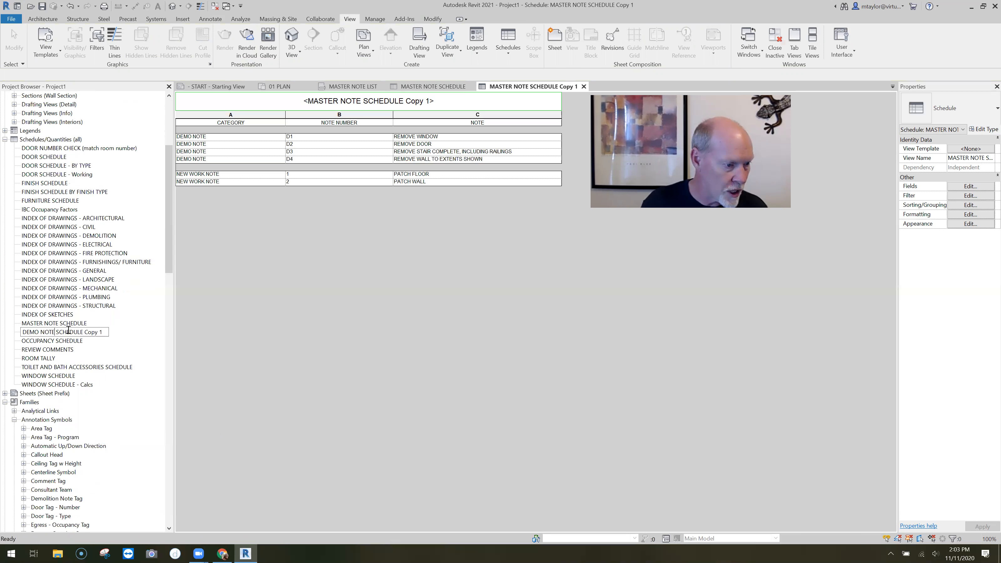
pyautogui.moveTo(83, 332); pyautogui.dragTo(115, 334)
pyautogui.press('BackSpace')
pyautogui.press('Return')
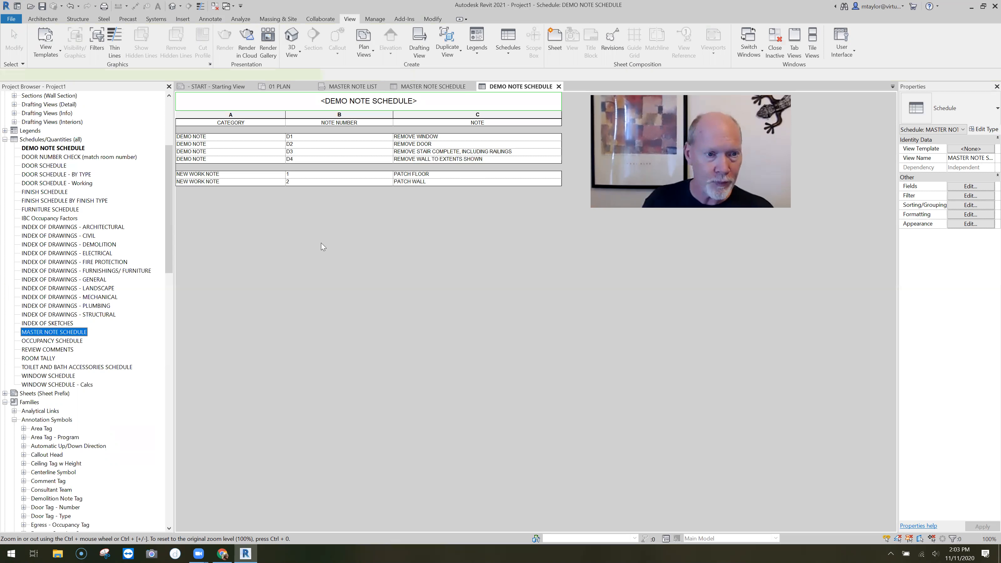
pyautogui.click(368, 208)
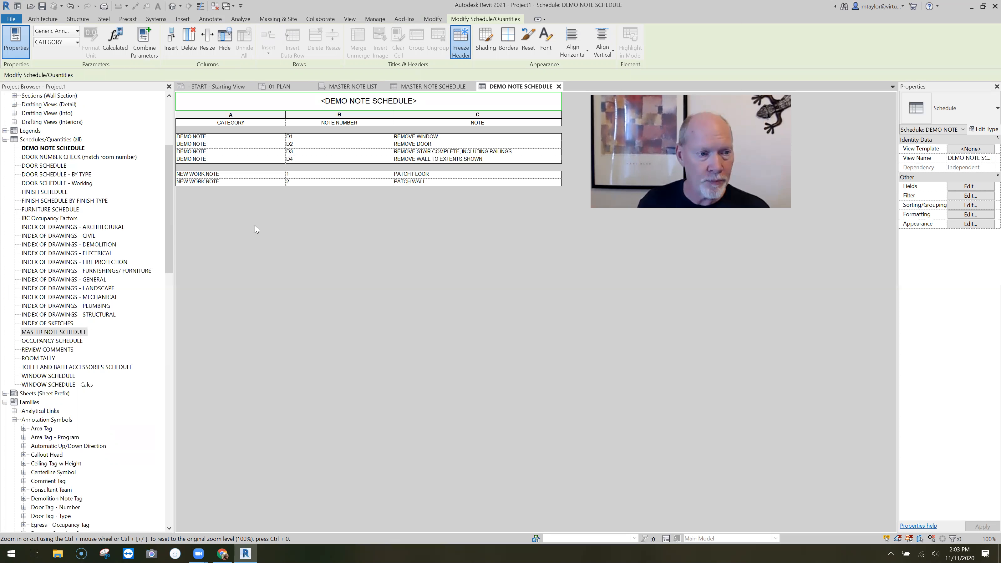
# Filter DEMO NOTE SCHEDULE so that CATEGORY equals DEMO NOTE
pyautogui.click(965, 206)
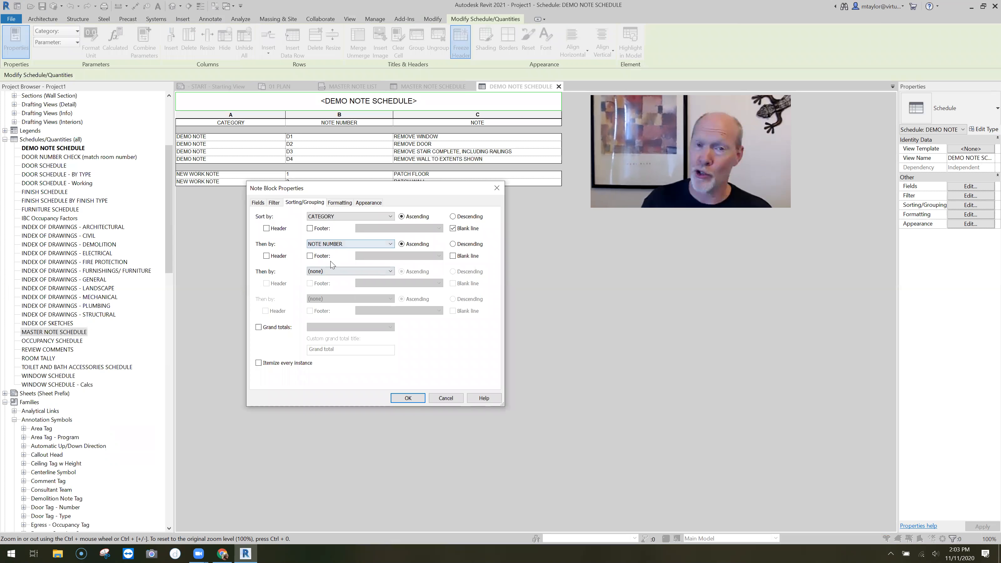
pyautogui.click(279, 204)
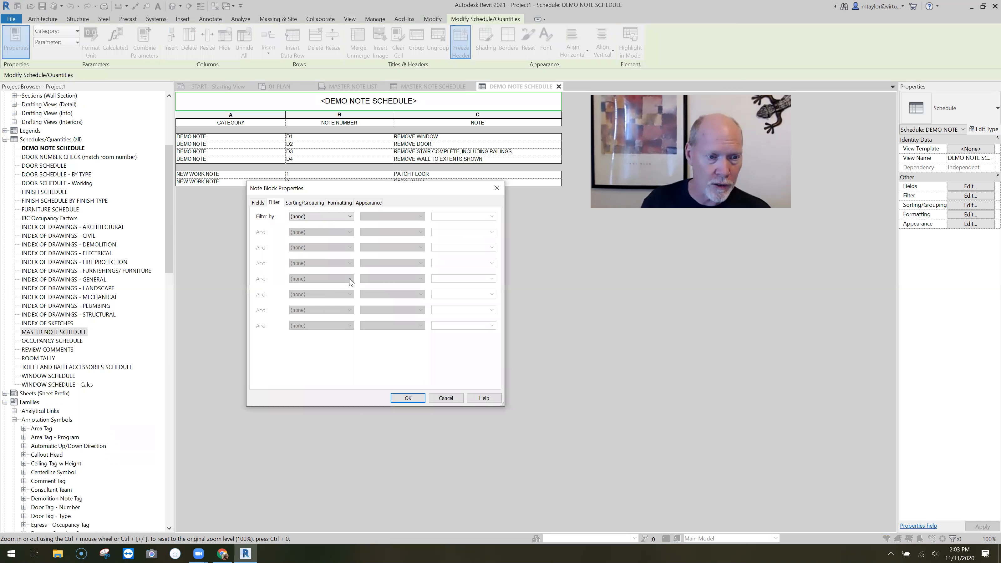
pyautogui.click(348, 217)
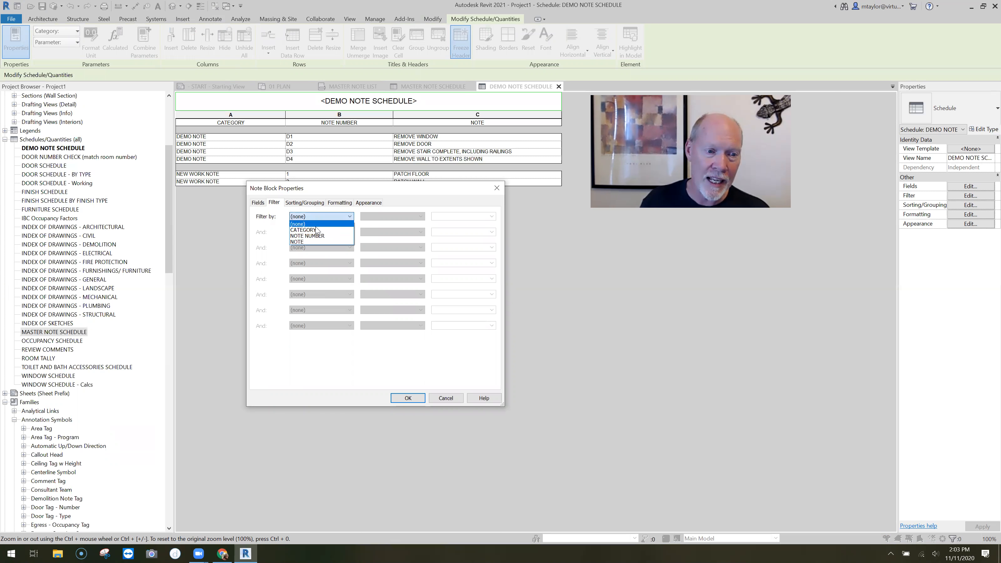
pyautogui.click(315, 230)
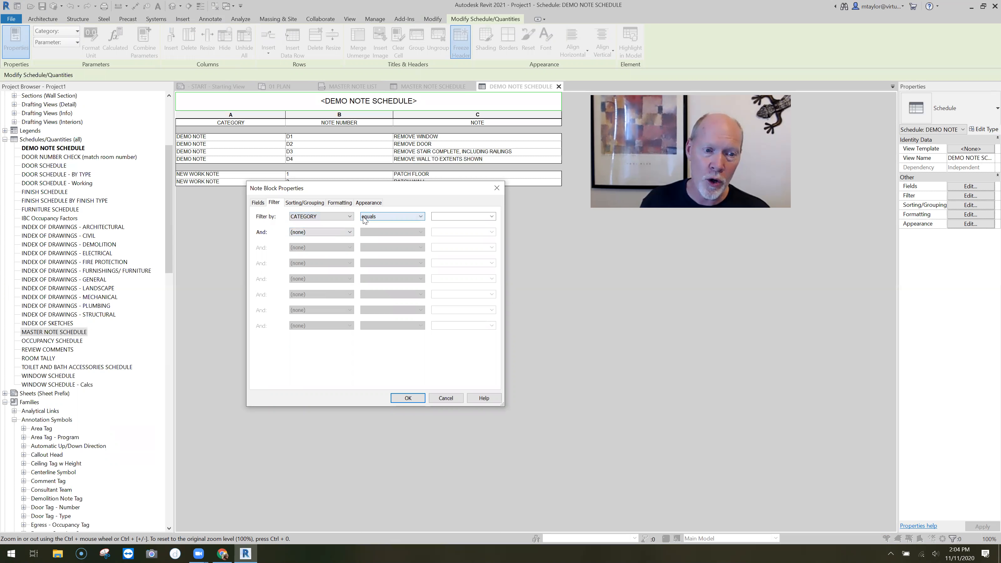
pyautogui.click(475, 216)
pyautogui.click(491, 217)
pyautogui.click(457, 223)
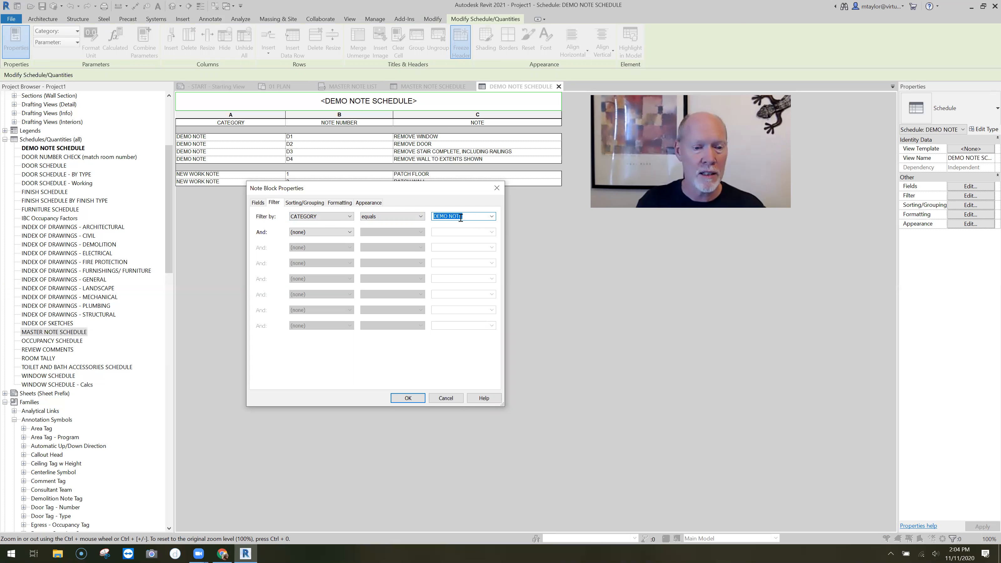
pyautogui.click(408, 397)
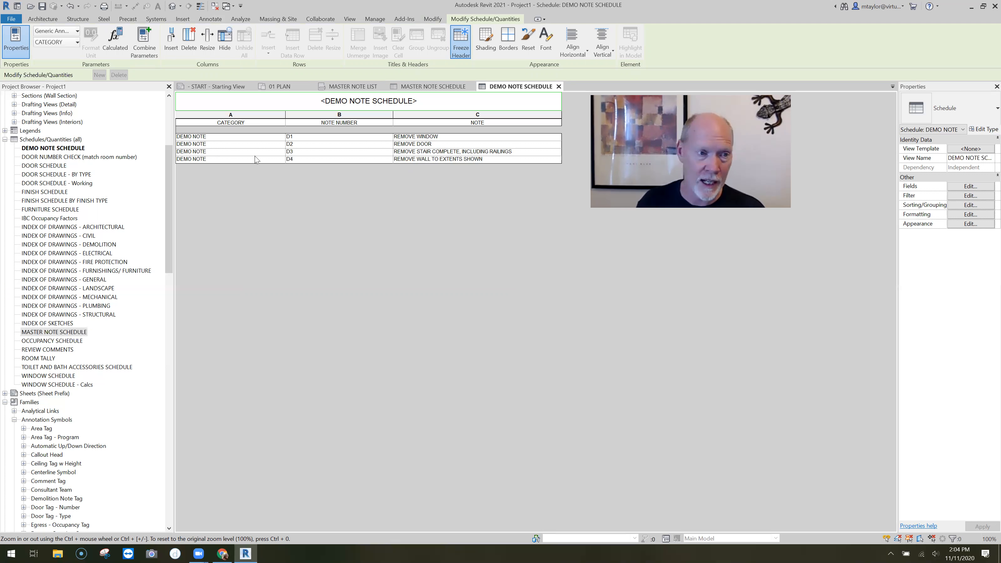
# Hide the schedule's CATEGORY column, then center and narrow the NOTE NUMBER column
pyautogui.click(243, 120)
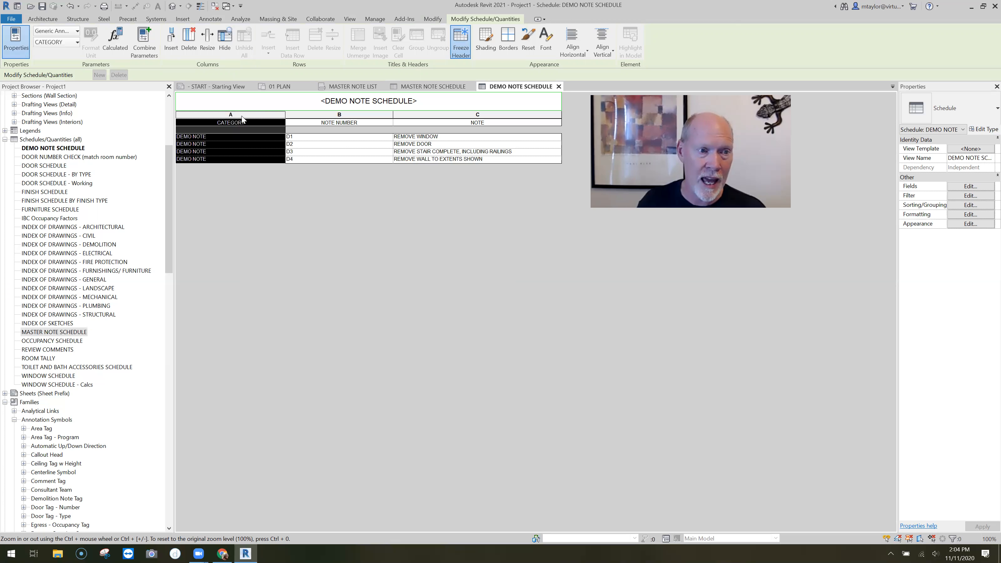
pyautogui.click(224, 35)
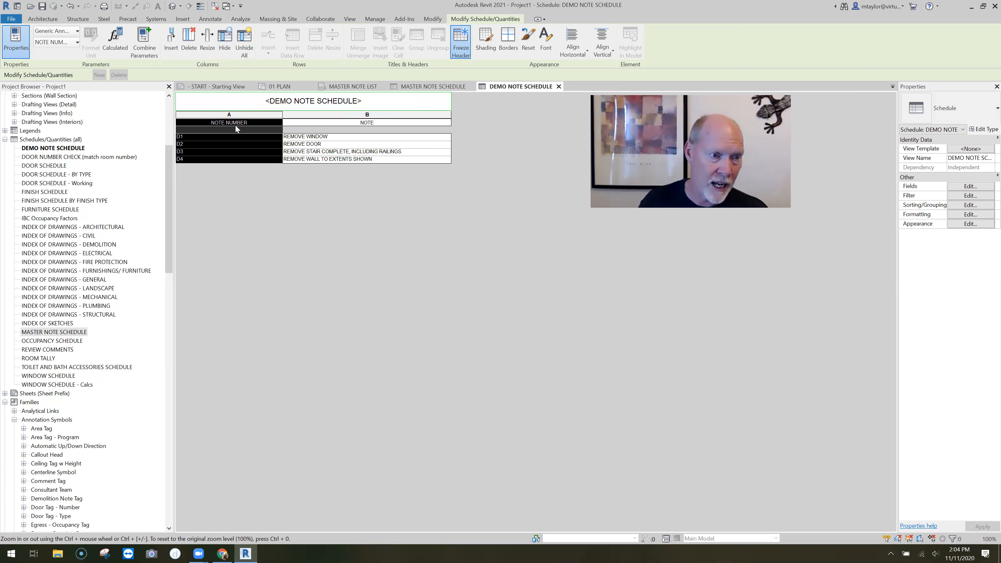
pyautogui.click(573, 44)
pyautogui.moveTo(281, 119); pyautogui.dragTo(256, 117)
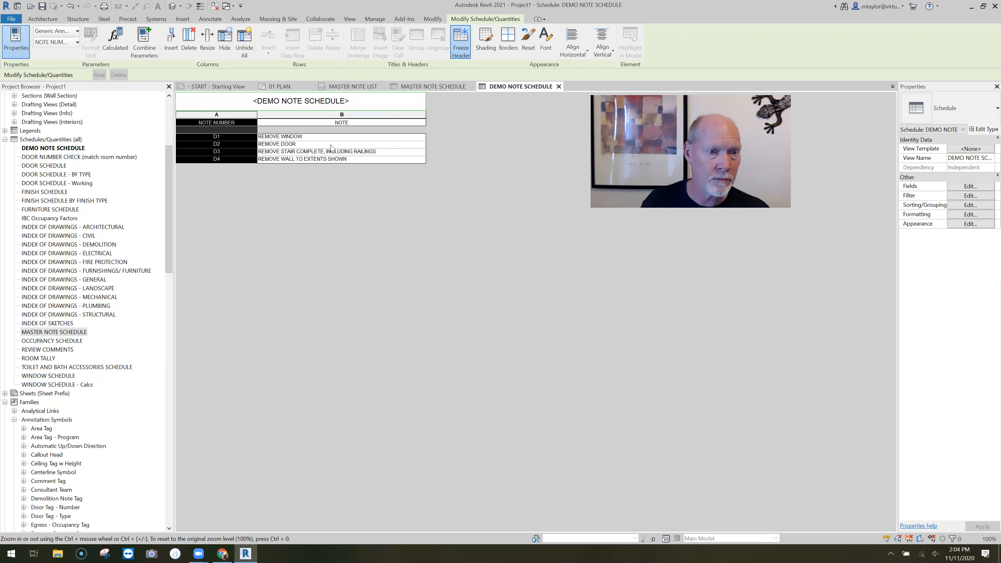
pyautogui.click(341, 115)
pyautogui.click(301, 100)
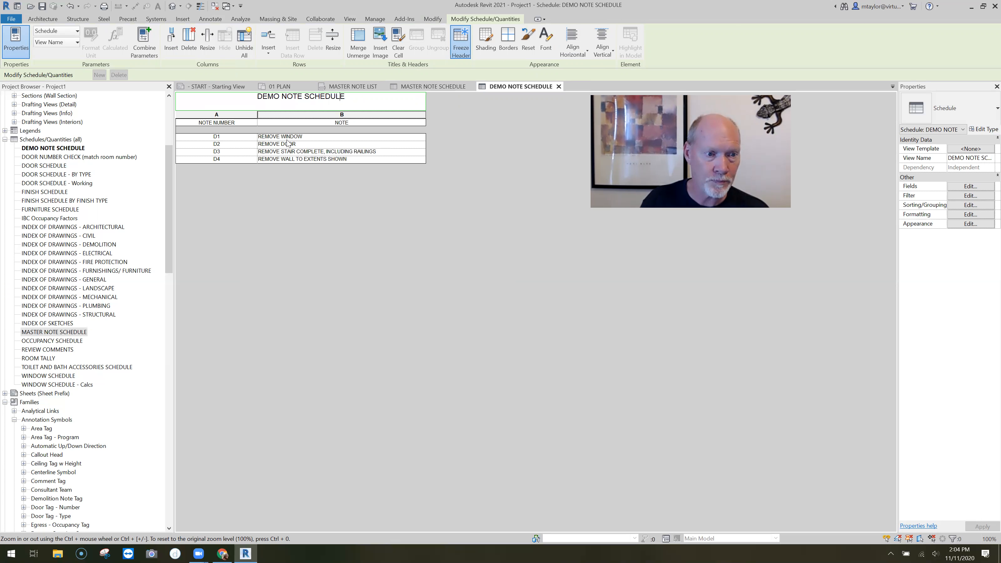
pyautogui.click(337, 233)
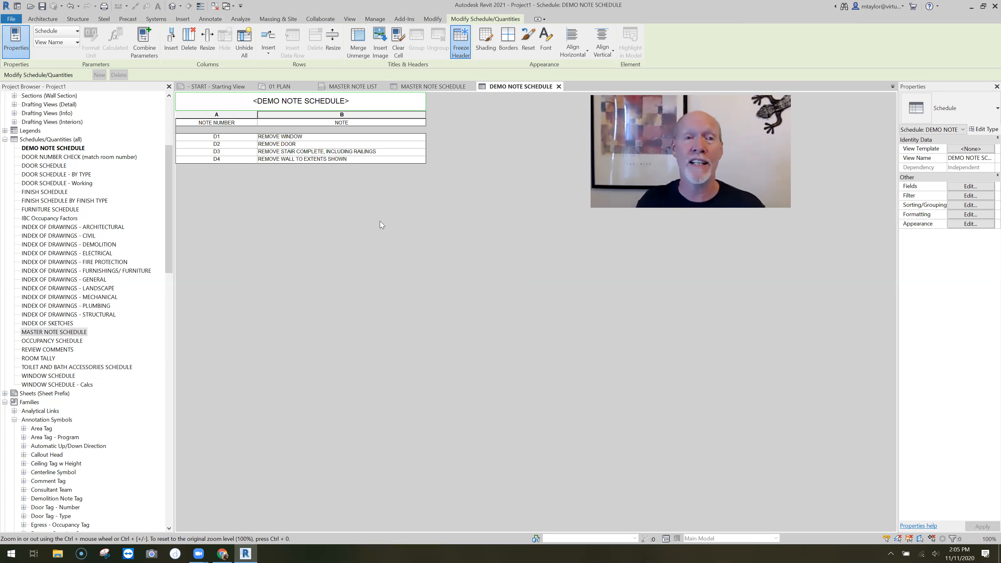
# Copy the D4 demo note about 5 inches straight down in the MASTER NOTE LIST view
pyautogui.click(353, 87)
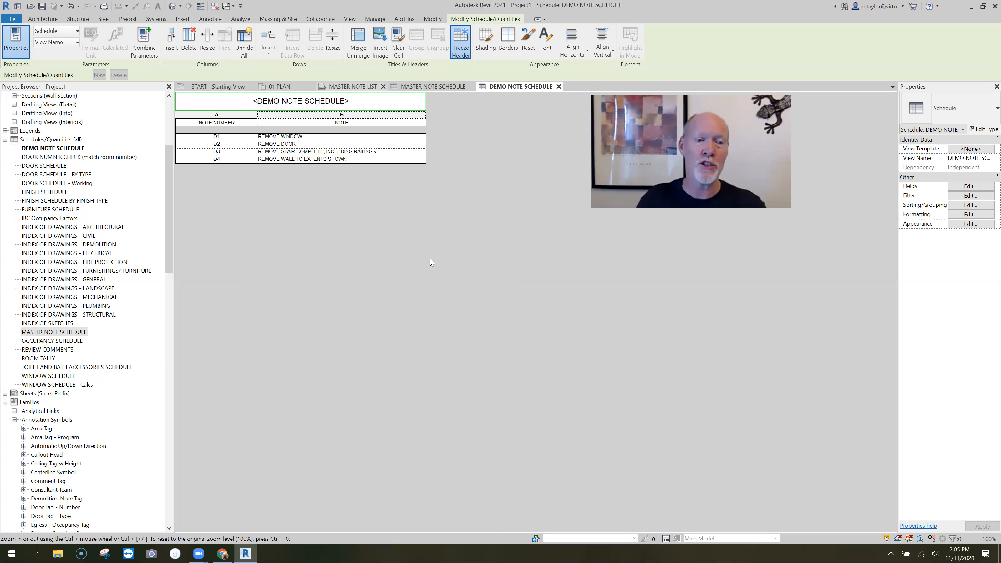
pyautogui.moveTo(376, 415); pyautogui.dragTo(392, 333, button='middle')
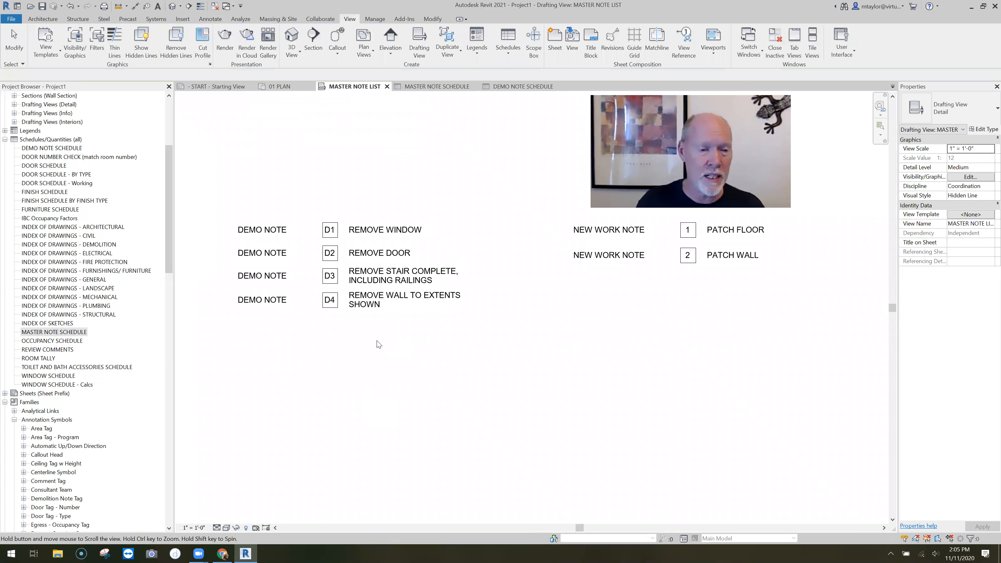
pyautogui.click(340, 303)
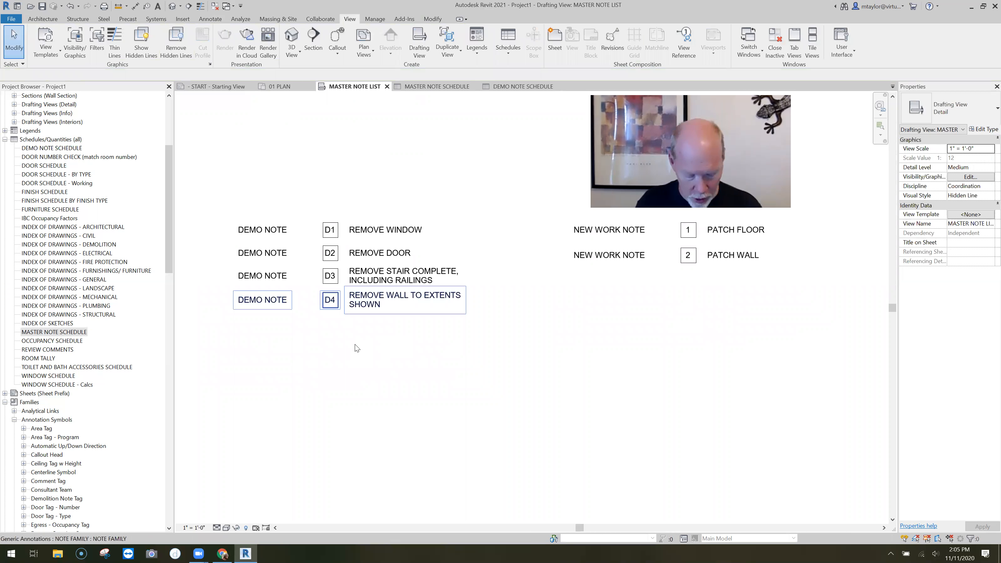
pyautogui.click(355, 327)
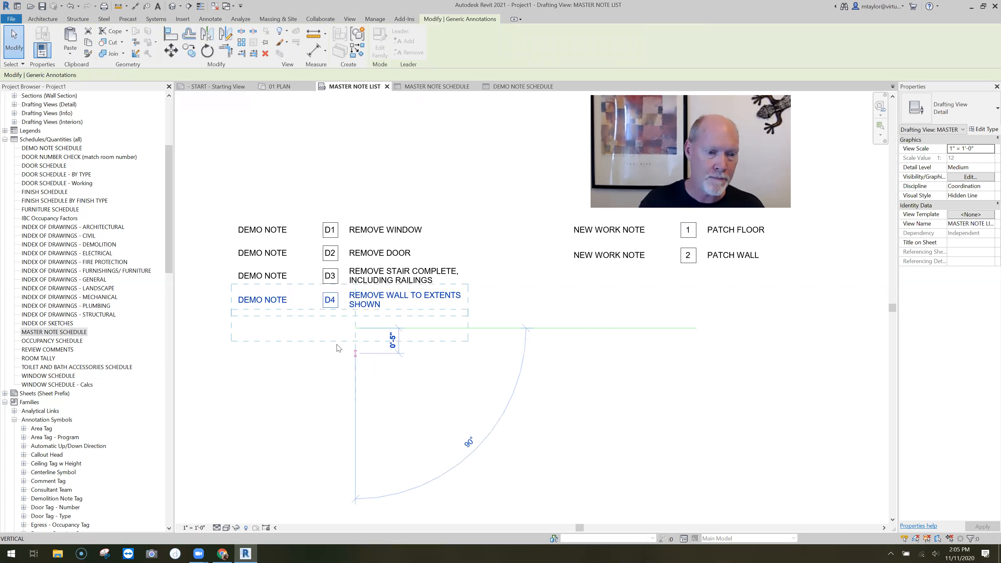
pyautogui.click(337, 348)
# Change the copied note's number to D5 and its text to REMOVE DOWNSPOUT
pyautogui.scroll(3, 338, 319)
pyautogui.click(318, 300)
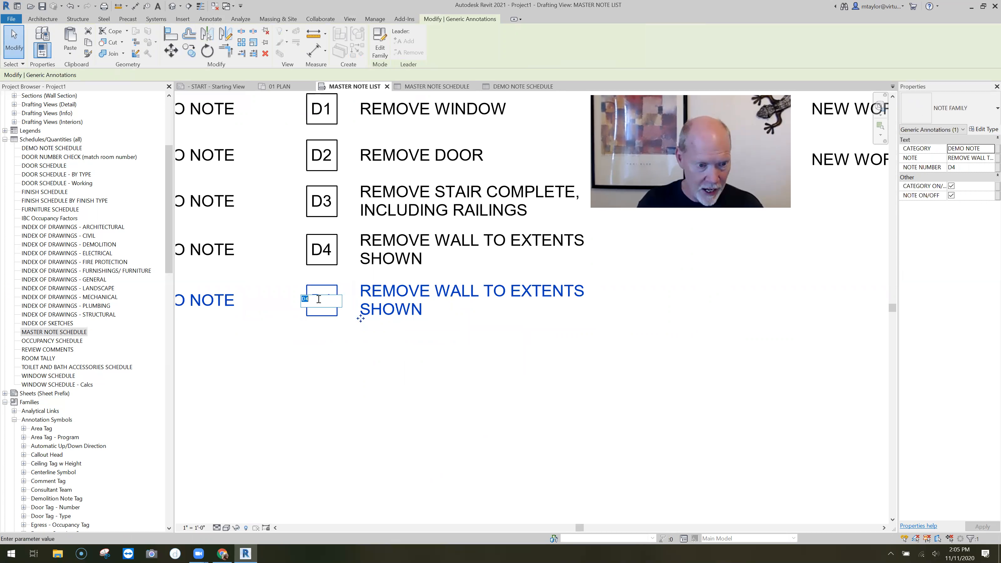
pyautogui.press('BackSpace')
pyautogui.write('5')
pyautogui.press('Return')
pyautogui.click(403, 310)
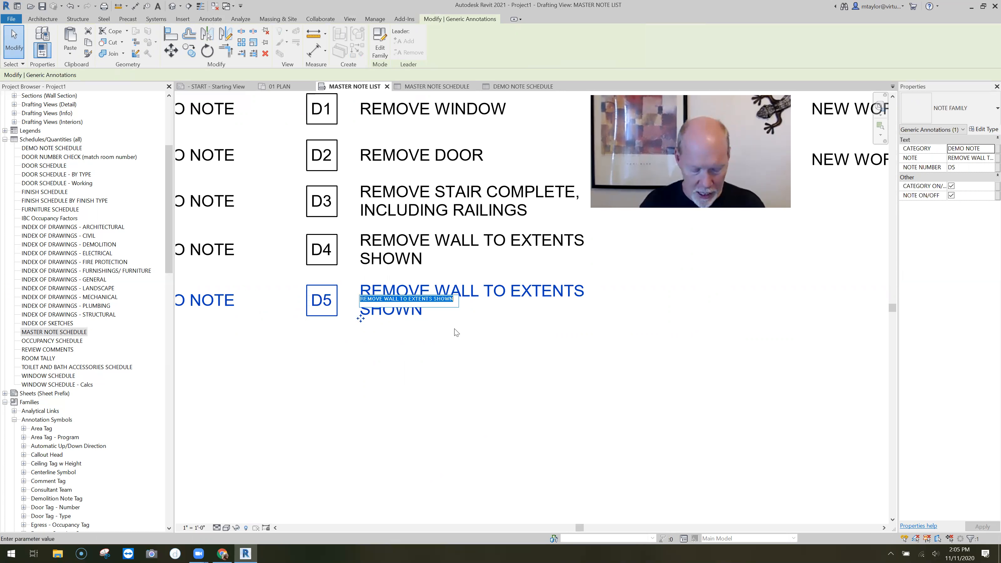
pyautogui.write('REMOVE DOWNSPOUT')
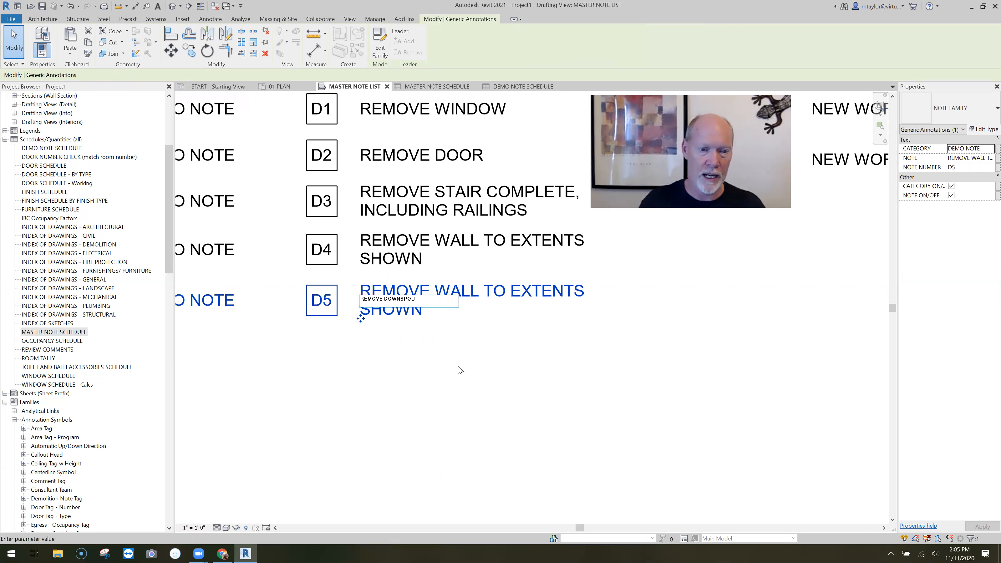
pyautogui.press('Return')
# Copy the D5 note from the master list and paste it into 01 PLAN, outside the building corner near RECEPTION
pyautogui.scroll(-3, 390, 373)
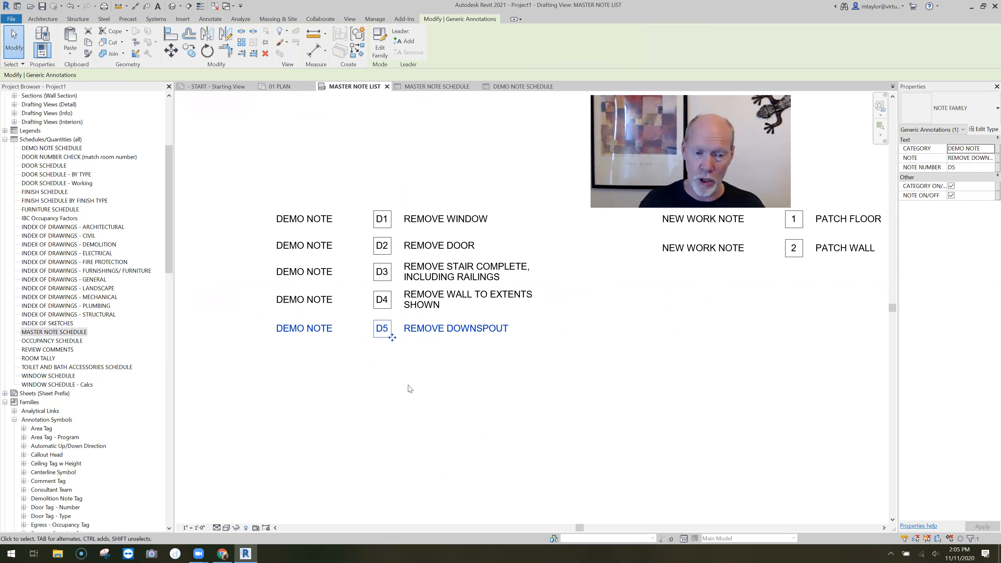
pyautogui.scroll(-2, 487, 390)
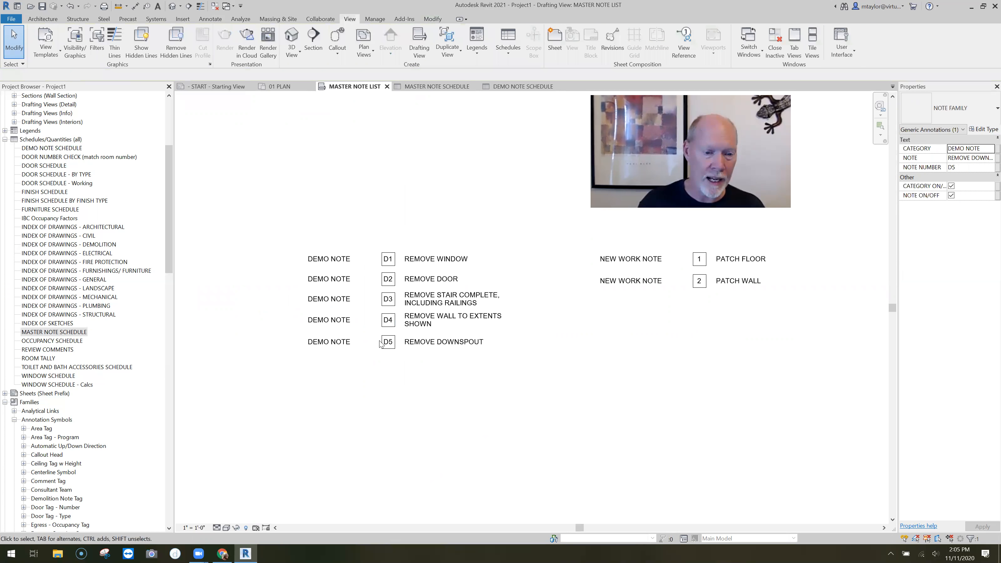
pyautogui.click(393, 407)
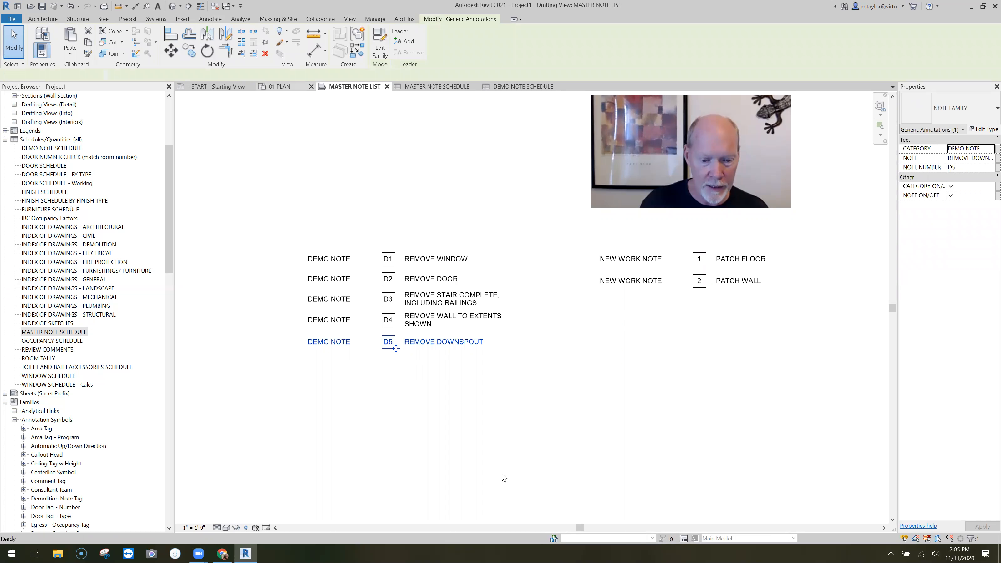
pyautogui.moveTo(489, 439); pyautogui.dragTo(417, 319, button='middle')
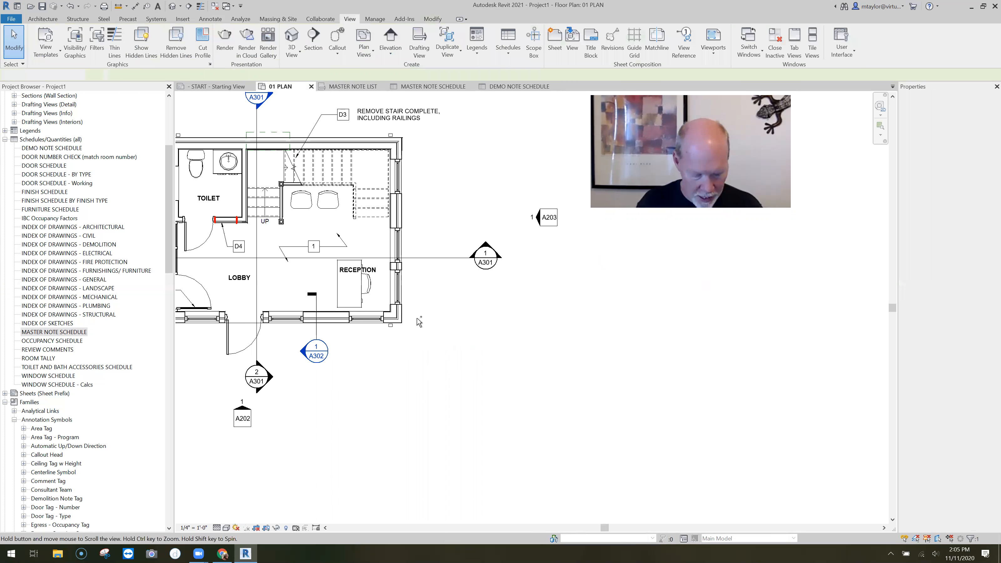
pyautogui.scroll(1, 417, 318)
pyautogui.hotkey('ctrl', 'v')
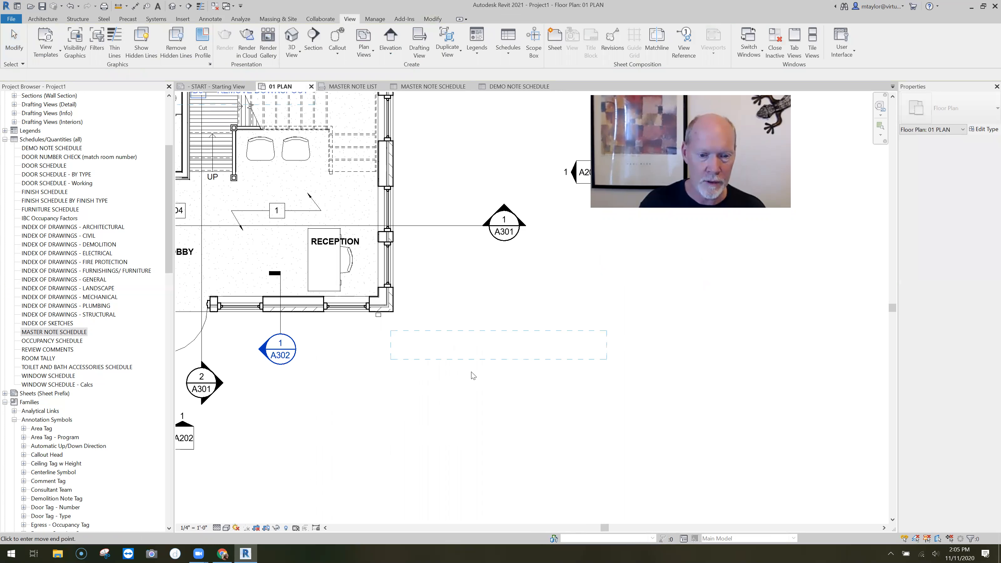
pyautogui.click(496, 347)
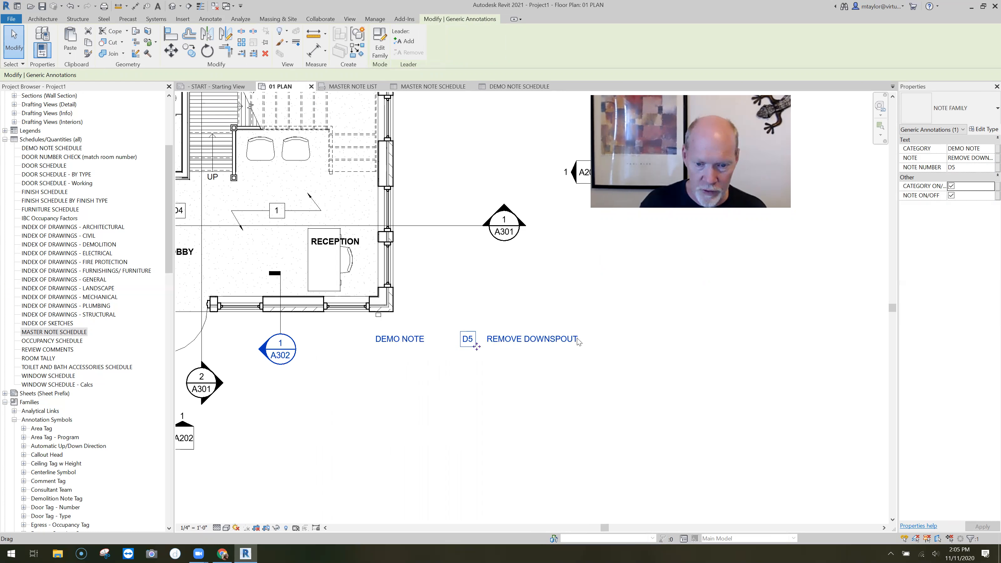
# Turn off the pasted D5 note's category and note text, and add an elbowed leader pointing to the downspout at the building corner
pyautogui.click(951, 186)
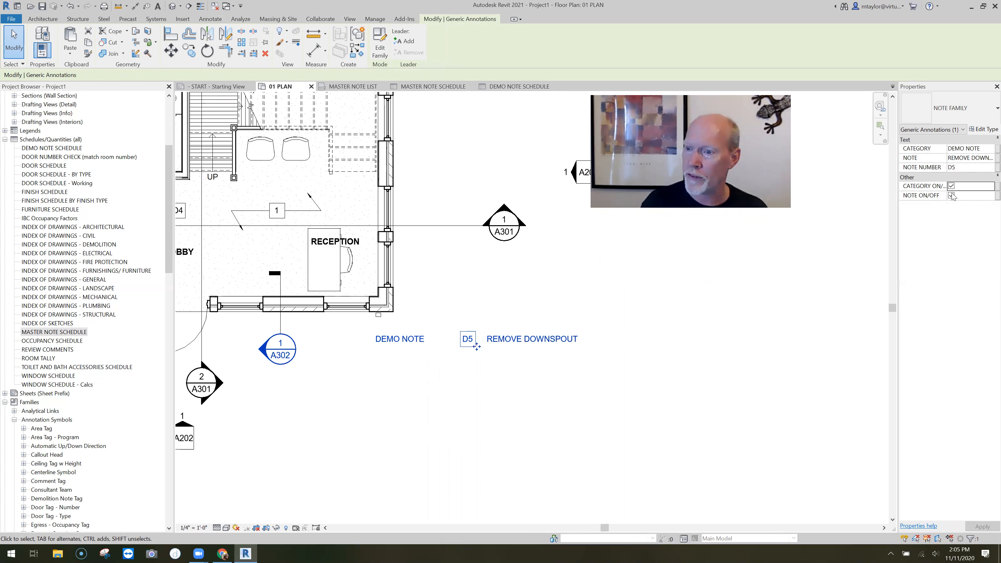
pyautogui.click(952, 196)
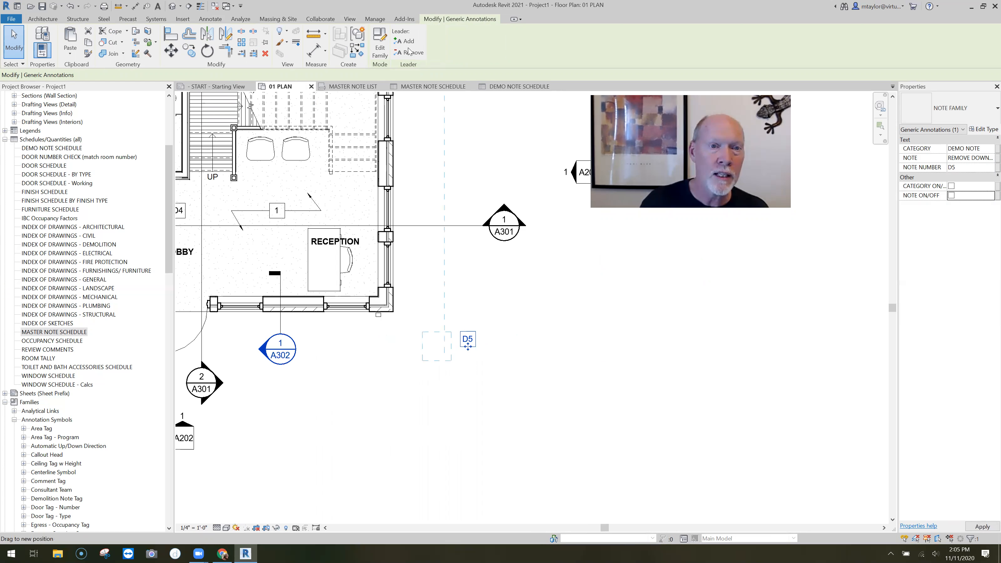
pyautogui.moveTo(412, 339); pyautogui.dragTo(289, 339)
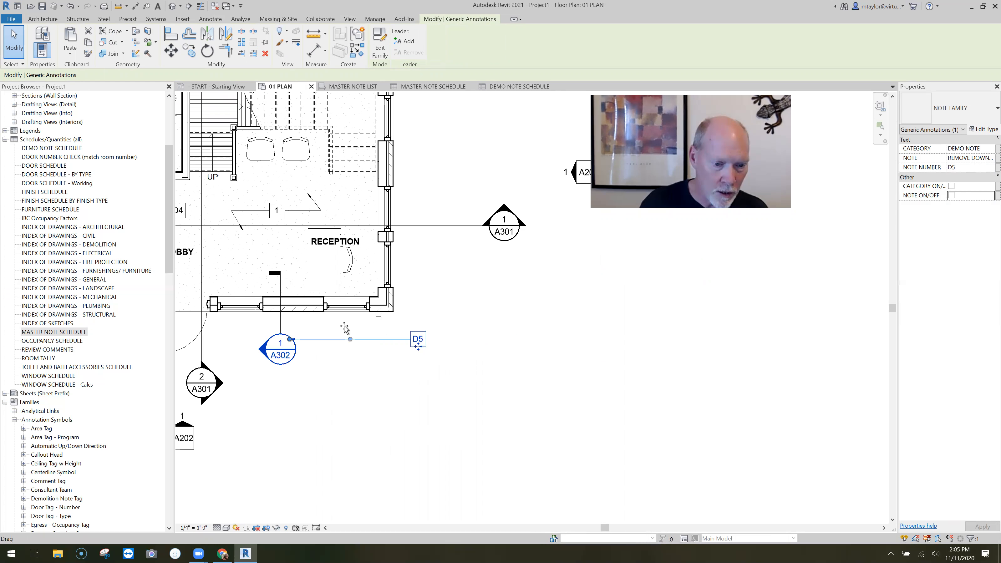
pyautogui.moveTo(376, 322); pyautogui.dragTo(403, 344)
pyautogui.scroll(2, 391, 333)
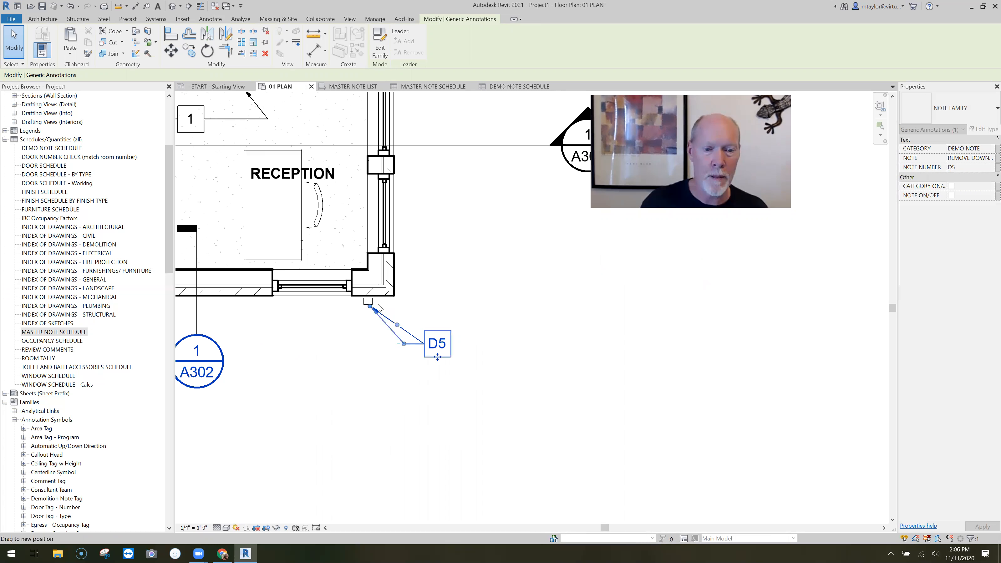
pyautogui.click(498, 174)
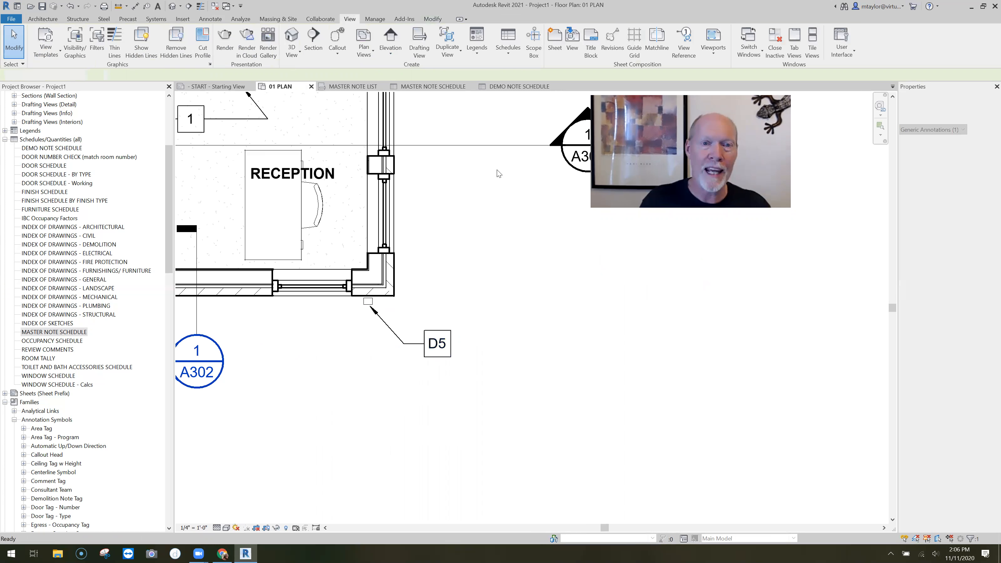
# Check the D5 note's entry in MASTER NOTE SCHEDULE and DEMO NOTE SCHEDULE
pyautogui.click(431, 87)
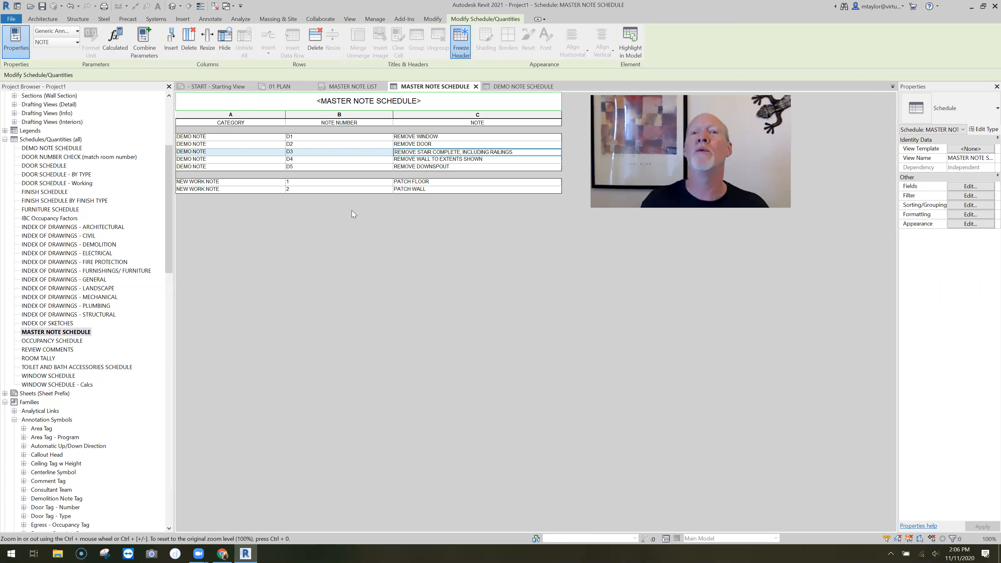
pyautogui.click(546, 88)
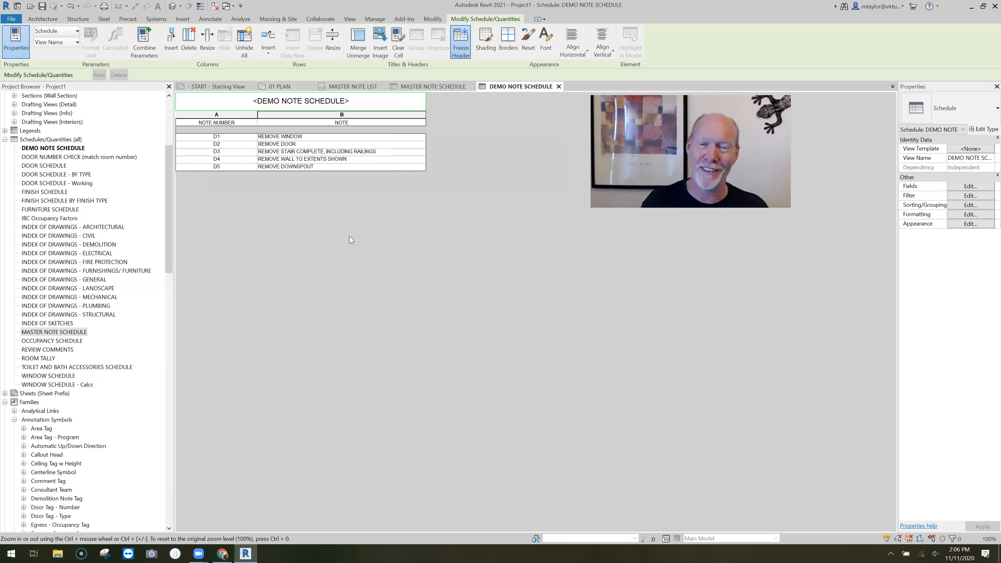